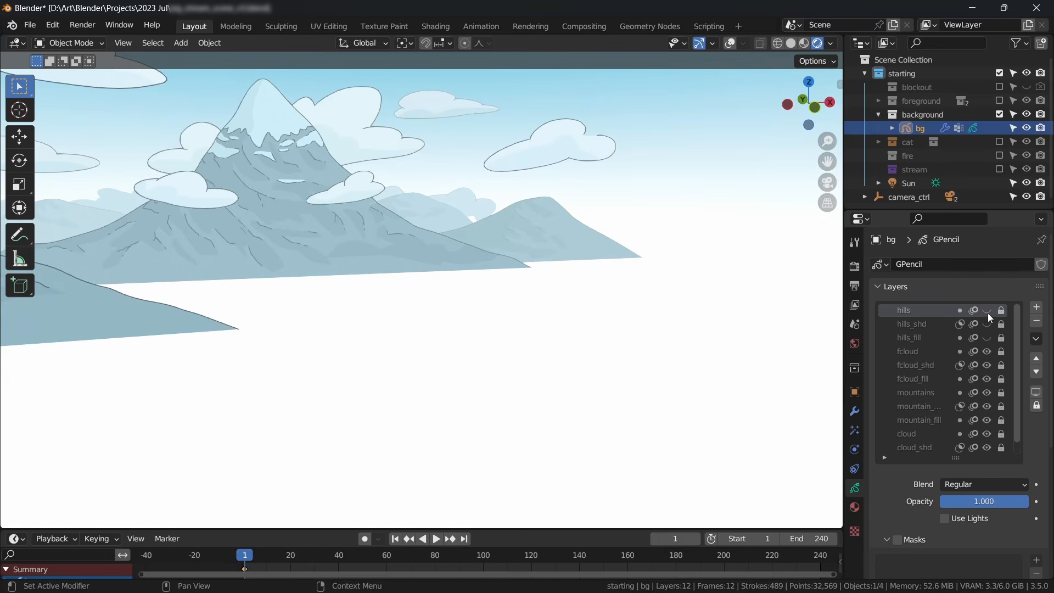
Make the hills, hills_fill and hills_shd layers visible and bring up the mask settings of the hills_shd layer.
{"action": "left_click", "coordinate": [987, 311]}
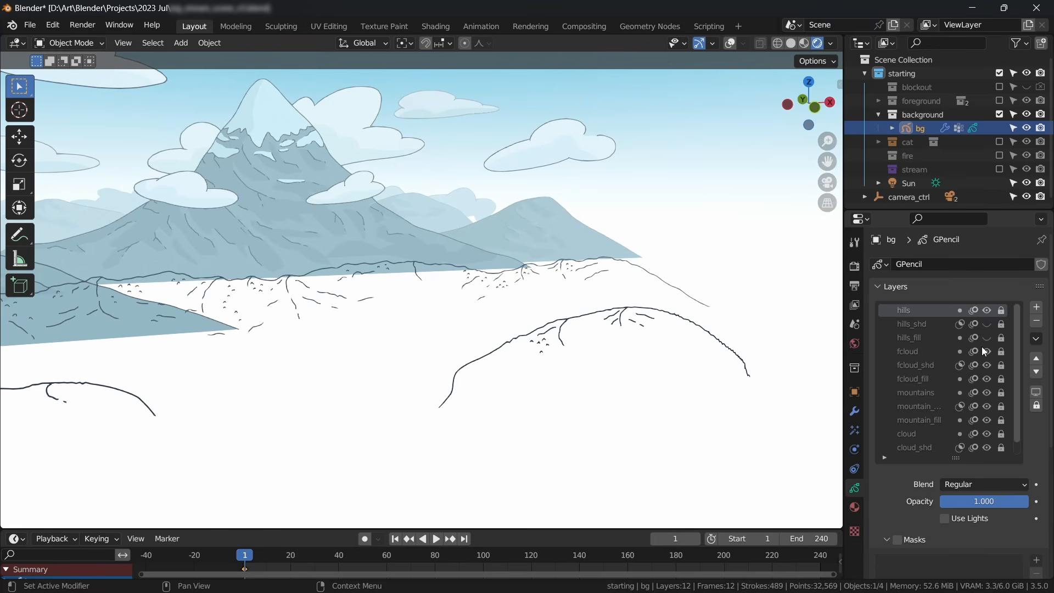
{"action": "left_click", "coordinate": [987, 338]}
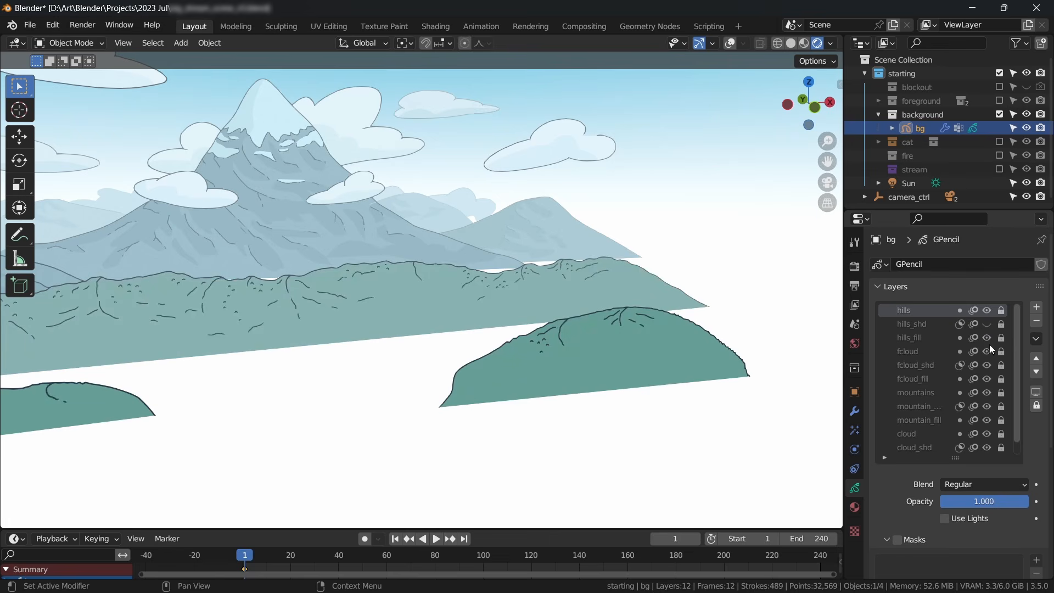
{"action": "left_click", "coordinate": [988, 324]}
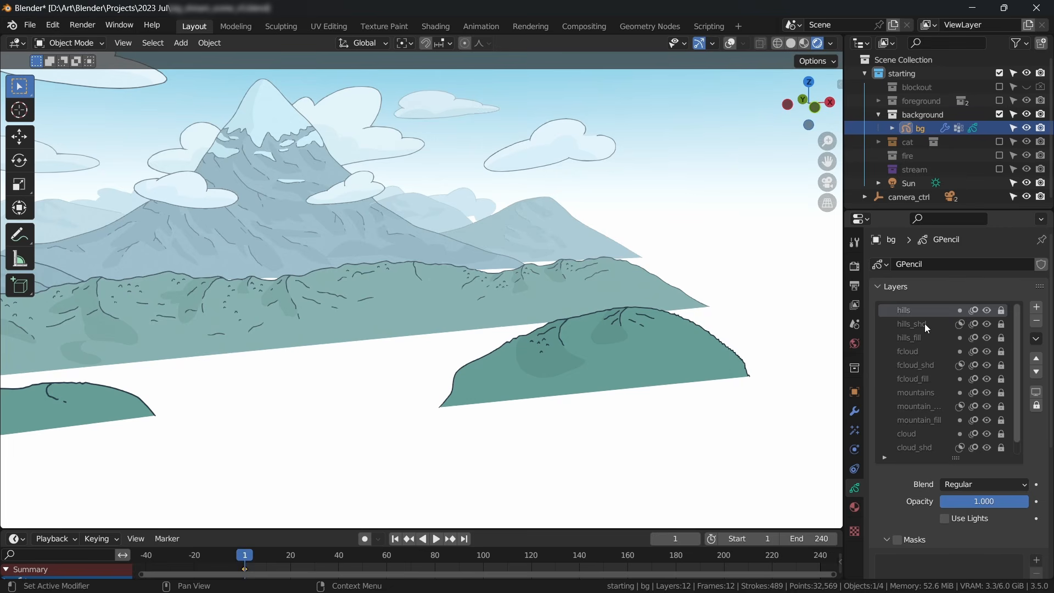
{"action": "left_click", "coordinate": [927, 324]}
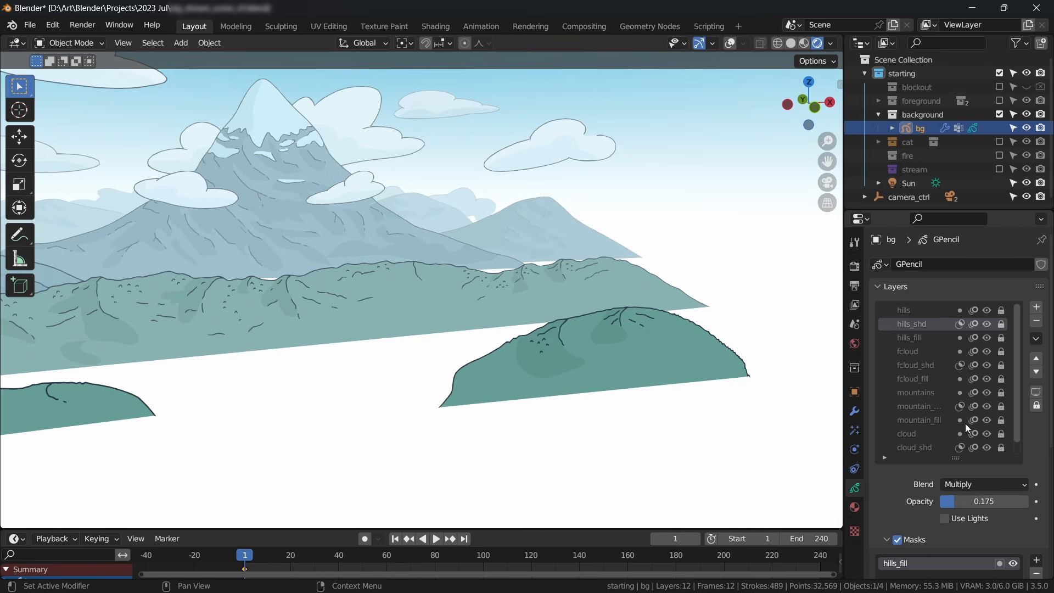
{"action": "scroll", "coordinate": [950, 431], "scroll_direction": "down", "scroll_amount": 5}
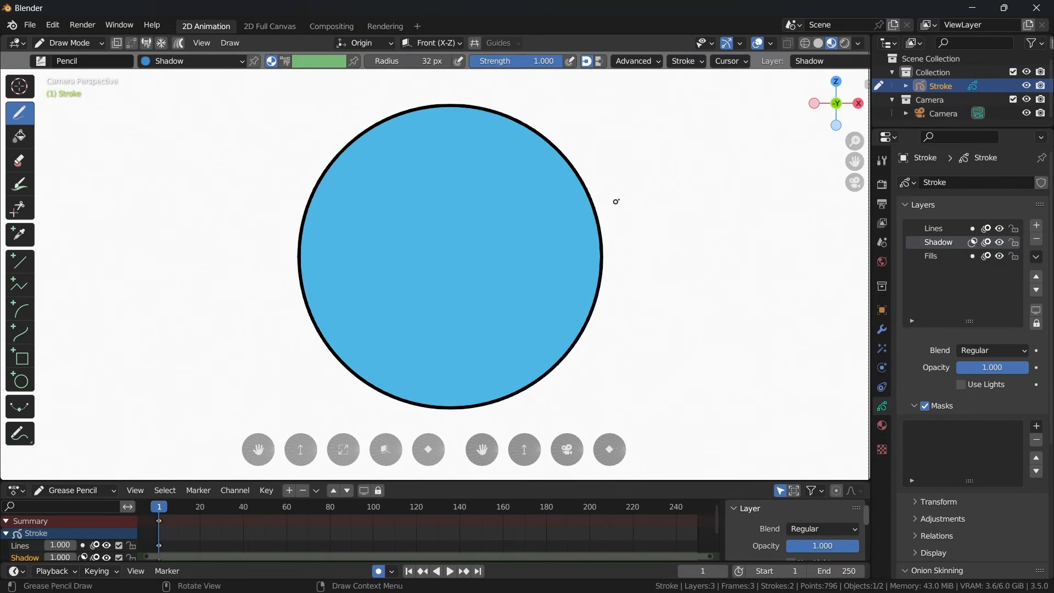
Draw a round shadow overlapping the blue circle's edge on the Shadow layer and mask it with the Fills layer.
{"action": "mouse_move", "coordinate": [616, 200]}
{"action": "left_mouse_down"}
{"action": "mouse_move", "coordinate": [518, 259]}
{"action": "mouse_move", "coordinate": [658, 186]}
{"action": "mouse_move", "coordinate": [619, 195]}
{"action": "left_mouse_up"}
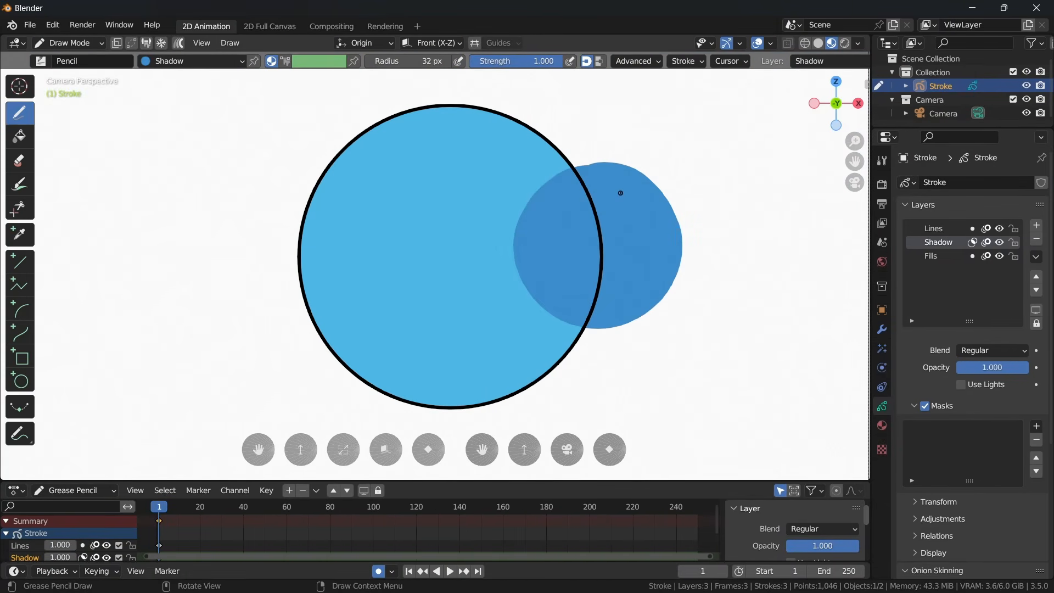
{"action": "left_click", "coordinate": [1037, 427]}
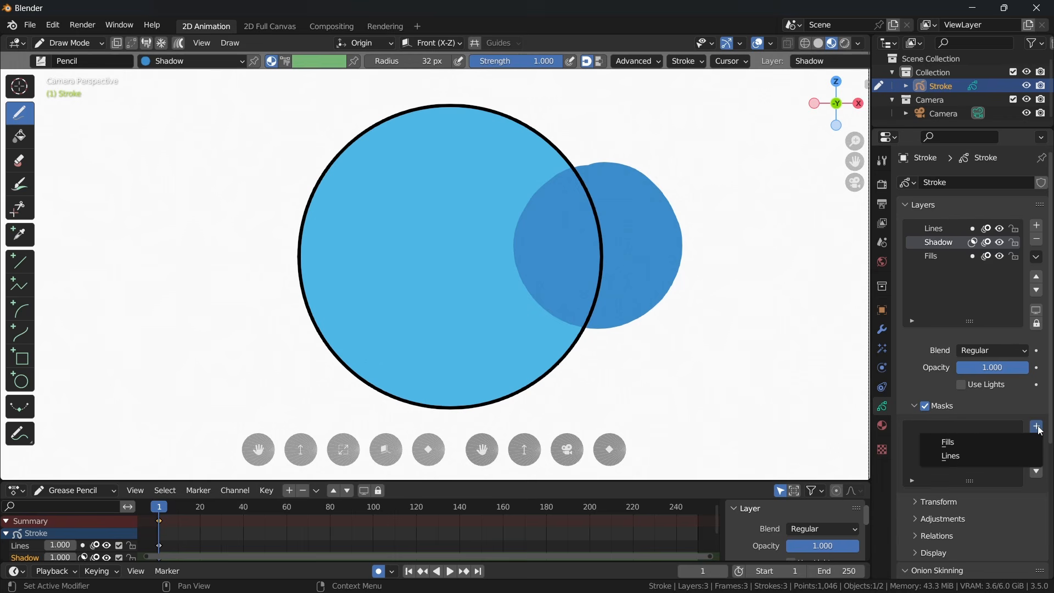
{"action": "left_click", "coordinate": [971, 443]}
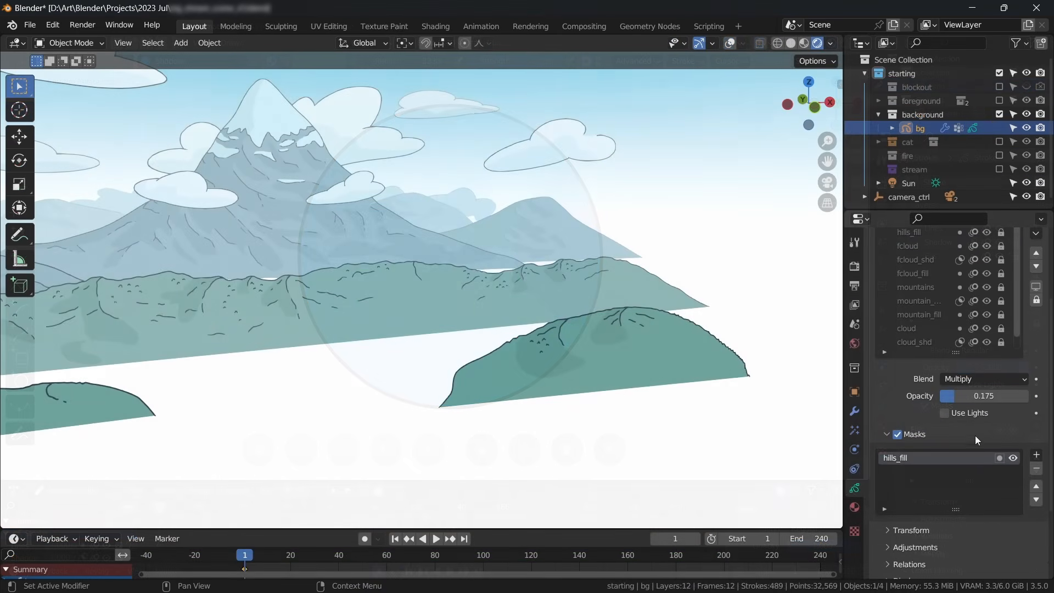
View the background drawing through the scene camera and switch the bg object to Sculpt Mode.
{"action": "middle_click_drag", "start_coordinate": [895, 374], "coordinate": [898, 455]}
{"action": "middle_click_drag", "start_coordinate": [477, 308], "coordinate": [645, 361], "text": "shift"}
{"action": "mouse_move", "coordinate": [586, 327]}
{"action": "middle_mouse_down", "text": "ctrl"}
{"action": "mouse_move", "coordinate": [589, 349]}
{"action": "mouse_move", "coordinate": [573, 339]}
{"action": "middle_mouse_up", "text": "ctrl"}
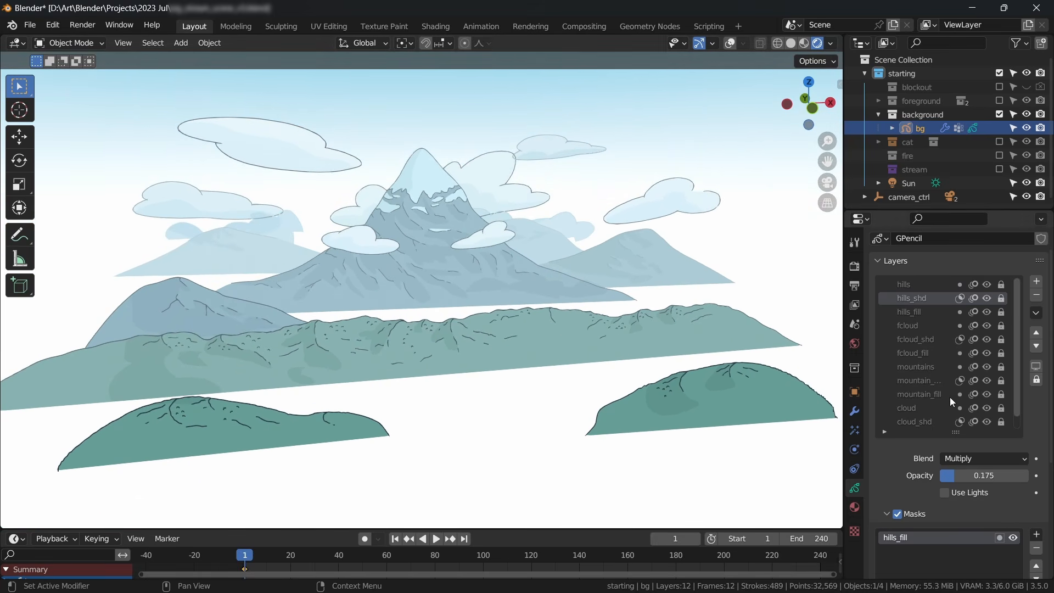
{"action": "key", "text": "KP_0"}
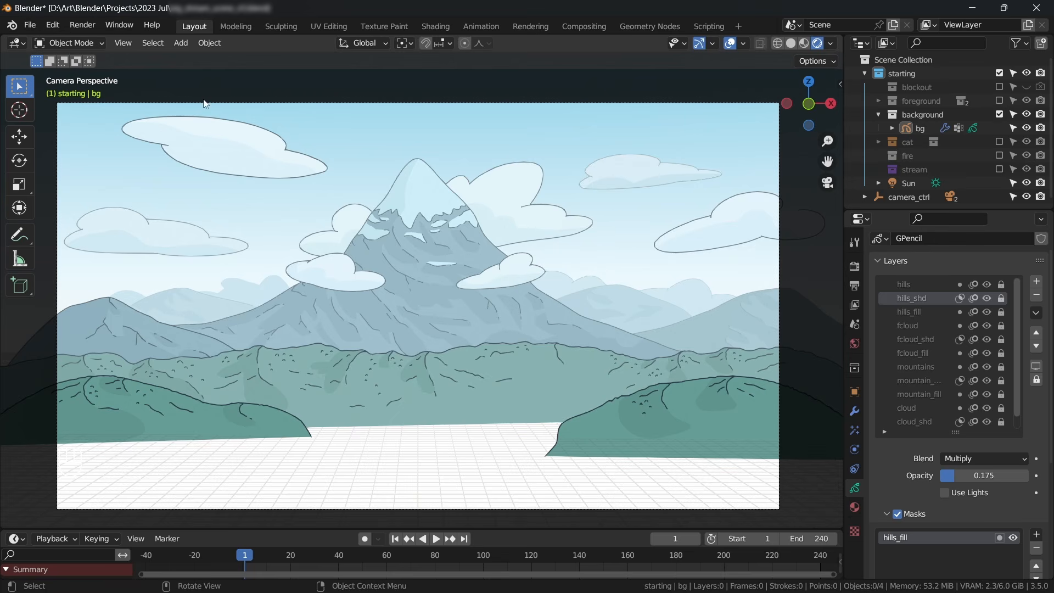
{"action": "left_click", "coordinate": [86, 43]}
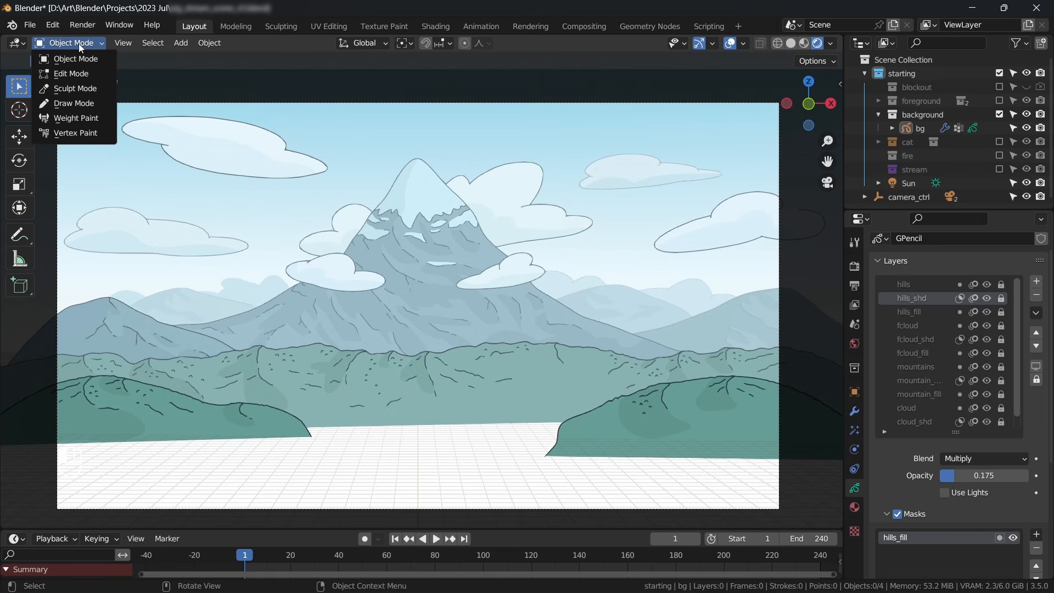
{"action": "key", "text": "Tab"}
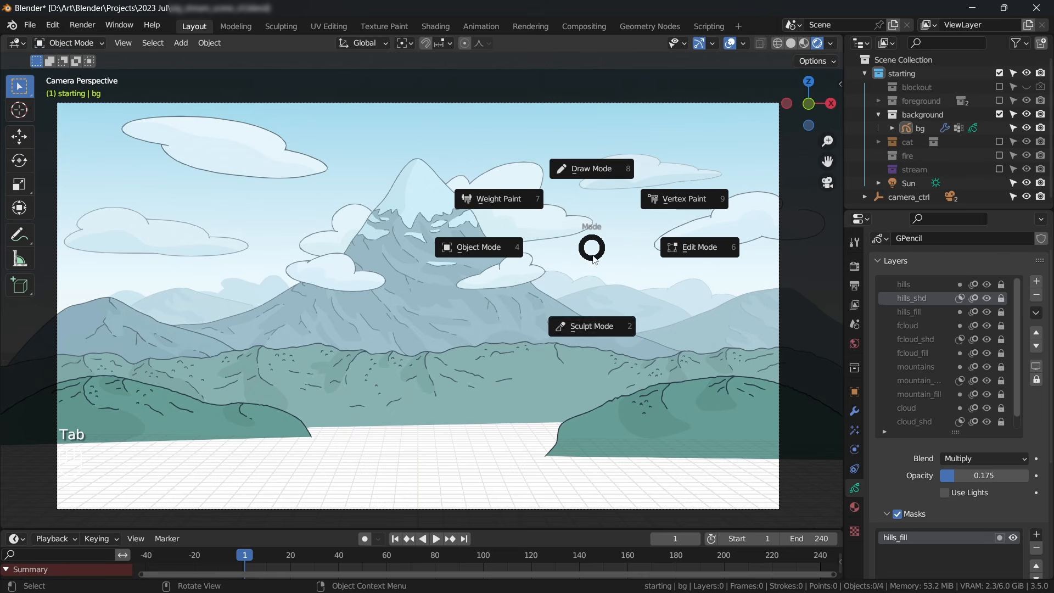
{"action": "left_click", "coordinate": [592, 318]}
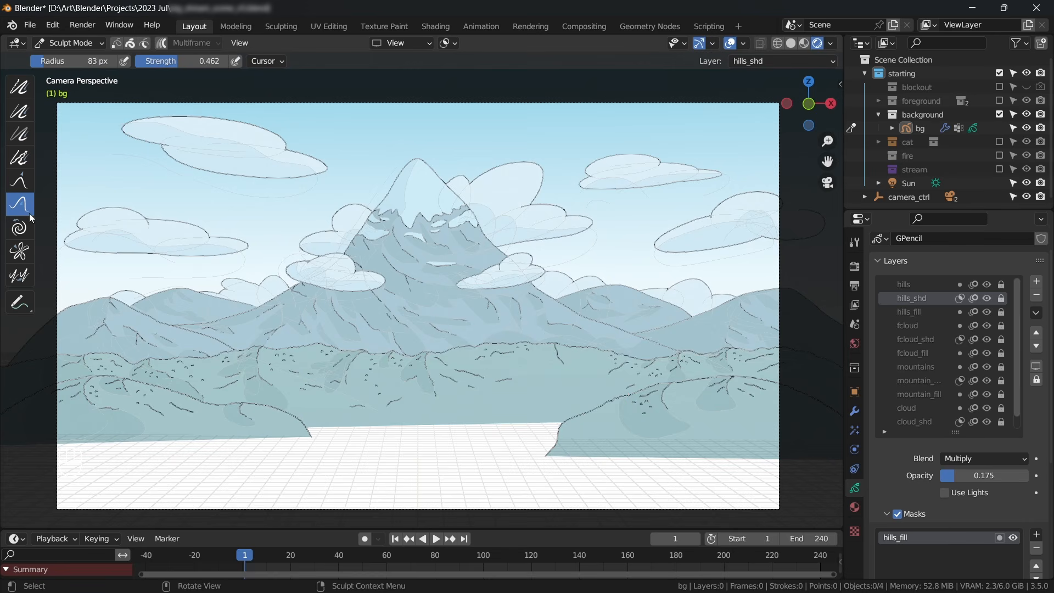
Unlock the hills, hills_shd and hills_fill layers for sculpting.
{"action": "middle_click_drag", "start_coordinate": [606, 426], "coordinate": [616, 326], "text": "ctrl"}
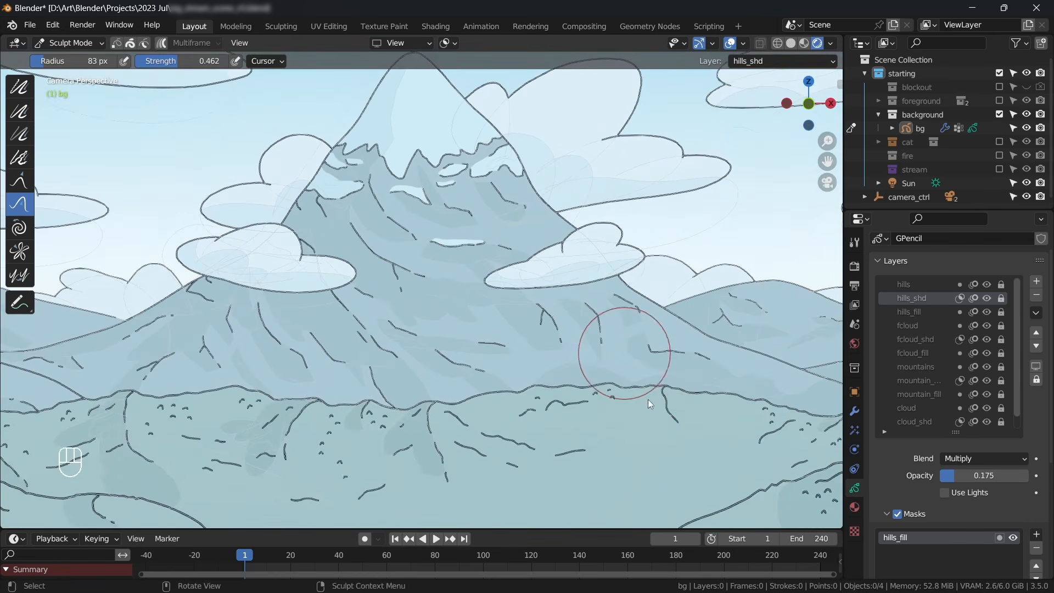
{"action": "middle_click_drag", "start_coordinate": [657, 417], "coordinate": [381, 275], "text": "shift"}
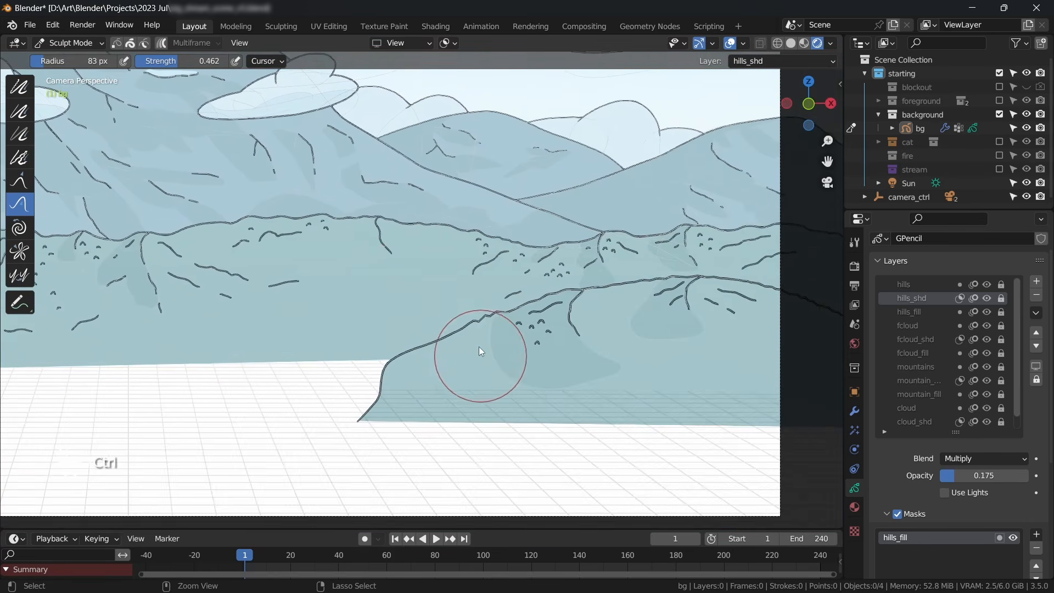
{"action": "middle_click_drag", "start_coordinate": [479, 347], "coordinate": [497, 307], "text": "ctrl"}
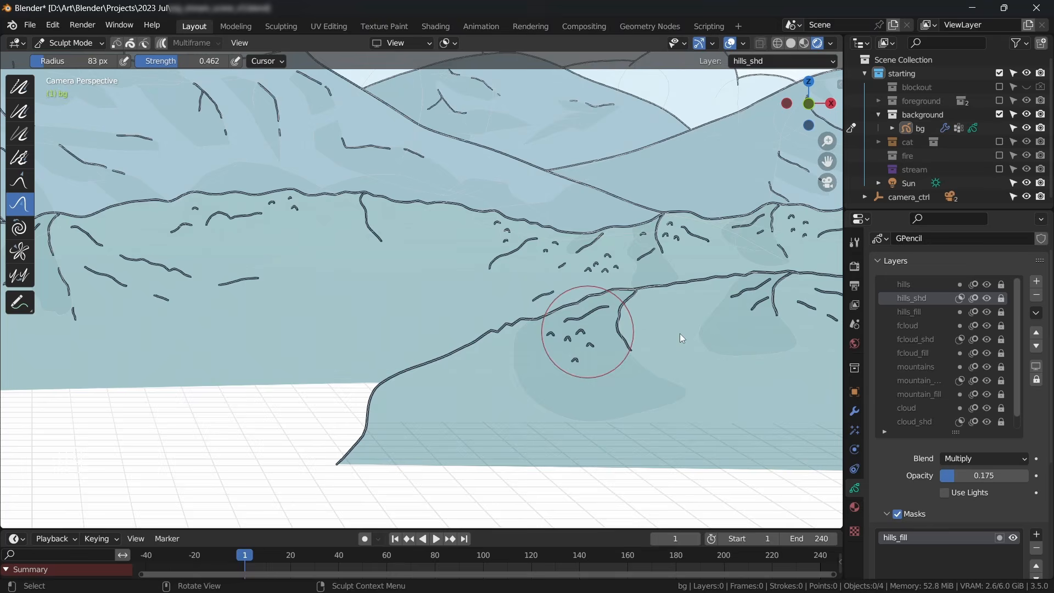
{"action": "left_click", "coordinate": [1002, 285]}
{"action": "left_click", "coordinate": [1003, 298]}
{"action": "left_click", "coordinate": [1002, 311]}
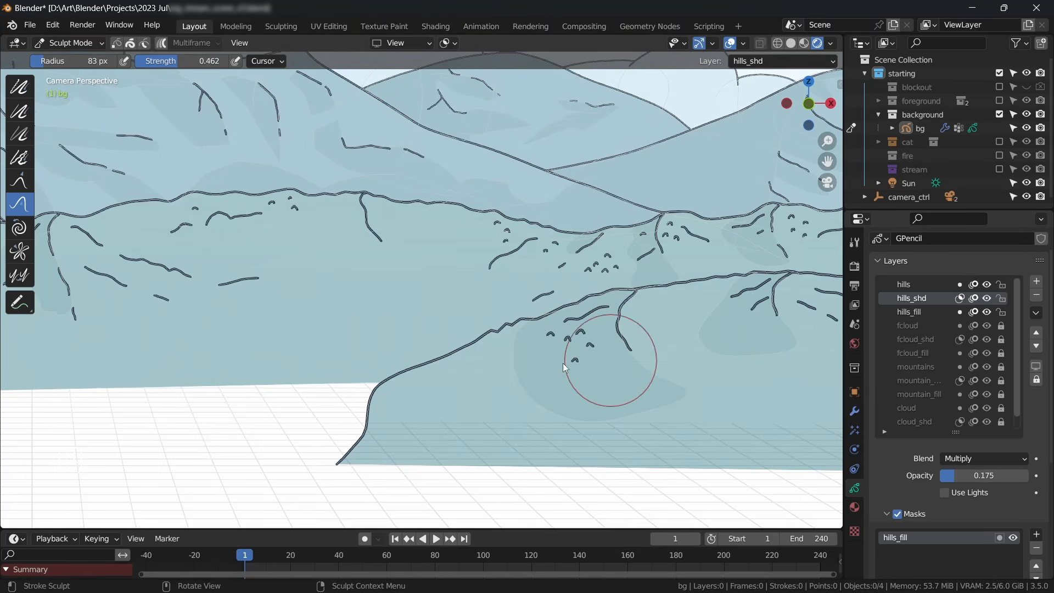
Set the Push brush radius to 145 px and reshape the sloping end of the front hill's outline together with its fill.
{"action": "middle_click_drag", "start_coordinate": [562, 363], "coordinate": [549, 361], "text": "shift"}
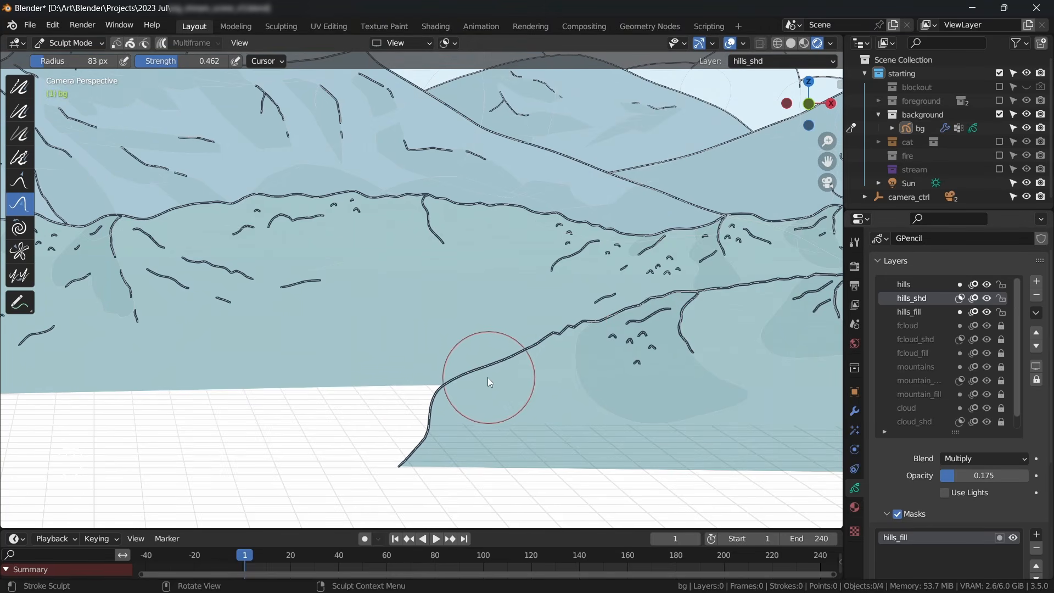
{"action": "key", "text": "f"}
{"action": "left_click", "coordinate": [521, 372]}
{"action": "mouse_move", "coordinate": [517, 370]}
{"action": "left_mouse_down"}
{"action": "mouse_move", "coordinate": [477, 372]}
{"action": "mouse_move", "coordinate": [470, 391]}
{"action": "mouse_move", "coordinate": [510, 378]}
{"action": "mouse_move", "coordinate": [451, 383]}
{"action": "mouse_move", "coordinate": [519, 370]}
{"action": "mouse_move", "coordinate": [471, 372]}
{"action": "mouse_move", "coordinate": [452, 390]}
{"action": "mouse_move", "coordinate": [445, 431]}
{"action": "mouse_move", "coordinate": [499, 353]}
{"action": "mouse_move", "coordinate": [490, 369]}
{"action": "mouse_move", "coordinate": [466, 372]}
{"action": "mouse_move", "coordinate": [477, 394]}
{"action": "left_mouse_up"}
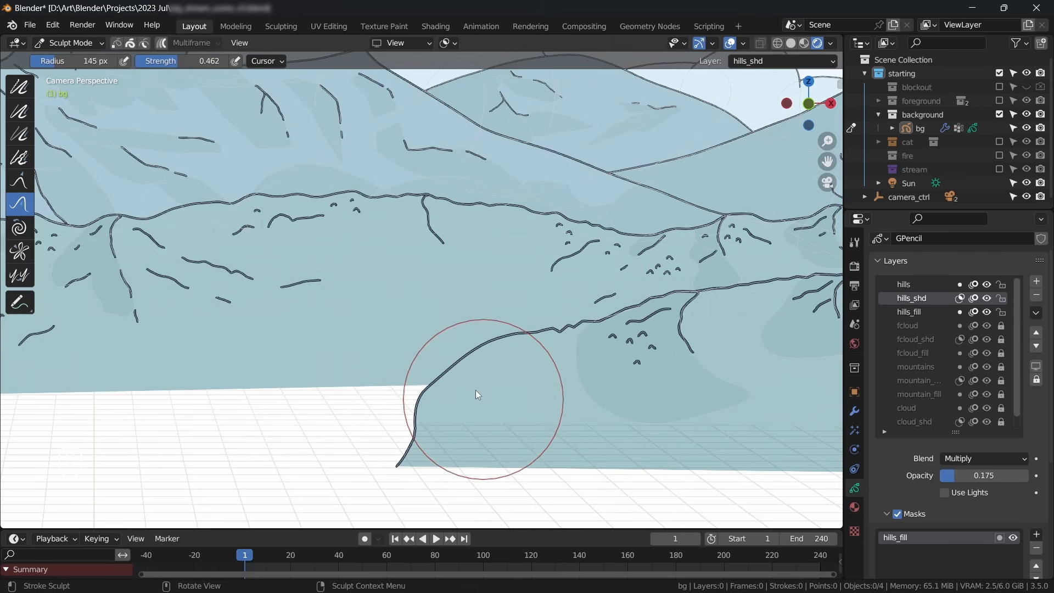
Roughen the upper slope of the front hill's outline with the Randomize brush at a 25 px radius.
{"action": "left_click", "coordinate": [20, 158]}
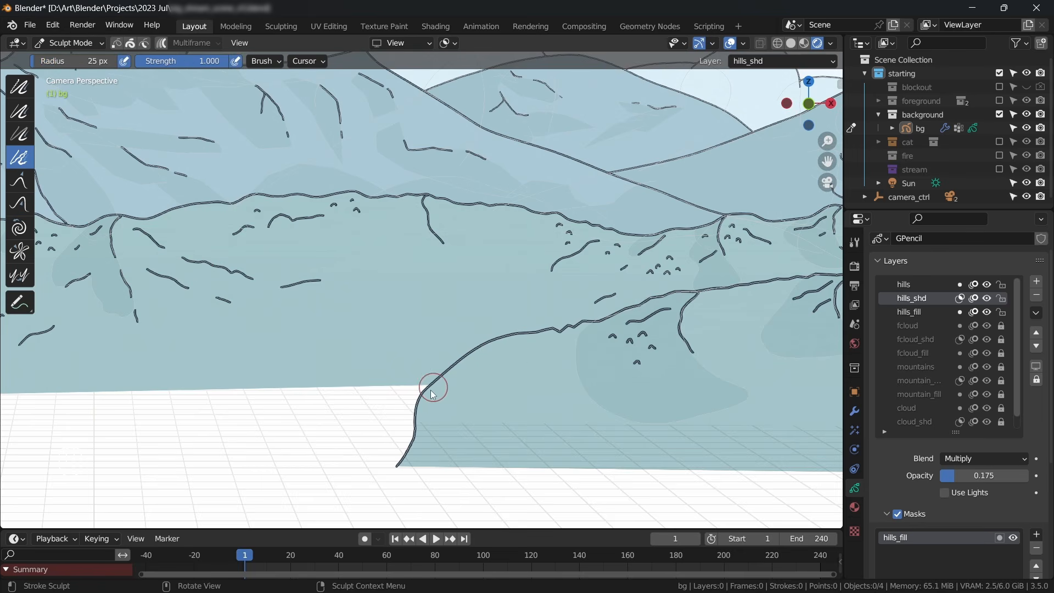
{"action": "mouse_move", "coordinate": [449, 378]}
{"action": "left_mouse_down"}
{"action": "mouse_move", "coordinate": [491, 349]}
{"action": "mouse_move", "coordinate": [437, 373]}
{"action": "mouse_move", "coordinate": [469, 356]}
{"action": "left_mouse_up"}
{"action": "mouse_move", "coordinate": [528, 335]}
{"action": "left_mouse_down"}
{"action": "mouse_move", "coordinate": [438, 371]}
{"action": "mouse_move", "coordinate": [421, 405]}
{"action": "mouse_move", "coordinate": [478, 348]}
{"action": "mouse_move", "coordinate": [453, 359]}
{"action": "mouse_move", "coordinate": [461, 356]}
{"action": "left_mouse_up"}
Set the brush radius to 92 px, smooth the front hill's outline and rework its middle section.
{"action": "key", "text": "f"}
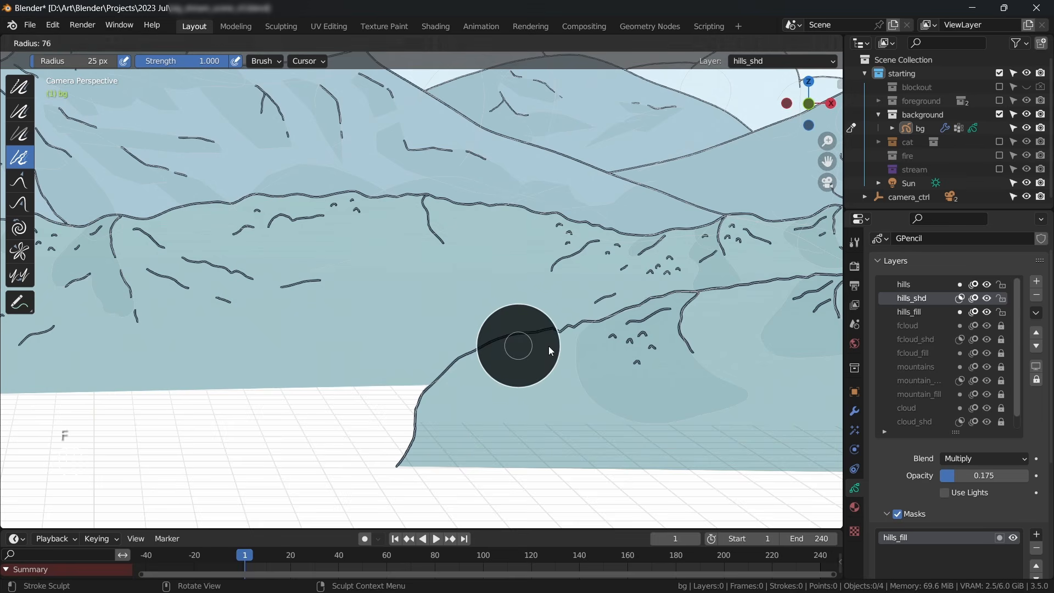
{"action": "left_click", "coordinate": [562, 342]}
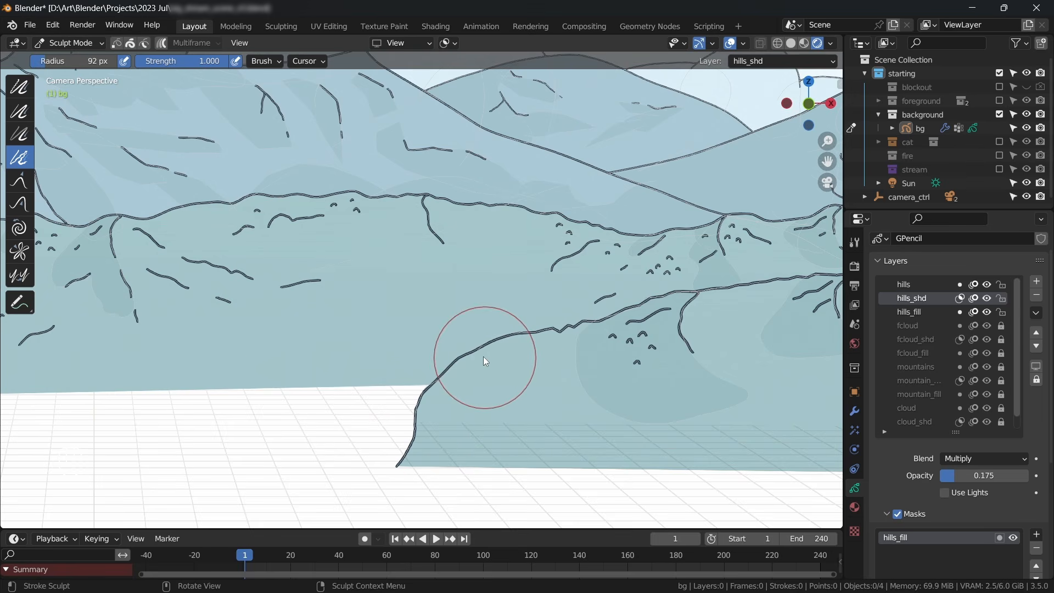
{"action": "mouse_move", "coordinate": [416, 434]}
{"action": "left_mouse_down", "text": "shift"}
{"action": "mouse_move", "coordinate": [455, 373]}
{"action": "mouse_move", "coordinate": [423, 384]}
{"action": "mouse_move", "coordinate": [583, 321]}
{"action": "mouse_move", "coordinate": [525, 334]}
{"action": "mouse_move", "coordinate": [449, 380]}
{"action": "mouse_move", "coordinate": [452, 420]}
{"action": "left_mouse_up", "text": "shift"}
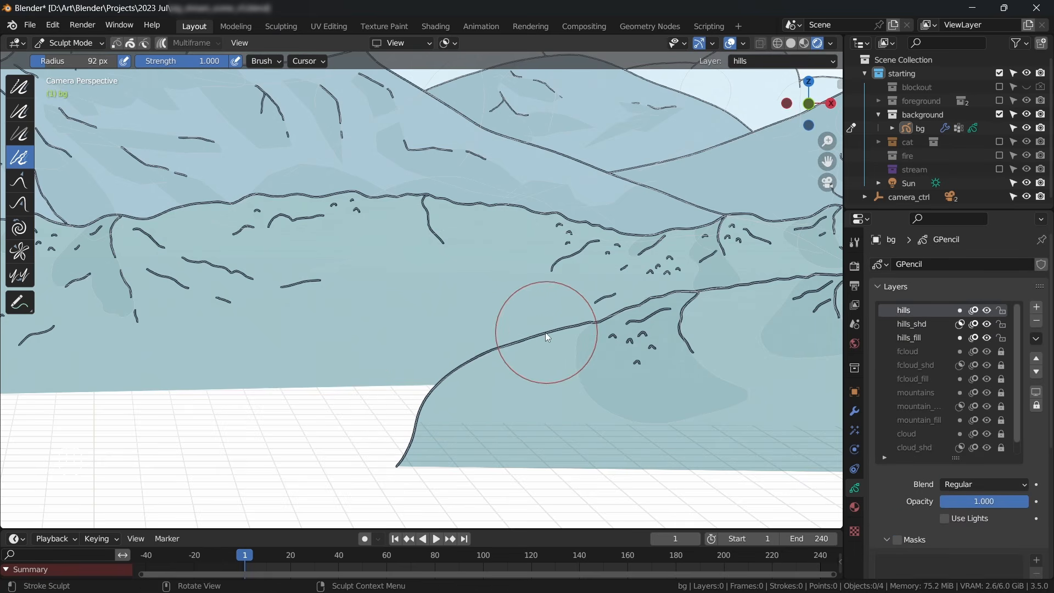
{"action": "mouse_move", "coordinate": [485, 360]}
{"action": "left_mouse_down"}
{"action": "mouse_move", "coordinate": [475, 361]}
{"action": "mouse_move", "coordinate": [530, 344]}
{"action": "mouse_move", "coordinate": [499, 345]}
{"action": "left_mouse_up"}
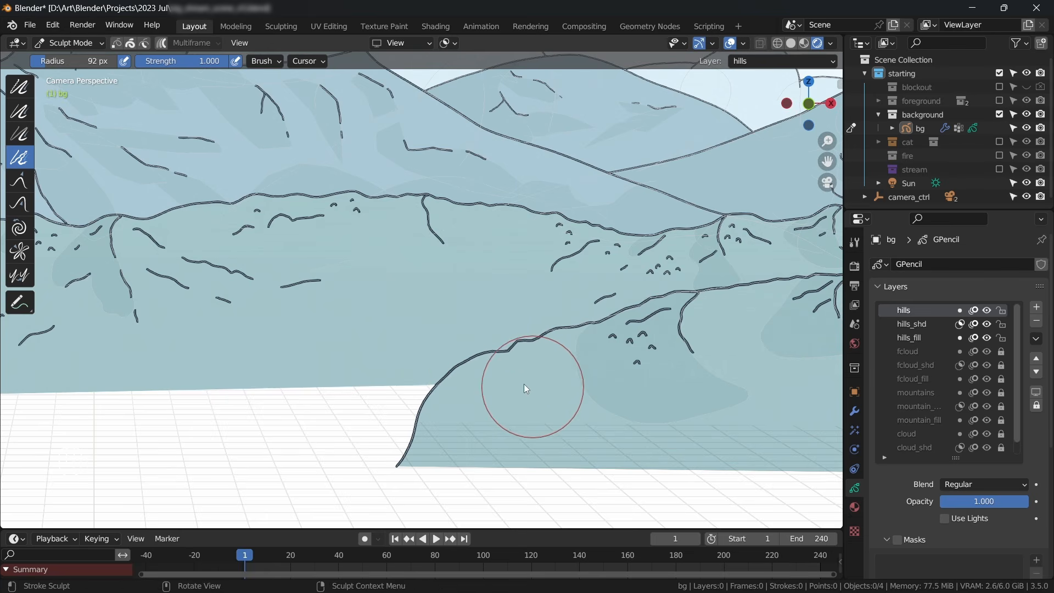
Enter Edit Mode and check the front hill's outline in stroke and point selection modes, ending with point selection.
{"action": "key", "text": "Tab"}
{"action": "left_click", "coordinate": [588, 347]}
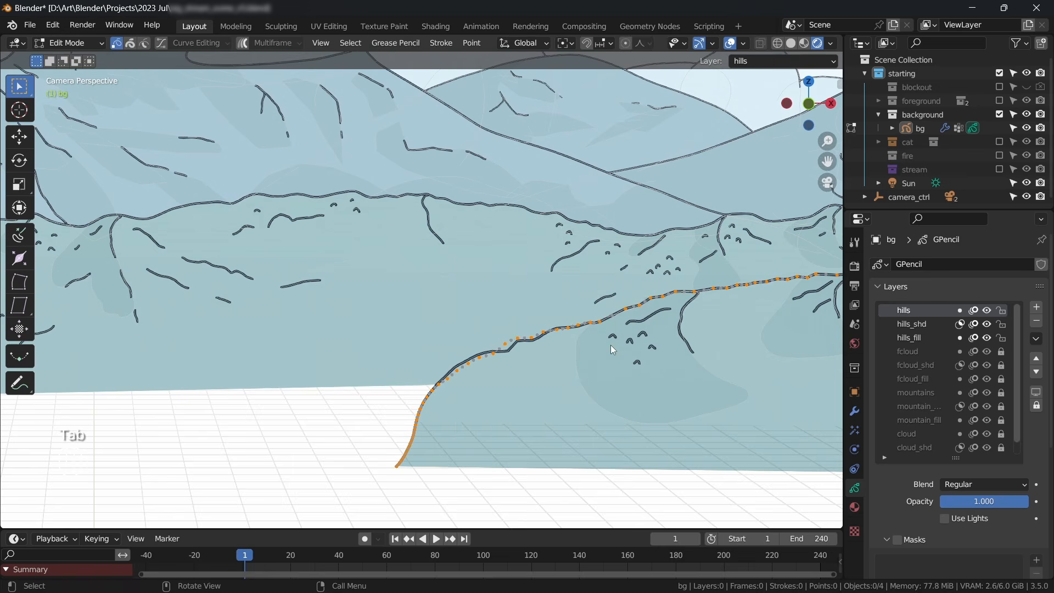
{"action": "key", "text": "2"}
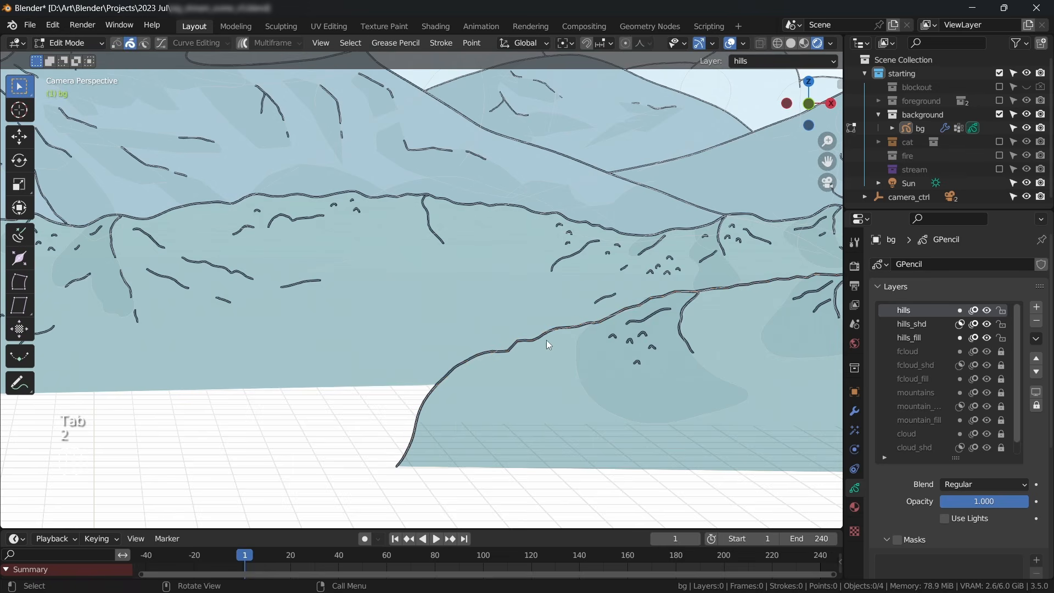
{"action": "key", "text": "1"}
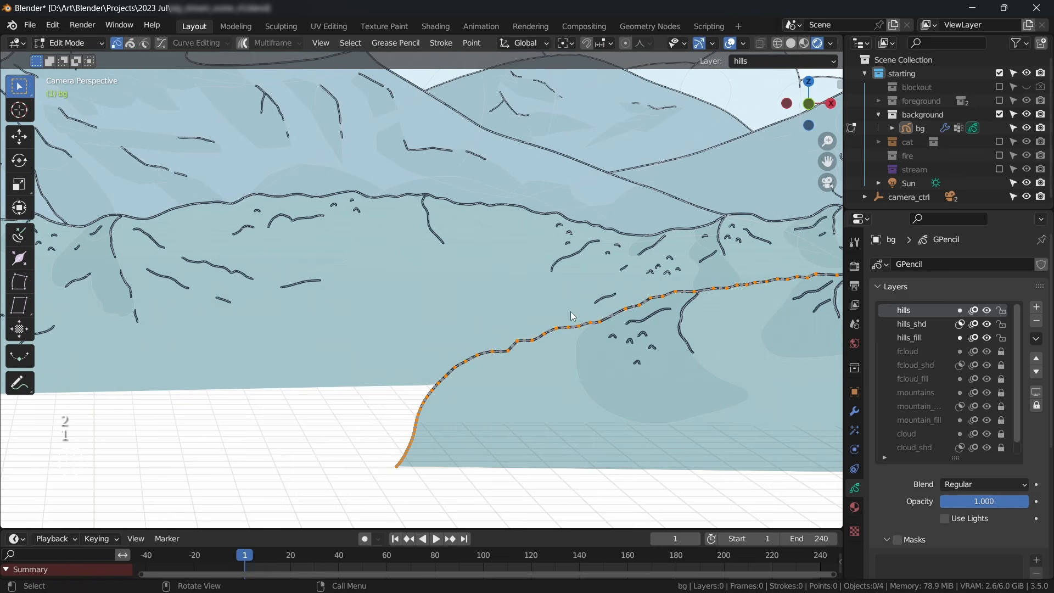
Look up the Subdivide stroke operation and show the modifiers of the bg object.
{"action": "left_click", "coordinate": [444, 42]}
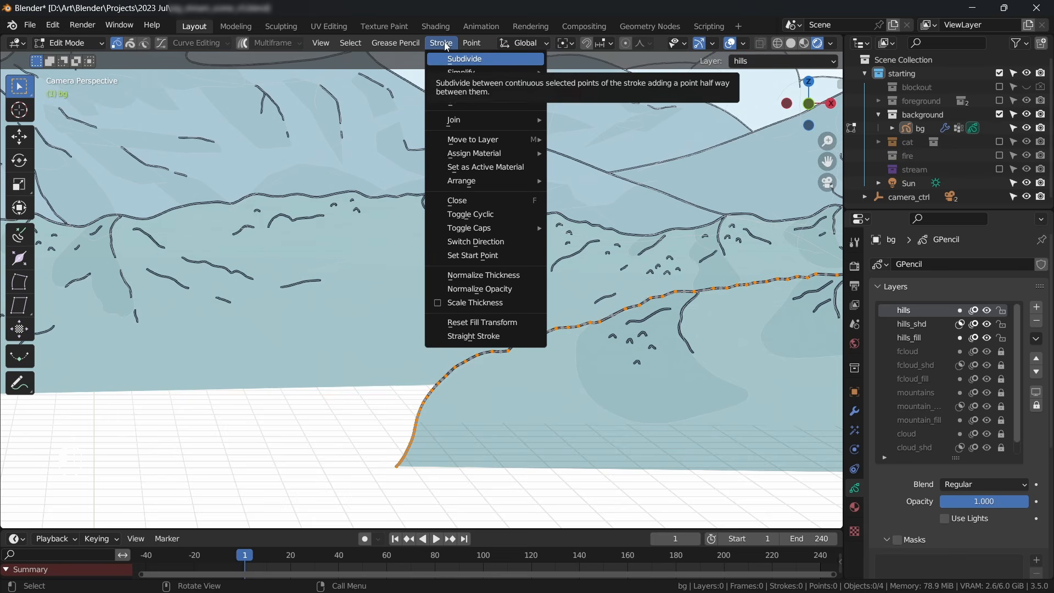
{"action": "left_click", "coordinate": [446, 44]}
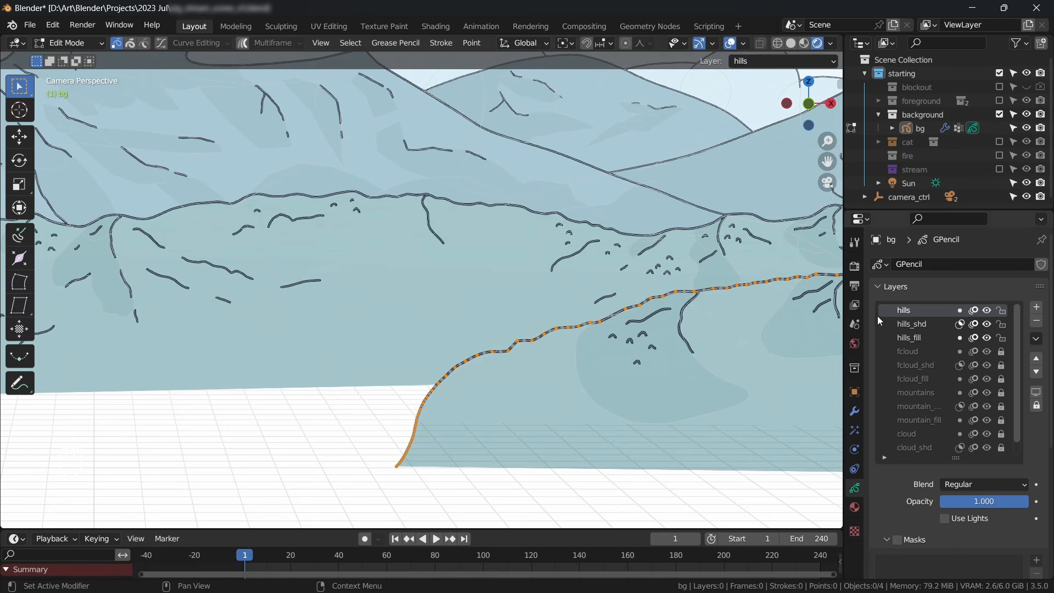
{"action": "left_click", "coordinate": [855, 411]}
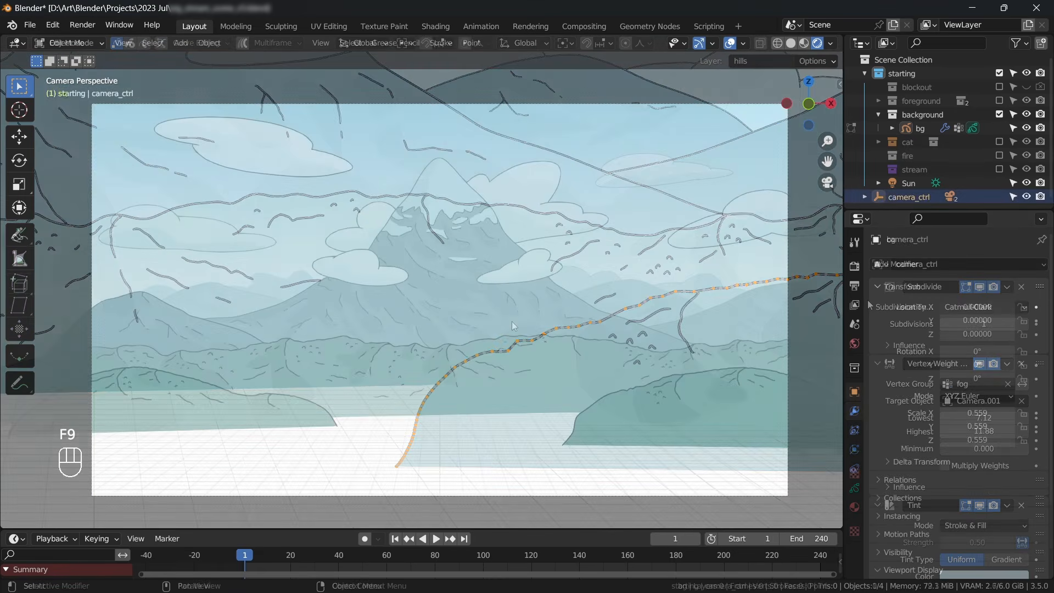
{"action": "key", "text": "g"}
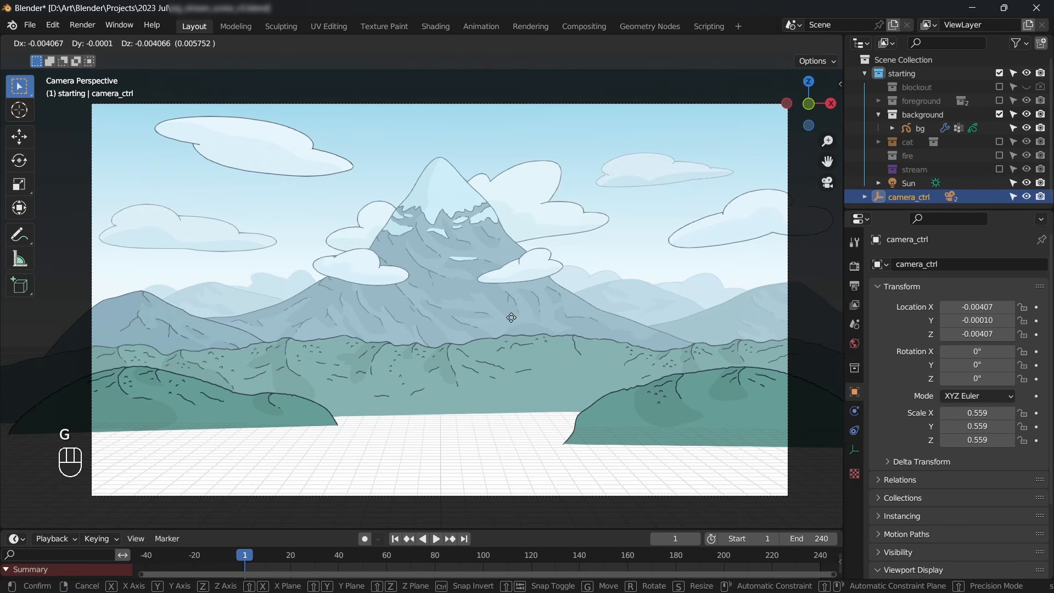
{"action": "key", "text": "y"}
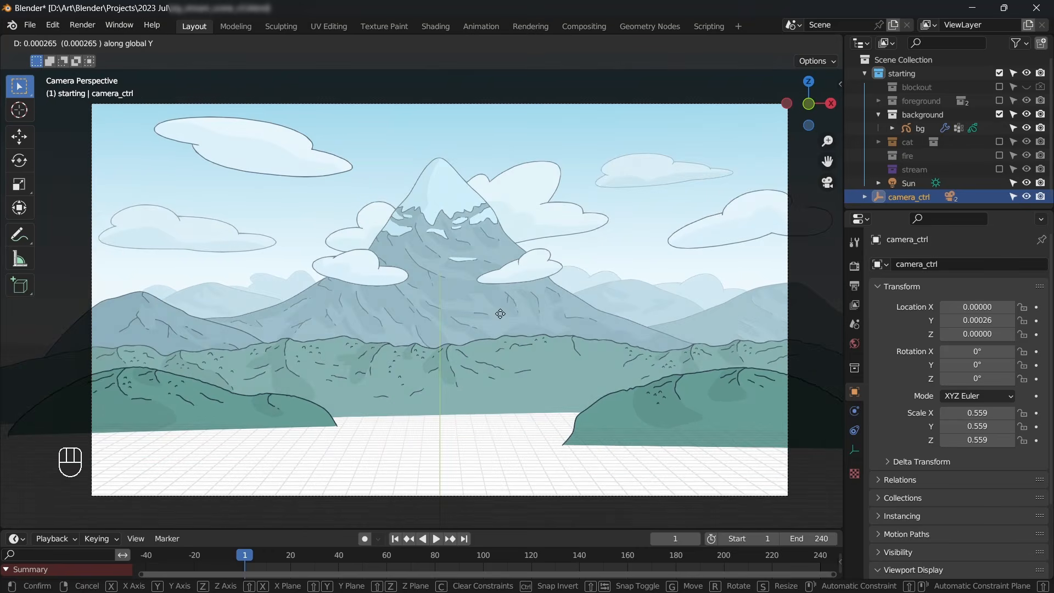
{"action": "right_click", "coordinate": [500, 294]}
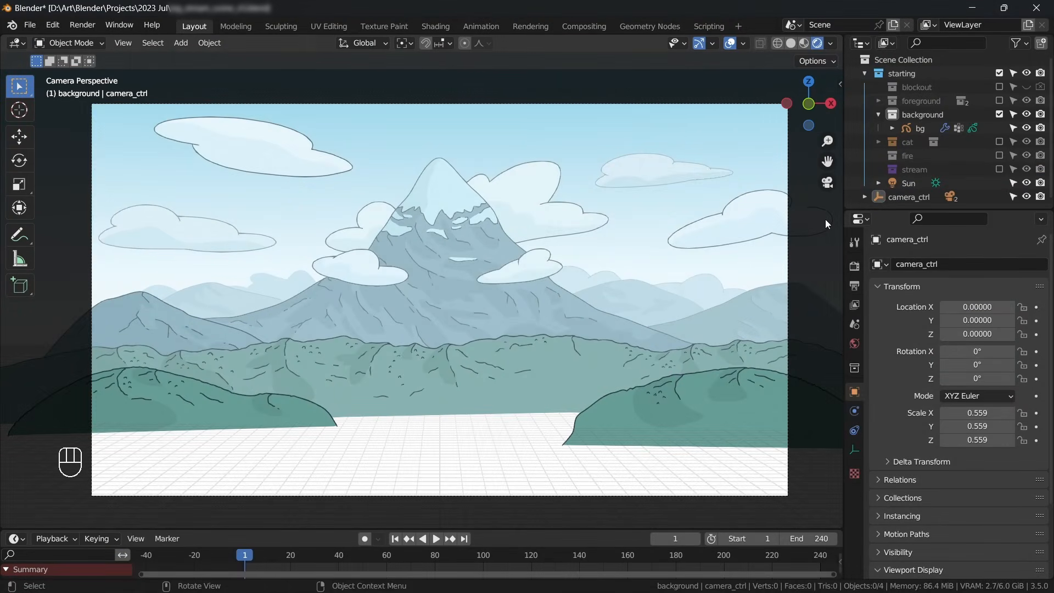
Remove the Vertex Weight modifier targeting Camera.001 from the bg object.
{"action": "left_click", "coordinate": [921, 129]}
{"action": "left_click", "coordinate": [647, 257]}
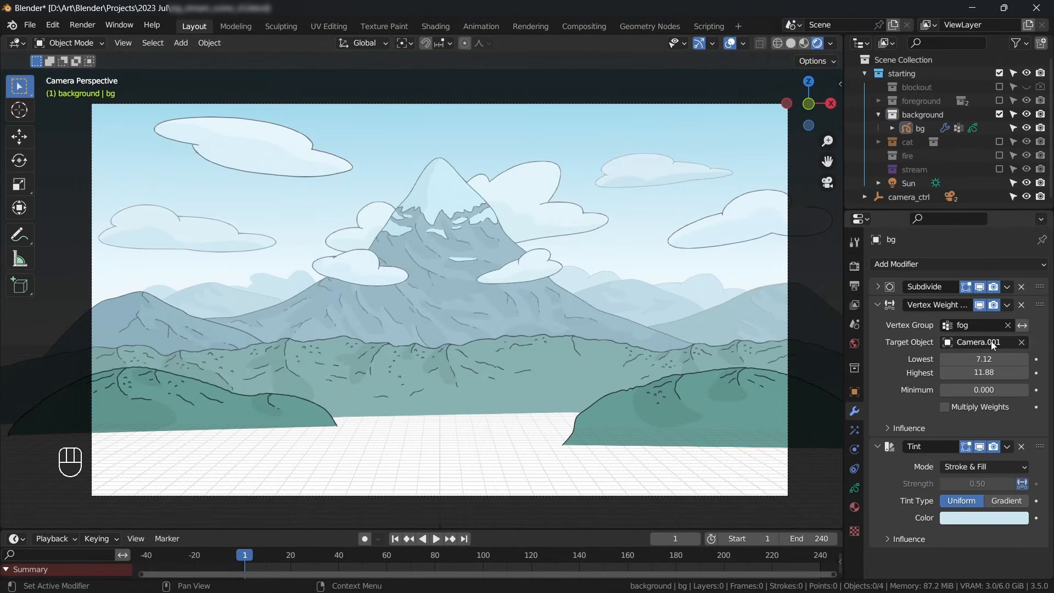
{"action": "left_click", "coordinate": [1021, 305]}
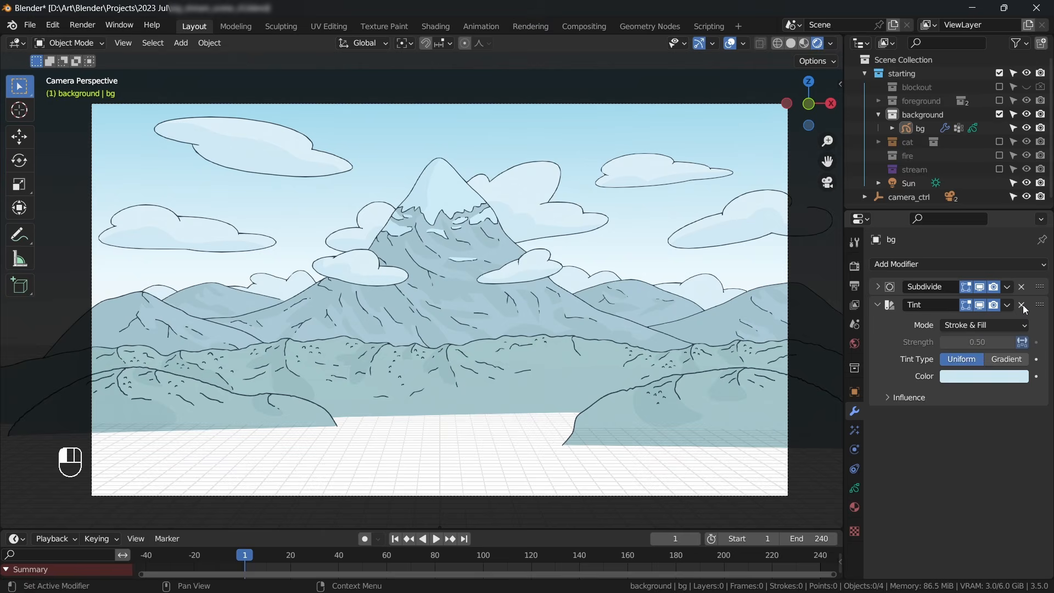
Remove the Tint modifier from the bg object and add a Vertex Weight Proximity modifier.
{"action": "left_click", "coordinate": [1023, 305]}
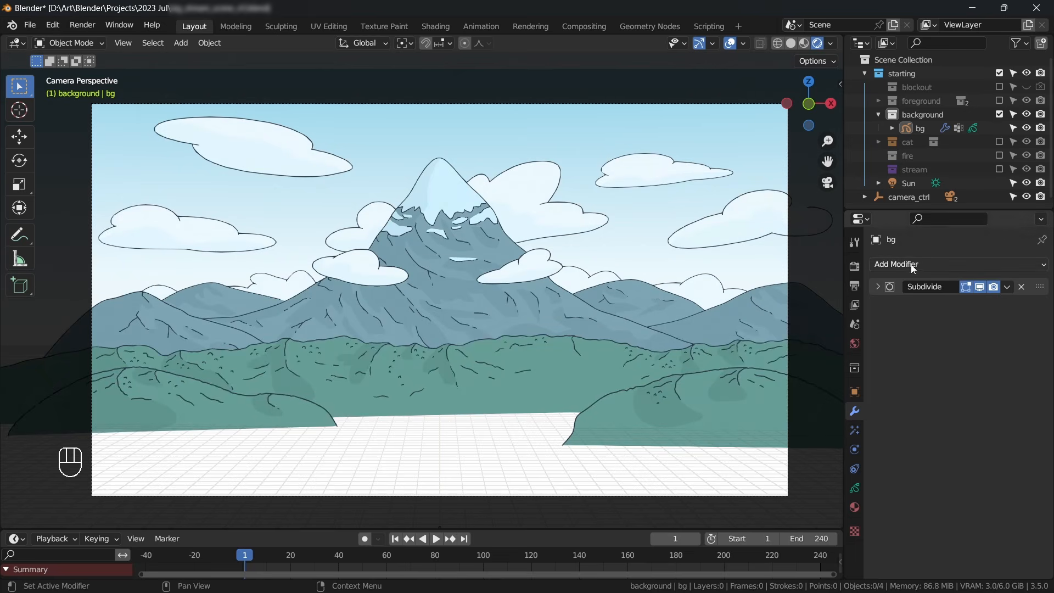
{"action": "left_click", "coordinate": [897, 264]}
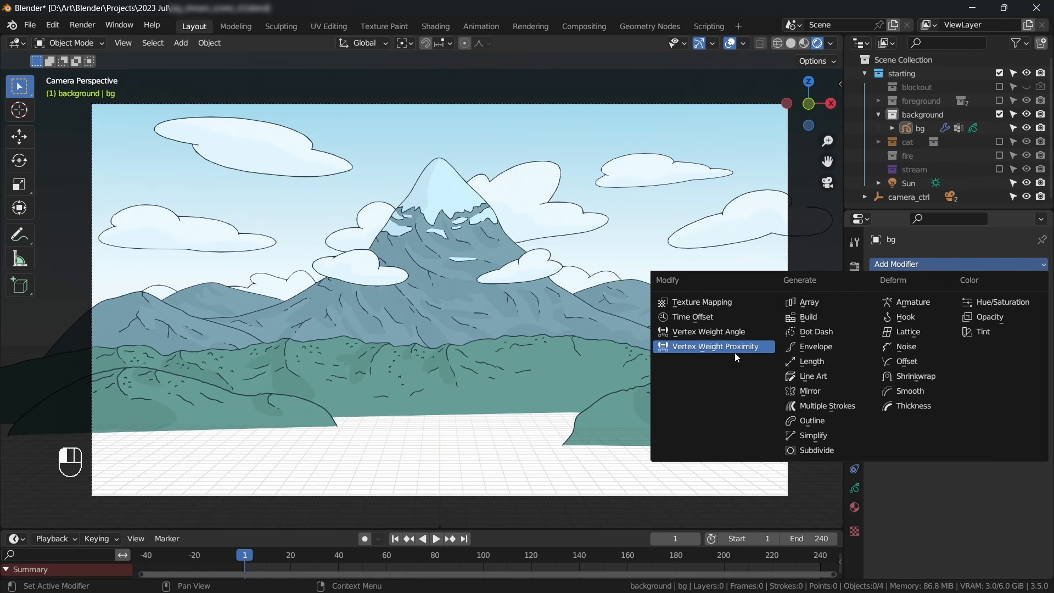
{"action": "left_click", "coordinate": [716, 345]}
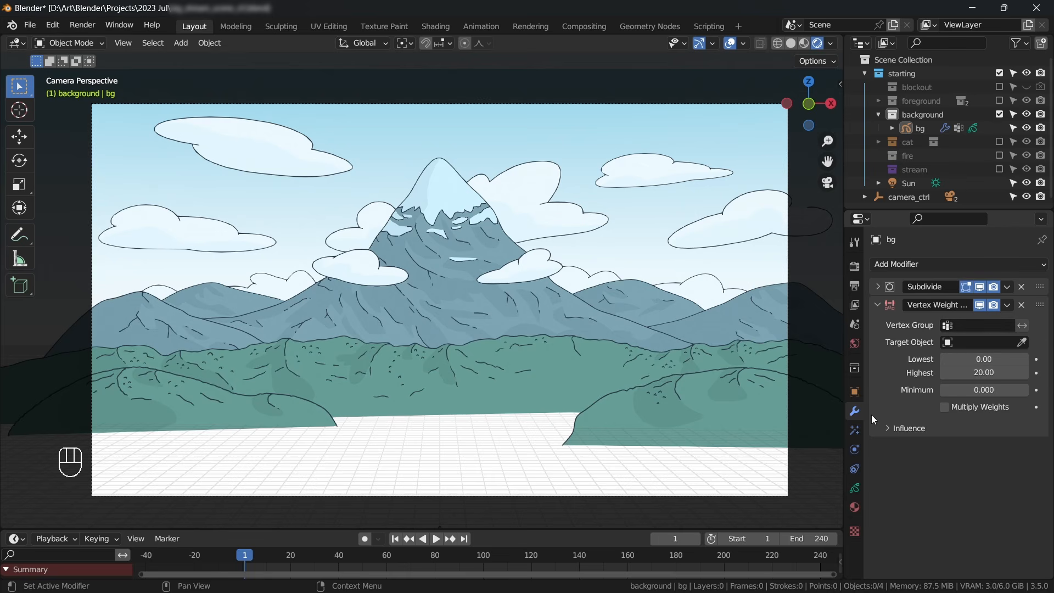
Check the bg object's vertex groups and assign the fog group to the Vertex Weight Proximity modifier.
{"action": "left_click", "coordinate": [858, 491]}
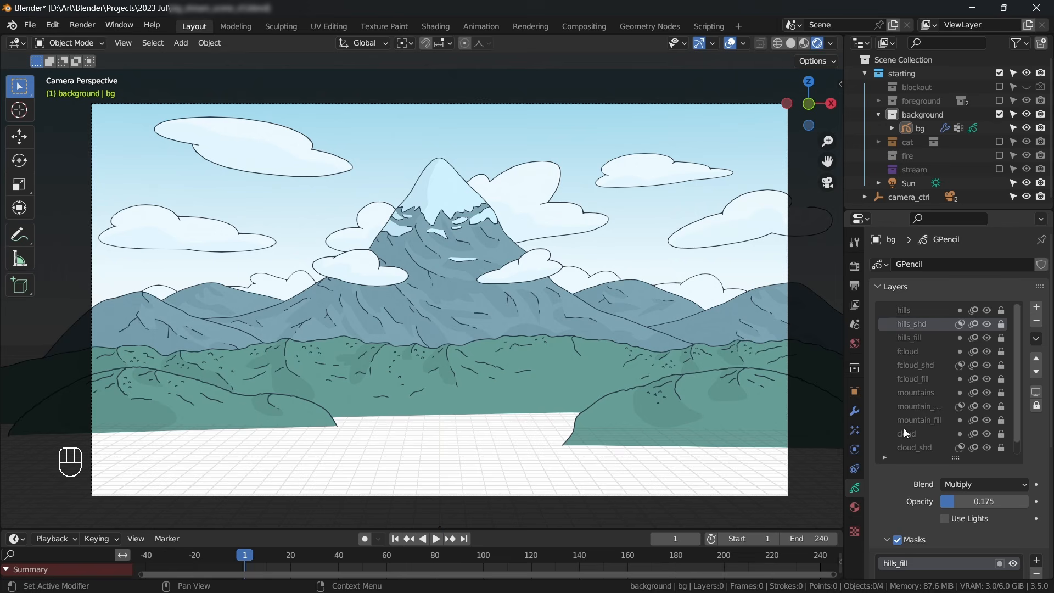
{"action": "scroll", "coordinate": [908, 398], "scroll_direction": "down", "scroll_amount": 5}
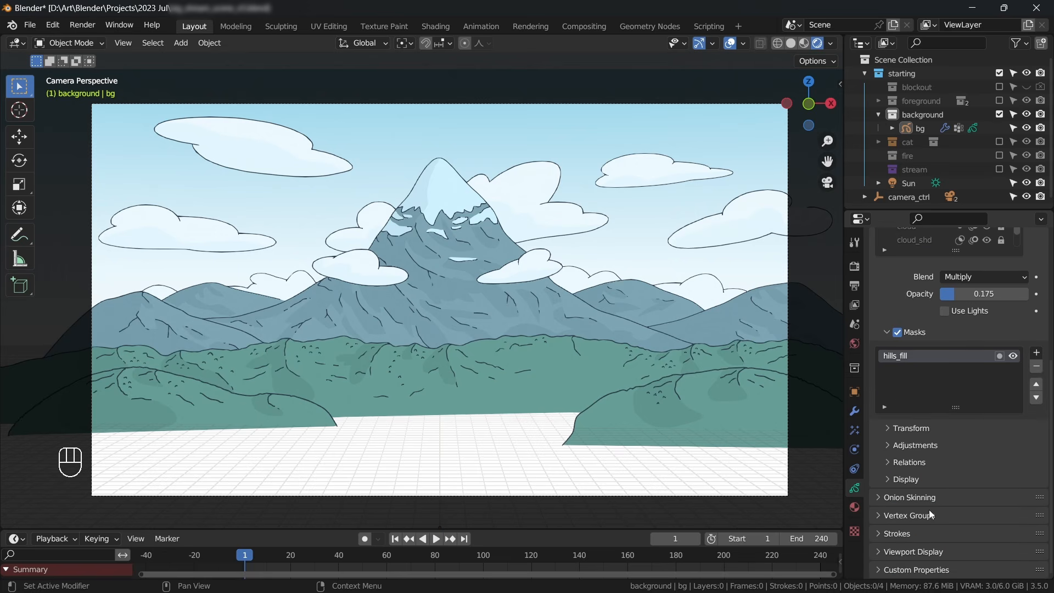
{"action": "left_click", "coordinate": [926, 518]}
{"action": "scroll", "coordinate": [928, 516], "scroll_direction": "down", "scroll_amount": 3}
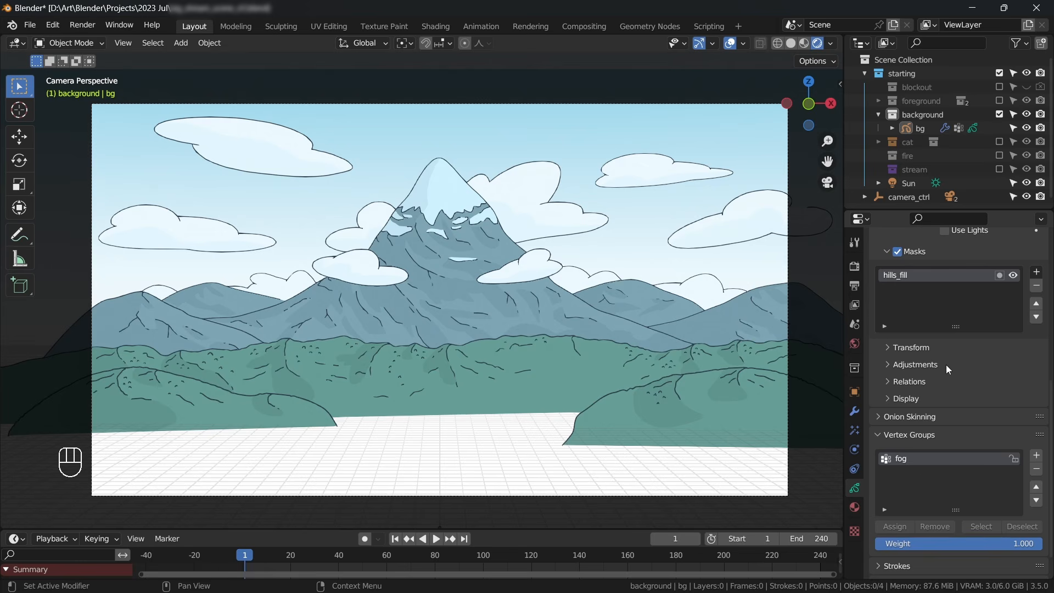
{"action": "middle_click_drag", "start_coordinate": [949, 369], "coordinate": [927, 511]}
{"action": "left_click", "coordinate": [854, 412]}
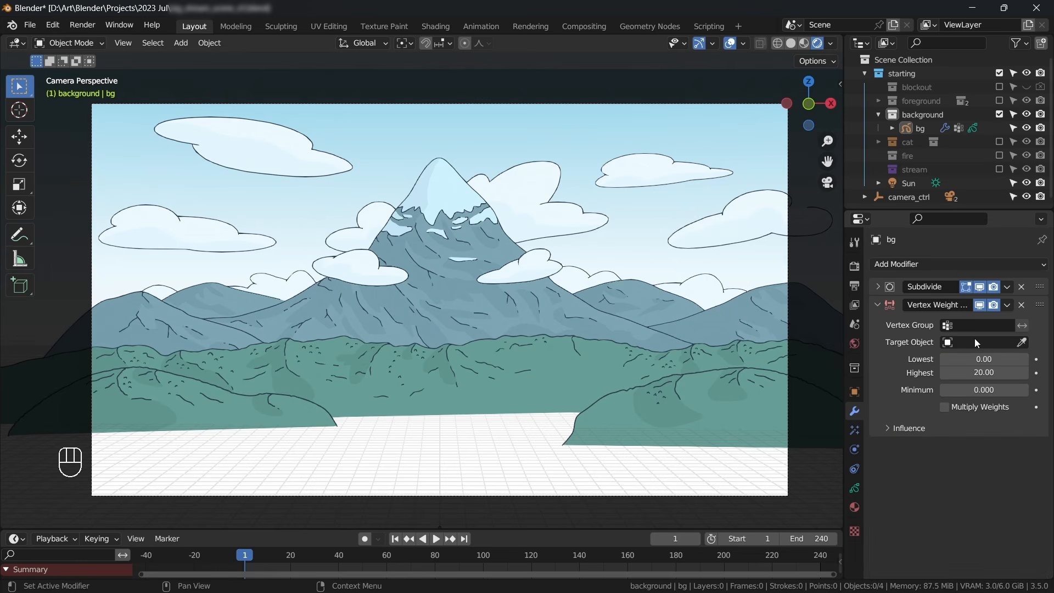
{"action": "key", "text": "F9"}
{"action": "left_click", "coordinate": [972, 329]}
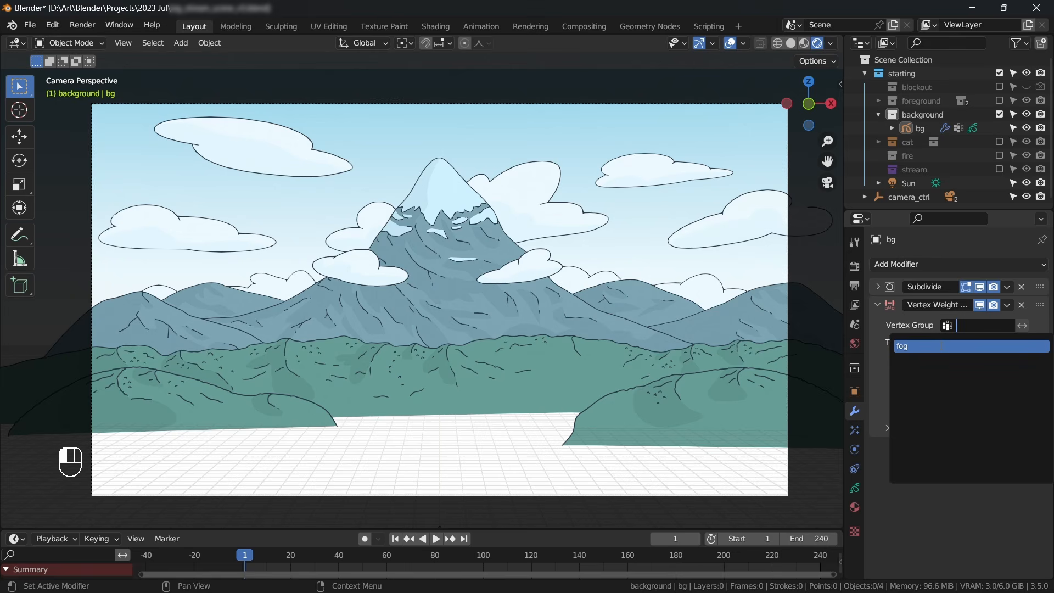
{"action": "left_click", "coordinate": [939, 346]}
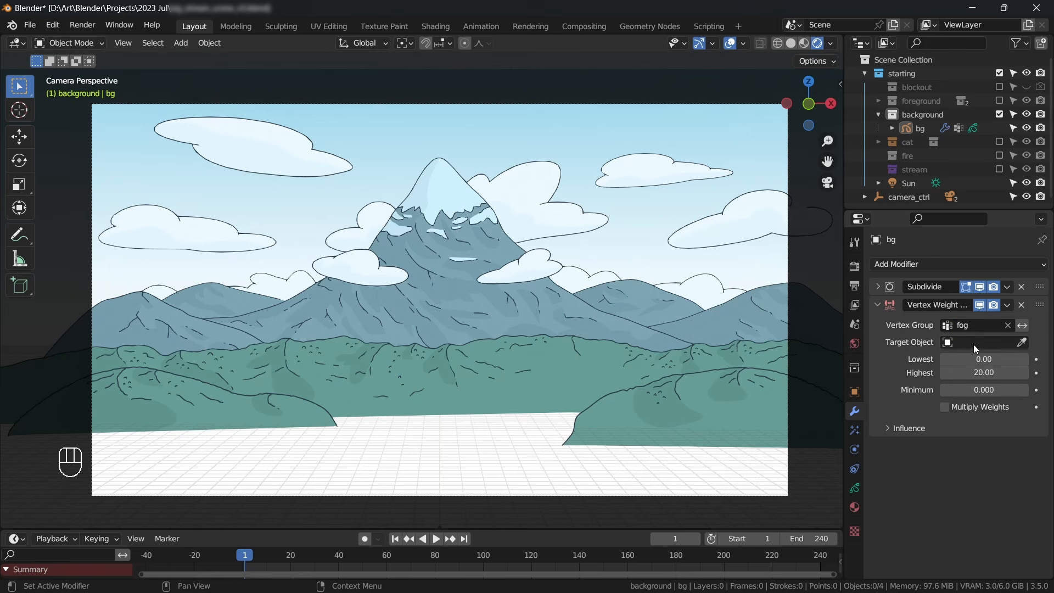
Set Camera.001 as the target object of the Vertex Weight Proximity modifier.
{"action": "left_click", "coordinate": [976, 344]}
{"action": "type", "text": "cam"}
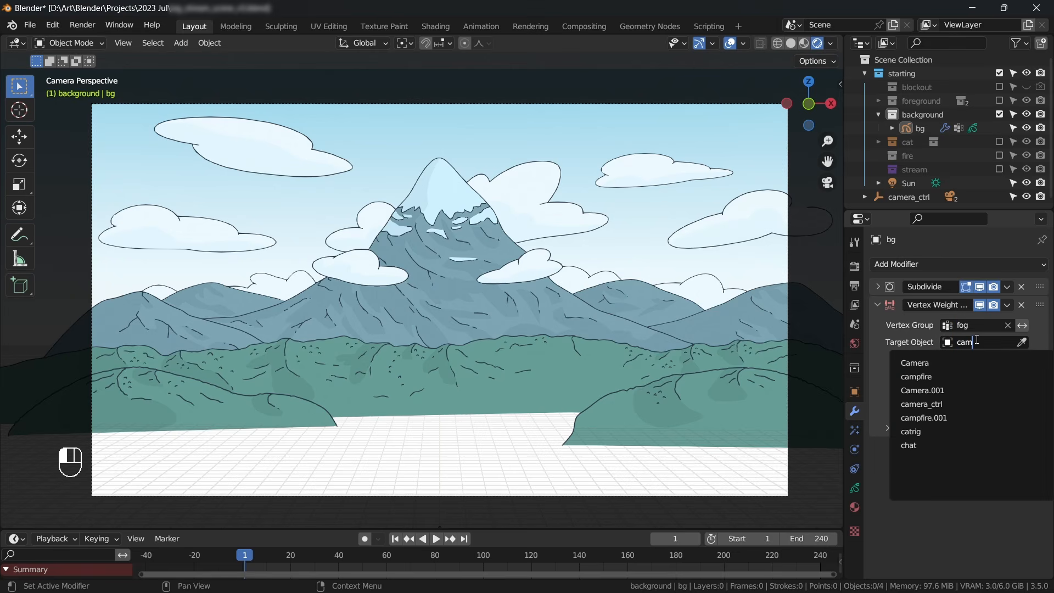
{"action": "left_click", "coordinate": [953, 390]}
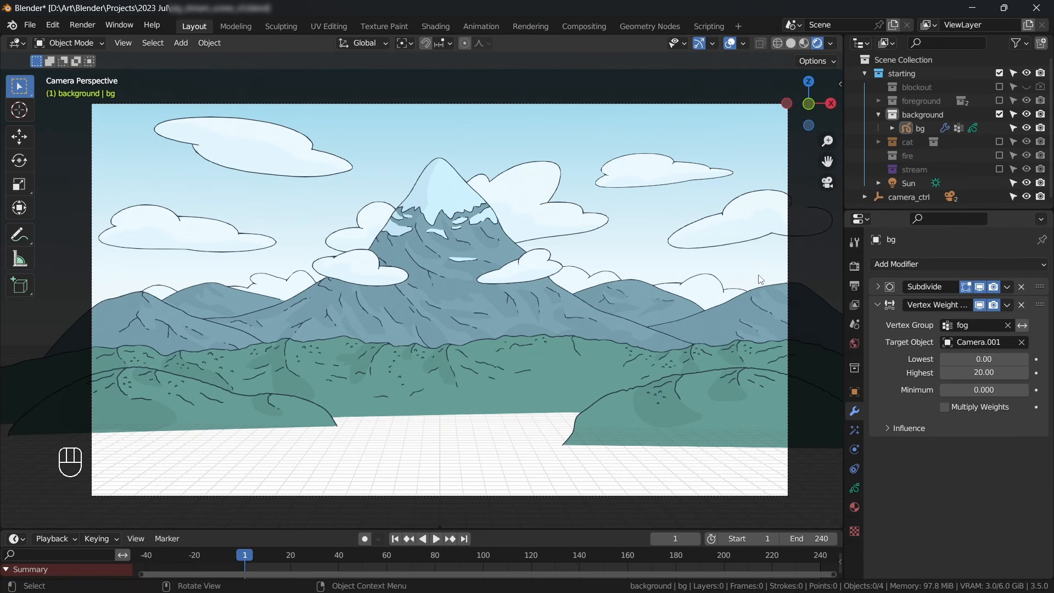
Add a Tint modifier to the bg object and set its strength to 0.66.
{"action": "left_click", "coordinate": [937, 265]}
{"action": "left_click", "coordinate": [983, 333]}
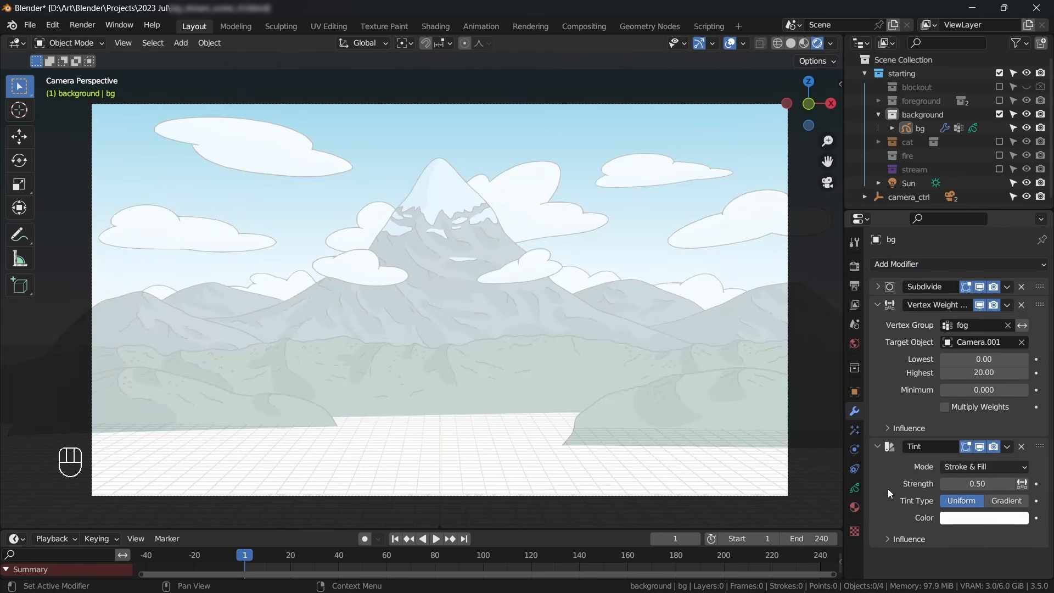
{"action": "left_click_drag", "start_coordinate": [969, 484], "coordinate": [1021, 473]}
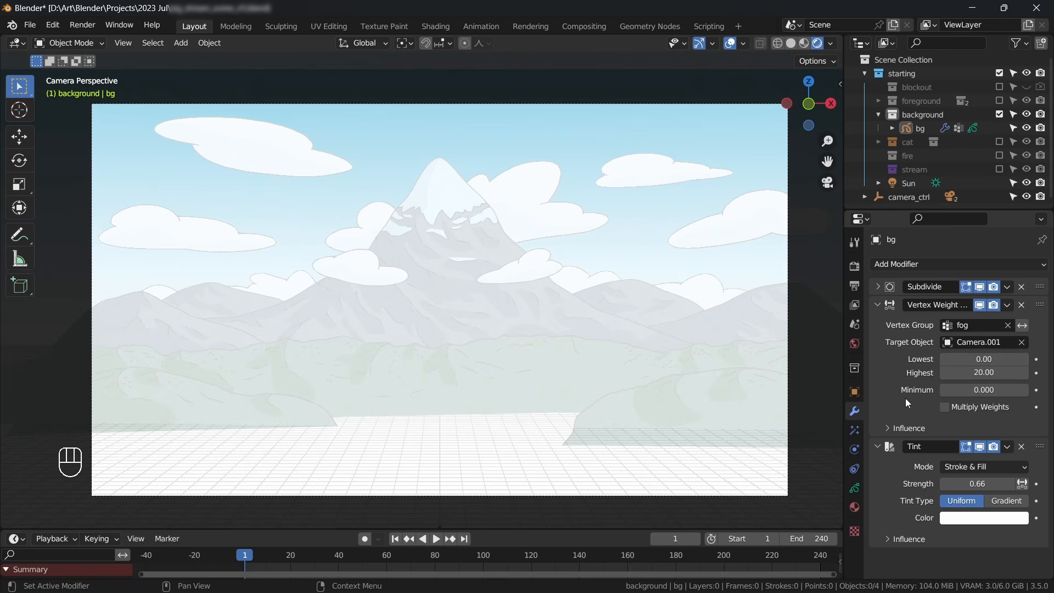
Limit the Tint modifier's influence to the fog vertex group and make its strength follow the vertex weights.
{"action": "left_click", "coordinate": [901, 541]}
{"action": "scroll", "coordinate": [906, 541], "scroll_direction": "down", "scroll_amount": 3}
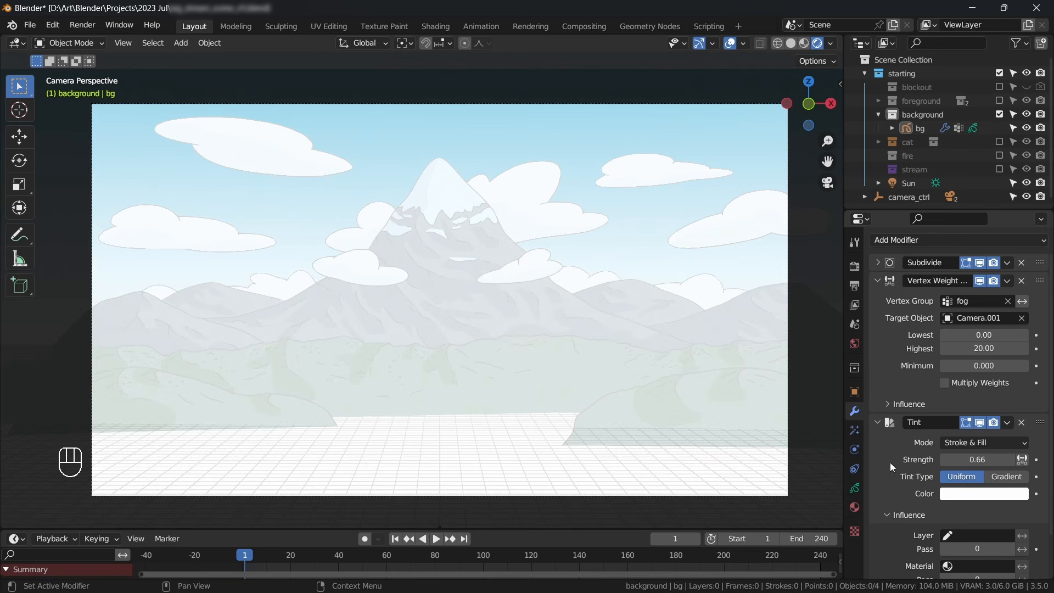
{"action": "left_click", "coordinate": [971, 548]}
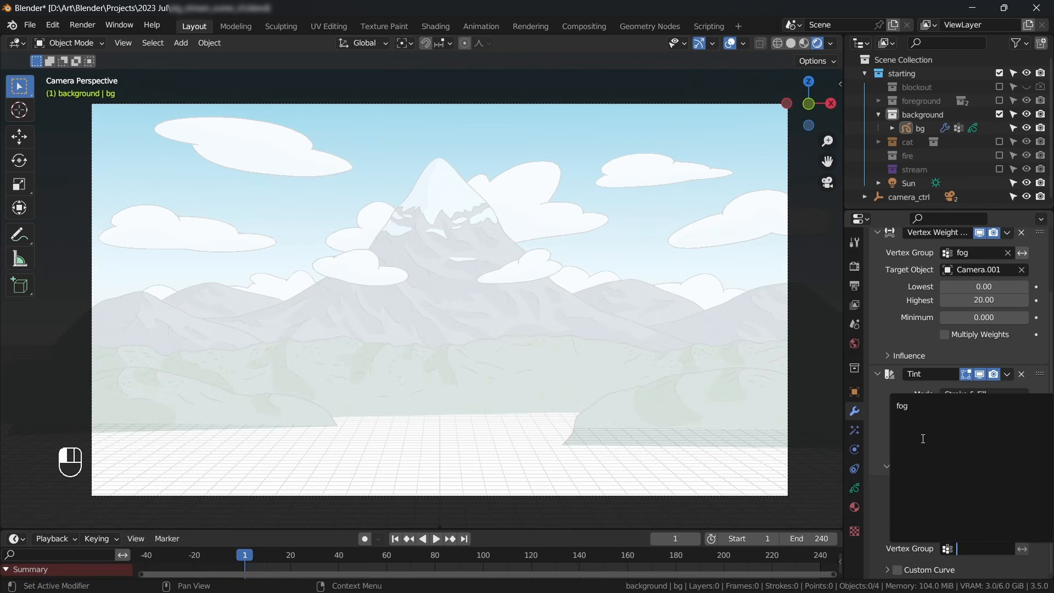
{"action": "left_click", "coordinate": [910, 407]}
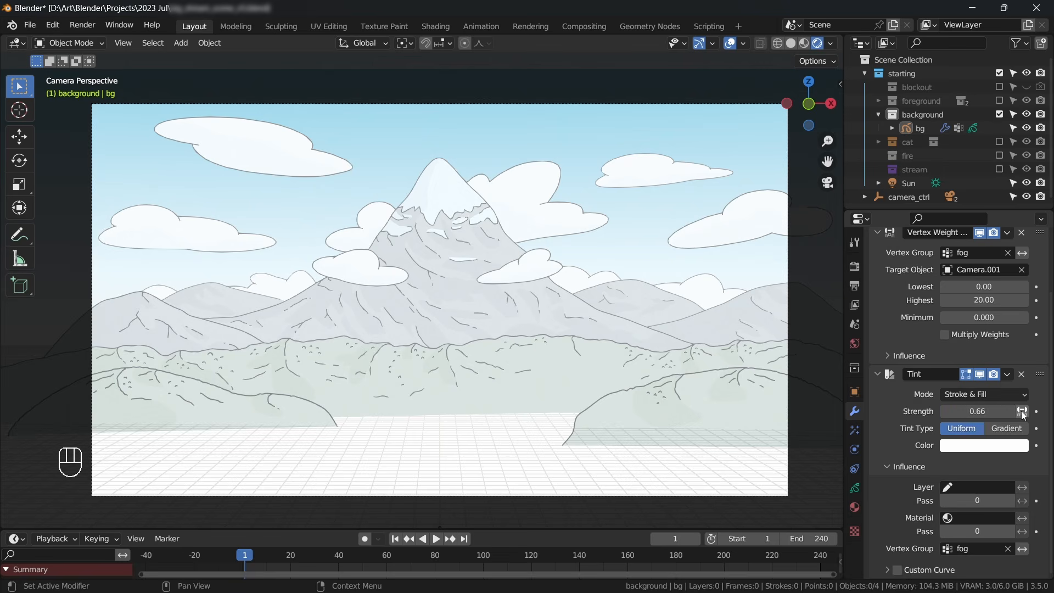
{"action": "left_click", "coordinate": [1023, 412]}
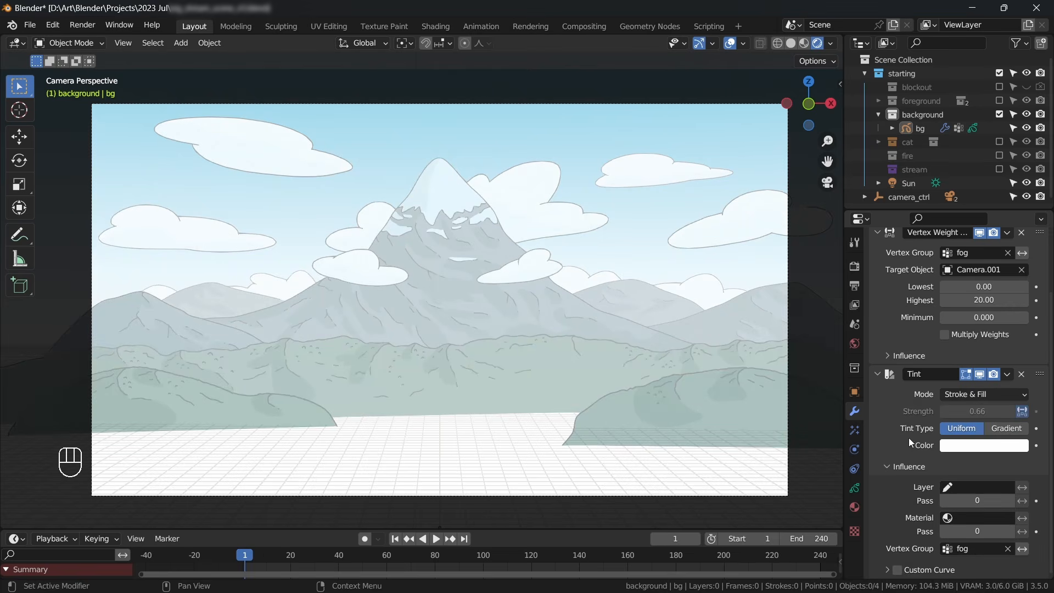
Set the Vertex Weight Proximity modifier's lowest distance to 6.48 and its highest distance to 14.89.
{"action": "scroll", "coordinate": [916, 407], "scroll_direction": "up", "scroll_amount": 3}
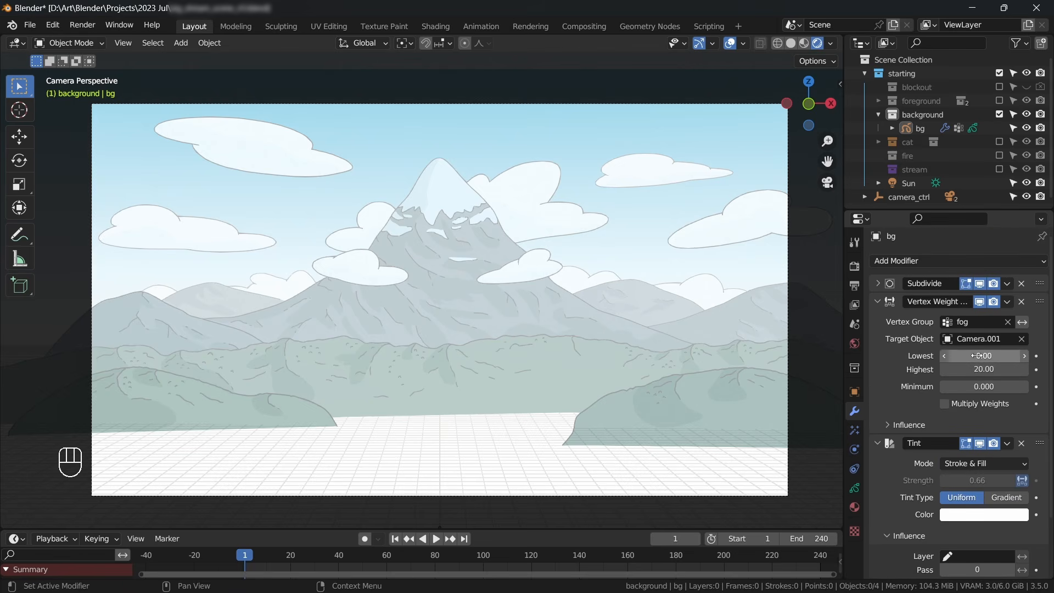
{"action": "left_click_drag", "start_coordinate": [999, 354], "coordinate": [735, 387]}
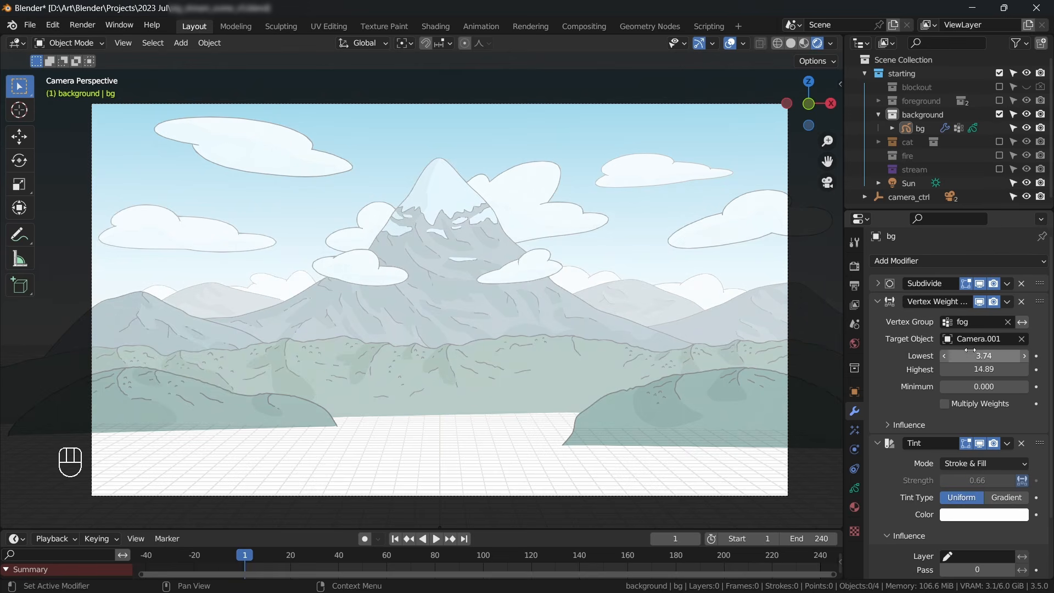
{"action": "left_click_drag", "start_coordinate": [1023, 356], "coordinate": [1032, 354]}
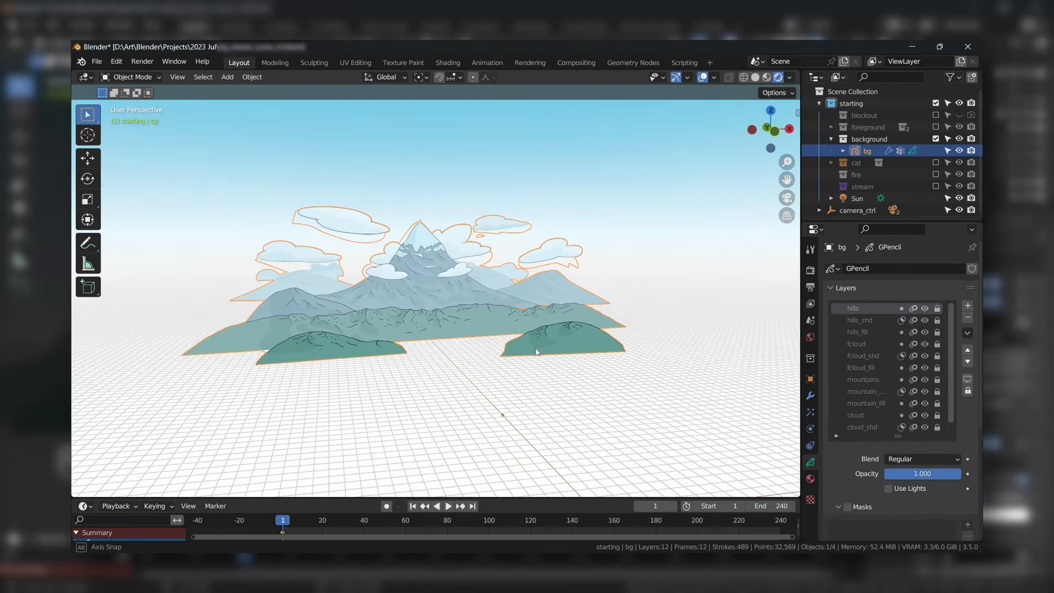
{"action": "mouse_move", "coordinate": [495, 432]}
{"action": "middle_mouse_down"}
{"action": "mouse_move", "coordinate": [548, 363]}
{"action": "mouse_move", "coordinate": [463, 354]}
{"action": "mouse_move", "coordinate": [550, 353]}
{"action": "middle_mouse_up"}
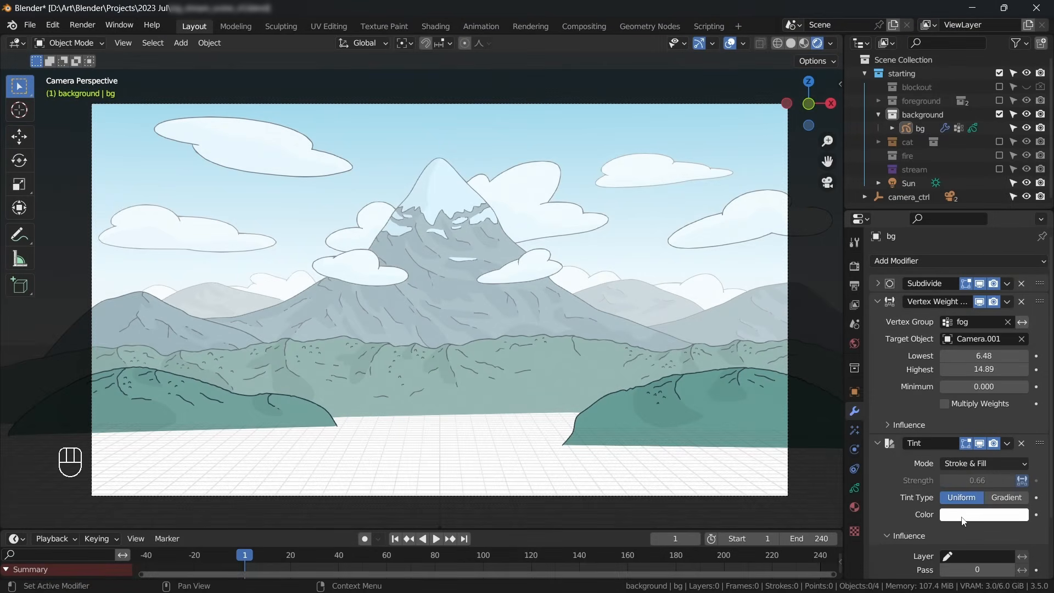
Change the Tint modifier's color to a light sky blue.
{"action": "left_click", "coordinate": [966, 516]}
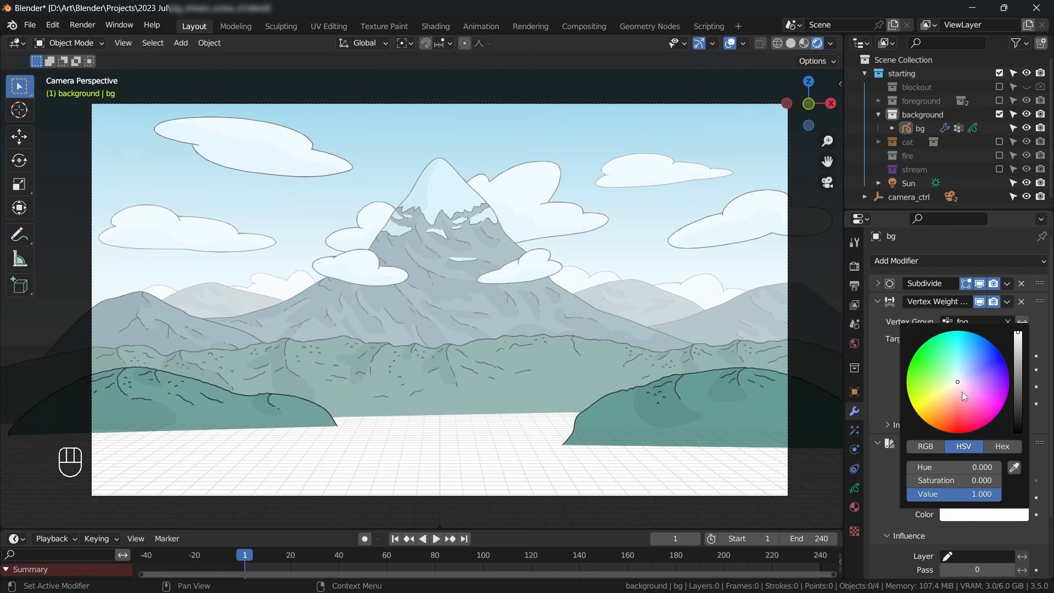
{"action": "mouse_move", "coordinate": [963, 374]}
{"action": "left_mouse_down"}
{"action": "mouse_move", "coordinate": [962, 361]}
{"action": "mouse_move", "coordinate": [974, 370]}
{"action": "mouse_move", "coordinate": [963, 373]}
{"action": "left_mouse_up"}
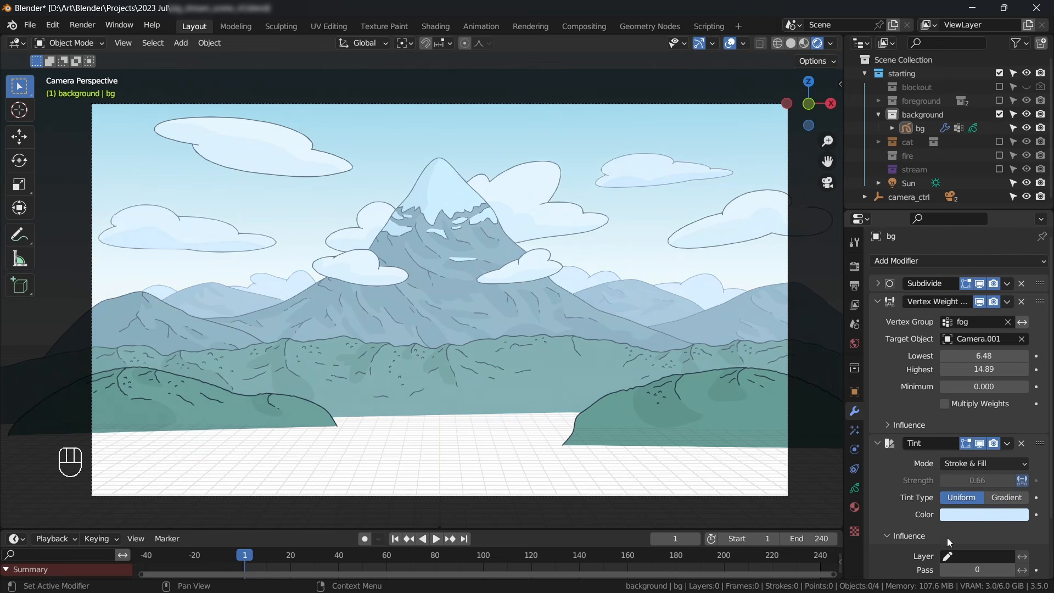
{"action": "left_click", "coordinate": [663, 288]}
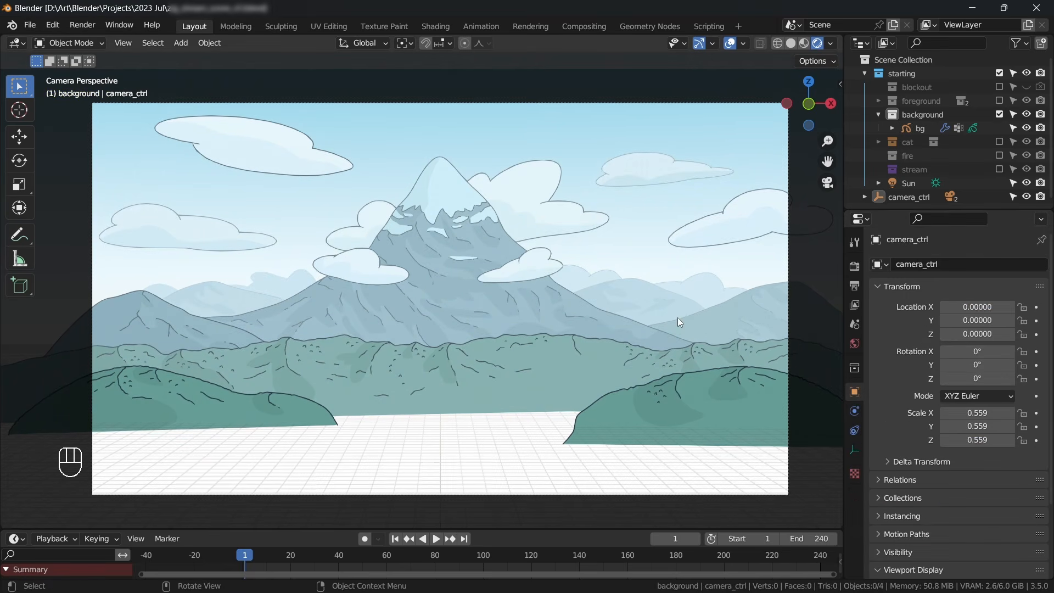
Switch to the Shading workspace, exclude the background collection and enlarge the node editing area.
{"action": "left_click", "coordinate": [438, 29]}
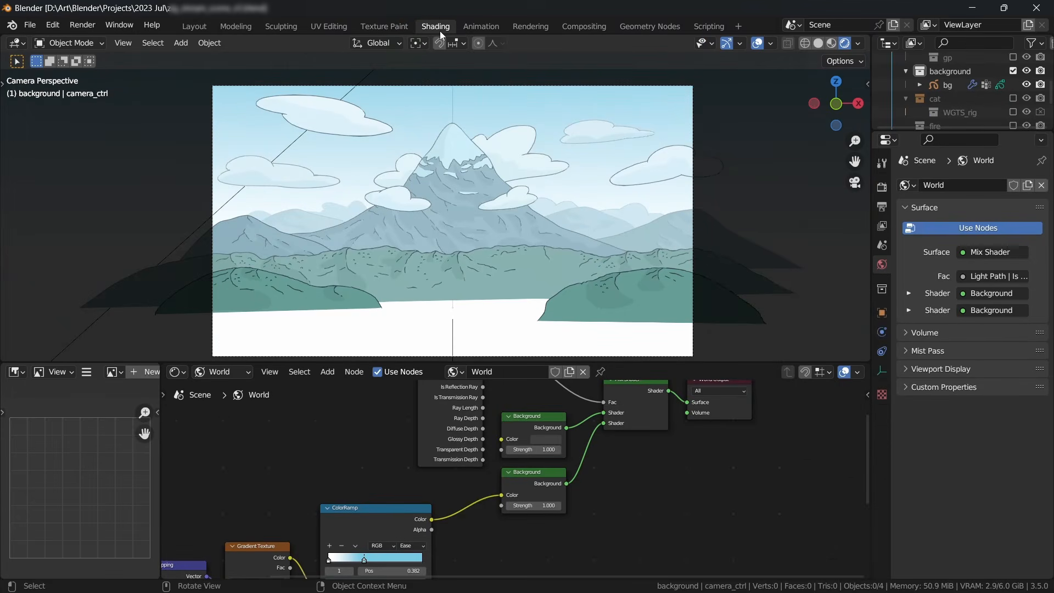
{"action": "left_click", "coordinate": [1014, 71]}
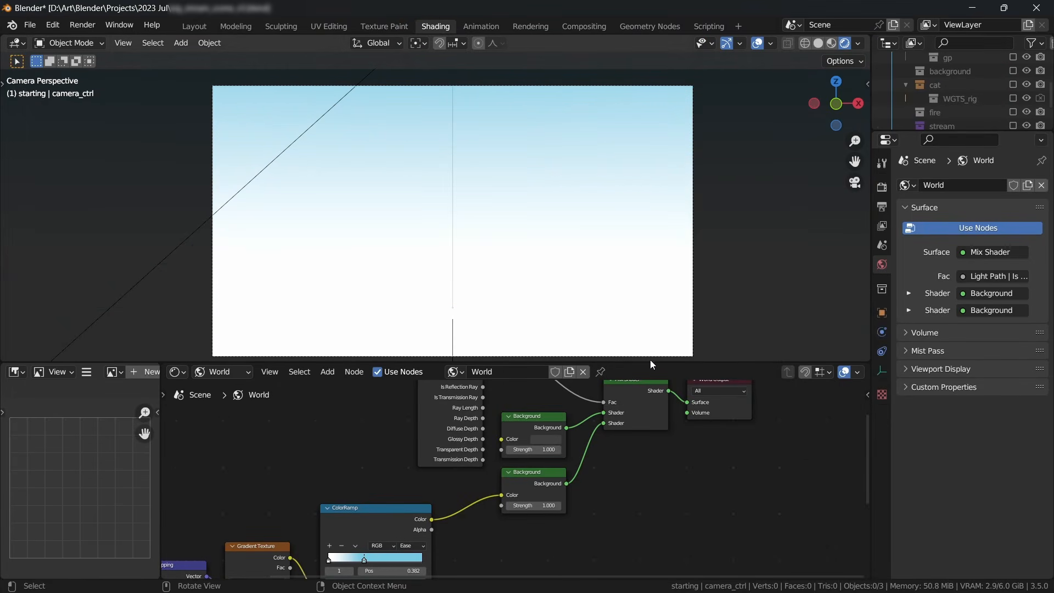
{"action": "left_click_drag", "start_coordinate": [652, 361], "coordinate": [653, 310]}
{"action": "scroll", "coordinate": [659, 204], "scroll_direction": "down", "scroll_amount": 3}
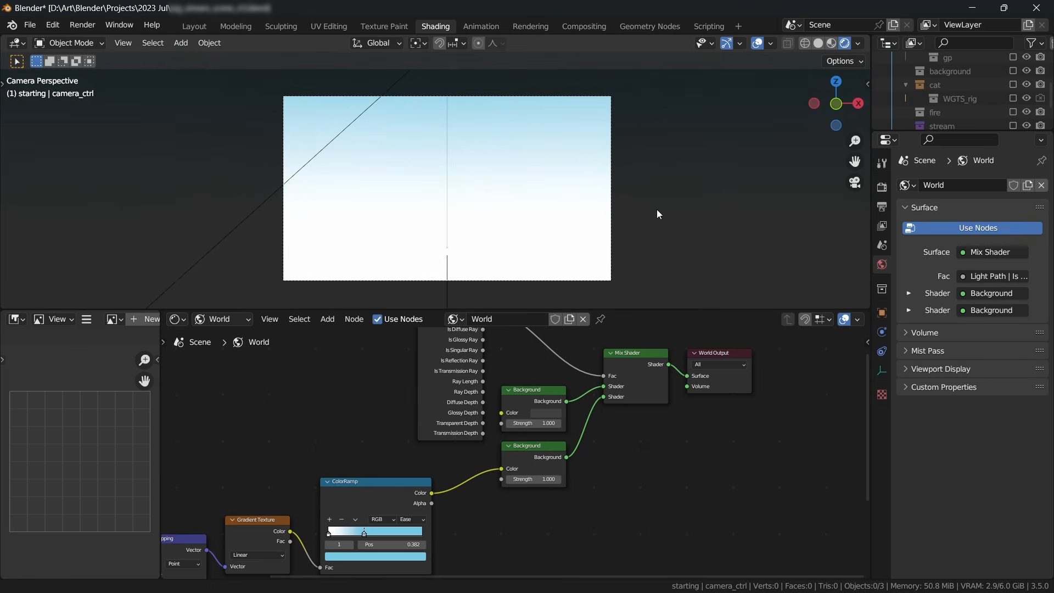
Examine how the World shader combines its two Background nodes through the Mix Shader and the Light Path node.
{"action": "left_click", "coordinate": [234, 320]}
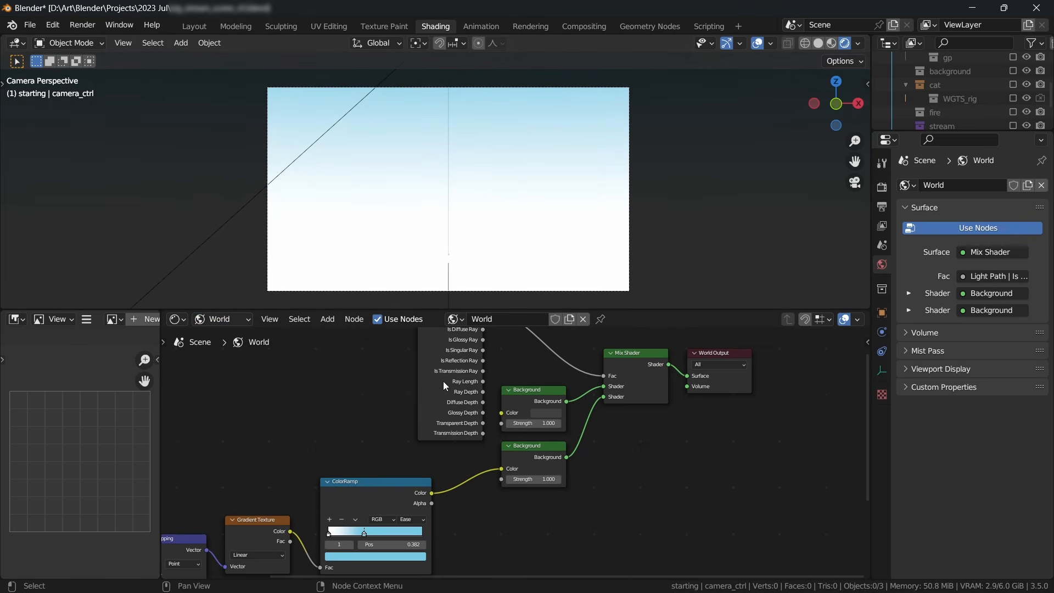
{"action": "middle_click_drag", "start_coordinate": [628, 386], "coordinate": [604, 430]}
{"action": "scroll", "coordinate": [604, 430], "scroll_direction": "up", "scroll_amount": 2}
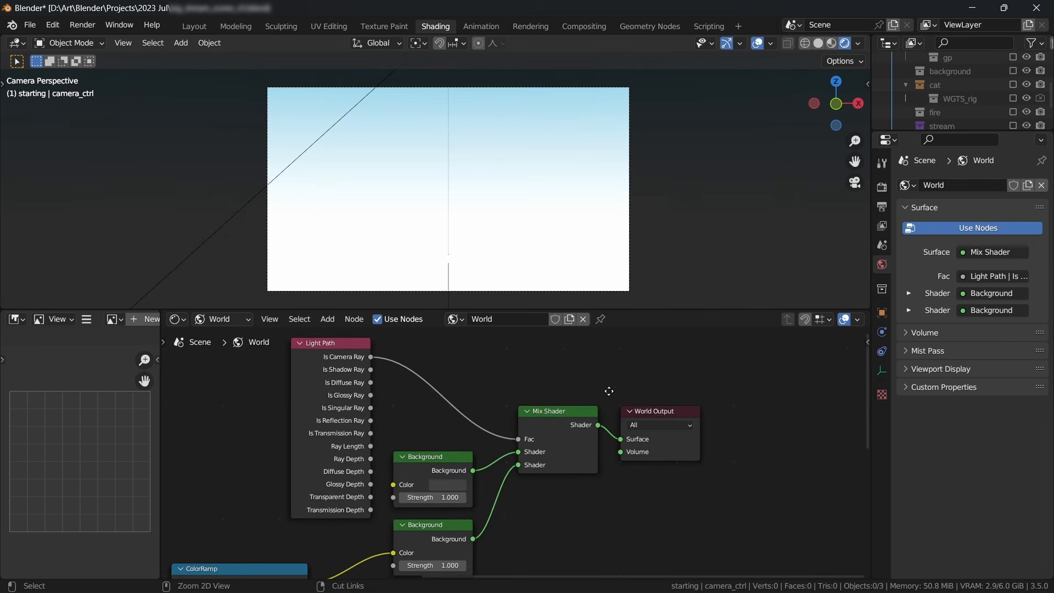
{"action": "middle_click_drag", "start_coordinate": [454, 408], "coordinate": [453, 396]}
{"action": "left_click", "coordinate": [443, 451]}
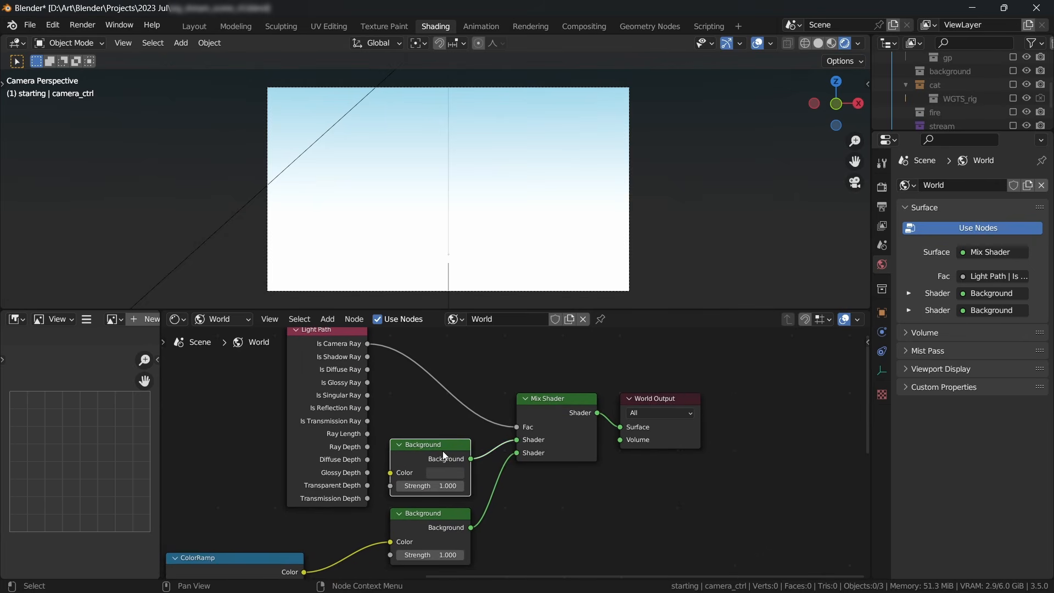
{"action": "left_click", "coordinate": [432, 517]}
{"action": "left_click", "coordinate": [559, 401]}
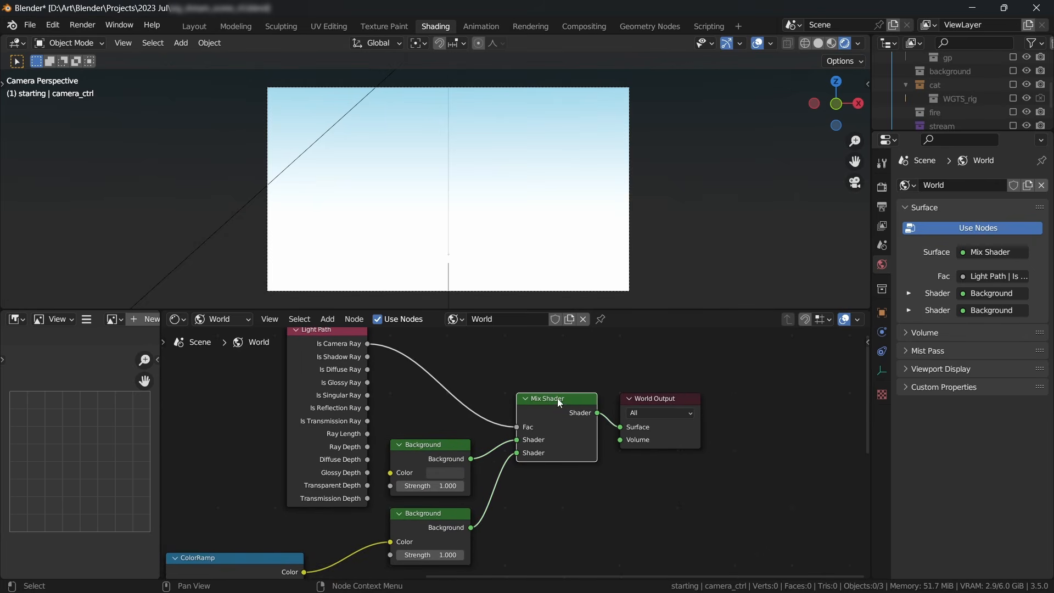
{"action": "left_click", "coordinate": [304, 343]}
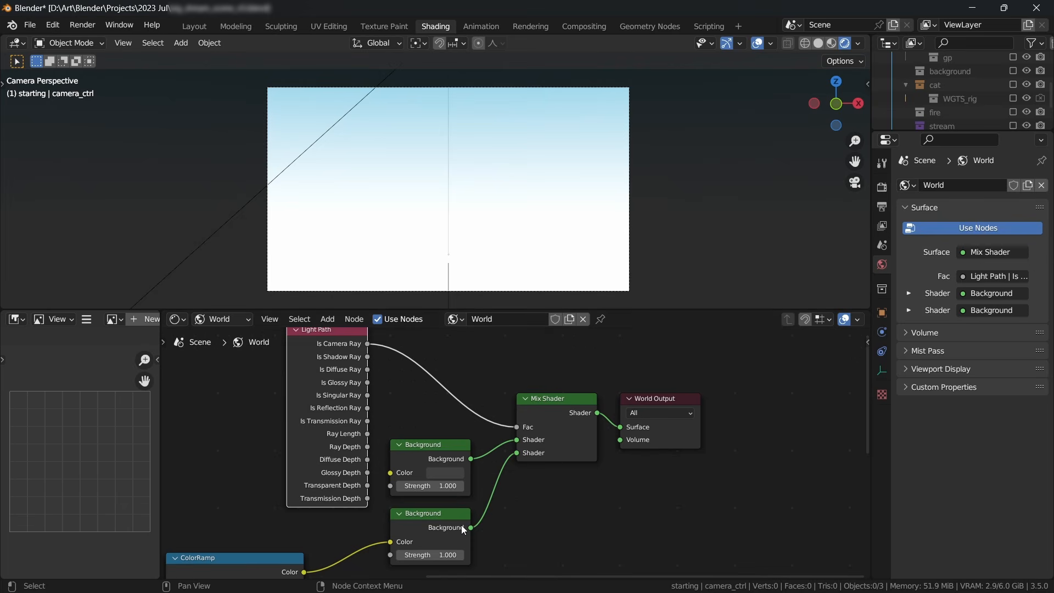
Examine the sky gradient chain of Texture Coordinate, Mapping, Gradient Texture and ColorRamp nodes in the World shader.
{"action": "middle_click_drag", "start_coordinate": [462, 525], "coordinate": [813, 350]}
{"action": "mouse_move", "coordinate": [674, 428]}
{"action": "middle_mouse_down", "text": "ctrl"}
{"action": "mouse_move", "coordinate": [673, 447]}
{"action": "mouse_move", "coordinate": [687, 438]}
{"action": "middle_mouse_up", "text": "ctrl"}
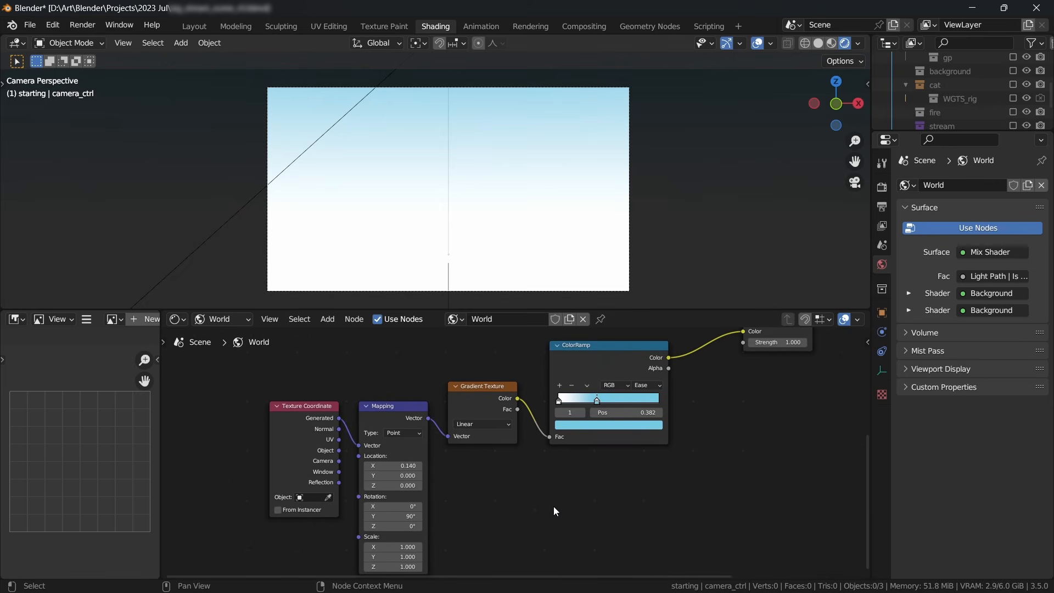
{"action": "left_click", "coordinate": [488, 405]}
{"action": "left_click", "coordinate": [295, 446]}
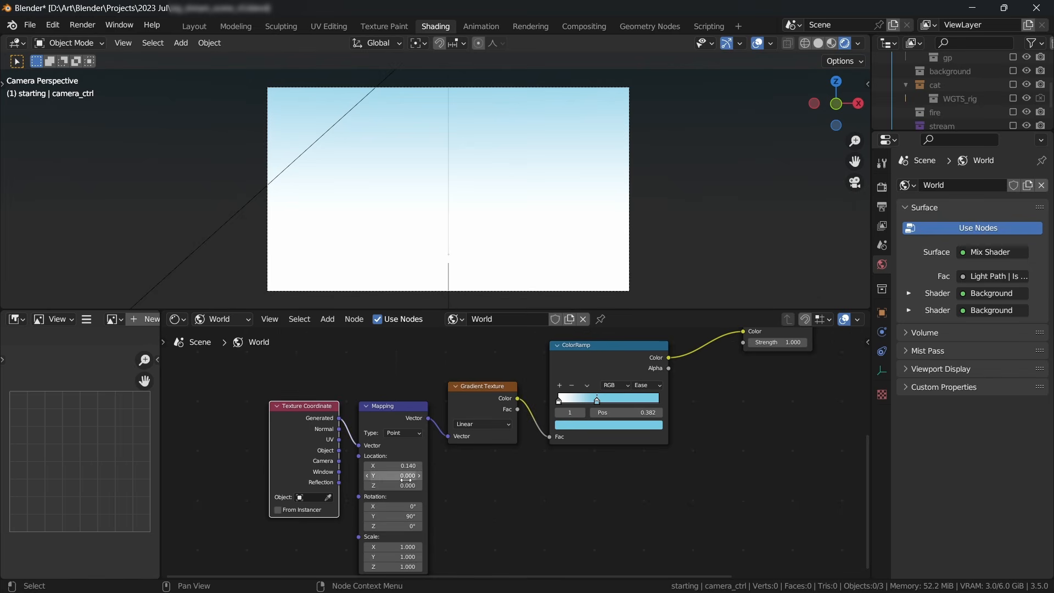
{"action": "left_click", "coordinate": [396, 416]}
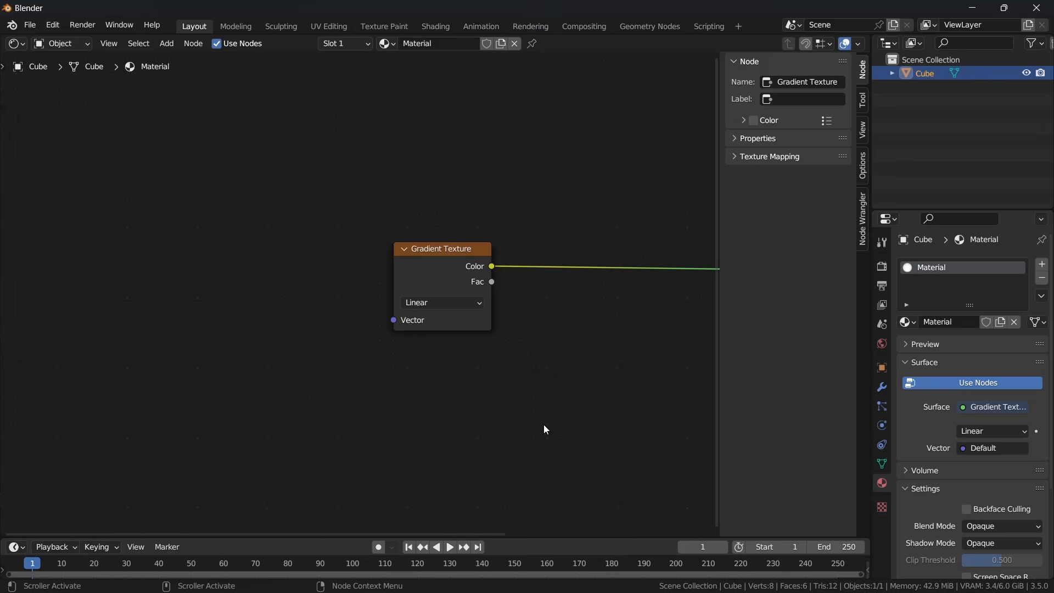
Add a Mapping and a Texture Coordinate node to the Gradient Texture in the cube's material.
{"action": "middle_click_drag", "start_coordinate": [544, 424], "coordinate": [555, 402]}
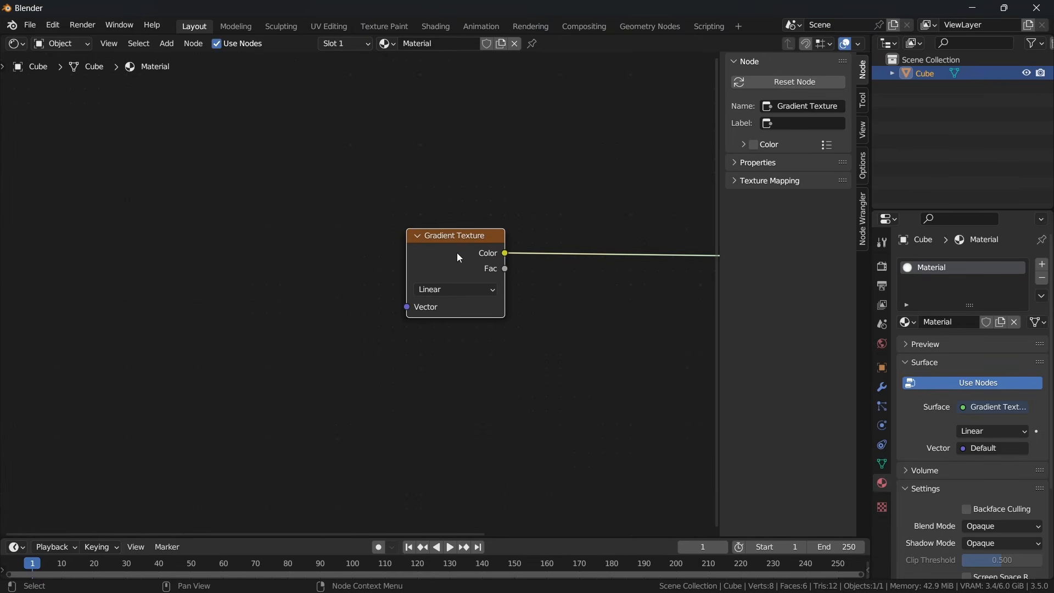
{"action": "key", "text": "ctrl+t"}
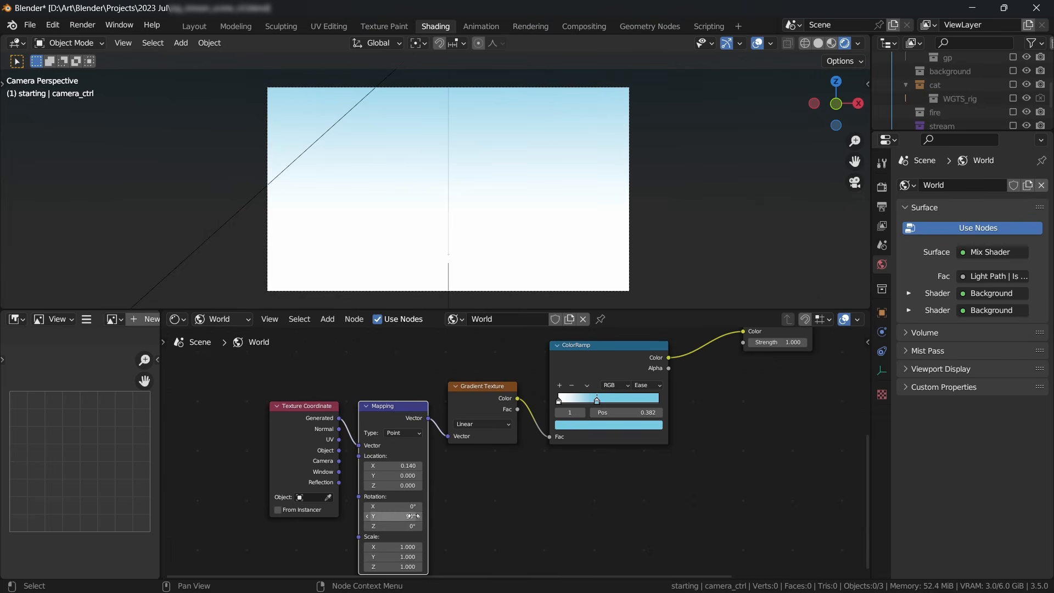
Slide the ColorRamp's blue stop towards the white stop in the World shader to shift the sky gradient.
{"action": "left_click_drag", "start_coordinate": [405, 516], "coordinate": [535, 479]}
{"action": "left_click", "coordinate": [593, 364]}
{"action": "middle_click_drag", "start_coordinate": [603, 394], "coordinate": [515, 461]}
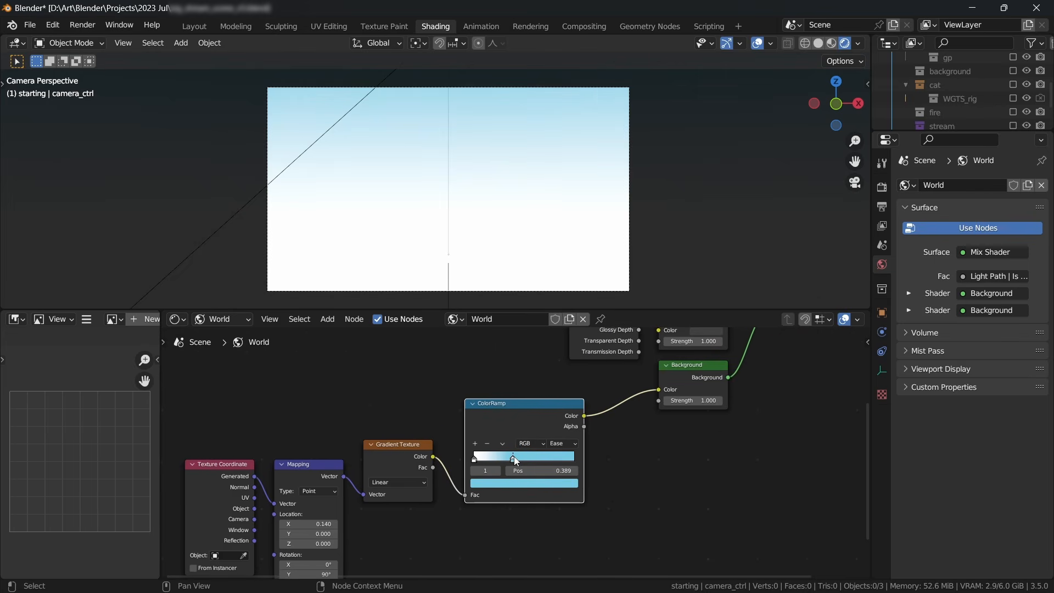
{"action": "left_click_drag", "start_coordinate": [513, 457], "coordinate": [480, 459]}
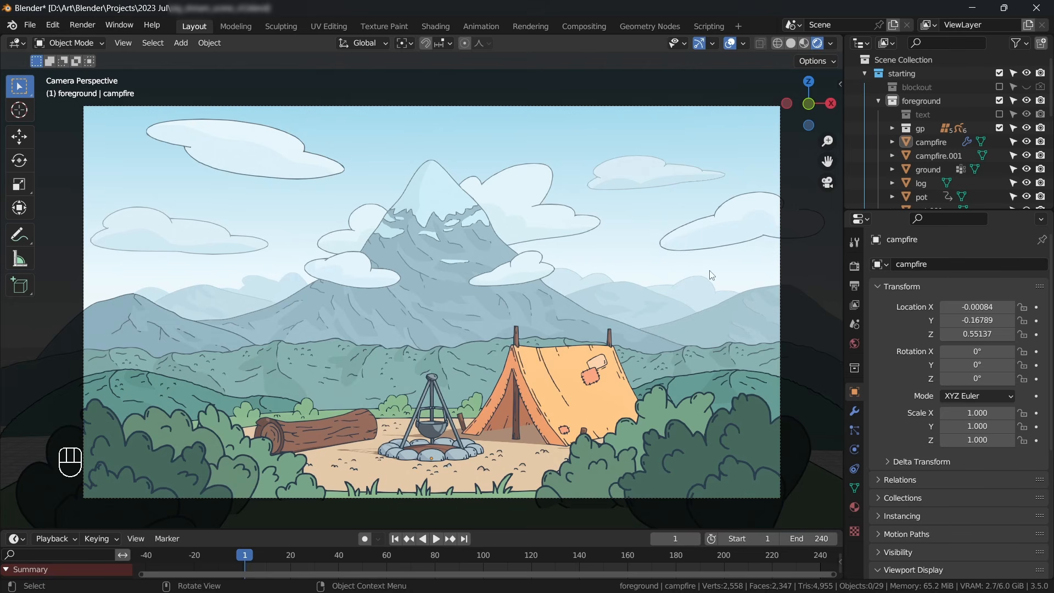
Exclude the foreground's gp collection and examine the bare tent, log and campfire meshes in 3D.
{"action": "left_click", "coordinate": [999, 129]}
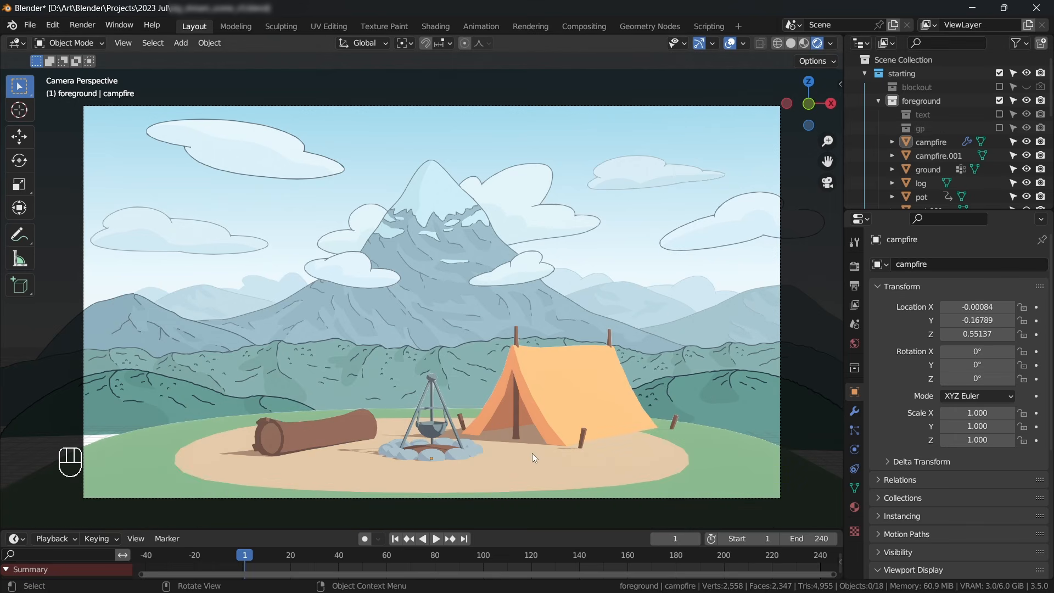
{"action": "middle_click_drag", "start_coordinate": [515, 442], "coordinate": [427, 413]}
{"action": "scroll", "coordinate": [499, 373], "scroll_direction": "up", "scroll_amount": 5}
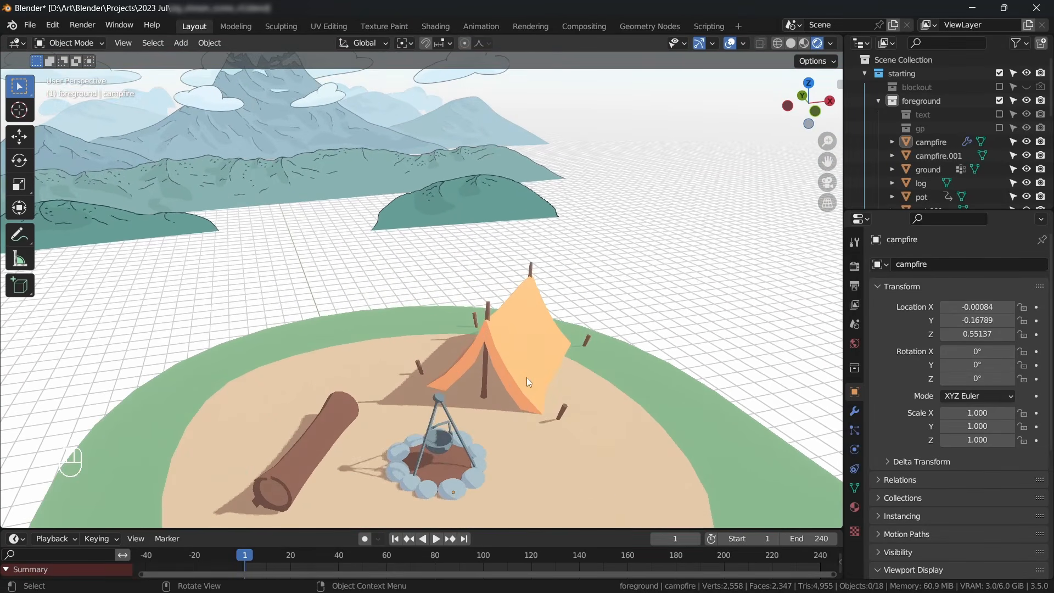
{"action": "middle_click_drag", "start_coordinate": [506, 348], "coordinate": [486, 338]}
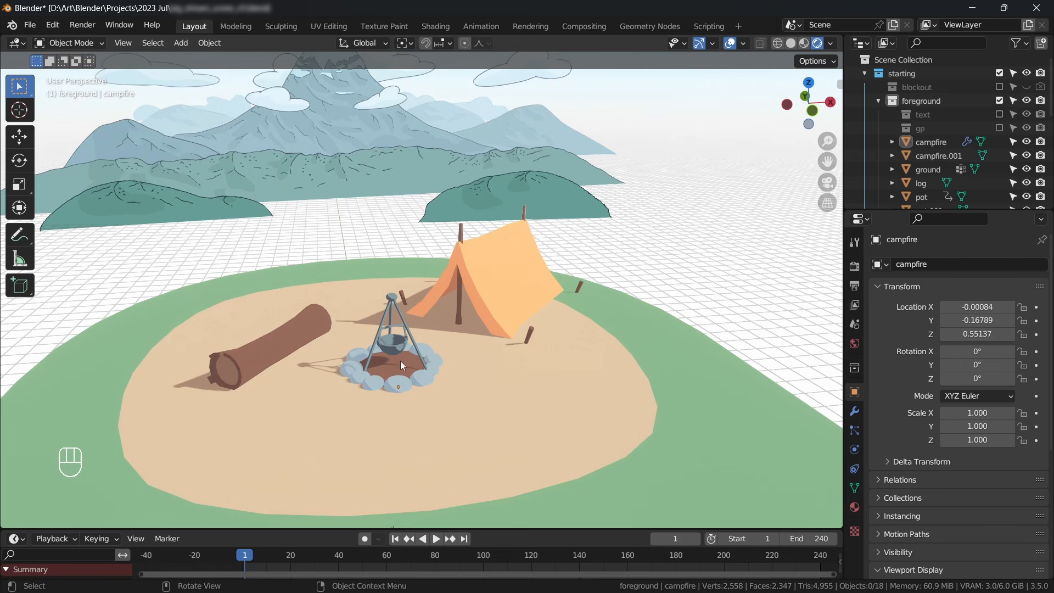
{"action": "middle_click_drag", "start_coordinate": [403, 366], "coordinate": [422, 341]}
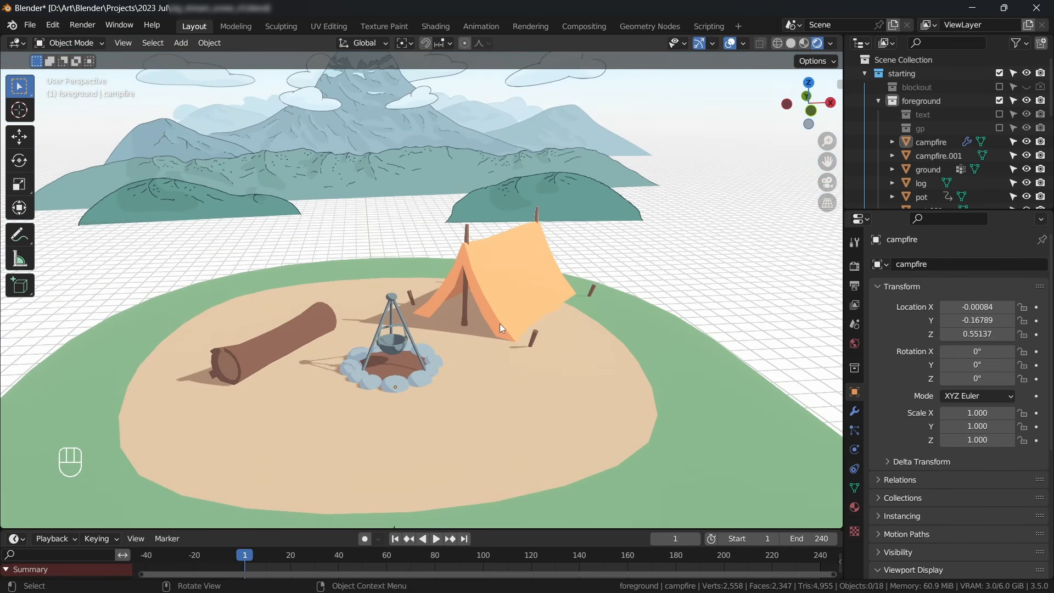
Show the wireframe overlay in the viewport to inspect the topology of the foreground meshes.
{"action": "left_click", "coordinate": [743, 44]}
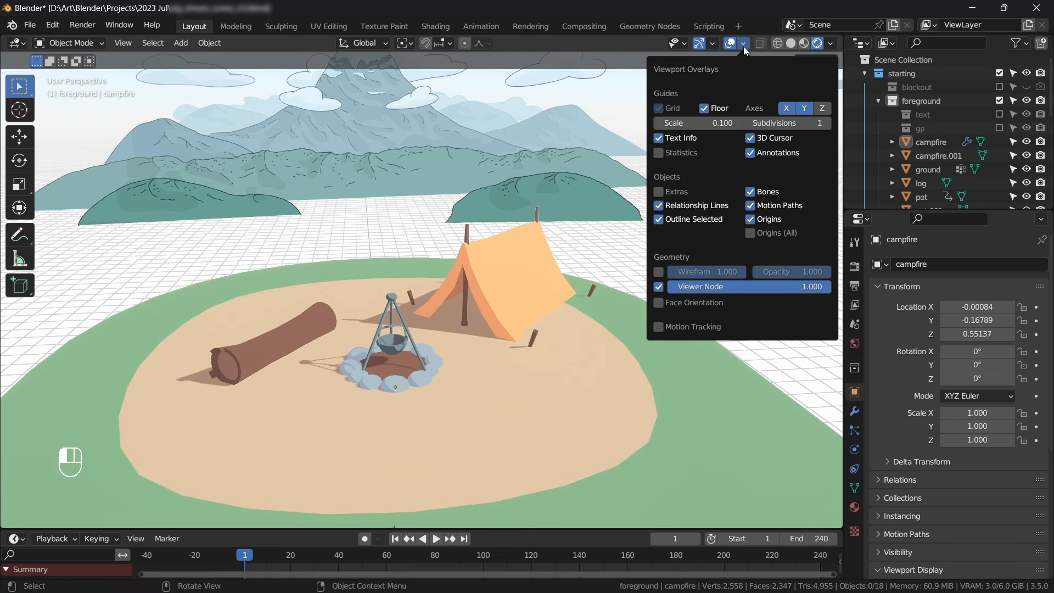
{"action": "left_click", "coordinate": [659, 273]}
{"action": "mouse_move", "coordinate": [549, 331]}
{"action": "middle_mouse_down"}
{"action": "mouse_move", "coordinate": [460, 351]}
{"action": "mouse_move", "coordinate": [539, 301]}
{"action": "mouse_move", "coordinate": [549, 275]}
{"action": "mouse_move", "coordinate": [519, 334]}
{"action": "mouse_move", "coordinate": [549, 321]}
{"action": "mouse_move", "coordinate": [530, 328]}
{"action": "middle_mouse_up"}
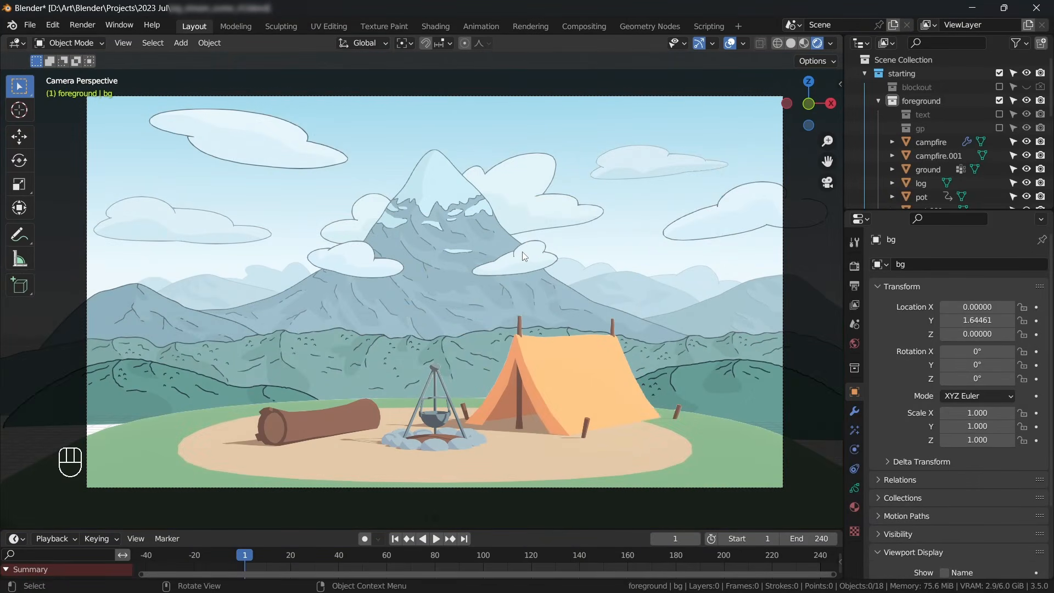
In the Shading workspace, examine the tent material's chain of Principled BSDF, Shader to RGB and ColorRamp nodes.
{"action": "left_click", "coordinate": [436, 26]}
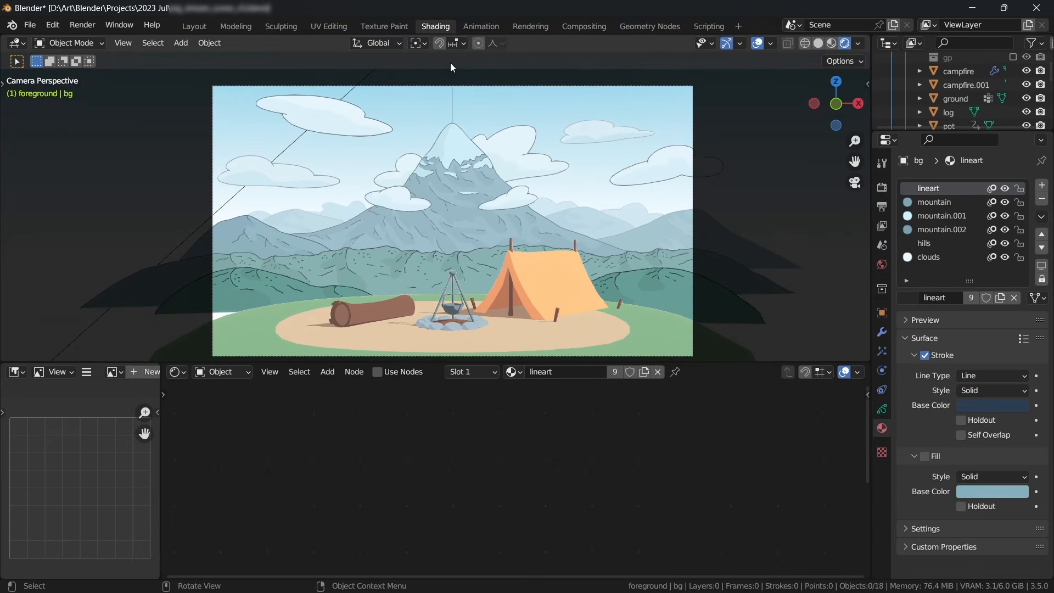
{"action": "left_click", "coordinate": [549, 282]}
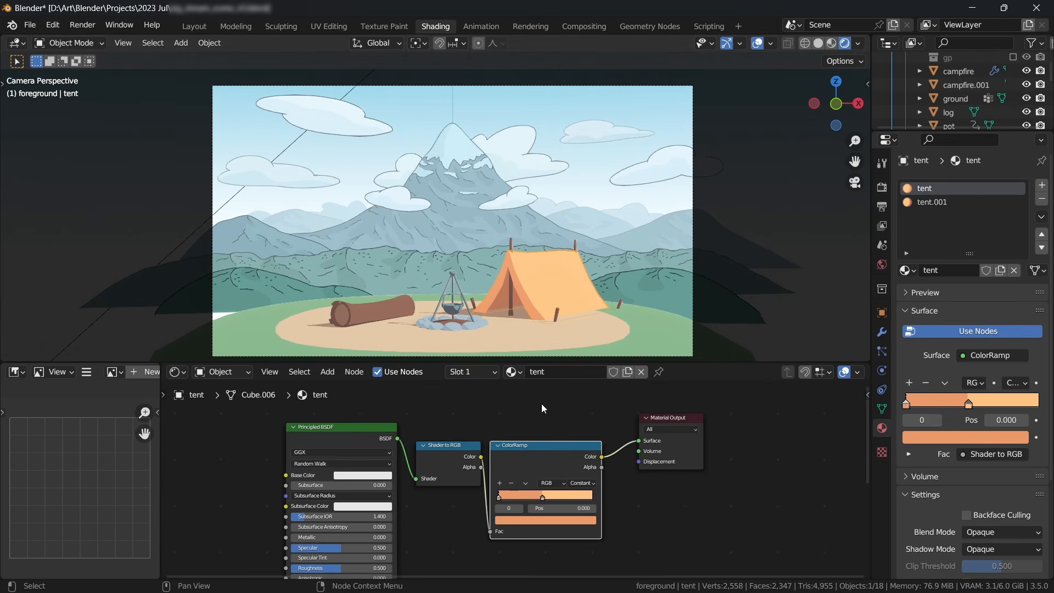
{"action": "left_click", "coordinate": [359, 433]}
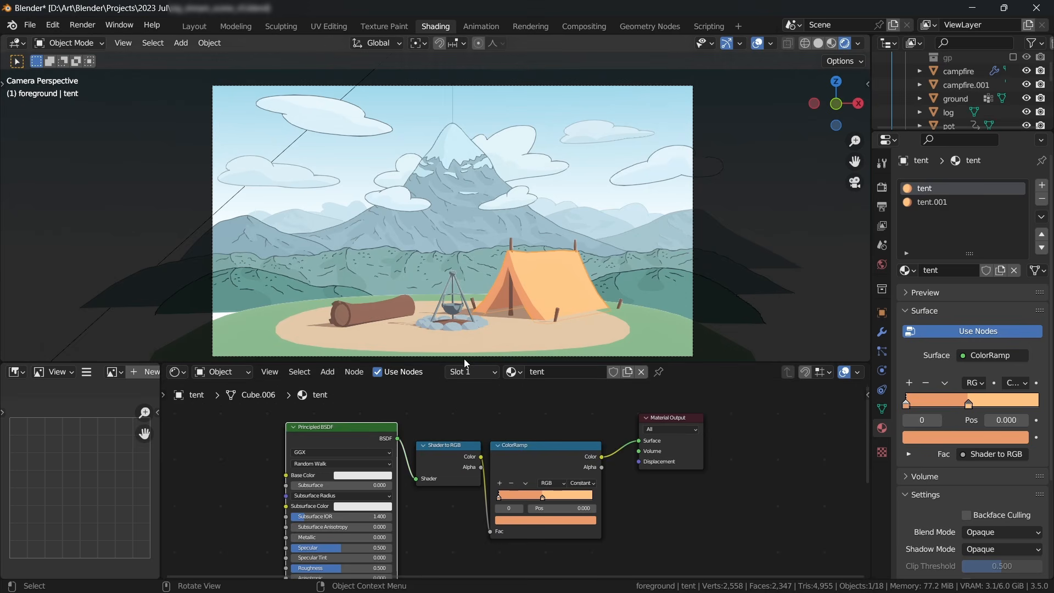
{"action": "left_click", "coordinate": [442, 446]}
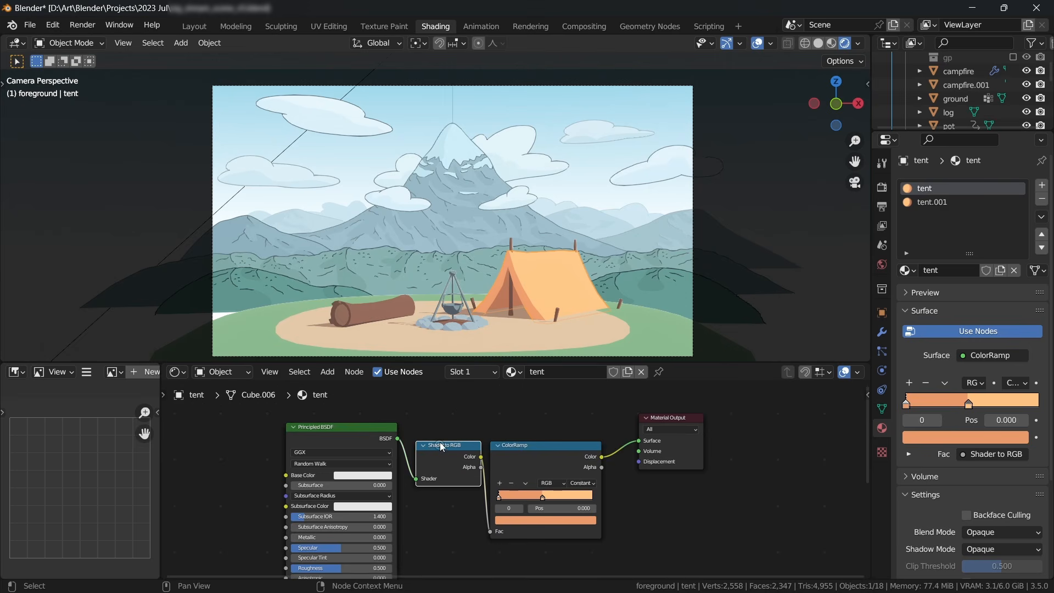
{"action": "left_click", "coordinate": [541, 454]}
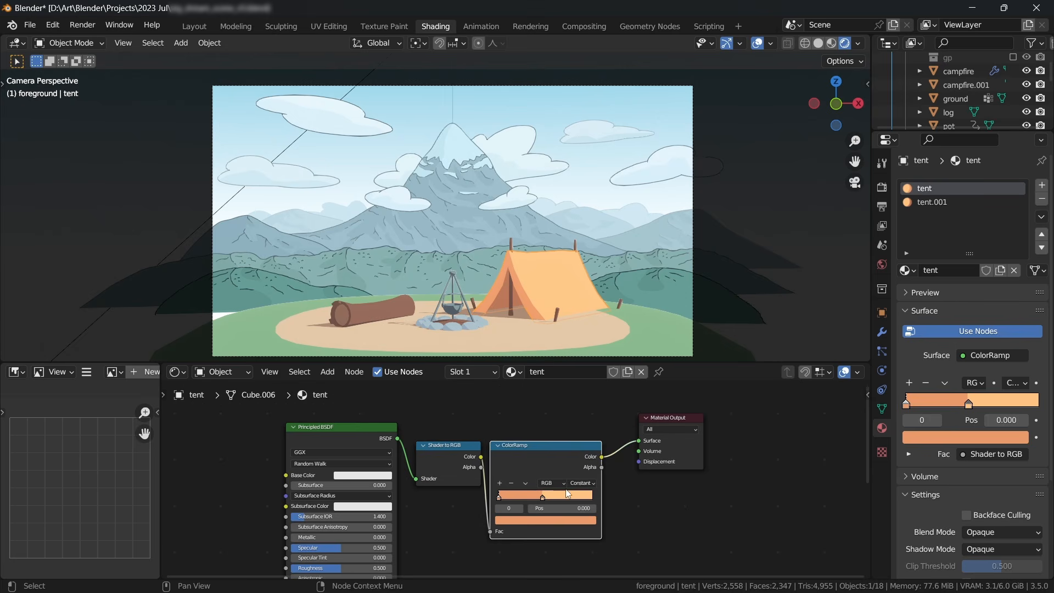
{"action": "left_click", "coordinate": [543, 496]}
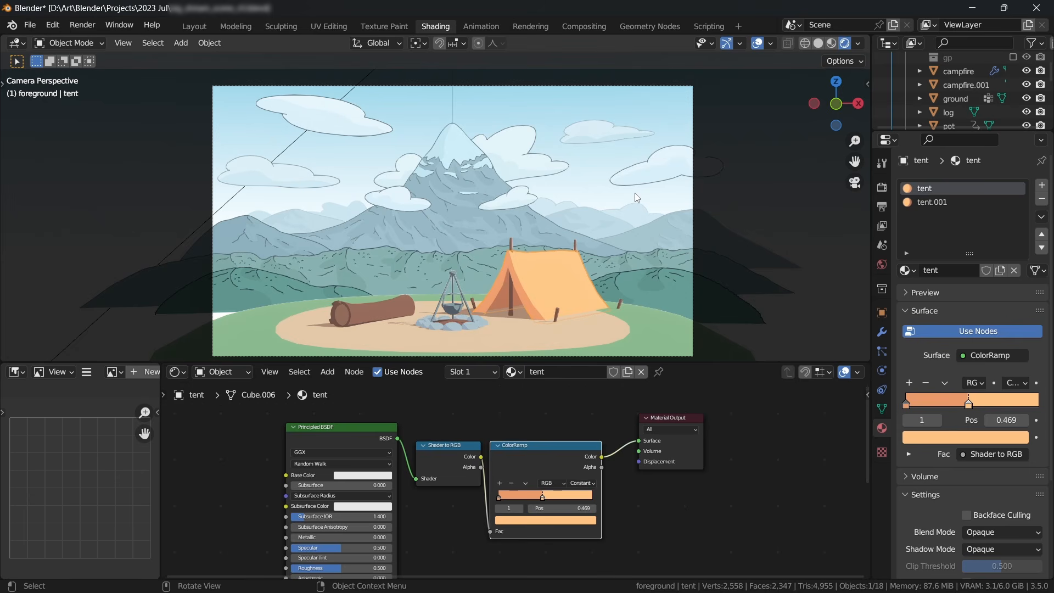
Inspect in Edit Mode which ground faces use the green ground material and which use the sandy ground.001 material.
{"action": "left_click", "coordinate": [626, 326]}
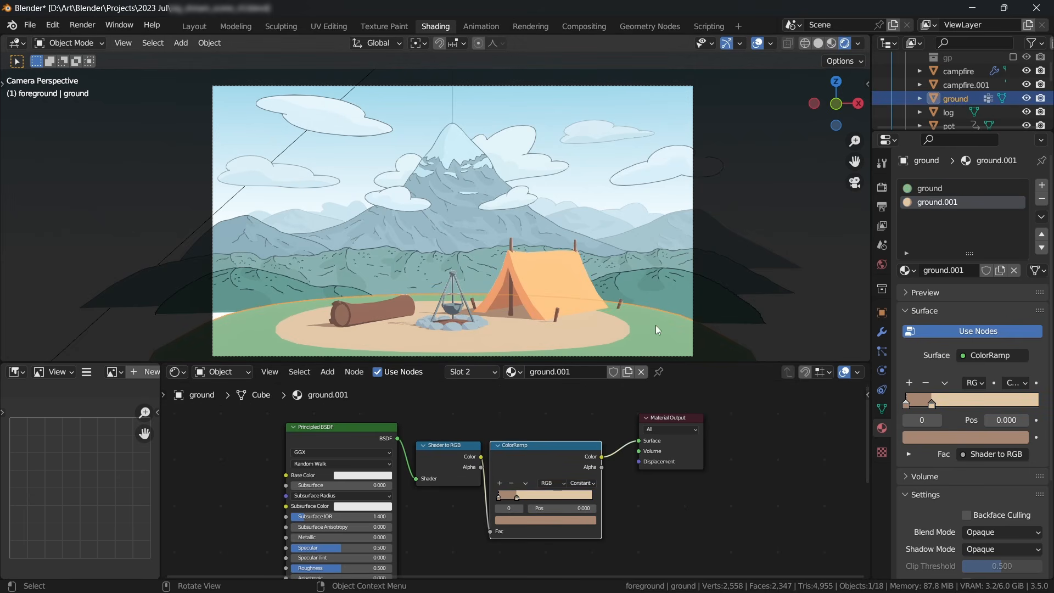
{"action": "key", "text": "Tab"}
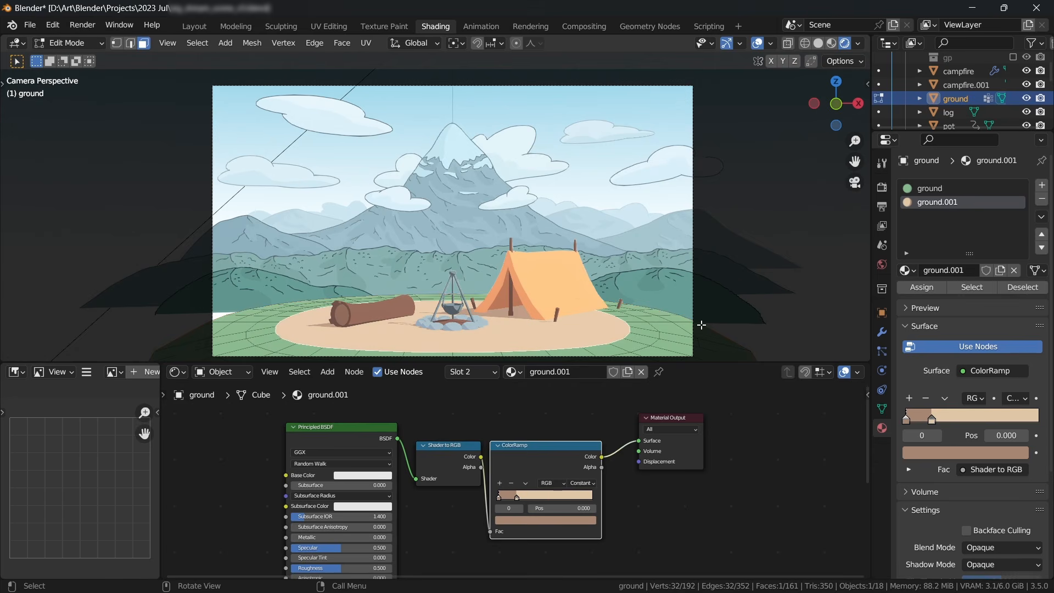
{"action": "left_click", "coordinate": [643, 328]}
{"action": "left_click", "coordinate": [647, 334]}
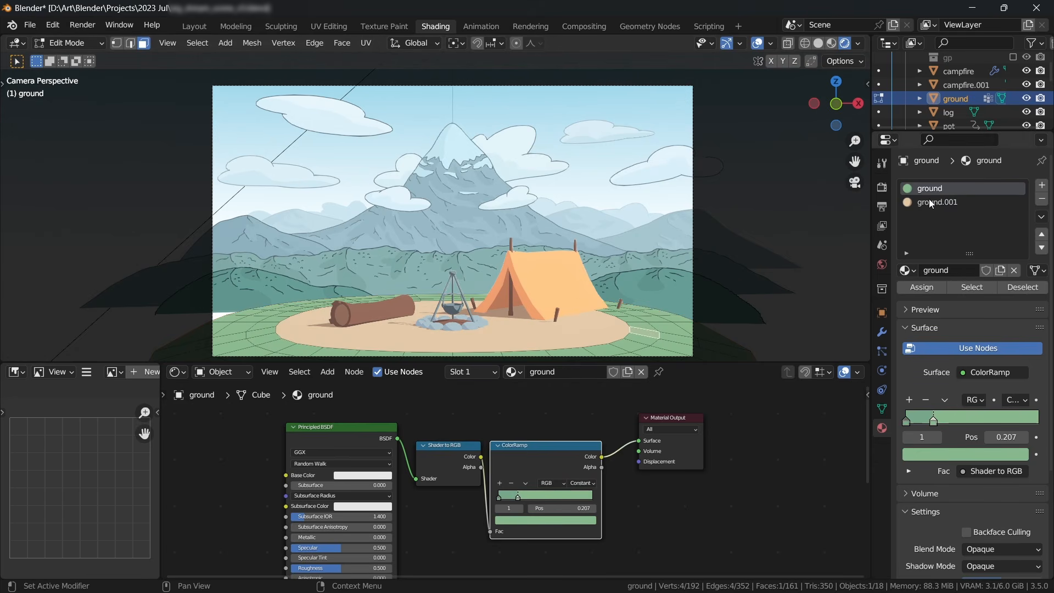
{"action": "left_click", "coordinate": [537, 337]}
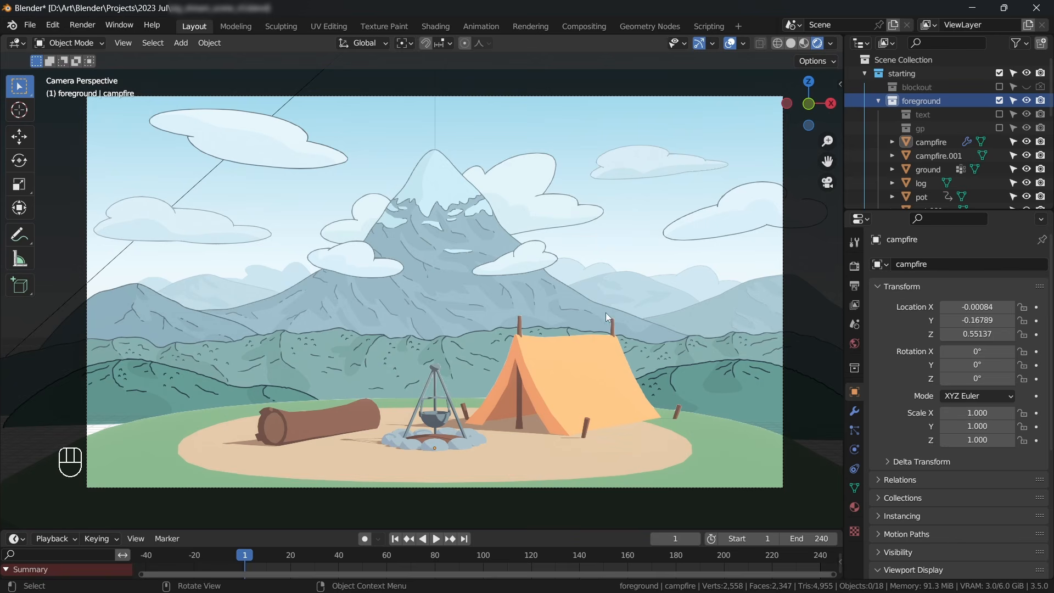
Show the Sun light's settings and try rotating the light to change the direction of the cast shadows.
{"action": "scroll", "coordinate": [932, 177], "scroll_direction": "down", "scroll_amount": 5}
{"action": "scroll", "coordinate": [932, 177], "scroll_direction": "down", "scroll_amount": 10}
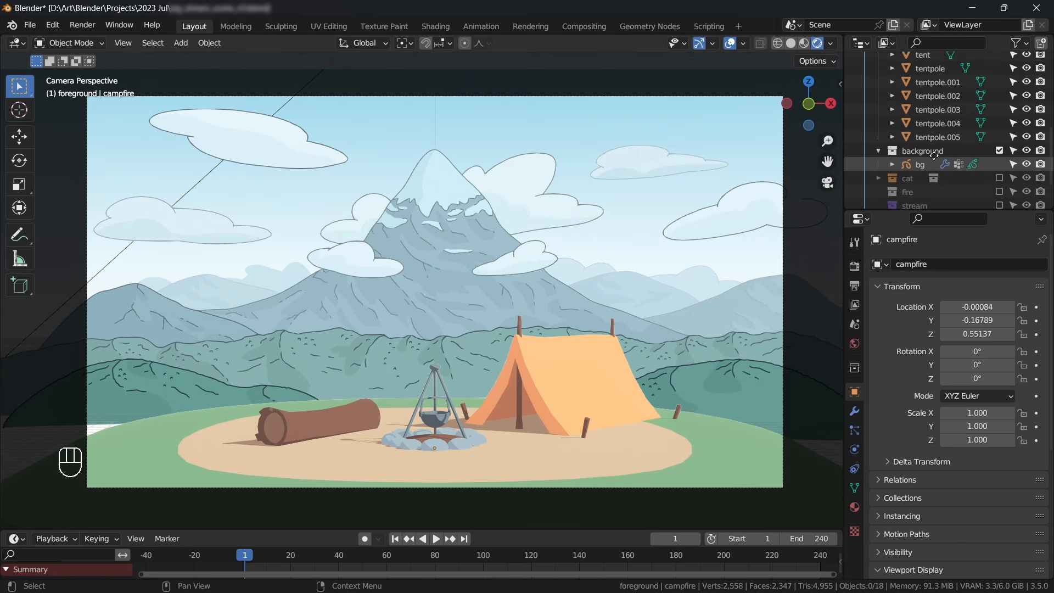
{"action": "left_click", "coordinate": [912, 179]}
{"action": "key", "text": "r"}
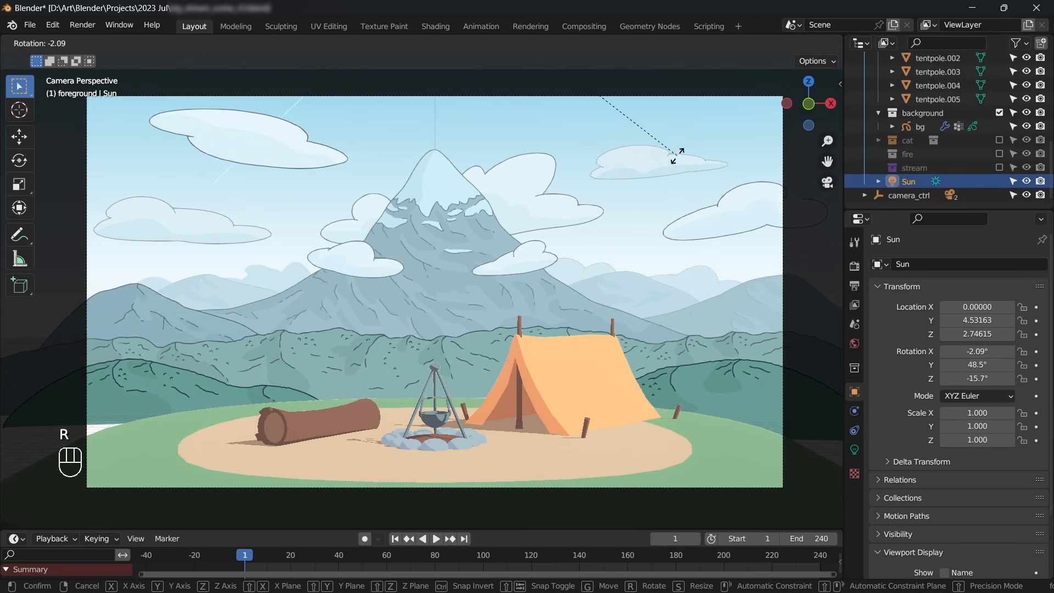
{"action": "left_click", "coordinate": [667, 170]}
{"action": "left_click", "coordinate": [854, 449]}
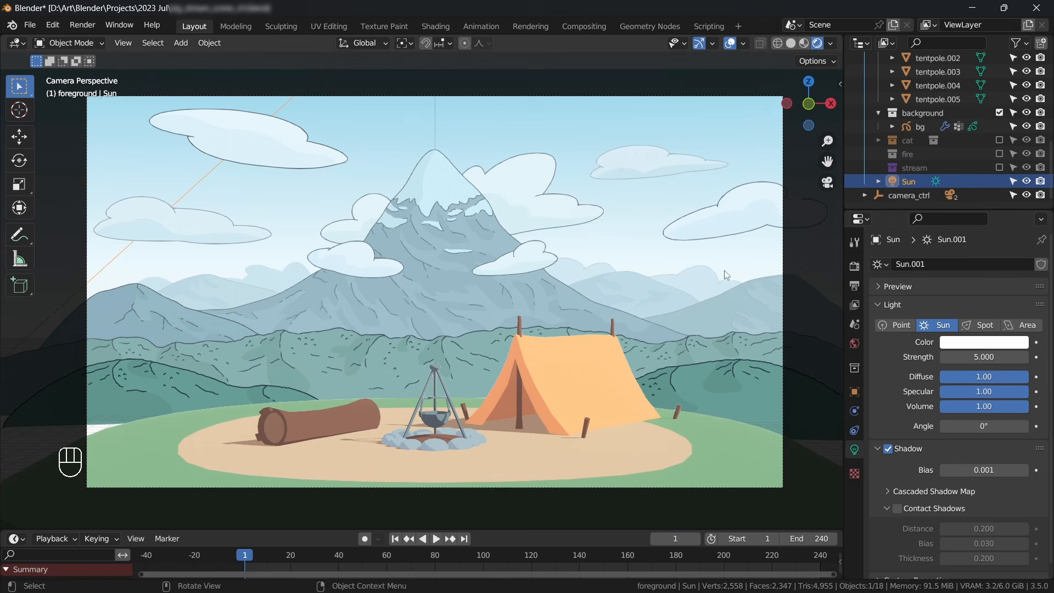
{"action": "key", "text": "r"}
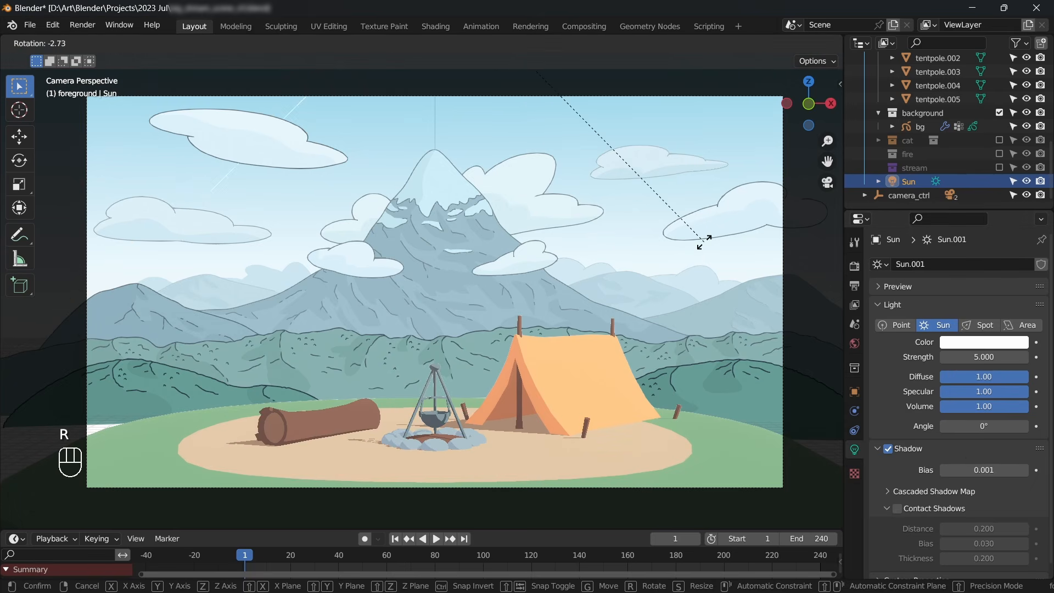
{"action": "left_click", "coordinate": [653, 357]}
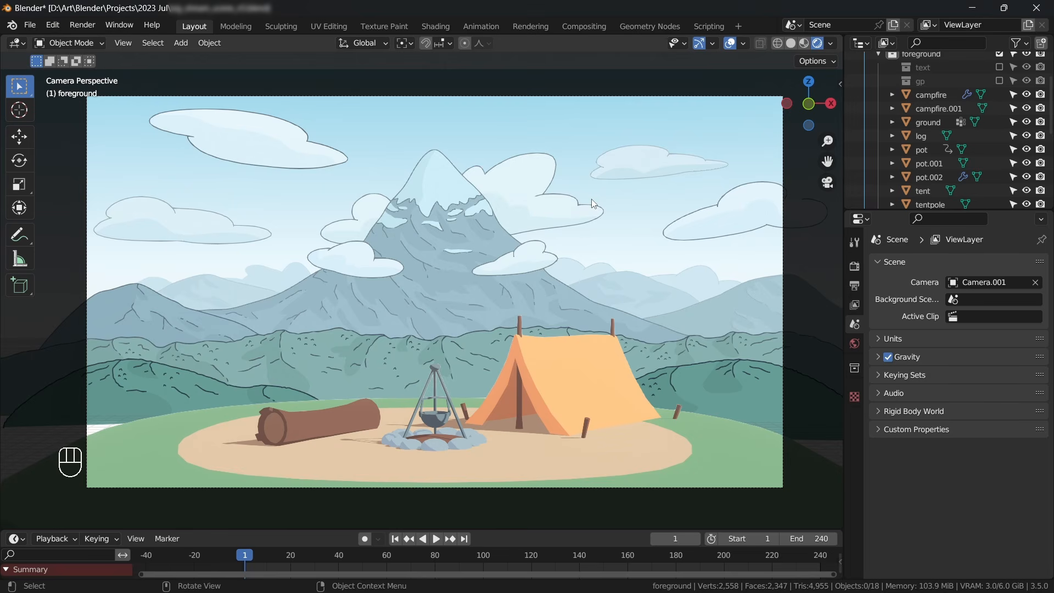
Include the gp collection again and show the Line Art modifier of the fg Grease Pencil object.
{"action": "left_click", "coordinate": [1000, 81]}
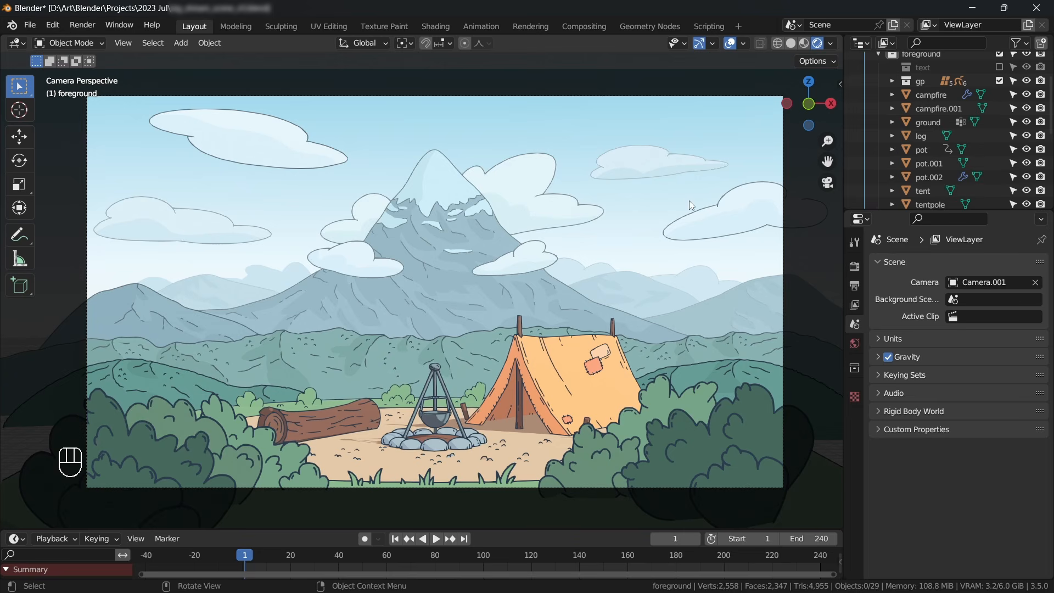
{"action": "left_click", "coordinate": [893, 81]}
{"action": "left_click", "coordinate": [937, 151]}
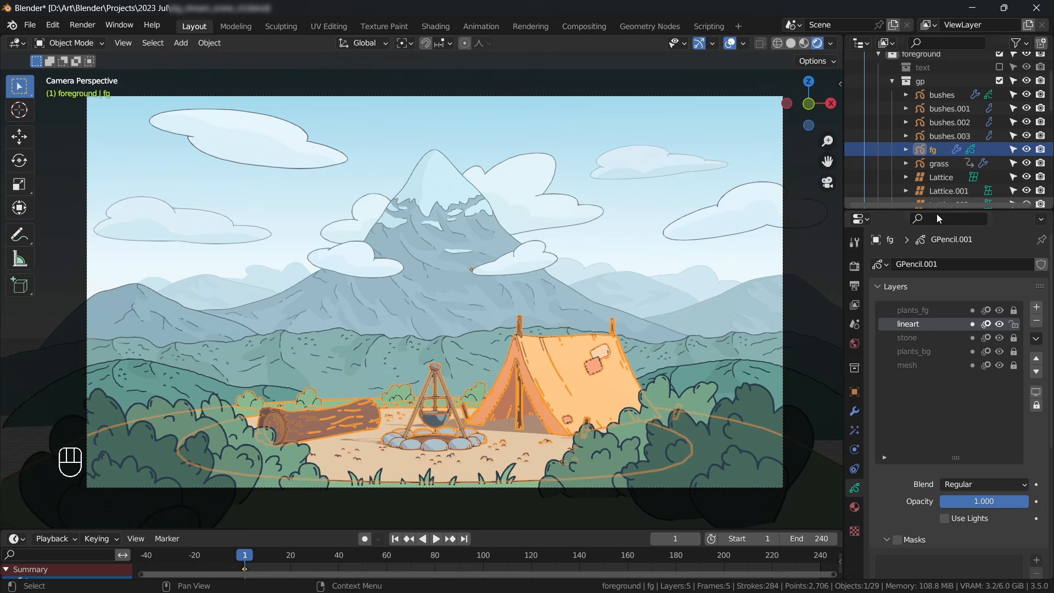
{"action": "left_click", "coordinate": [855, 411]}
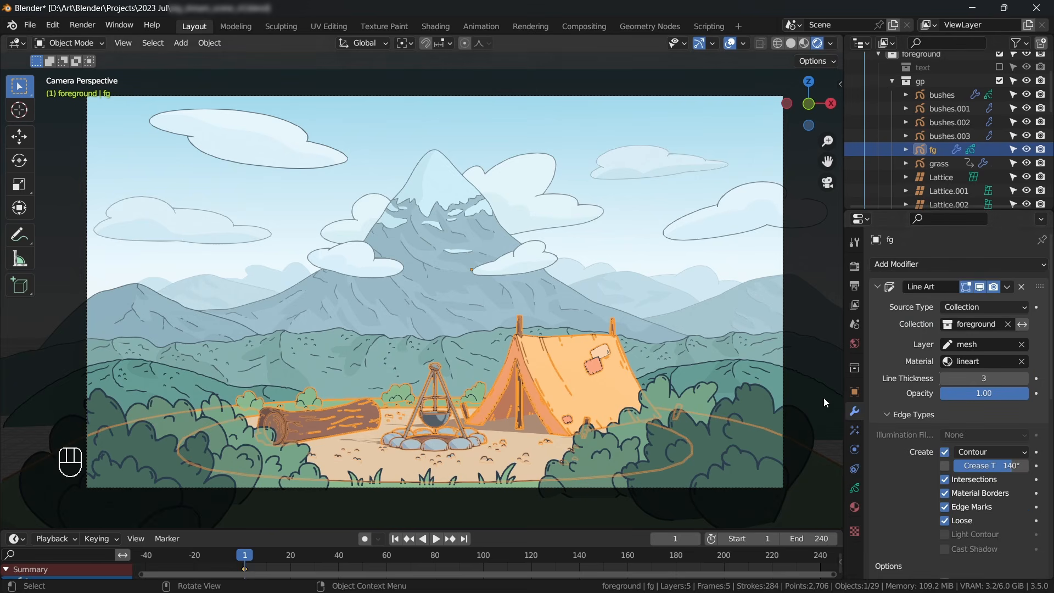
{"action": "left_click", "coordinate": [629, 264]}
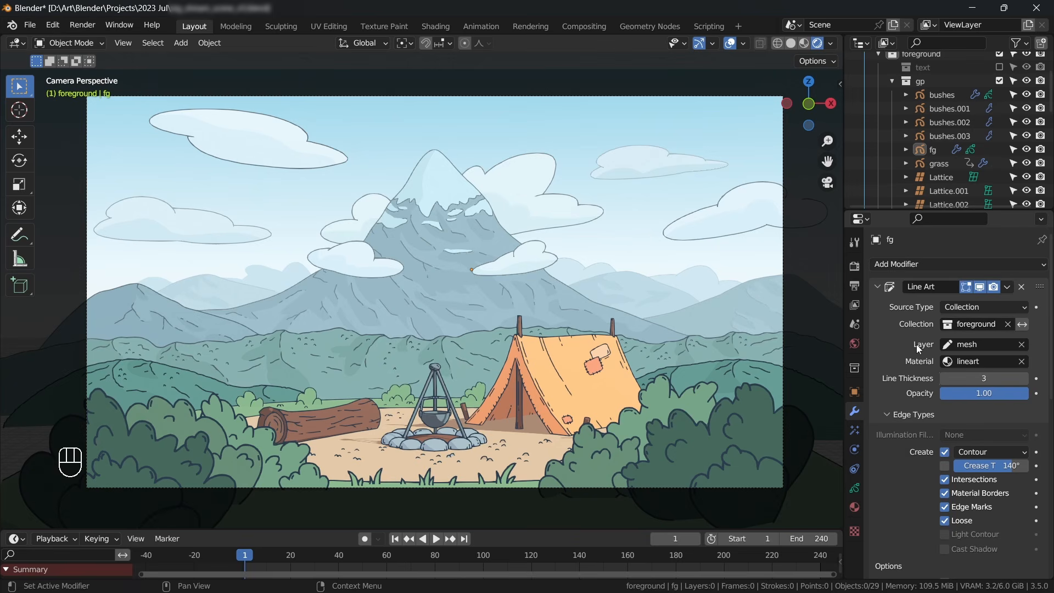
Toggle the Line Art modifier's viewport display off and on to compare the foreground with and without mesh outlines.
{"action": "left_click", "coordinate": [981, 288]}
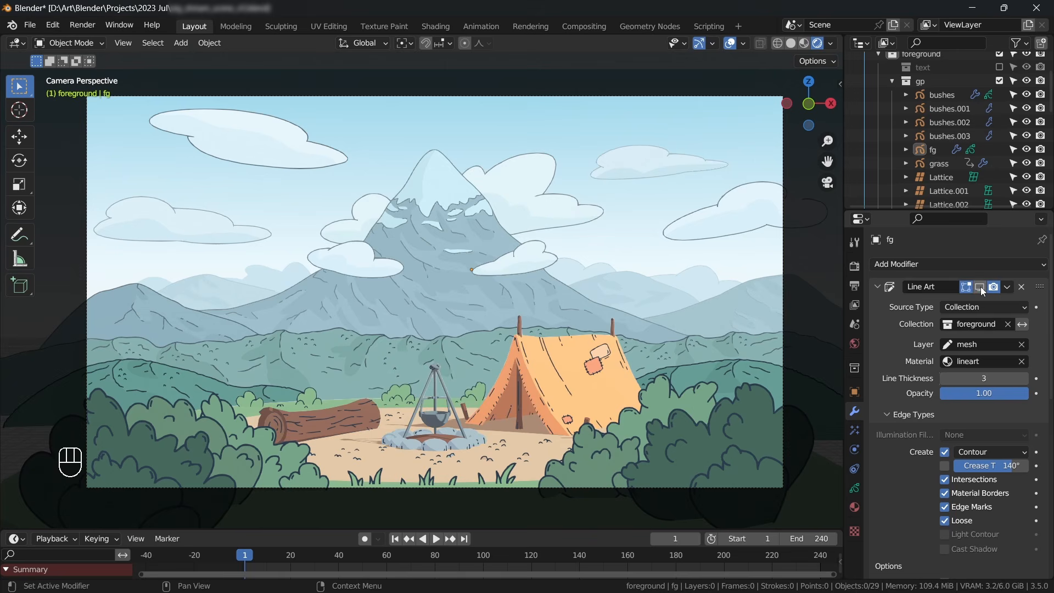
{"action": "left_click", "coordinate": [981, 288]}
{"action": "left_click", "coordinate": [980, 288]}
{"action": "left_click", "coordinate": [980, 288]}
{"action": "left_click", "coordinate": [980, 288]}
{"action": "left_click", "coordinate": [980, 288]}
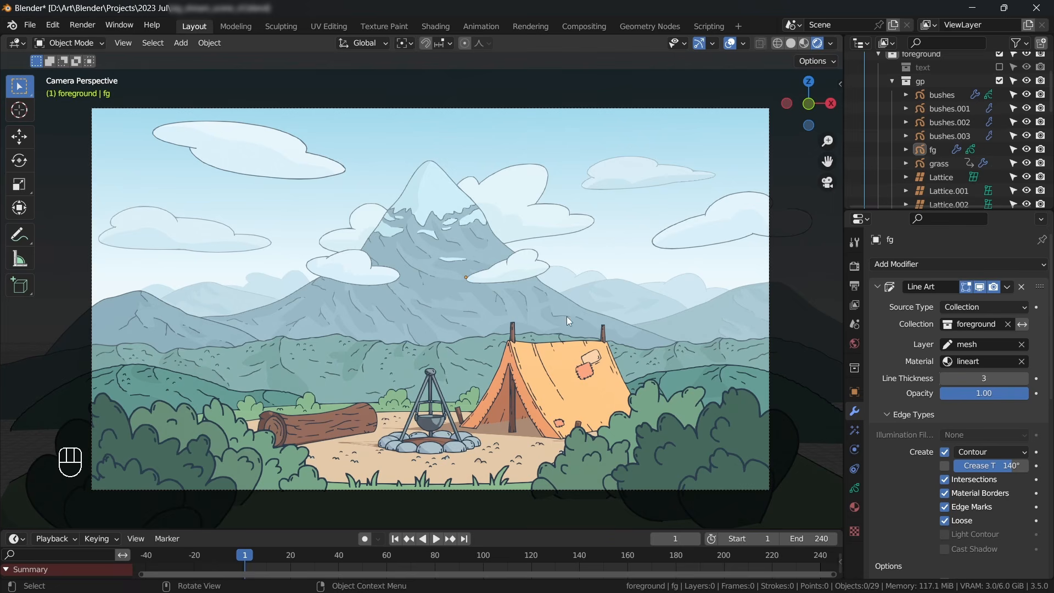
Enter Draw Mode on the fg object and draw a detail stroke on the tent fabric using Surface stroke placement.
{"action": "key", "text": "Tab"}
{"action": "left_click", "coordinate": [549, 228]}
{"action": "left_click", "coordinate": [350, 43]}
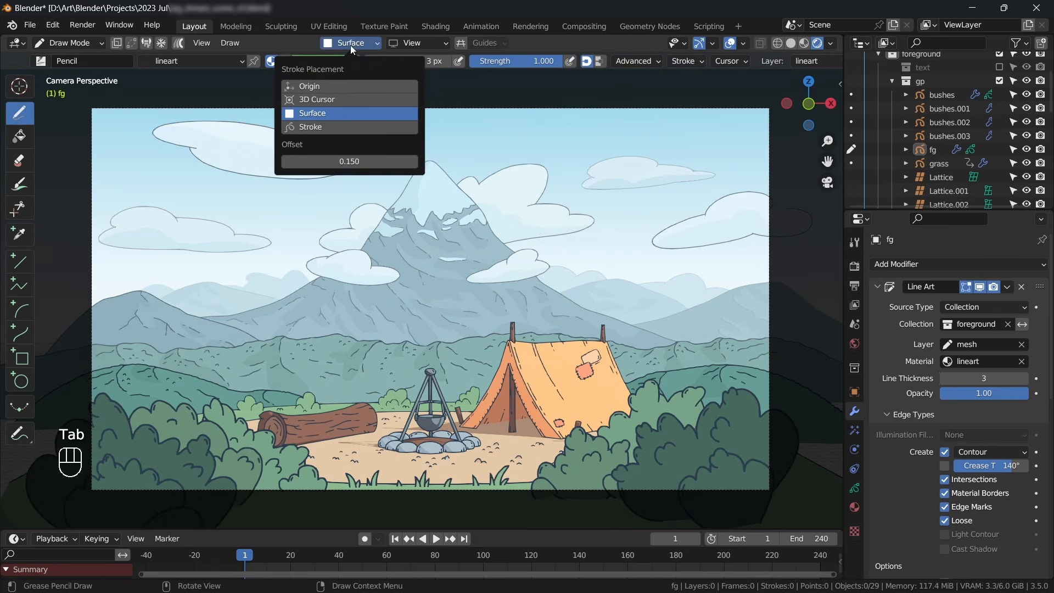
{"action": "left_click", "coordinate": [351, 44]}
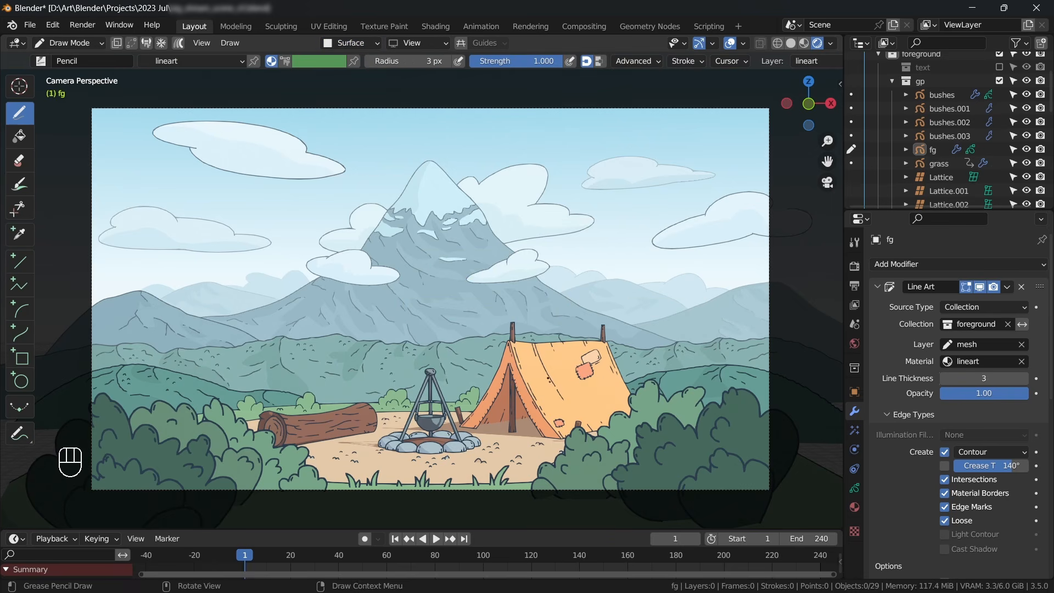
{"action": "middle_click_drag", "start_coordinate": [548, 378], "coordinate": [512, 300], "text": "ctrl"}
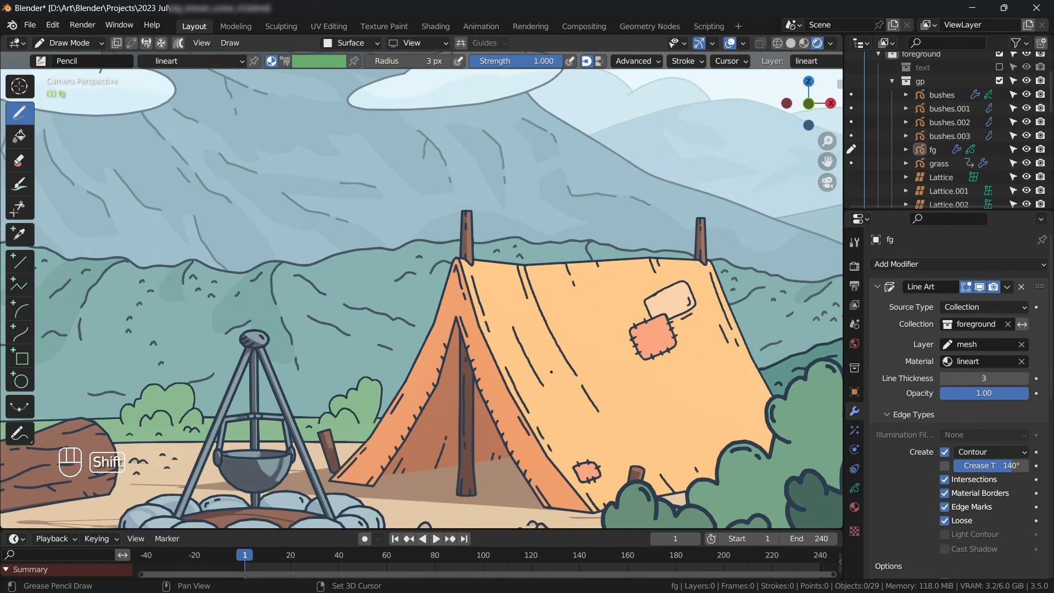
{"action": "left_click_drag", "start_coordinate": [567, 310], "coordinate": [601, 372], "text": "shift"}
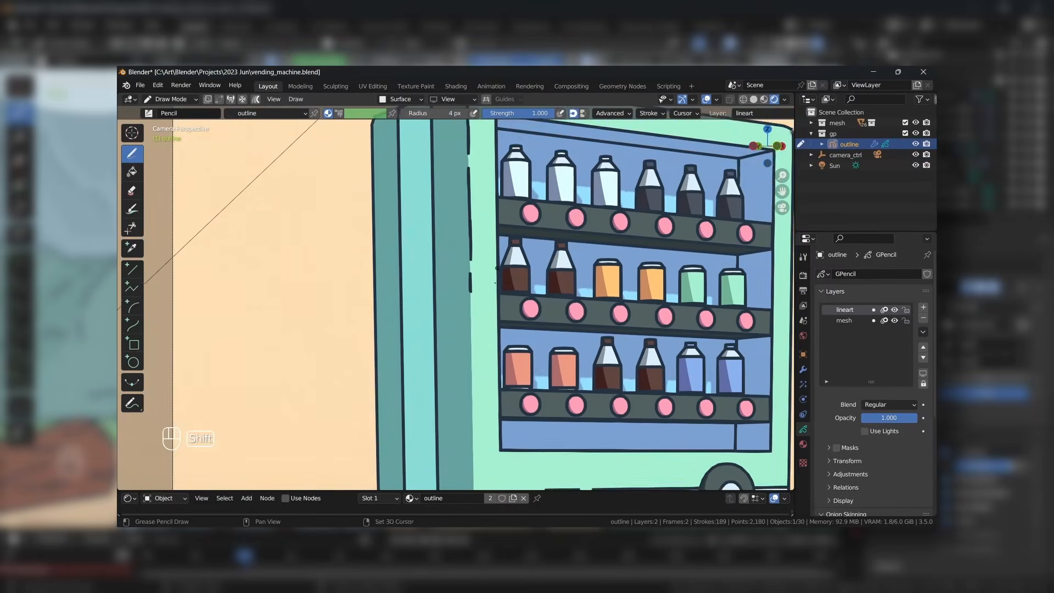
Undo the last two strokes and redraw dashed detail lines down the vending machine's front edge beside the display window.
{"action": "middle_click_drag", "start_coordinate": [495, 283], "coordinate": [502, 203], "text": "shift"}
{"action": "key", "text": "ctrl+z"}
{"action": "key", "text": "ctrl+z"}
{"action": "left_click_drag", "start_coordinate": [477, 233], "coordinate": [479, 363], "text": "shift"}
{"action": "middle_click_drag", "start_coordinate": [480, 379], "coordinate": [482, 289], "text": "shift"}
{"action": "left_click_drag", "start_coordinate": [481, 290], "coordinate": [482, 342]}
{"action": "middle_click_drag", "start_coordinate": [484, 348], "coordinate": [484, 250], "text": "shift"}
{"action": "left_click_drag", "start_coordinate": [481, 257], "coordinate": [482, 269]}
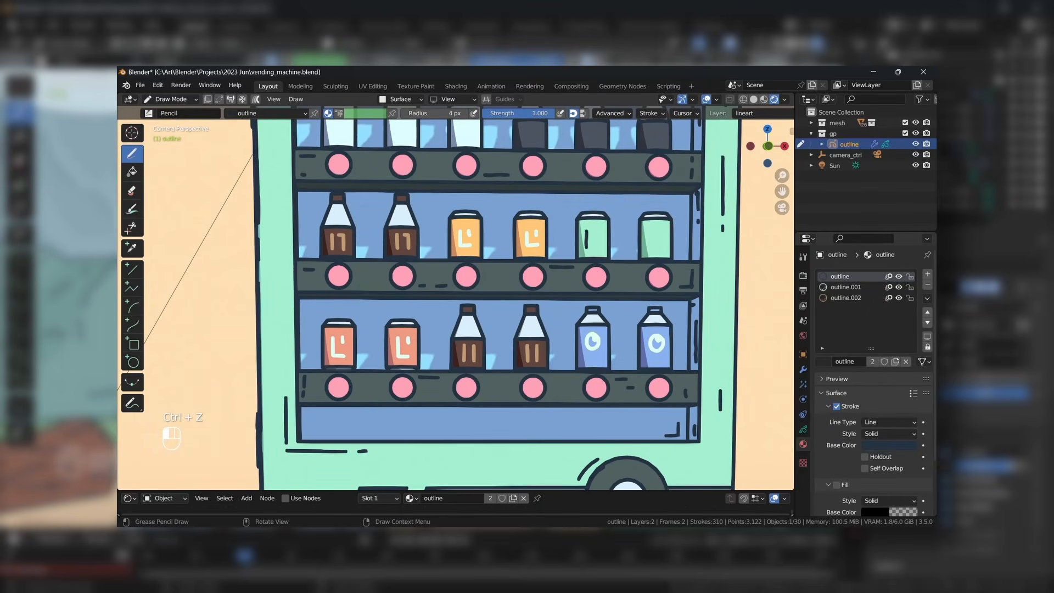
Draw label marks on the two green cans on the middle shelf, and undo the last grass stroke beside the machine.
{"action": "left_click_drag", "start_coordinate": [589, 230], "coordinate": [600, 245]}
{"action": "left_click_drag", "start_coordinate": [599, 229], "coordinate": [650, 246]}
{"action": "left_click", "coordinate": [654, 245]}
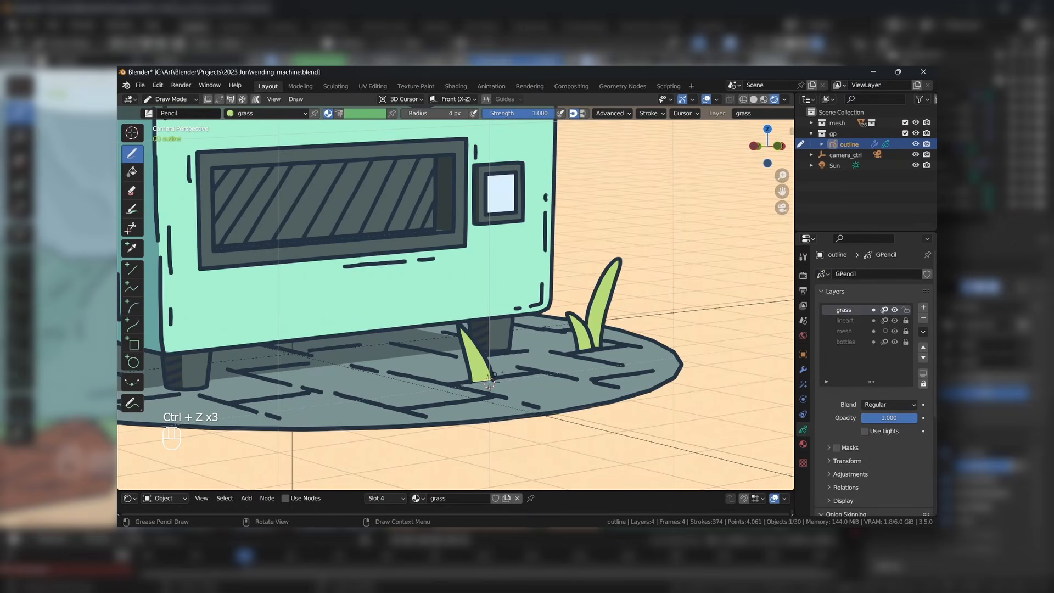
{"action": "key", "text": "ctrl+z"}
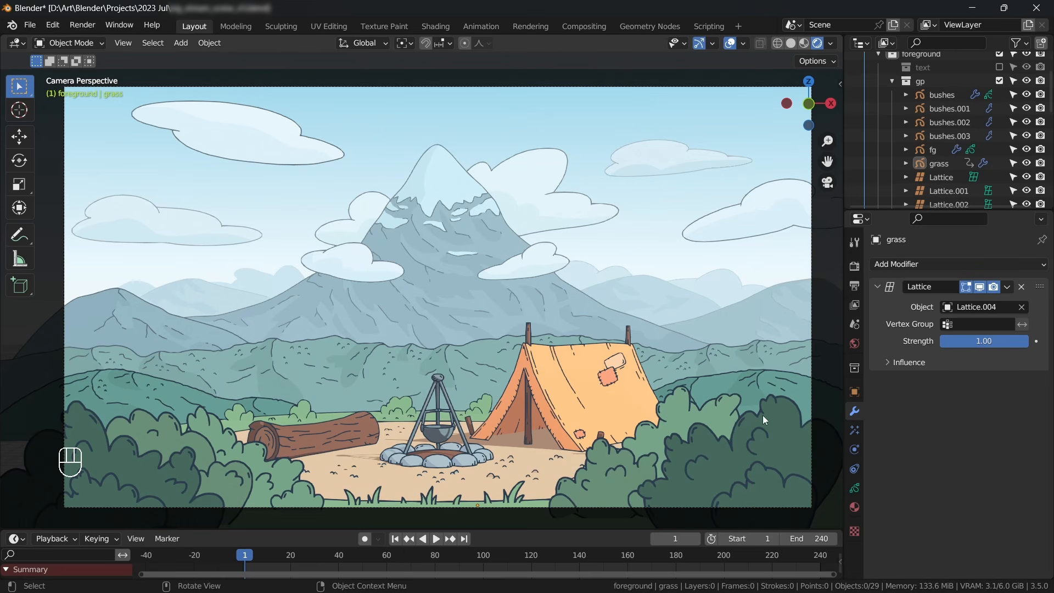
Select the foreground bush objects and the grass object in the campsite scene one after another to show they are separate.
{"action": "left_click", "coordinate": [770, 488]}
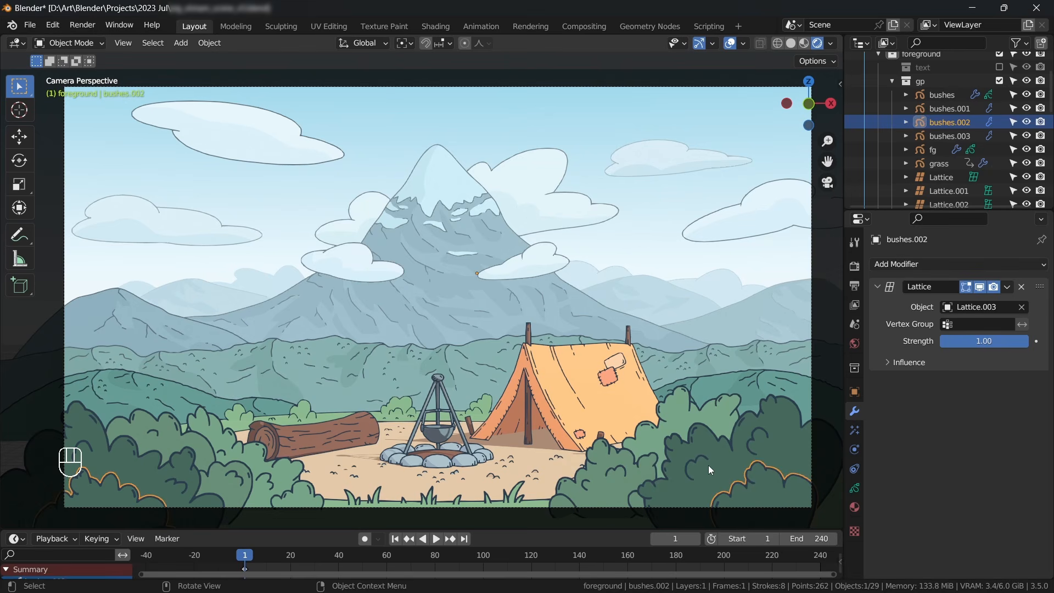
{"action": "left_click", "coordinate": [674, 483]}
{"action": "left_click", "coordinate": [625, 470]}
{"action": "left_click", "coordinate": [656, 433]}
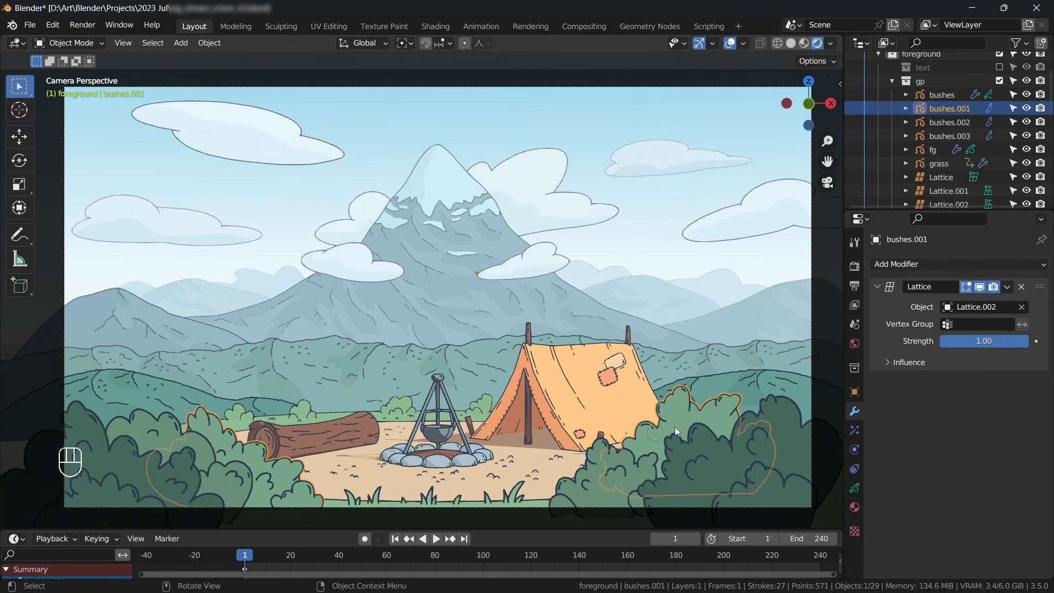
{"action": "left_click", "coordinate": [516, 497]}
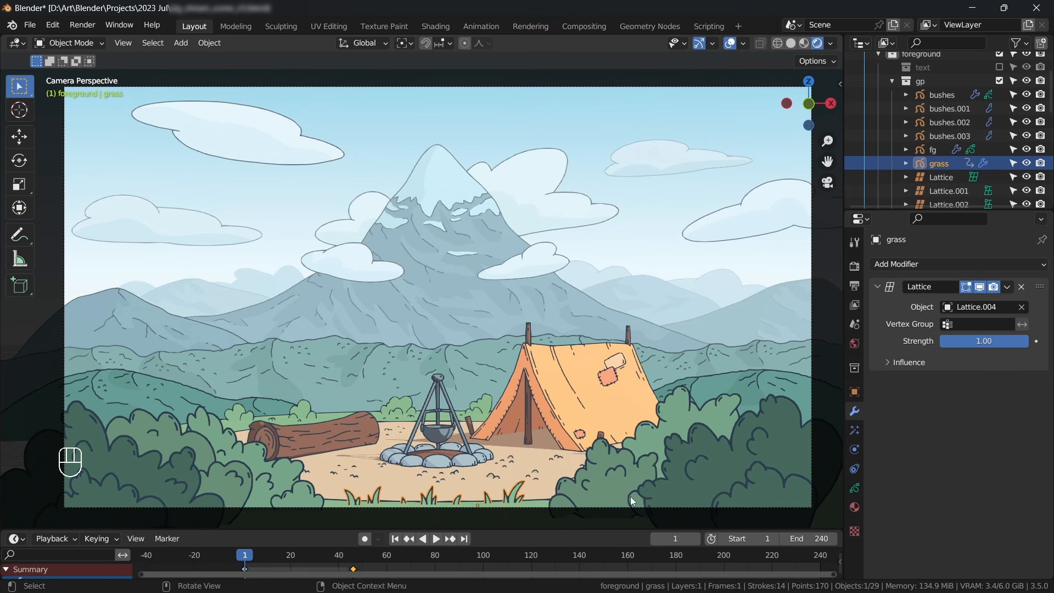
Orbit out of the camera view to inspect the depth layering of the foreground objects, and return to the camera view.
{"action": "middle_click_drag", "start_coordinate": [562, 446], "coordinate": [769, 466]}
{"action": "left_click", "coordinate": [828, 182]}
{"action": "middle_click_drag", "start_coordinate": [542, 479], "coordinate": [497, 444], "text": "ctrl"}
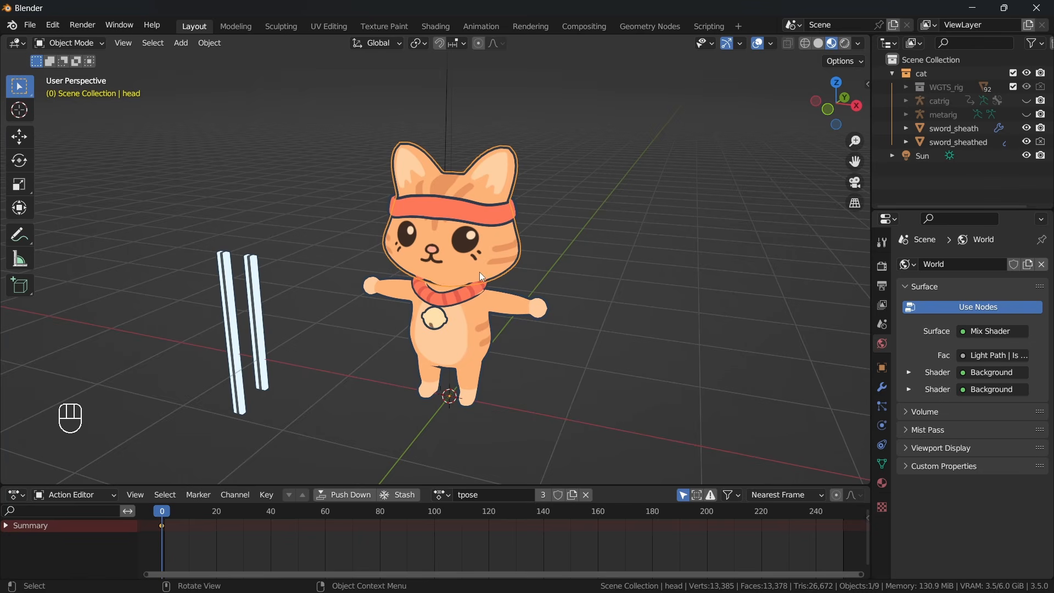
Open the Texture Paint workspace for the cat character and examine the head's mesh in Edit Mode.
{"action": "middle_click_drag", "start_coordinate": [480, 272], "coordinate": [495, 254]}
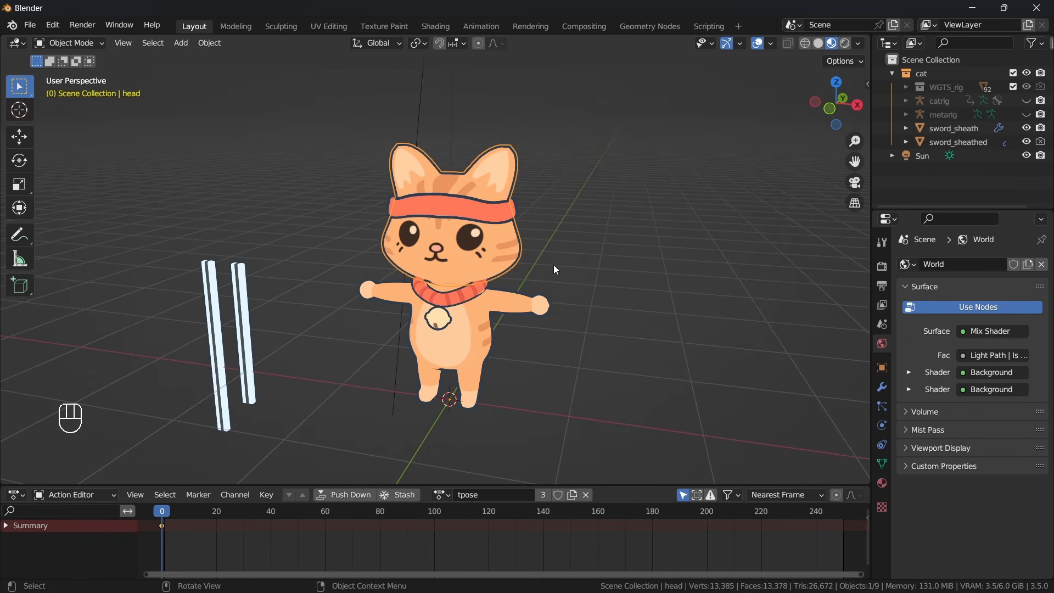
{"action": "left_click", "coordinate": [553, 264]}
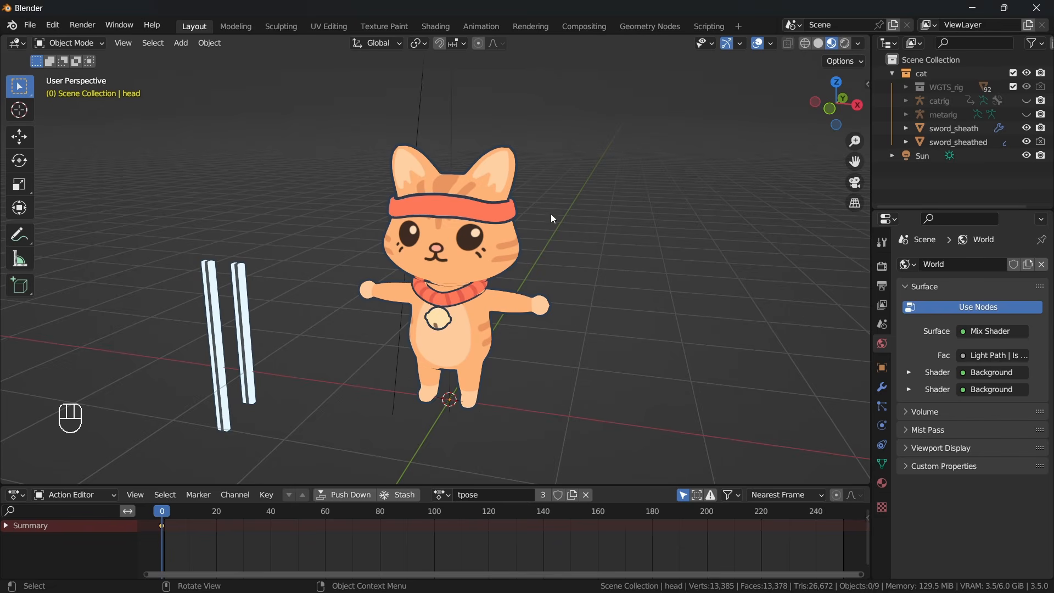
{"action": "left_click", "coordinate": [382, 26]}
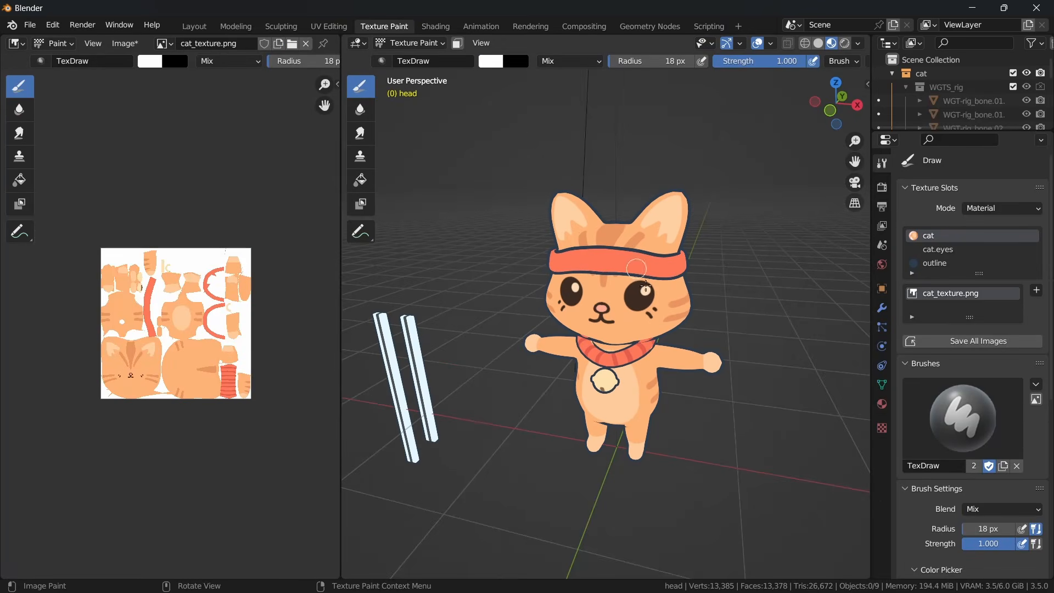
{"action": "key", "text": "ctrl+Tab"}
{"action": "left_click", "coordinate": [682, 275]}
{"action": "middle_click_drag", "start_coordinate": [681, 275], "coordinate": [690, 279]}
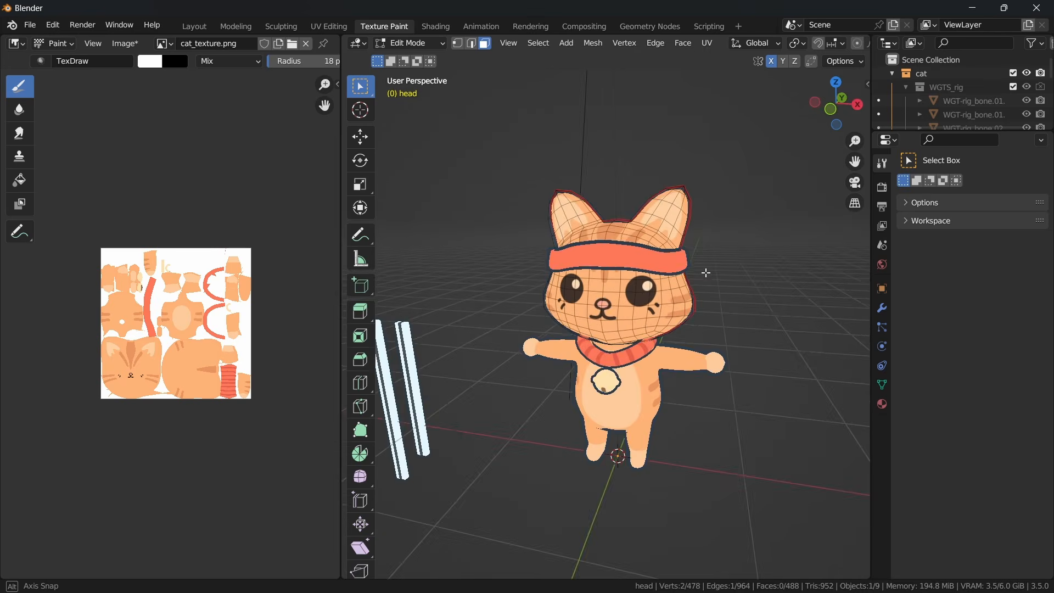
Put the head back in Texture Paint mode, try painting the inner ears white, and undo the paint.
{"action": "key", "text": "ctrl+Tab"}
{"action": "left_click", "coordinate": [780, 225]}
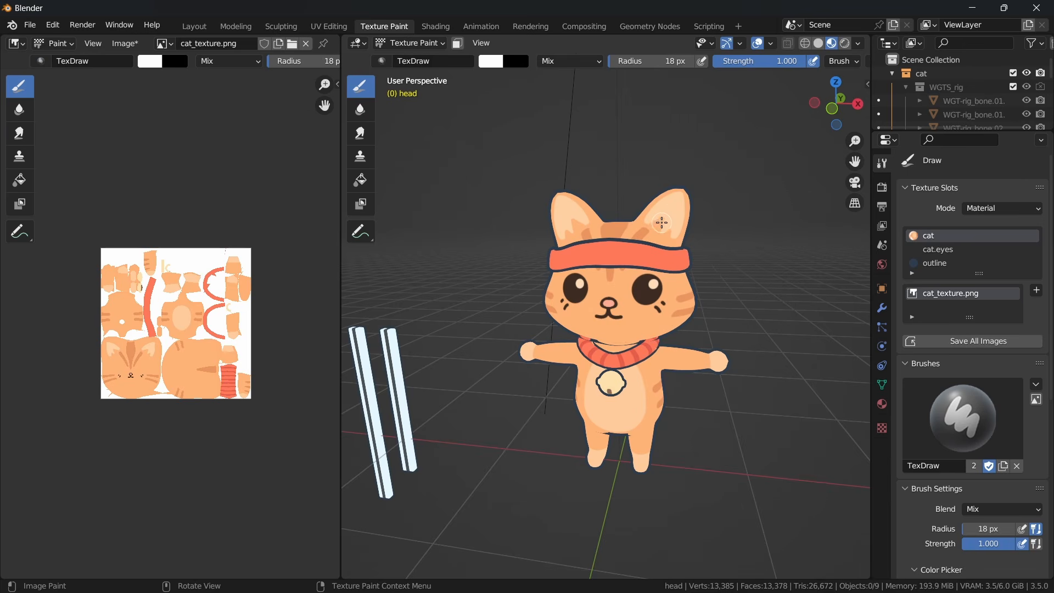
{"action": "left_click_drag", "start_coordinate": [661, 219], "coordinate": [667, 225]}
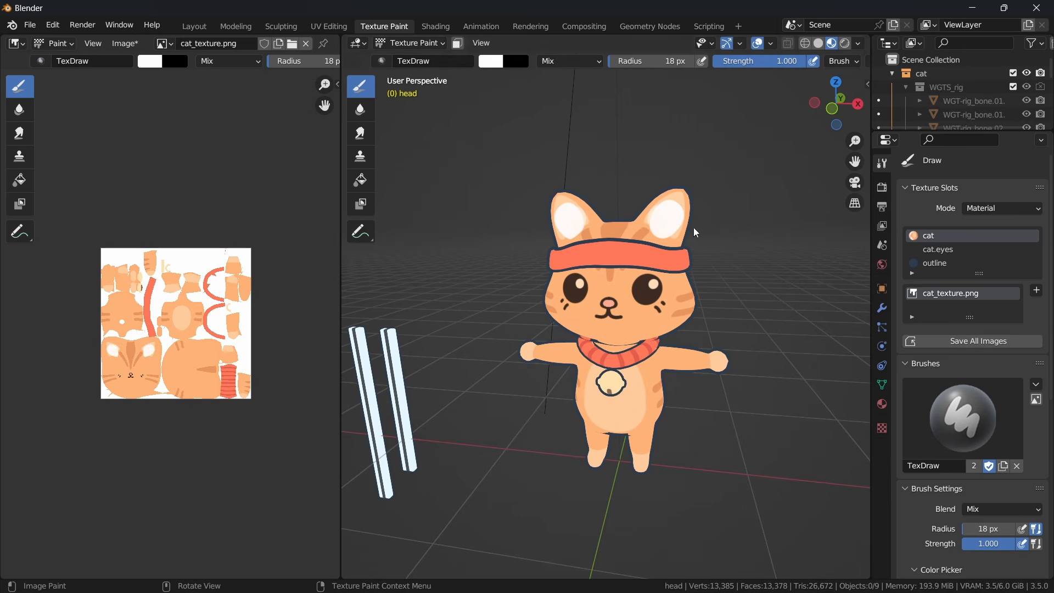
{"action": "key", "text": "ctrl+z"}
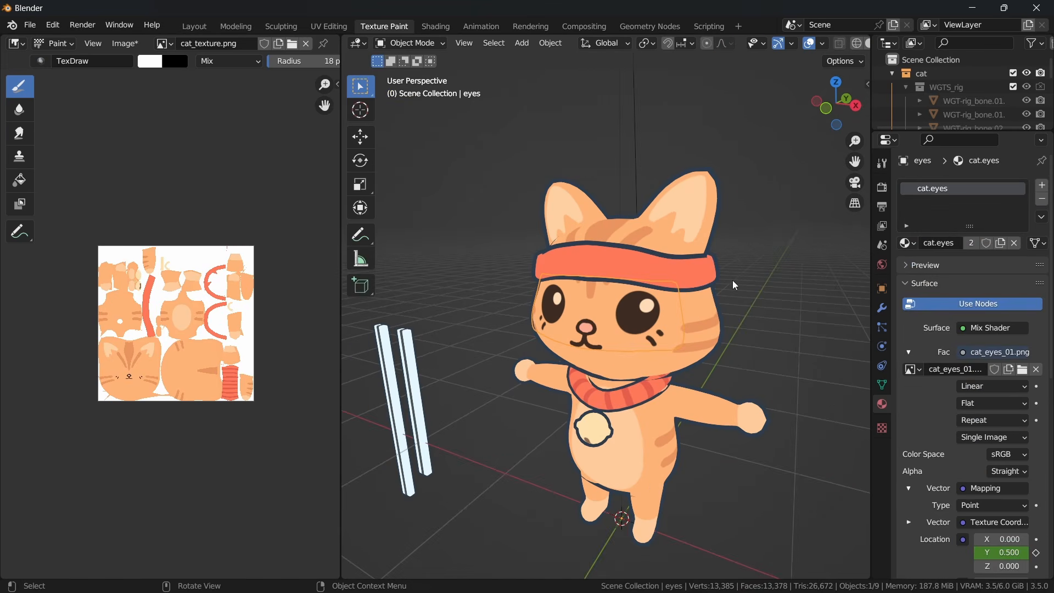
Examine the eyes mesh in Edit Mode with its UV layout on the cat_eyes_01.png texture, and return to Object Mode.
{"action": "key", "text": "ctrl+Tab"}
{"action": "left_click", "coordinate": [684, 280]}
{"action": "mouse_move", "coordinate": [602, 307]}
{"action": "middle_mouse_down"}
{"action": "mouse_move", "coordinate": [644, 311]}
{"action": "mouse_move", "coordinate": [657, 325]}
{"action": "mouse_move", "coordinate": [736, 327]}
{"action": "mouse_move", "coordinate": [620, 330]}
{"action": "mouse_move", "coordinate": [361, 373]}
{"action": "middle_mouse_up"}
{"action": "scroll", "coordinate": [644, 308], "scroll_direction": "up", "scroll_amount": 2}
{"action": "key", "text": "ctrl+Tab"}
{"action": "left_click", "coordinate": [727, 314]}
{"action": "middle_click_drag", "start_coordinate": [219, 332], "coordinate": [304, 126], "text": "ctrl"}
{"action": "middle_click_drag", "start_coordinate": [686, 362], "coordinate": [715, 356]}
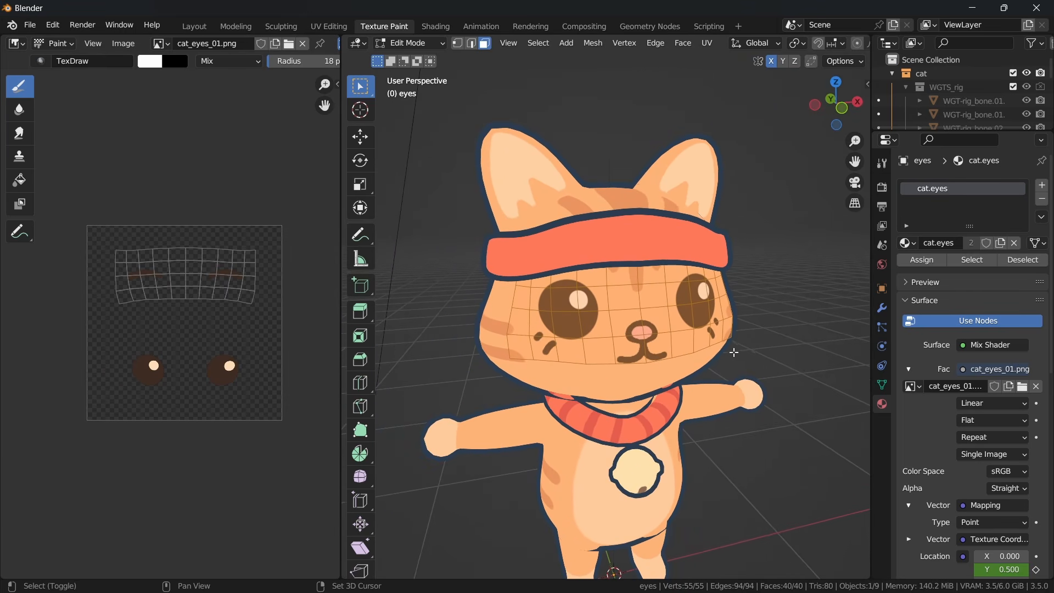
{"action": "key", "text": "ctrl+Tab"}
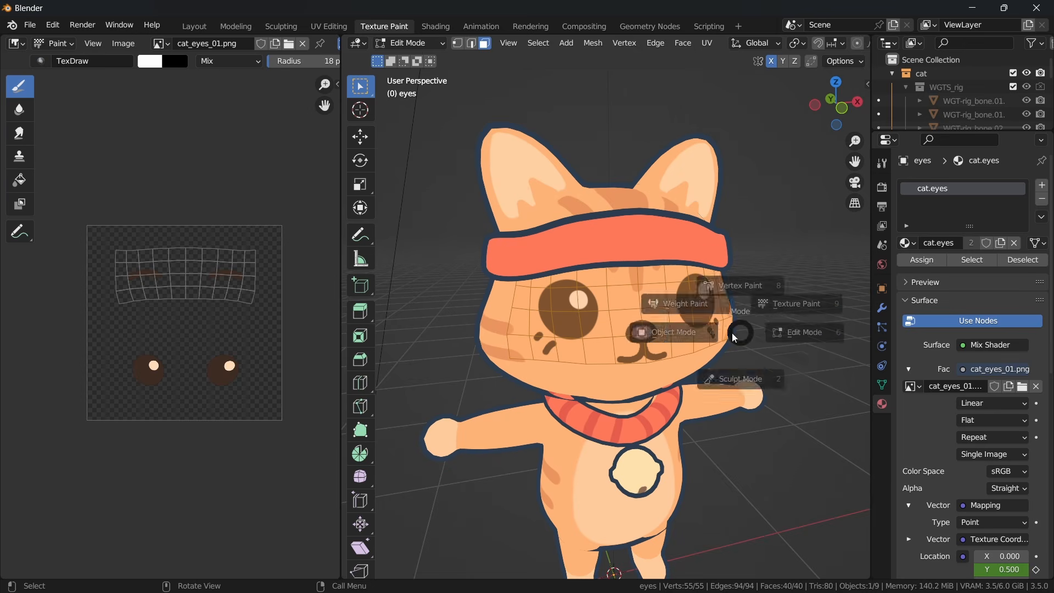
{"action": "left_click", "coordinate": [653, 338]}
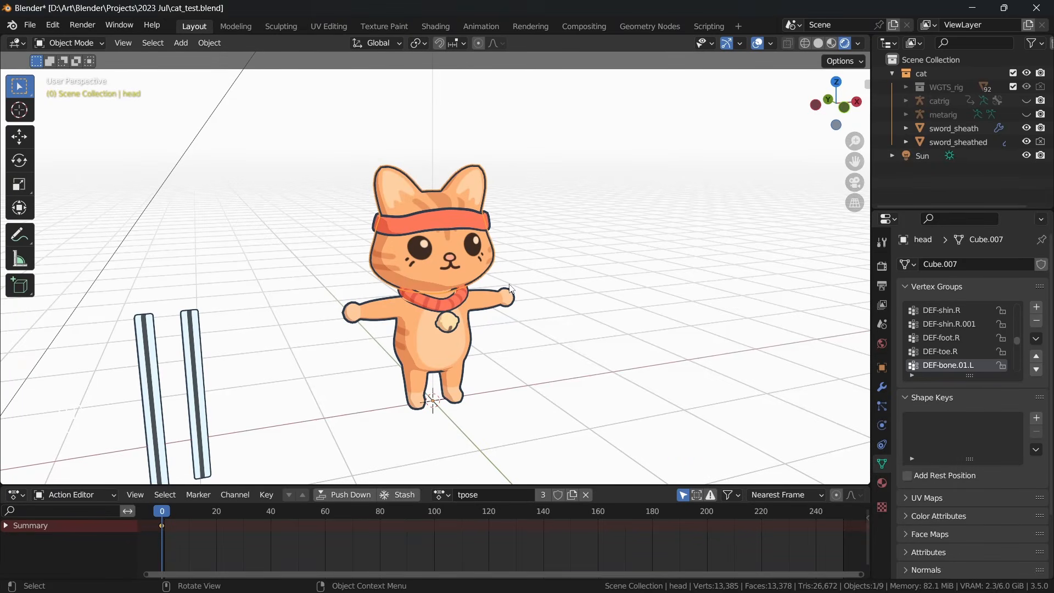
Open the Shading workspace and examine the cat material's Diffuse BSDF, Shader to RGB, ColorRamp, Multiply and cat_texture.png nodes.
{"action": "middle_click_drag", "start_coordinate": [514, 285], "coordinate": [740, 292]}
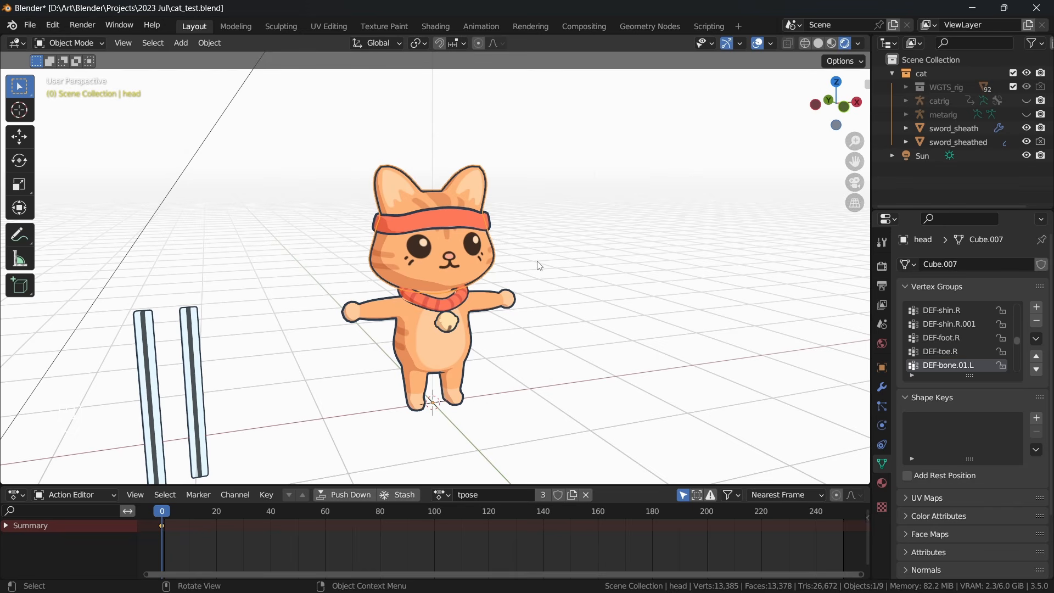
{"action": "left_click", "coordinate": [420, 26]}
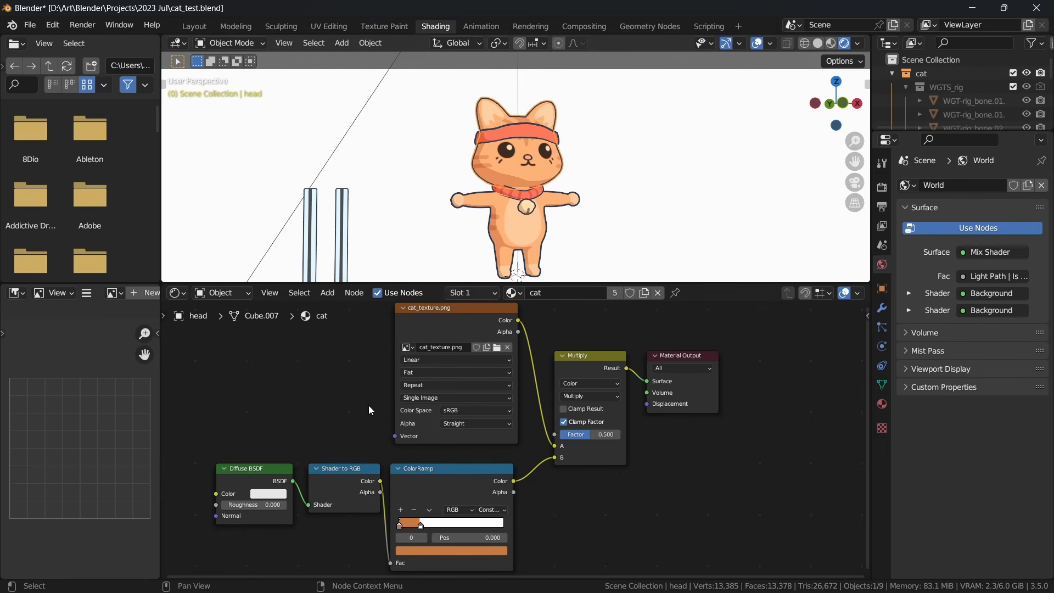
{"action": "left_click", "coordinate": [254, 472]}
{"action": "left_click", "coordinate": [342, 474]}
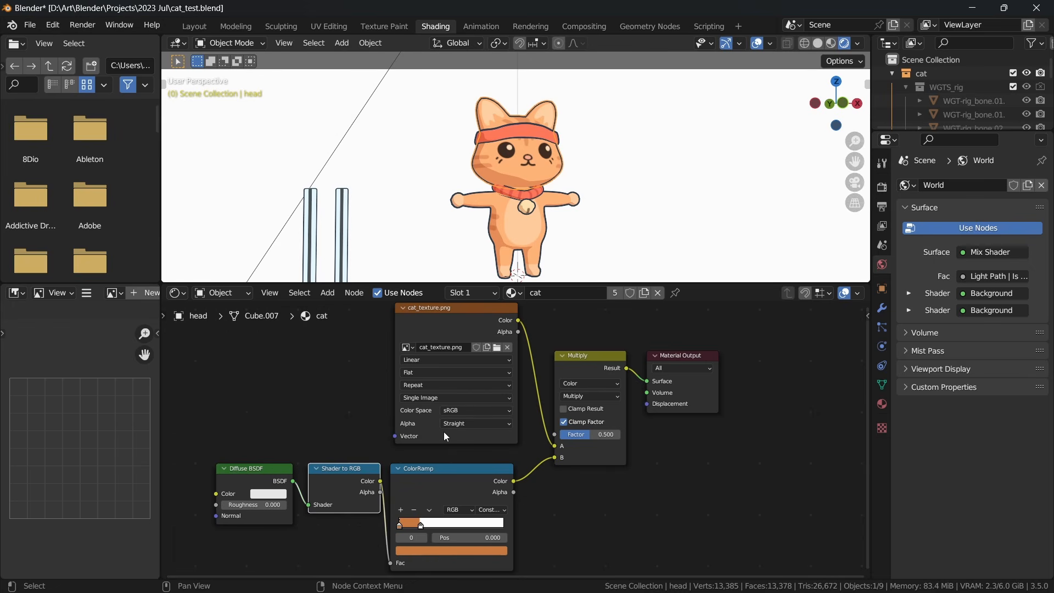
{"action": "left_click", "coordinate": [433, 476]}
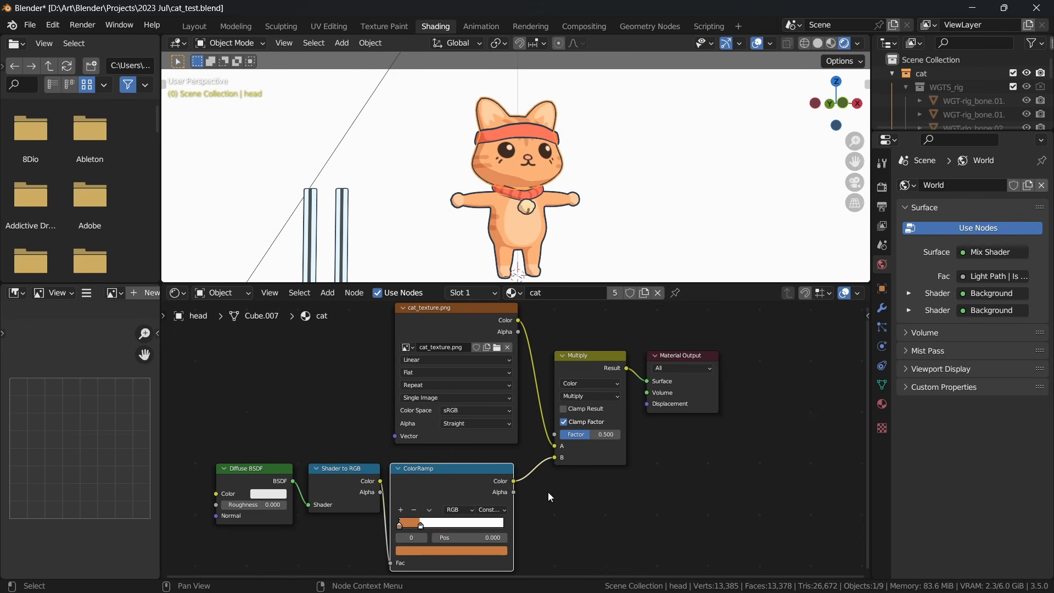
{"action": "left_click", "coordinate": [582, 366]}
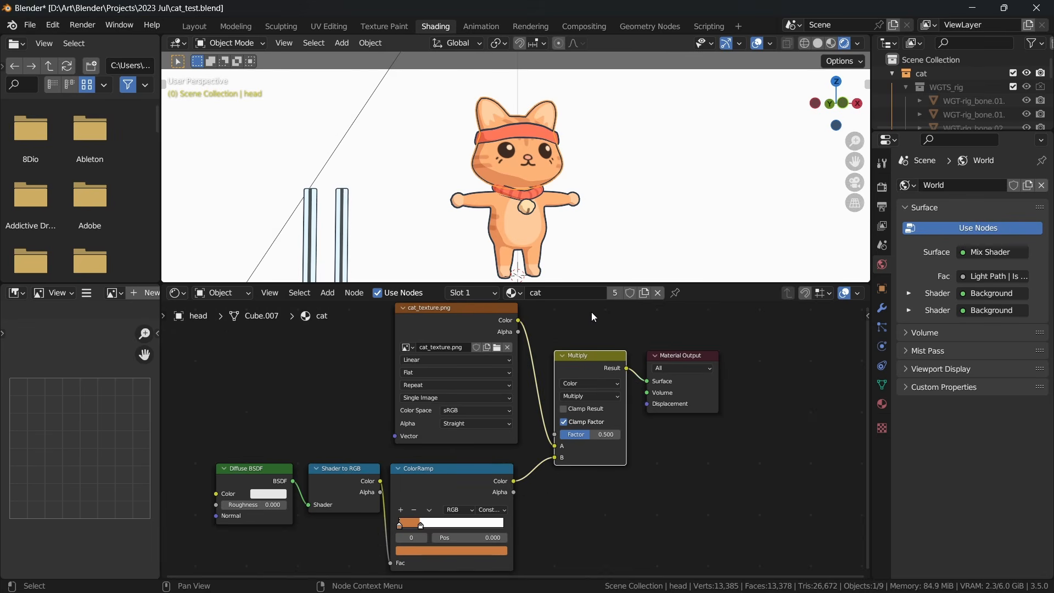
{"action": "left_click", "coordinate": [473, 317]}
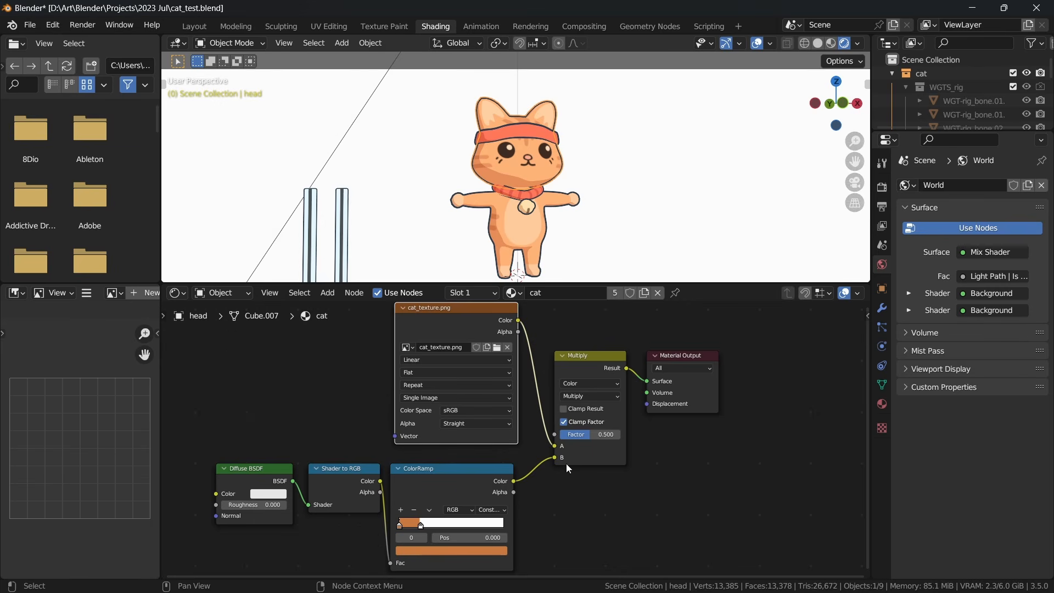
{"action": "left_click", "coordinate": [482, 479]}
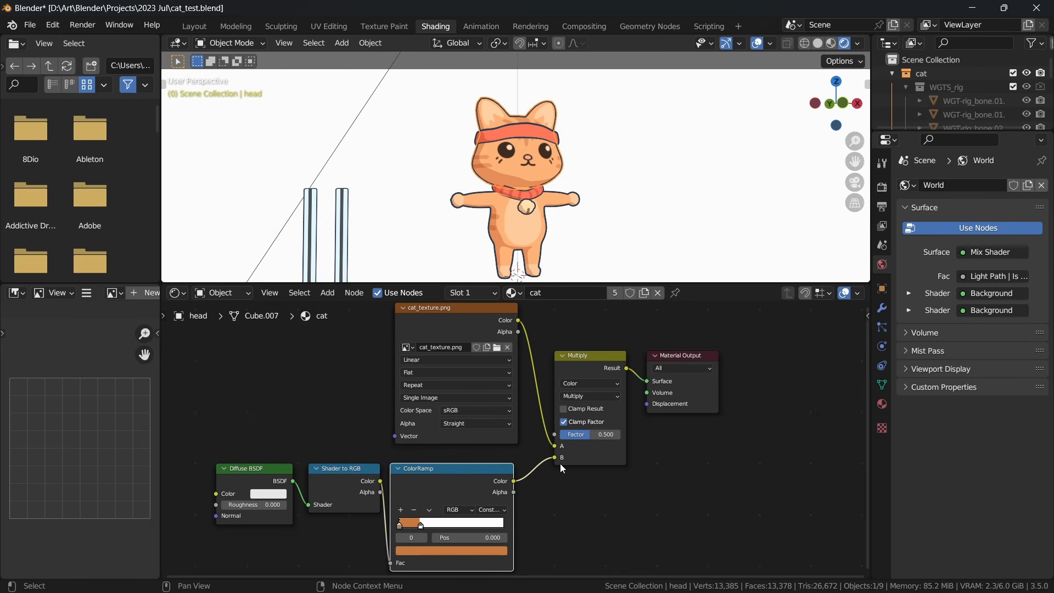
Show the Multiply node's data type and blending mode options, keeping Color and Multiply.
{"action": "left_click", "coordinate": [598, 384]}
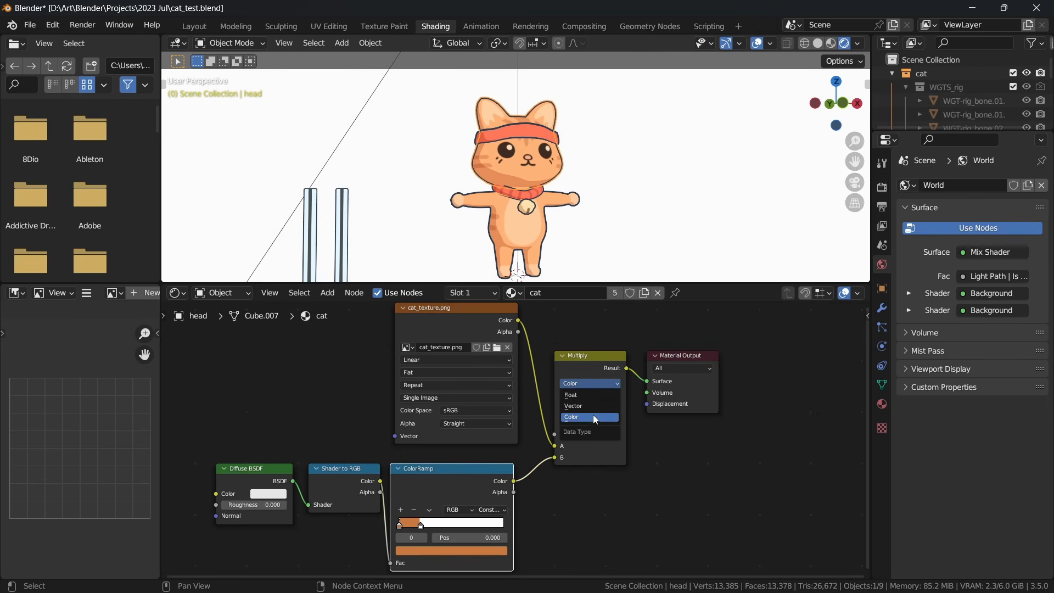
{"action": "left_click", "coordinate": [593, 417]}
{"action": "left_click", "coordinate": [598, 397]}
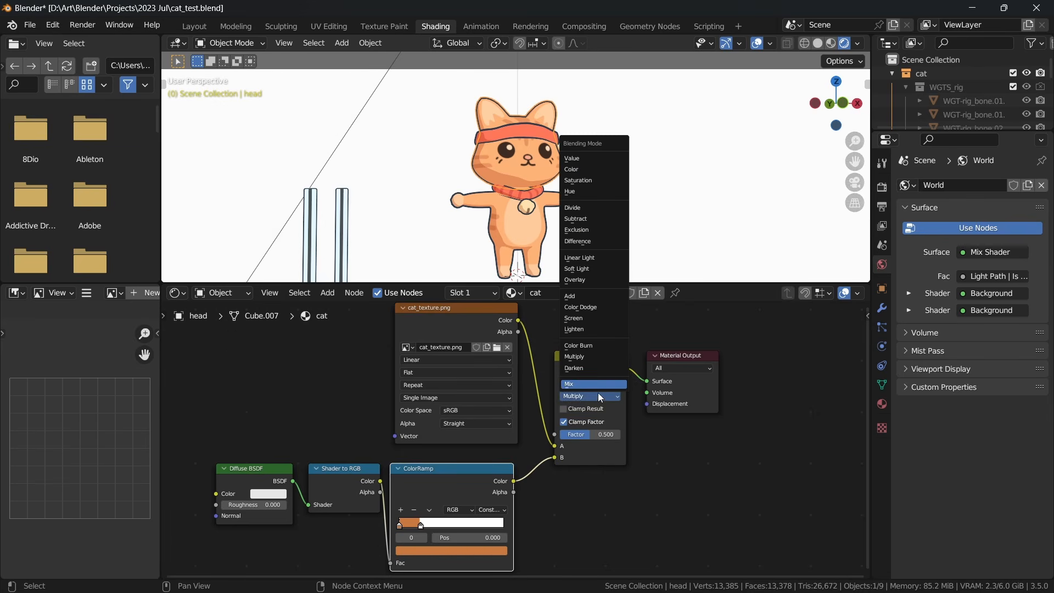
{"action": "left_click", "coordinate": [601, 396]}
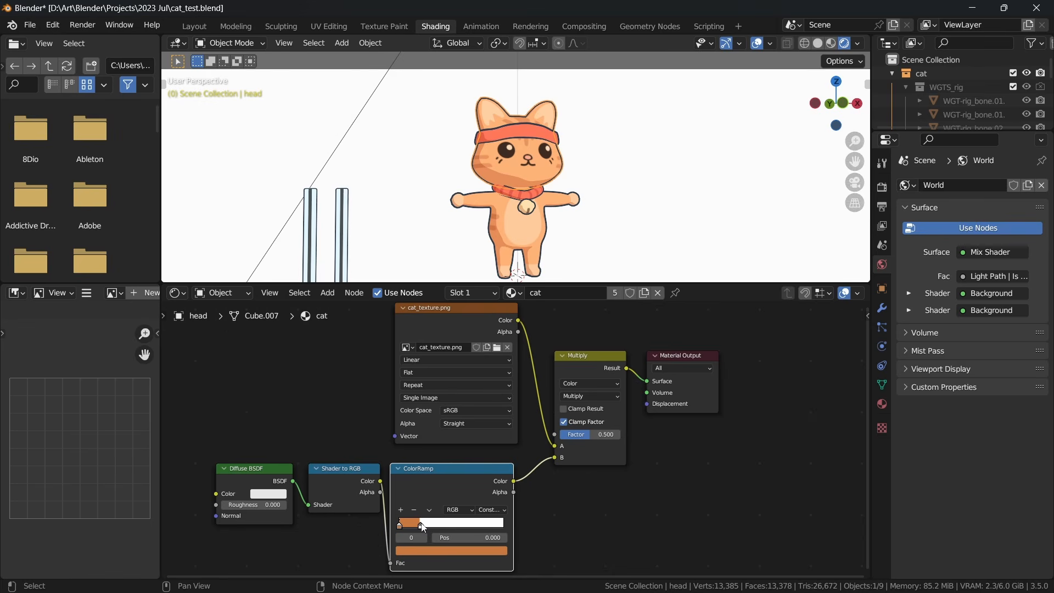
Move the ColorRamp's white stop to position 0.236, and try a different shadow color on the orange stop before undoing that color.
{"action": "mouse_move", "coordinate": [421, 526]}
{"action": "left_mouse_down"}
{"action": "mouse_move", "coordinate": [449, 526]}
{"action": "mouse_move", "coordinate": [424, 526]}
{"action": "left_mouse_up"}
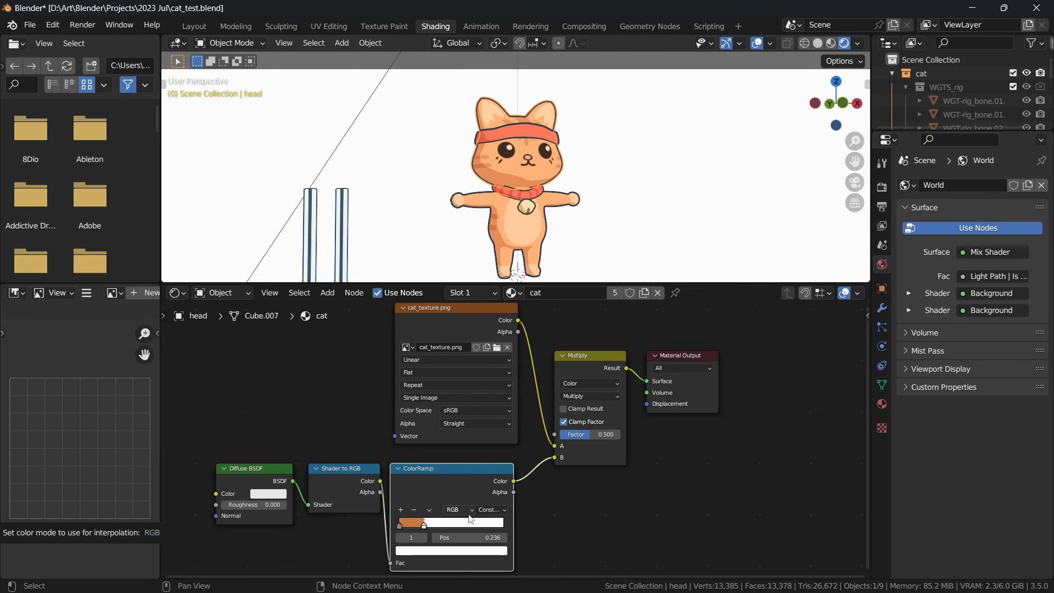
{"action": "left_click", "coordinate": [398, 526]}
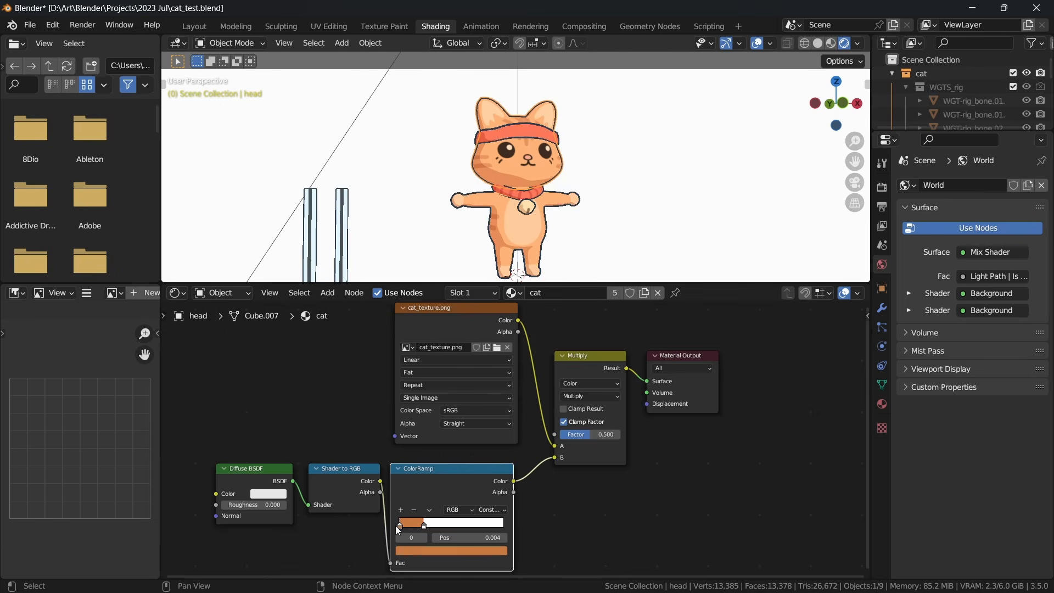
{"action": "left_click", "coordinate": [427, 551]}
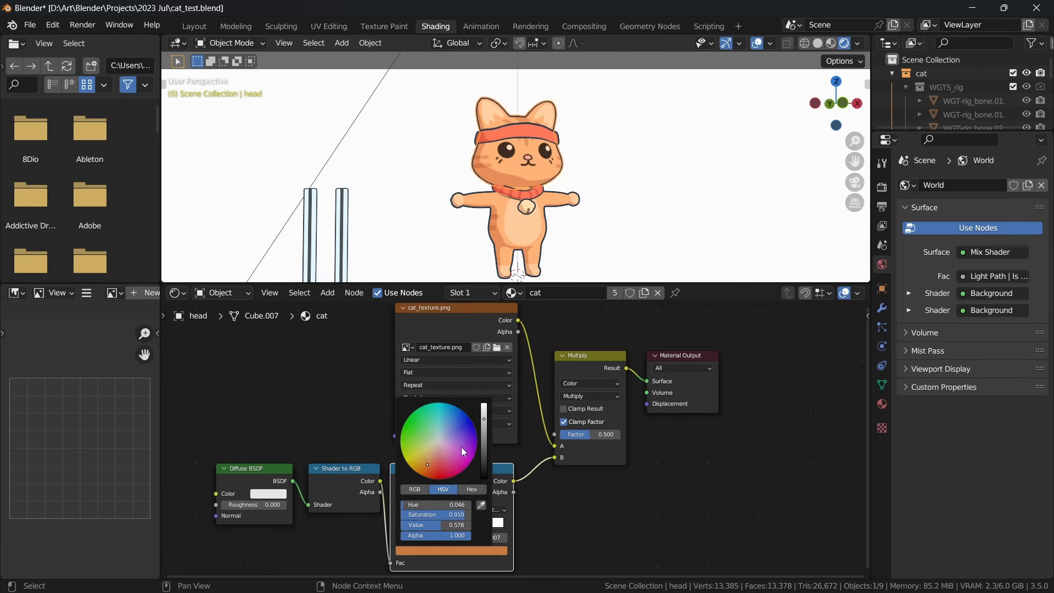
{"action": "mouse_move", "coordinate": [463, 452]}
{"action": "left_mouse_down"}
{"action": "mouse_move", "coordinate": [417, 444]}
{"action": "mouse_move", "coordinate": [454, 445]}
{"action": "mouse_move", "coordinate": [450, 430]}
{"action": "mouse_move", "coordinate": [486, 437]}
{"action": "mouse_move", "coordinate": [487, 429]}
{"action": "mouse_move", "coordinate": [491, 451]}
{"action": "left_mouse_up"}
{"action": "key", "text": "ctrl+z"}
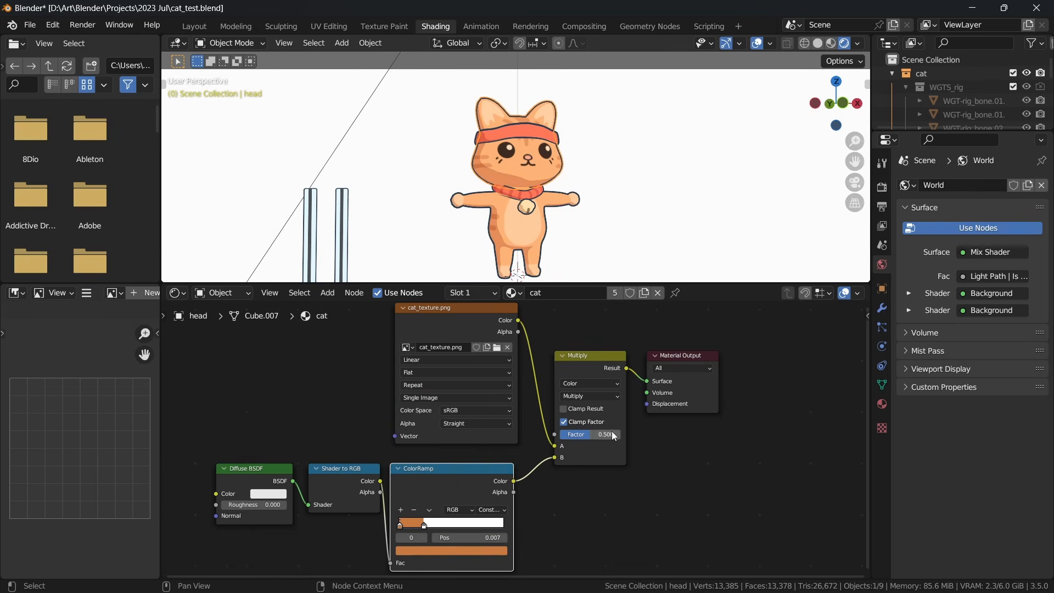
Adjust the Multiply node's factor to vary the strength of the cat's shadow.
{"action": "mouse_move", "coordinate": [614, 436]}
{"action": "left_mouse_down"}
{"action": "mouse_move", "coordinate": [566, 438]}
{"action": "mouse_move", "coordinate": [603, 438]}
{"action": "left_mouse_up"}
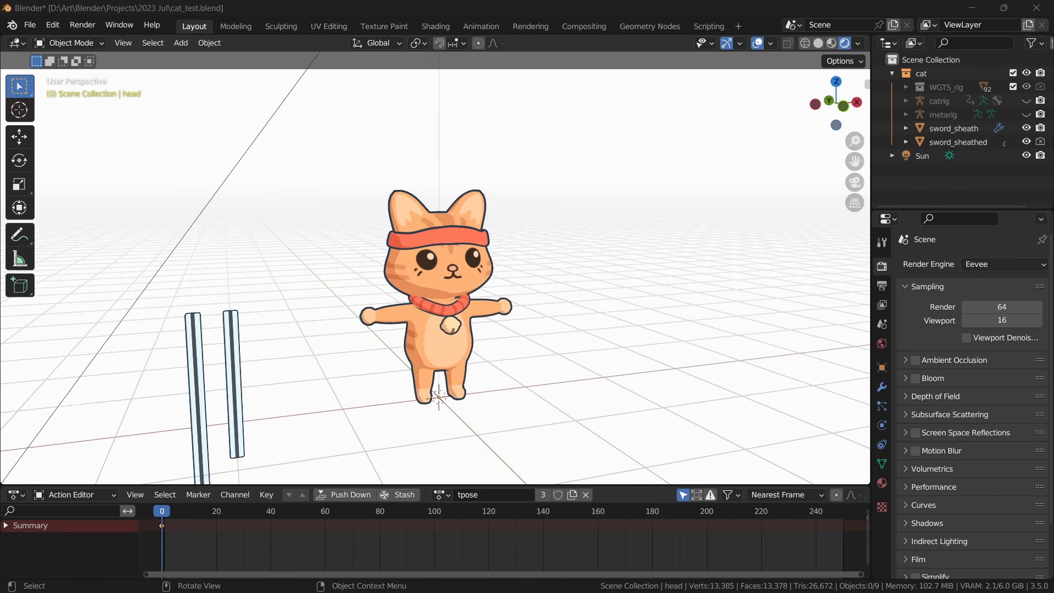
Show the cat head's modifiers in a widened Properties editor, and examine the Solidify modifier settings and the resulting outline around the character.
{"action": "left_click", "coordinate": [882, 387]}
{"action": "left_click_drag", "start_coordinate": [871, 365], "coordinate": [815, 365]}
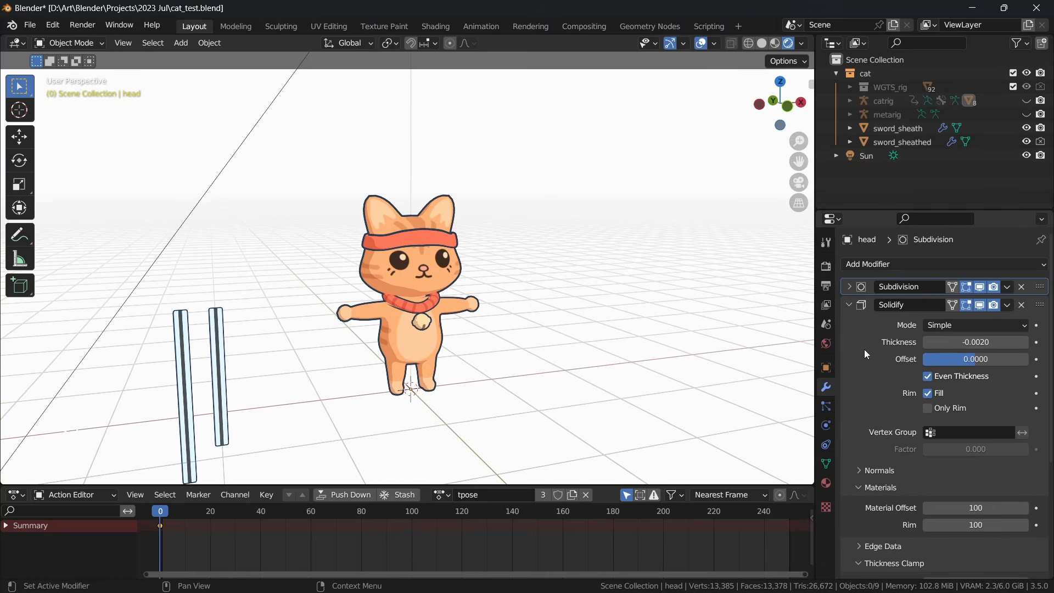
{"action": "left_click", "coordinate": [910, 307]}
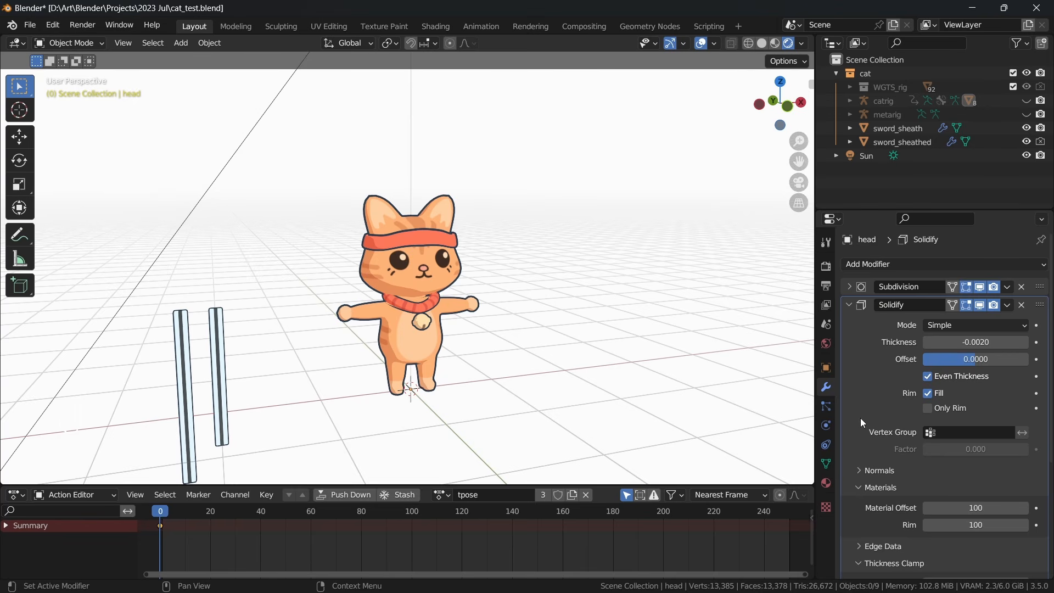
{"action": "left_click", "coordinate": [412, 281]}
{"action": "middle_click_drag", "start_coordinate": [538, 305], "coordinate": [485, 295]}
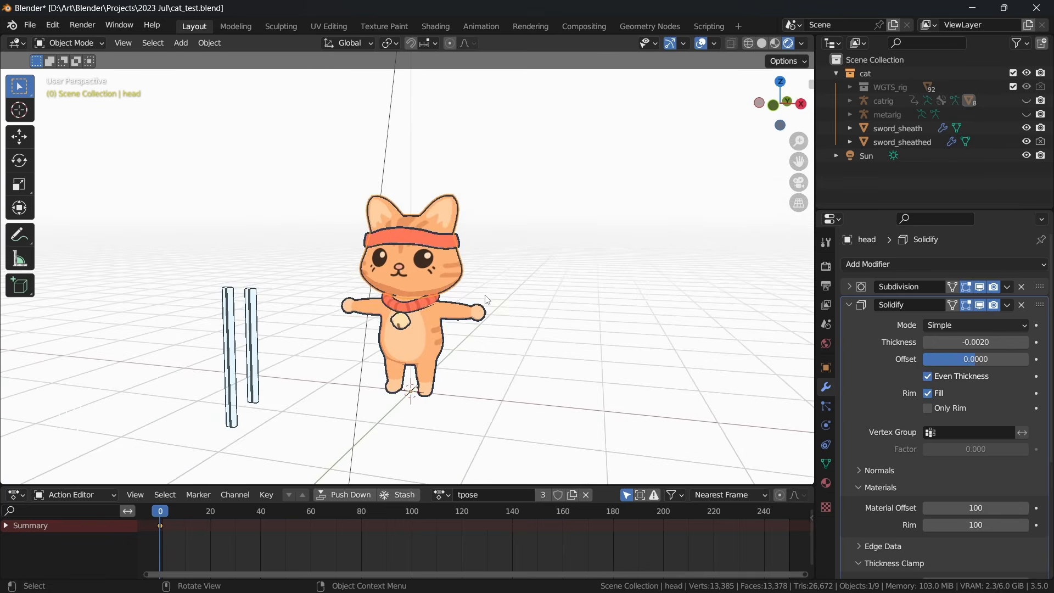
Toggle the Solidify modifier's viewport visibility repeatedly to compare the cat's head with and without its outline, leaving it enabled.
{"action": "scroll", "coordinate": [488, 300], "scroll_direction": "up", "scroll_amount": 6}
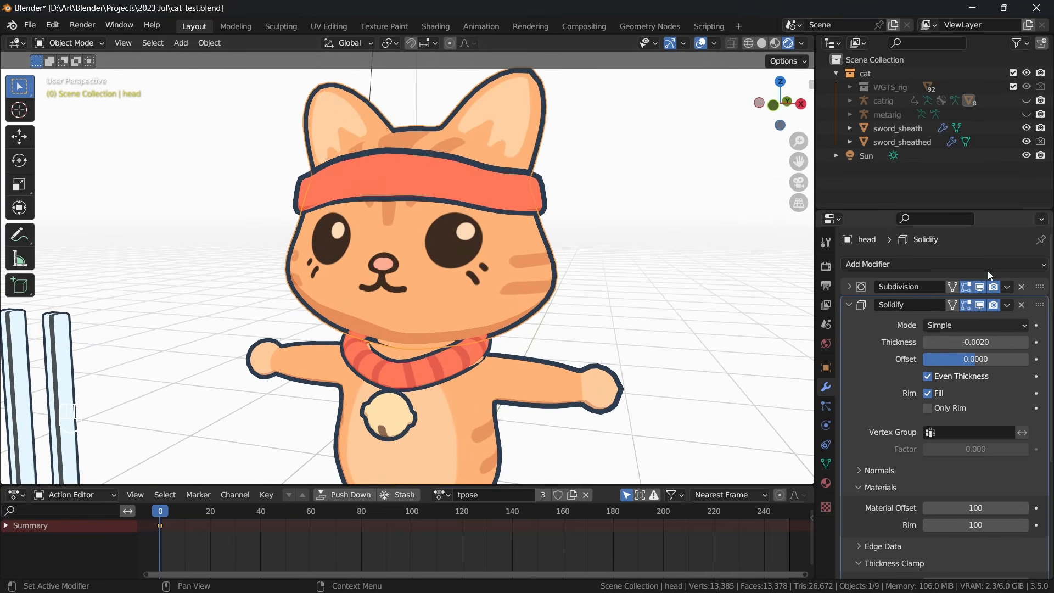
{"action": "left_click", "coordinate": [980, 305]}
{"action": "left_click", "coordinate": [980, 305]}
{"action": "left_click", "coordinate": [979, 305]}
{"action": "left_click", "coordinate": [980, 305]}
{"action": "left_click", "coordinate": [980, 305]}
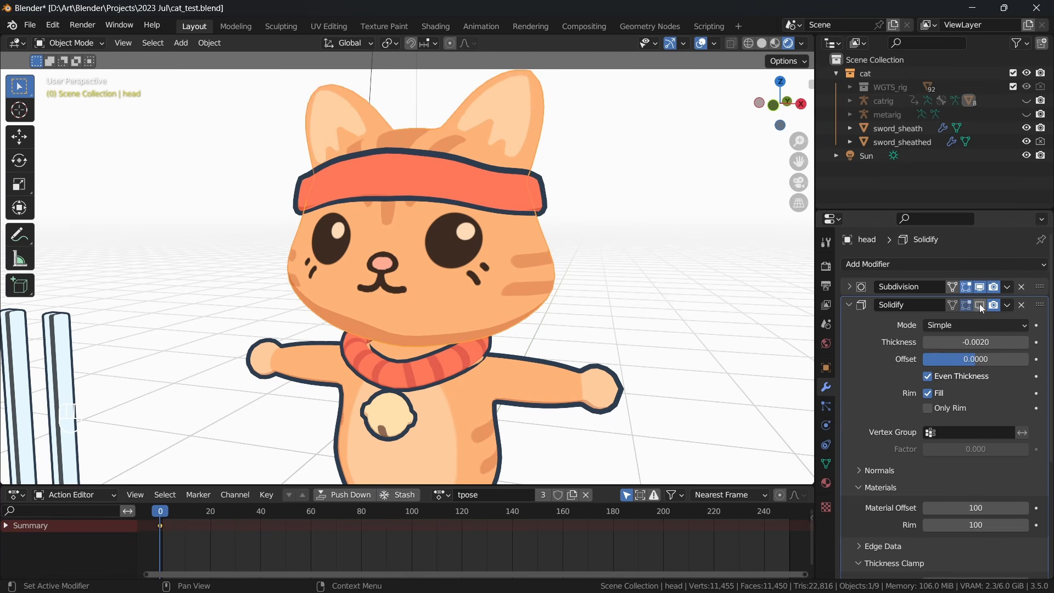
{"action": "left_click", "coordinate": [980, 304]}
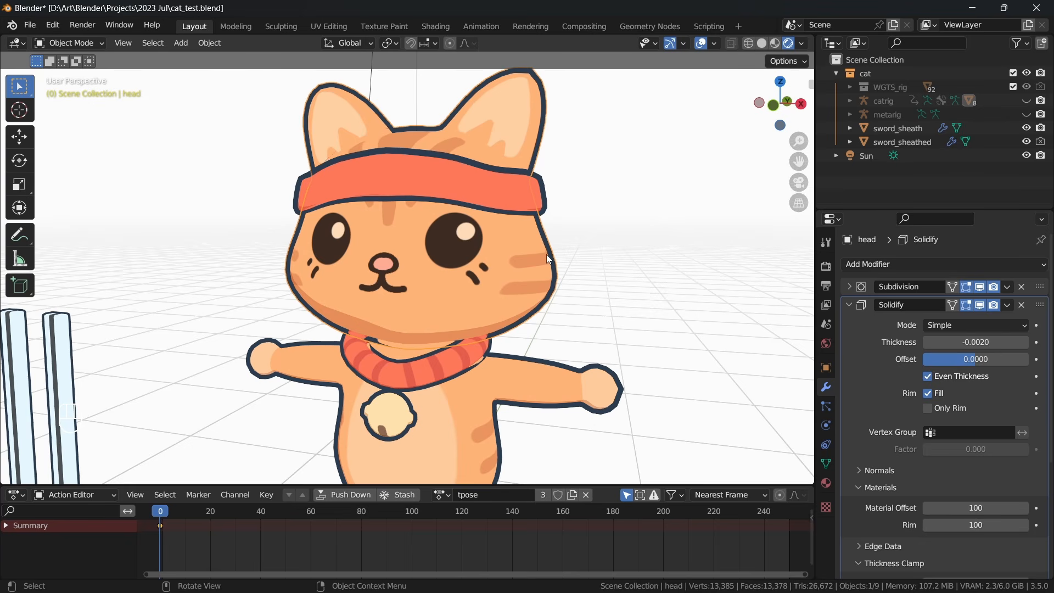
Remove the Solidify modifier from the head and examine the outline material's Emission surface, Backface Culling and Shadow Mode settings, keeping them as set.
{"action": "left_click", "coordinate": [1022, 306]}
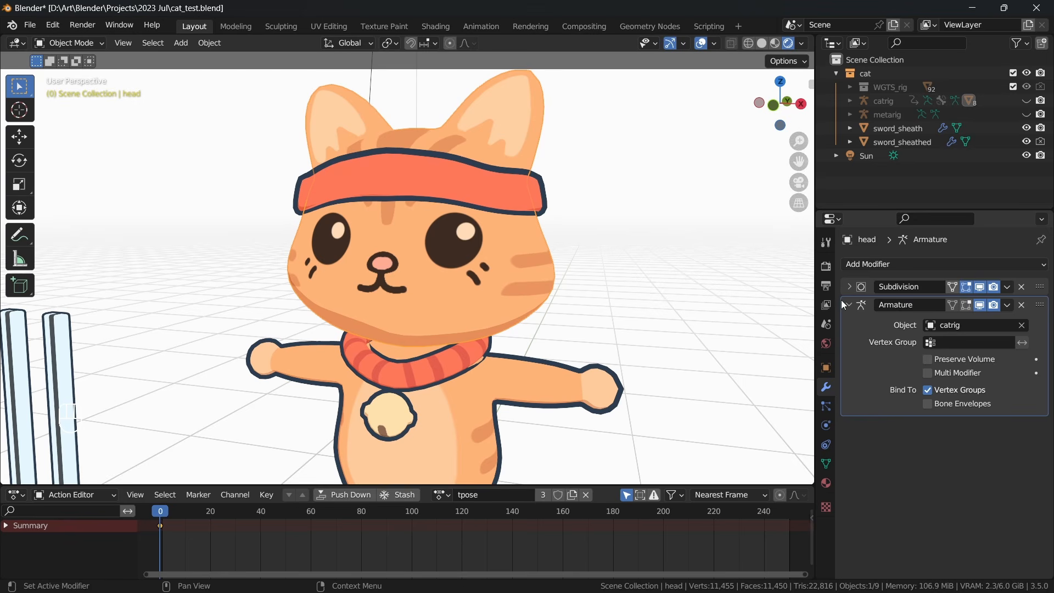
{"action": "left_click", "coordinate": [826, 483]}
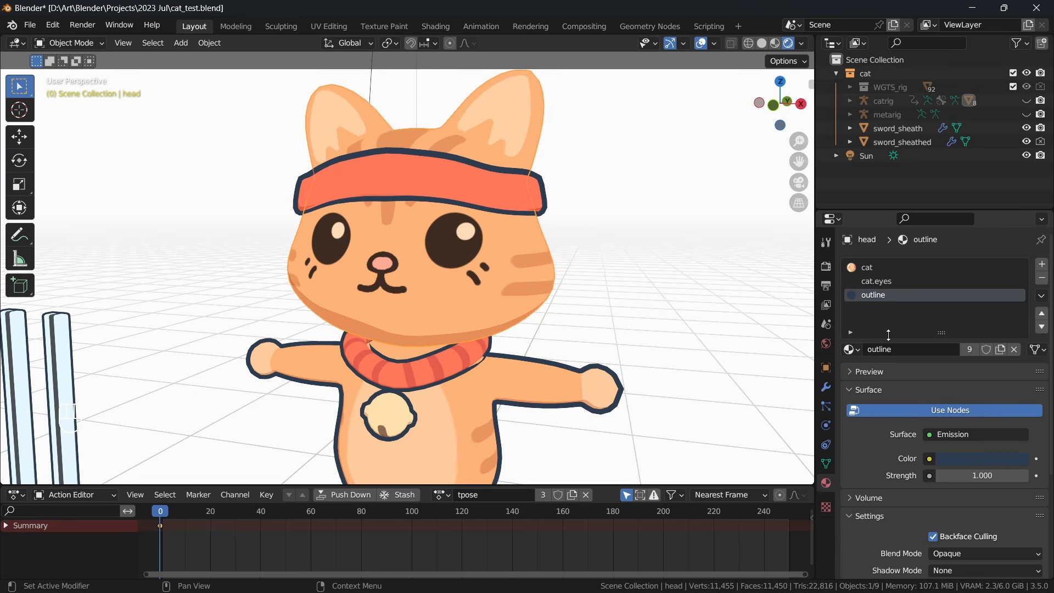
{"action": "scroll", "coordinate": [904, 434], "scroll_direction": "down", "scroll_amount": 2}
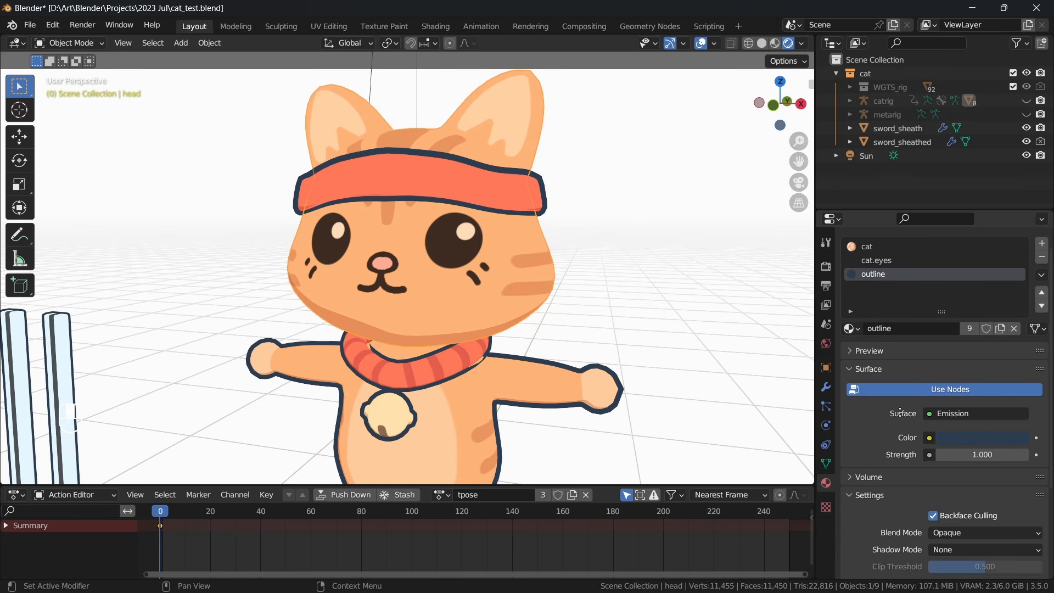
{"action": "left_click", "coordinate": [967, 416]}
{"action": "left_click", "coordinate": [958, 414]}
{"action": "scroll", "coordinate": [915, 417], "scroll_direction": "down", "scroll_amount": 4}
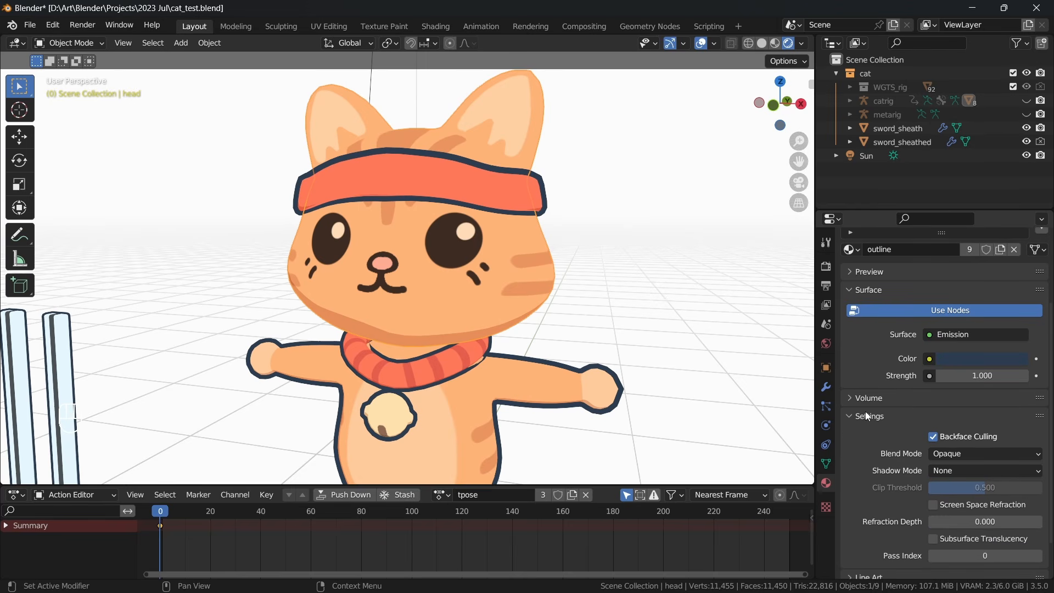
{"action": "left_click", "coordinate": [933, 436]}
{"action": "left_click", "coordinate": [934, 436]}
{"action": "left_click", "coordinate": [957, 470]}
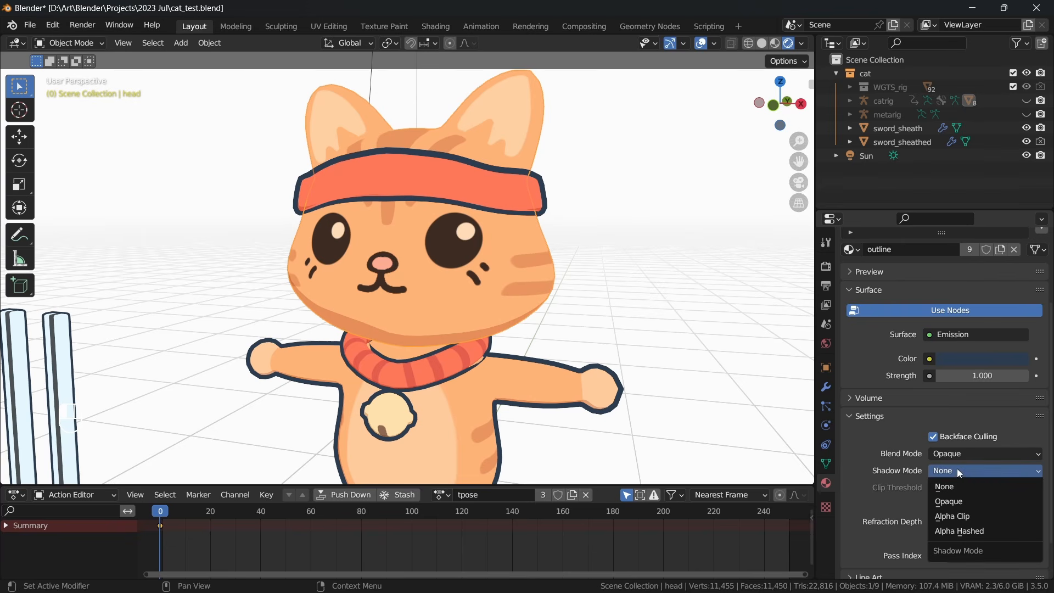
{"action": "left_click", "coordinate": [958, 469]}
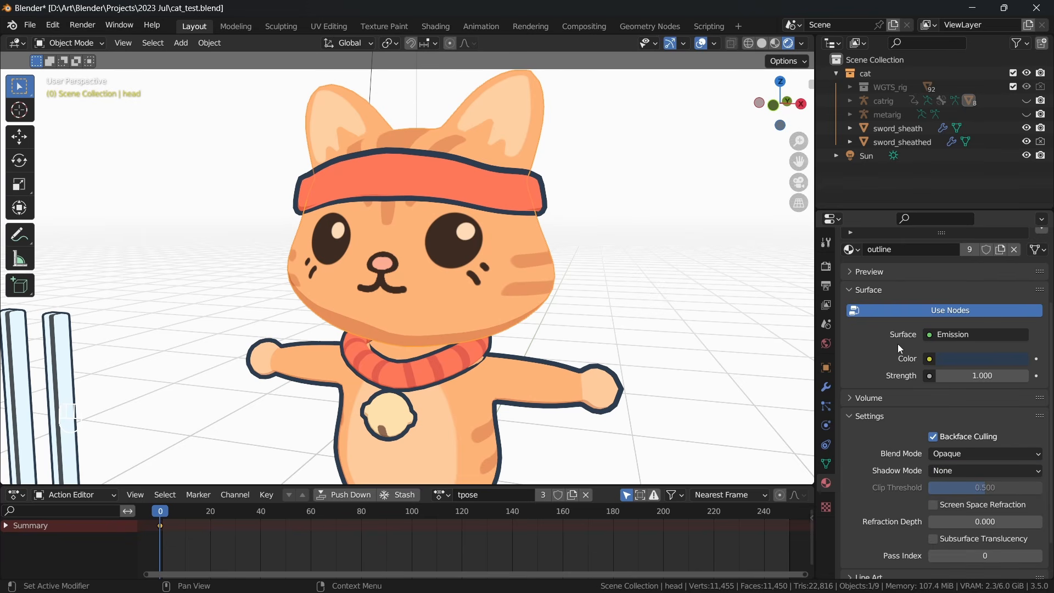
{"action": "scroll", "coordinate": [898, 344], "scroll_direction": "up", "scroll_amount": 2}
Add a new Solidify modifier to the head and move it between the Subdivision and Armature modifiers.
{"action": "left_click", "coordinate": [826, 387]}
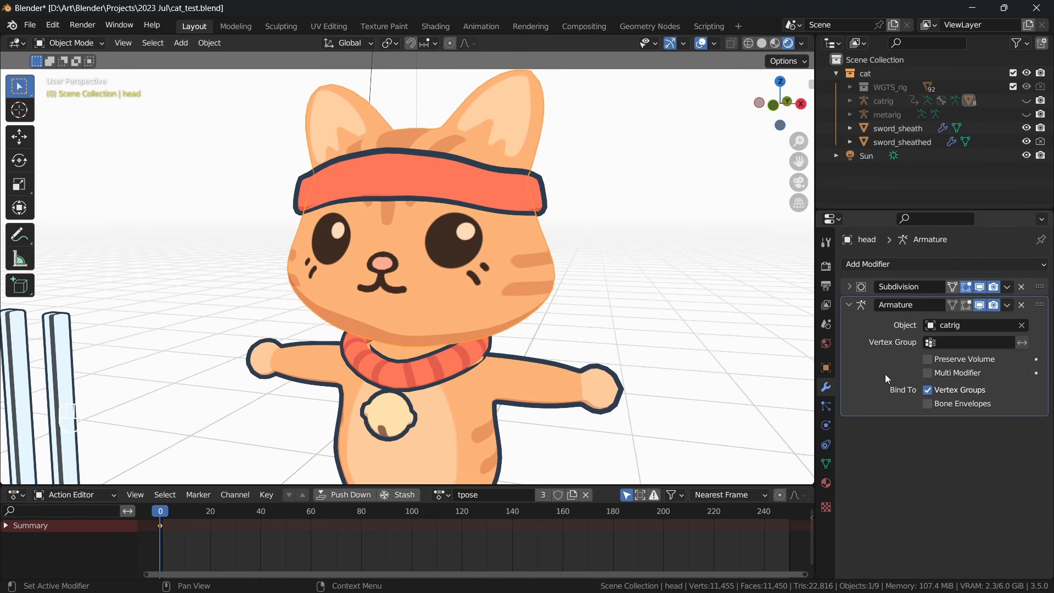
{"action": "left_click", "coordinate": [875, 265]}
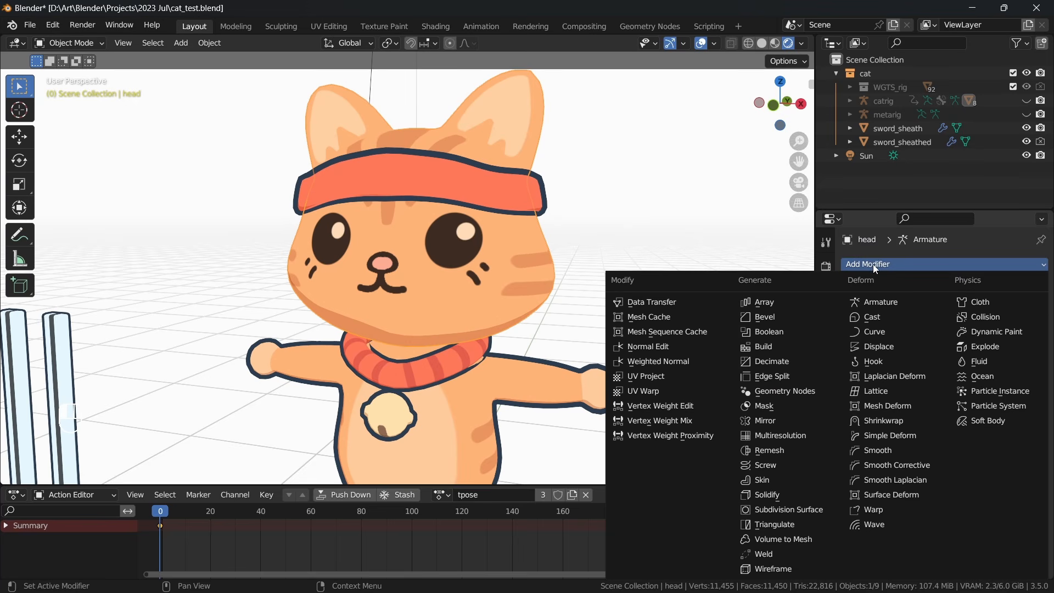
{"action": "left_click", "coordinate": [794, 497]}
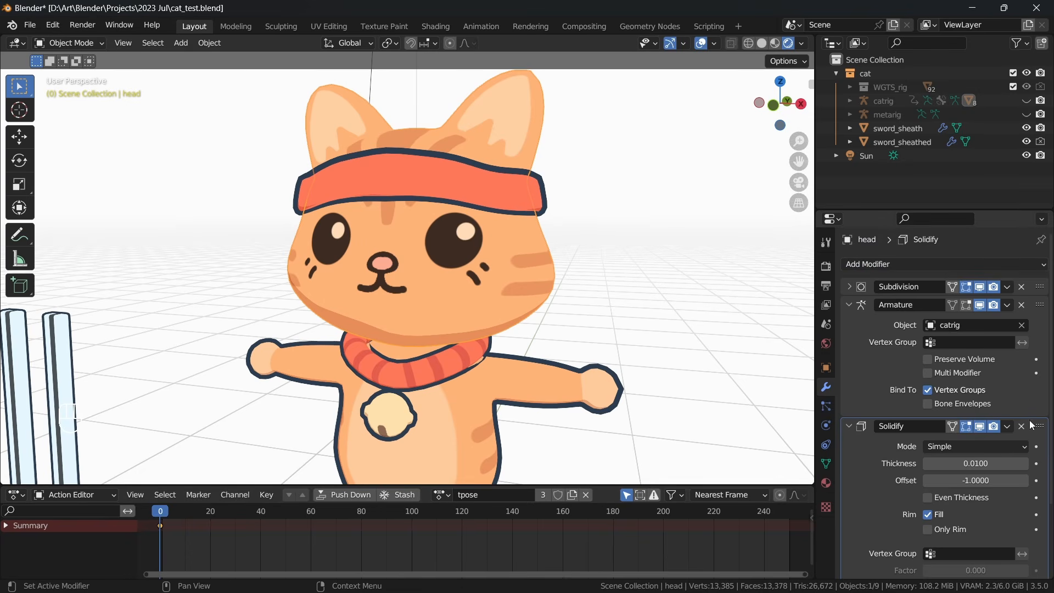
{"action": "left_click_drag", "start_coordinate": [1031, 429], "coordinate": [1031, 313]}
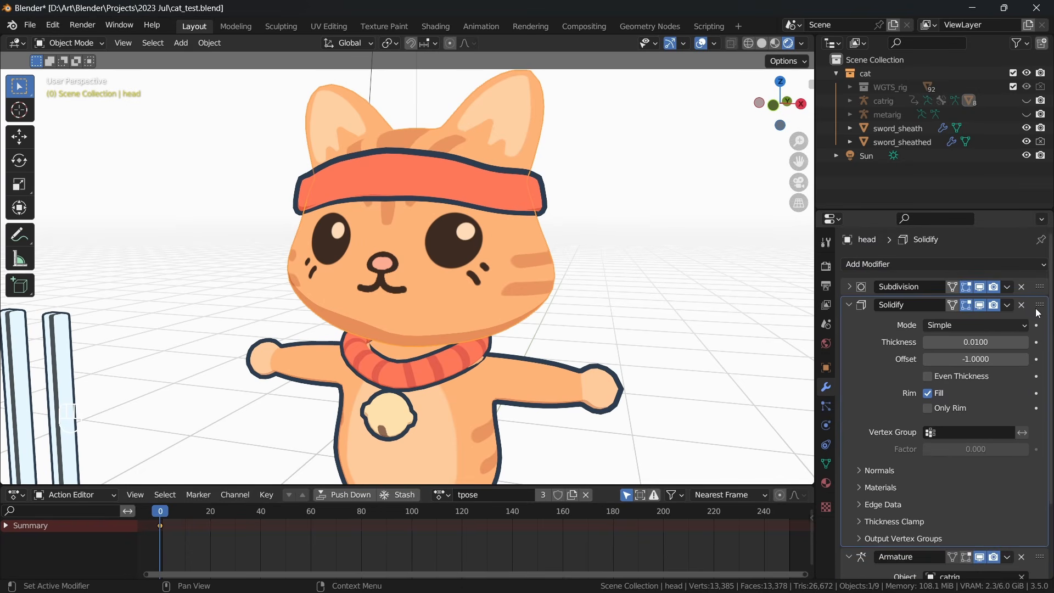
Enable Even Thickness and flipped normals on the head's Solidify modifier, and expand its Materials settings.
{"action": "left_click", "coordinate": [930, 376]}
{"action": "scroll", "coordinate": [876, 406], "scroll_direction": "down", "scroll_amount": 3}
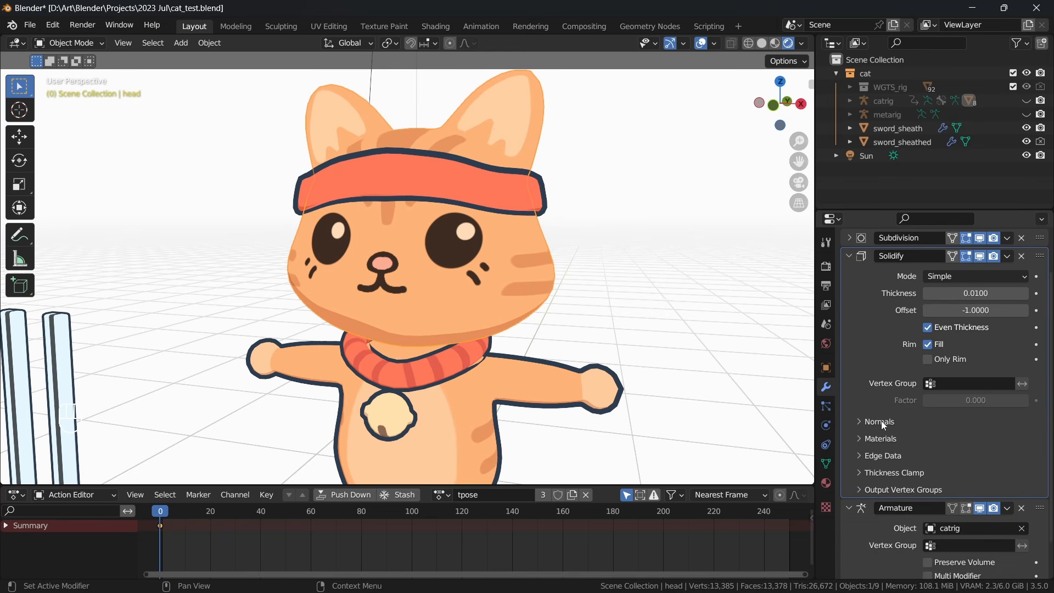
{"action": "left_click", "coordinate": [882, 422]}
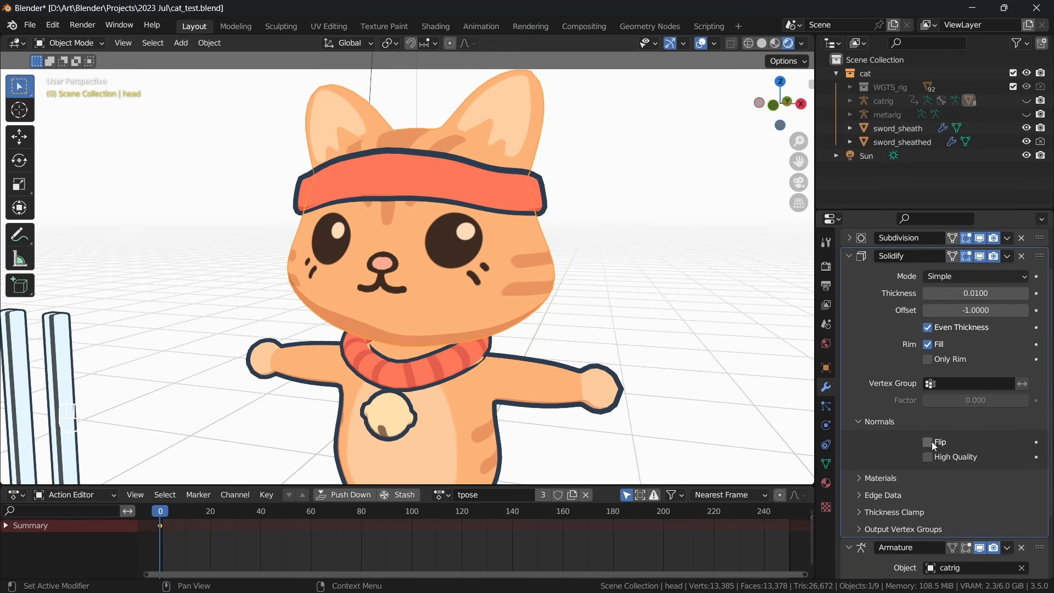
{"action": "left_click", "coordinate": [885, 477]}
{"action": "scroll", "coordinate": [934, 450], "scroll_direction": "down", "scroll_amount": 3}
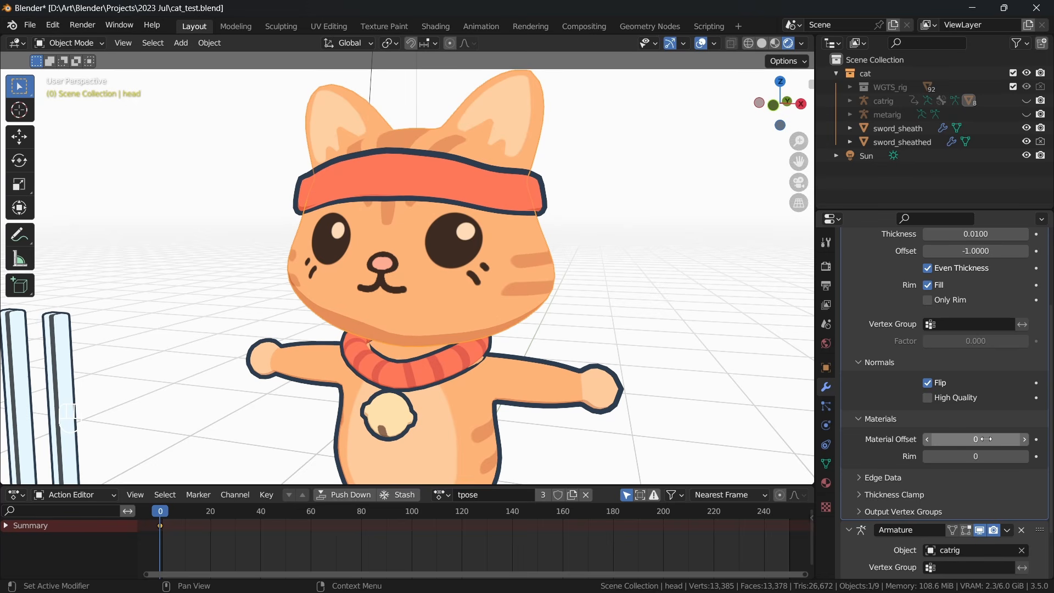
Review the head's cat, cat.eyes and outline material slots, and set the Solidify modifier's Material Offset and Rim to 100.
{"action": "left_click", "coordinate": [826, 482]}
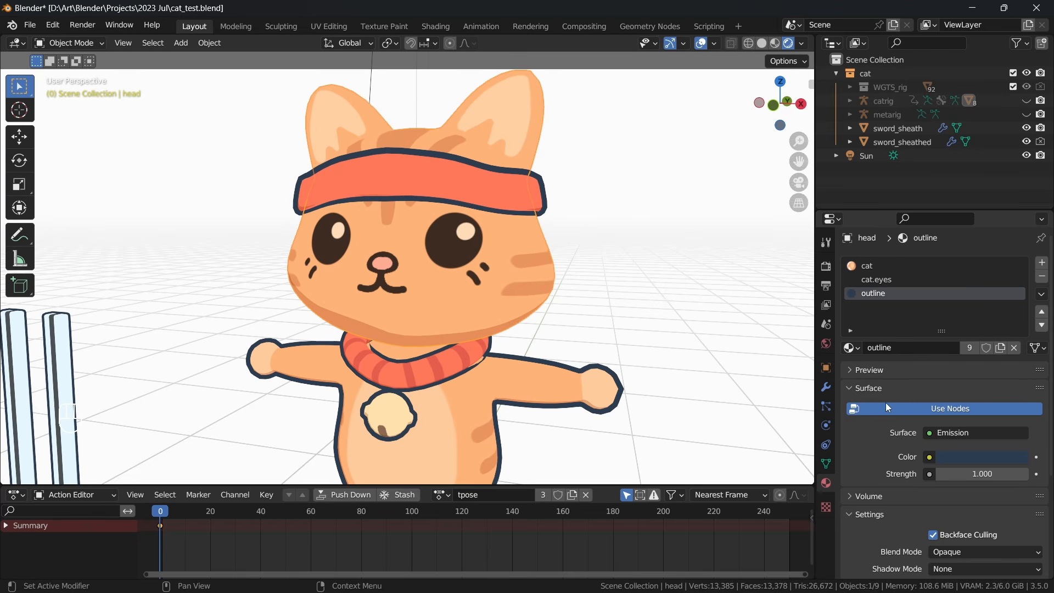
{"action": "left_click", "coordinate": [879, 266]}
{"action": "left_click", "coordinate": [883, 280]}
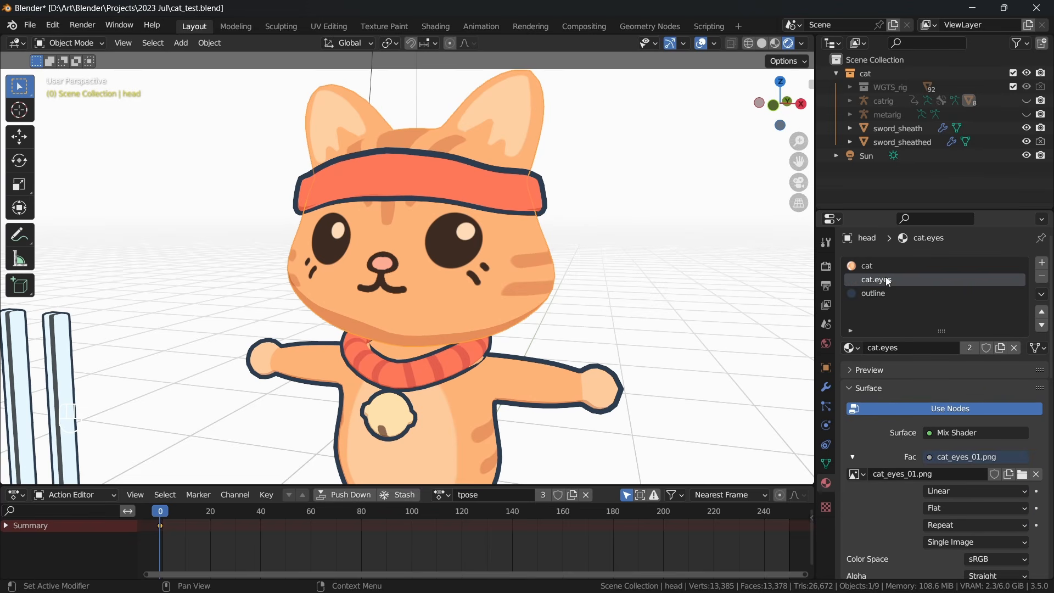
{"action": "left_click", "coordinate": [884, 293]}
{"action": "left_click", "coordinate": [826, 387]}
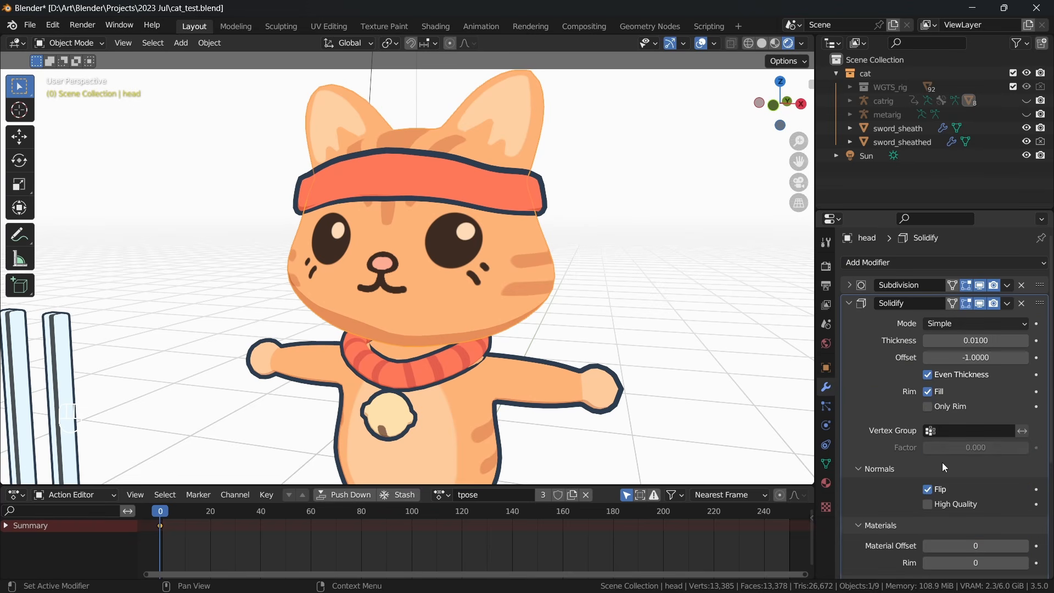
{"action": "scroll", "coordinate": [899, 434], "scroll_direction": "down", "scroll_amount": 2}
{"action": "scroll", "coordinate": [898, 434], "scroll_direction": "down", "scroll_amount": 2}
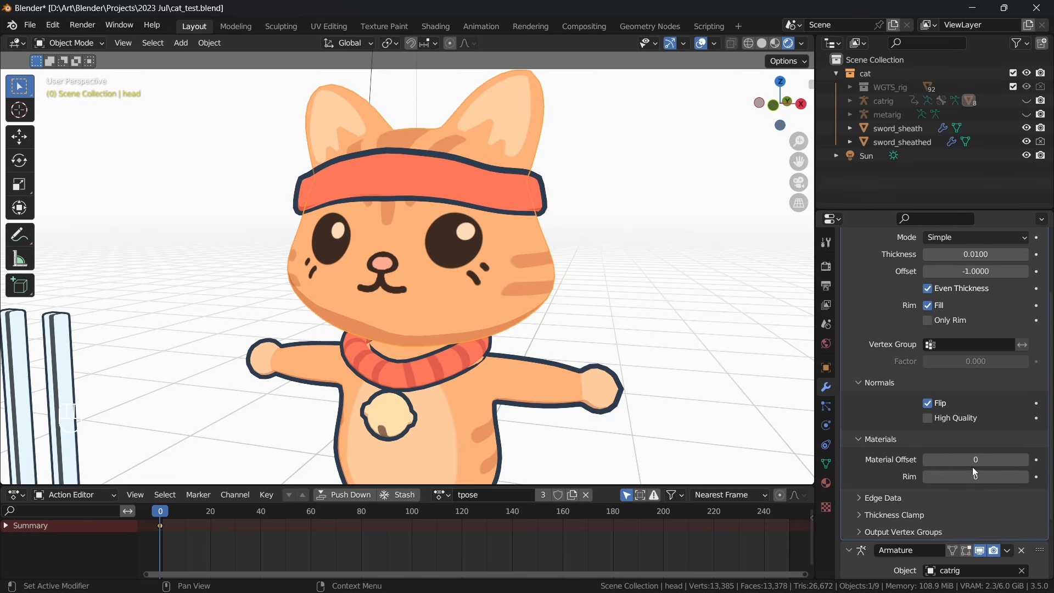
{"action": "left_click_drag", "start_coordinate": [972, 463], "coordinate": [973, 477]}
{"action": "type", "text": "1"}
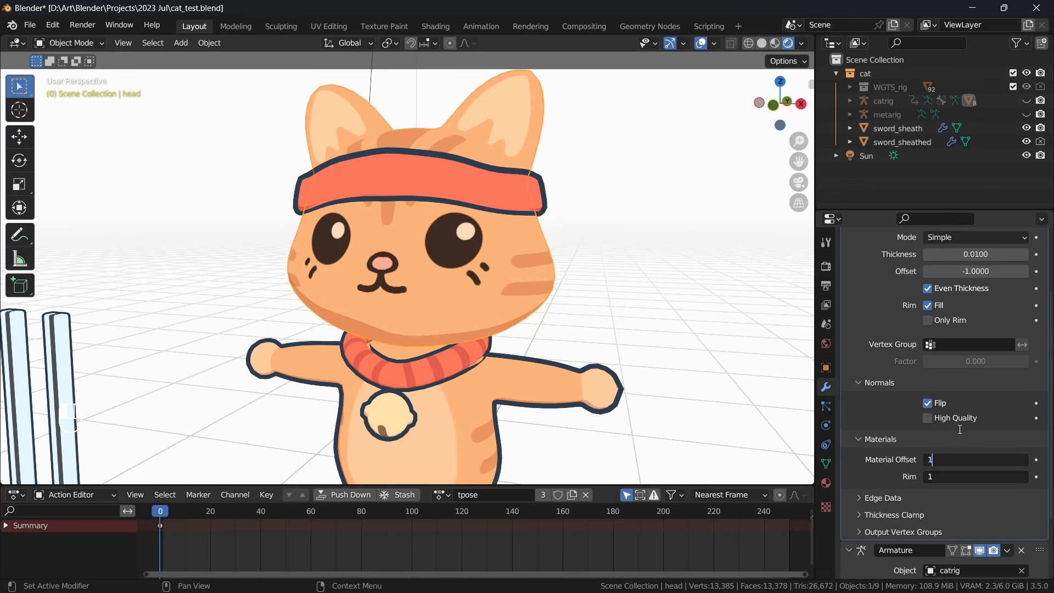
{"action": "type", "text": "00"}
{"action": "key", "text": "Return"}
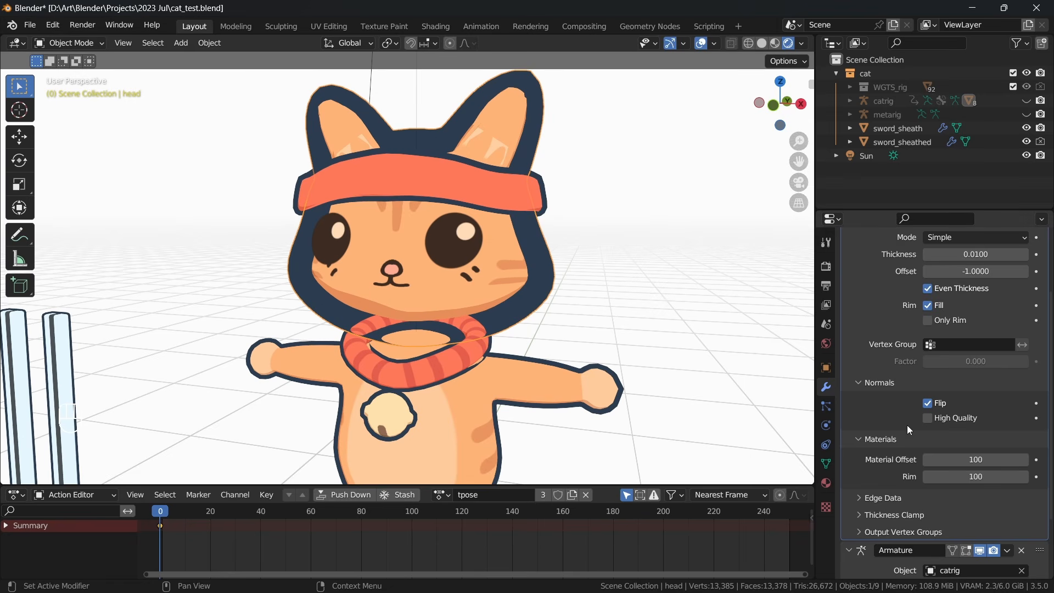
Recheck the head's outline material and thin the outline by setting the Solidify thickness to 0.0022.
{"action": "left_click", "coordinate": [826, 483]}
{"action": "scroll", "coordinate": [884, 346], "scroll_direction": "down", "scroll_amount": 1}
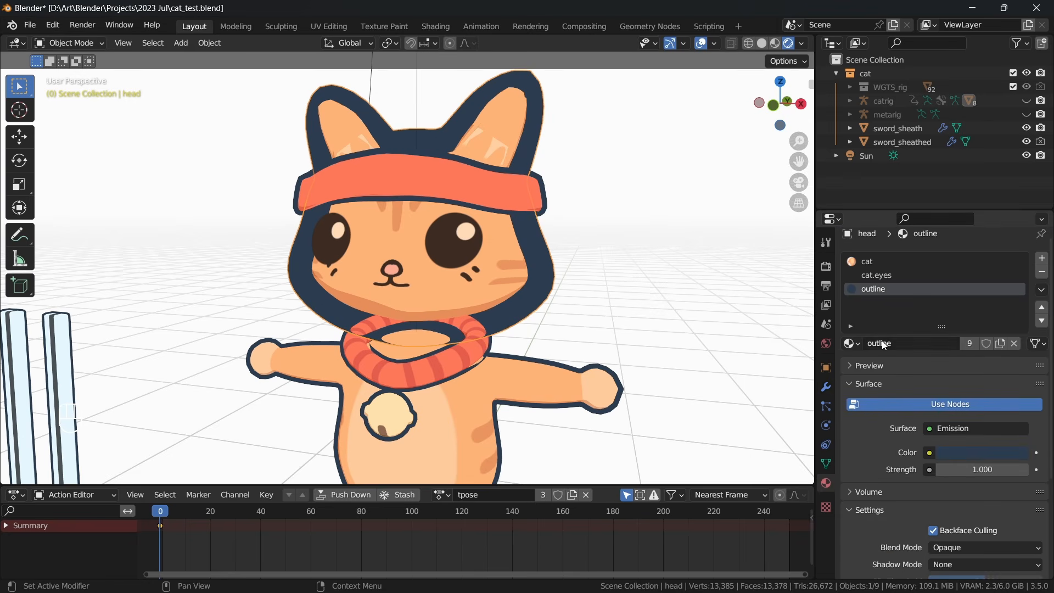
{"action": "left_click", "coordinate": [826, 387]}
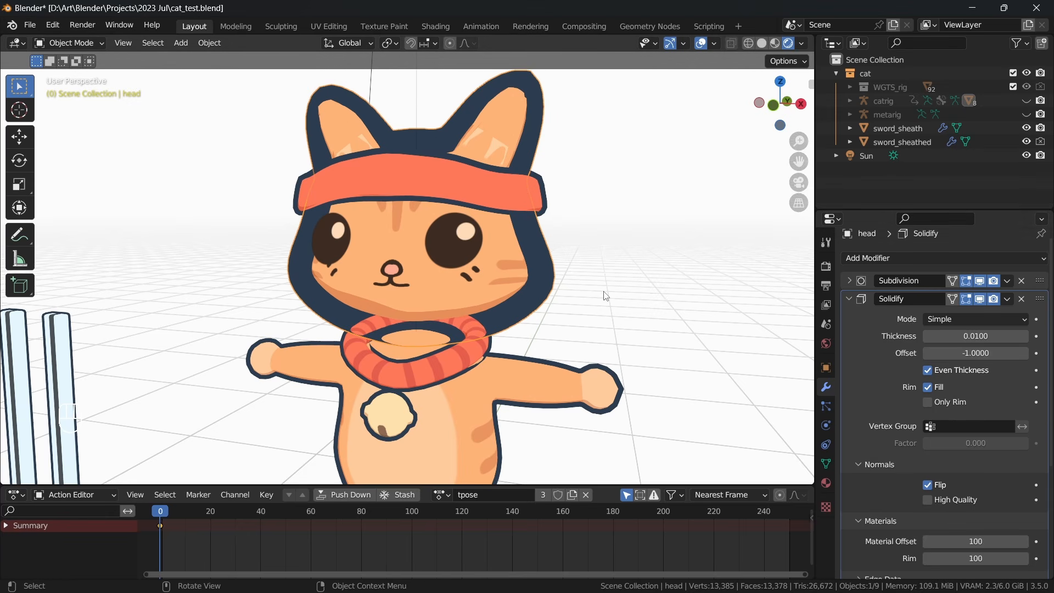
{"action": "mouse_move", "coordinate": [980, 337]}
{"action": "left_mouse_down", "text": "shift"}
{"action": "mouse_move", "coordinate": [902, 344]}
{"action": "mouse_move", "coordinate": [967, 339]}
{"action": "left_mouse_up", "text": "shift"}
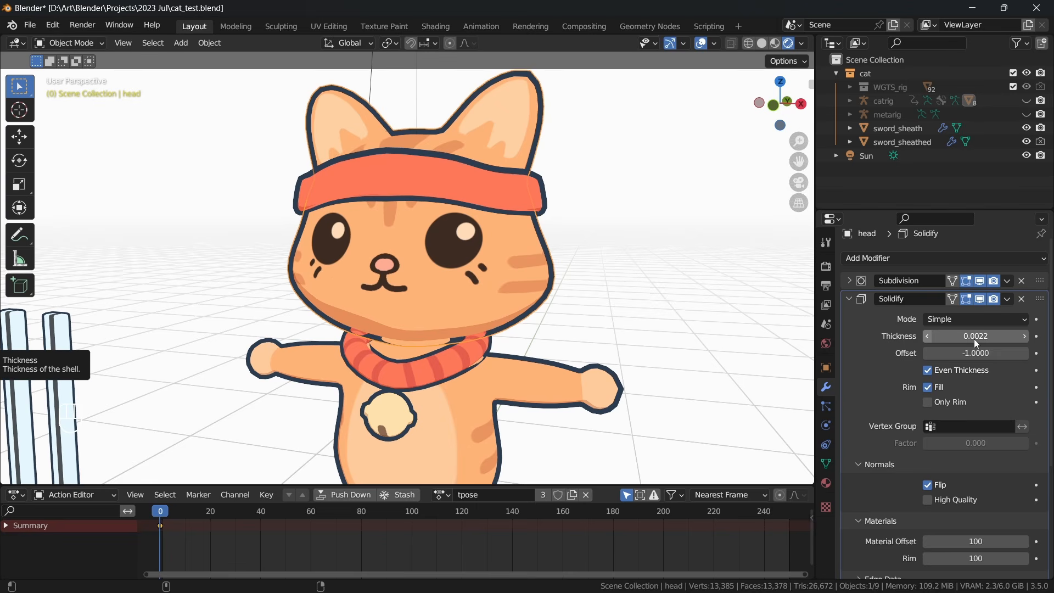
{"action": "left_click", "coordinate": [705, 352]}
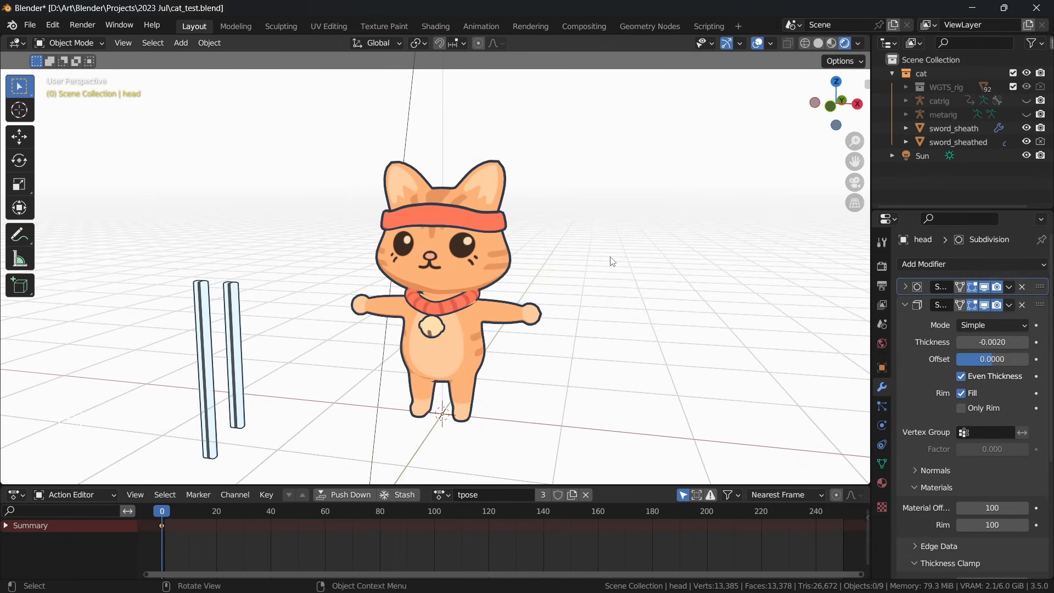
Select the cat's head, inspect the outlined character from different angles, and clear the selection.
{"action": "left_click", "coordinate": [482, 280]}
{"action": "middle_click_drag", "start_coordinate": [470, 310], "coordinate": [653, 320]}
{"action": "middle_click_drag", "start_coordinate": [429, 286], "coordinate": [587, 254]}
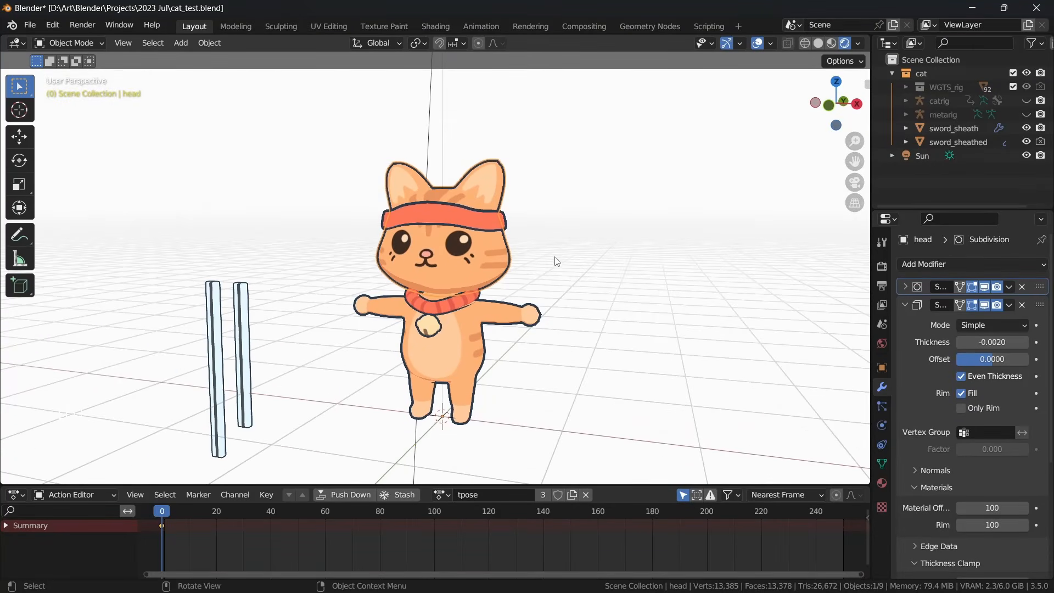
{"action": "left_click", "coordinate": [587, 253]}
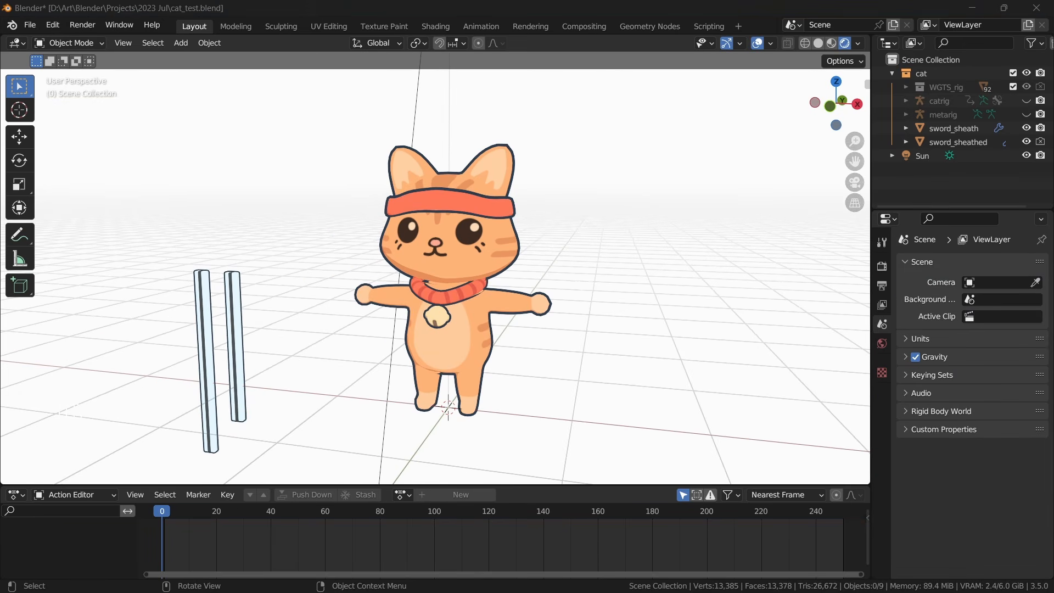
{"action": "left_click", "coordinate": [663, 16]}
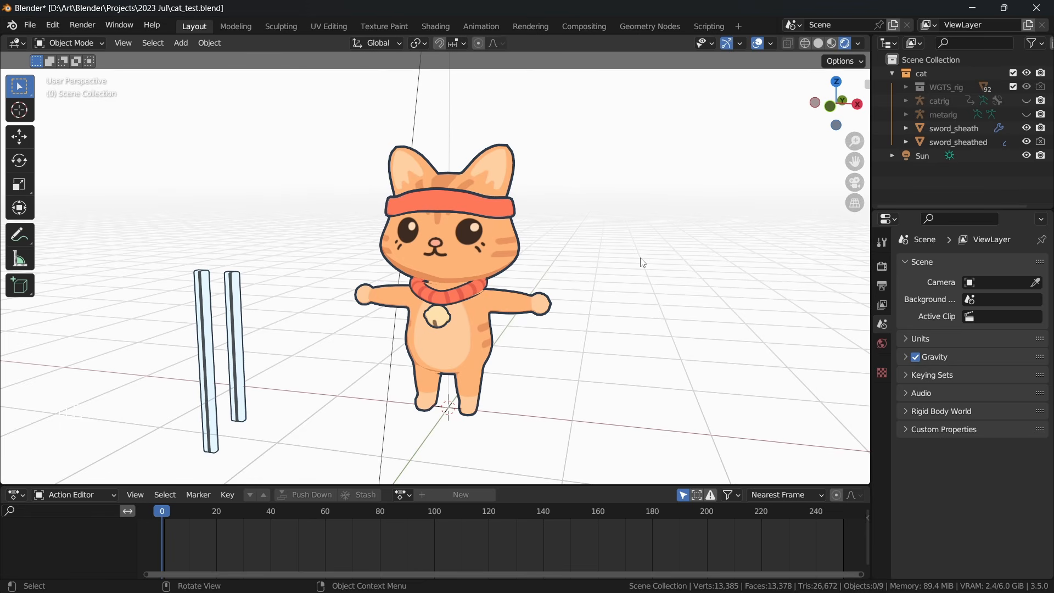
Search the enabled add-ons in the preferences for "rigi" and show the Rigify add-on.
{"action": "left_click", "coordinate": [58, 27]}
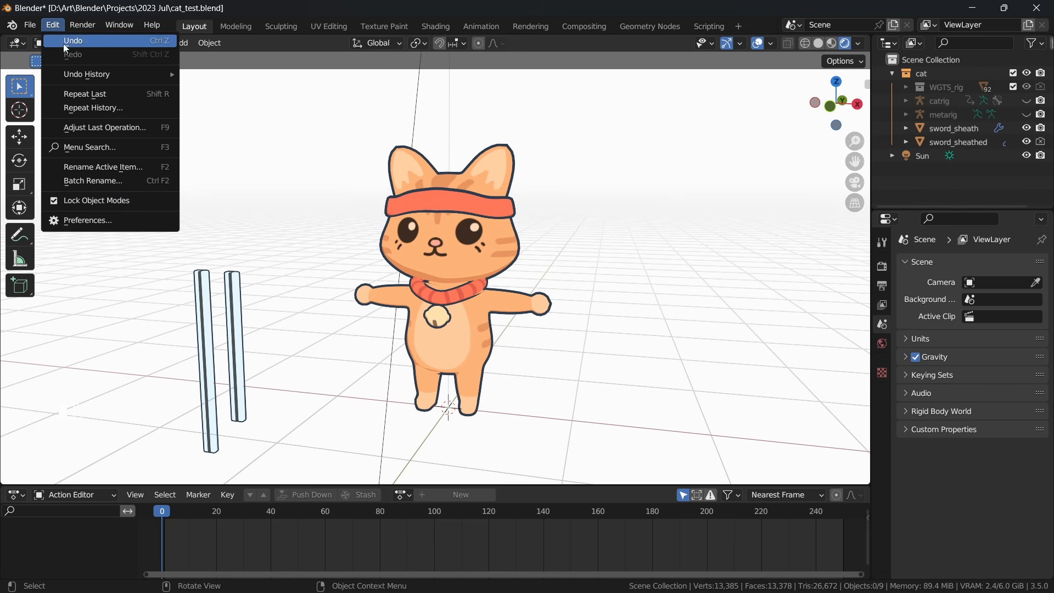
{"action": "left_click", "coordinate": [95, 224]}
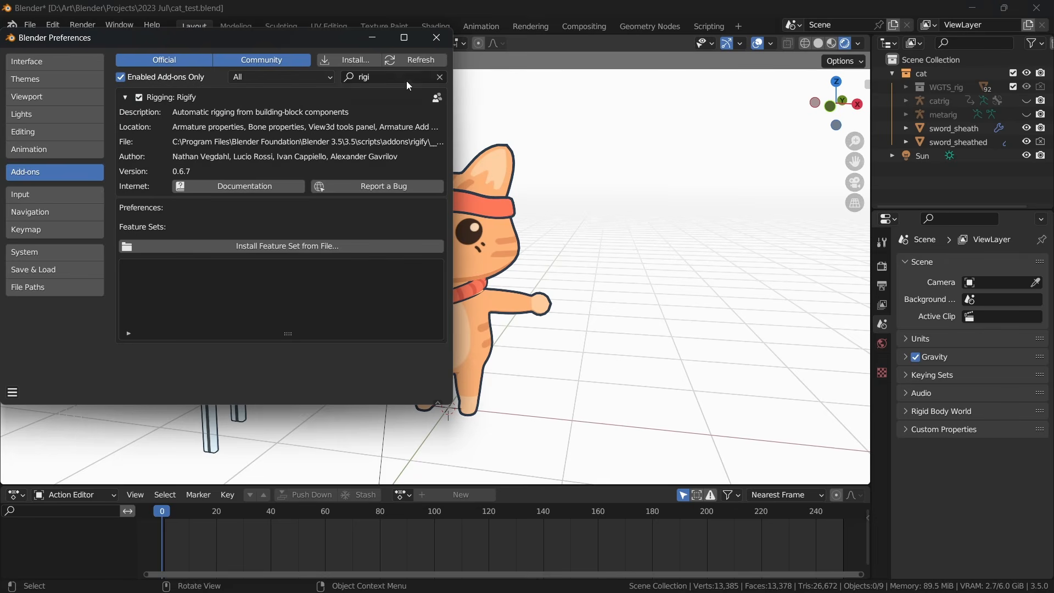
{"action": "left_click", "coordinate": [439, 78]}
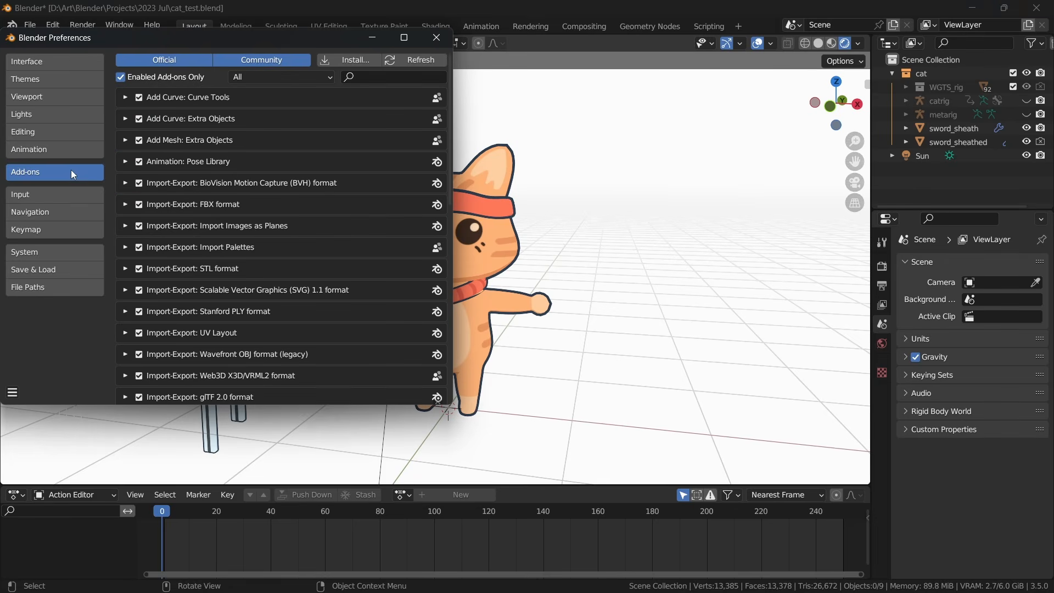
{"action": "left_click", "coordinate": [394, 77]}
{"action": "type", "text": "rigi"}
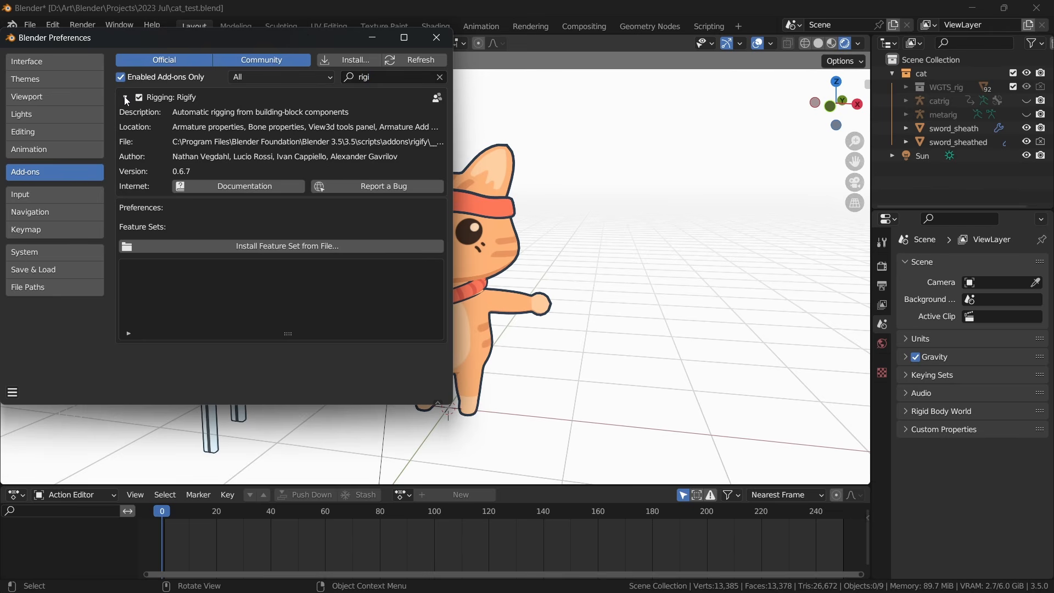
{"action": "left_click", "coordinate": [126, 99]}
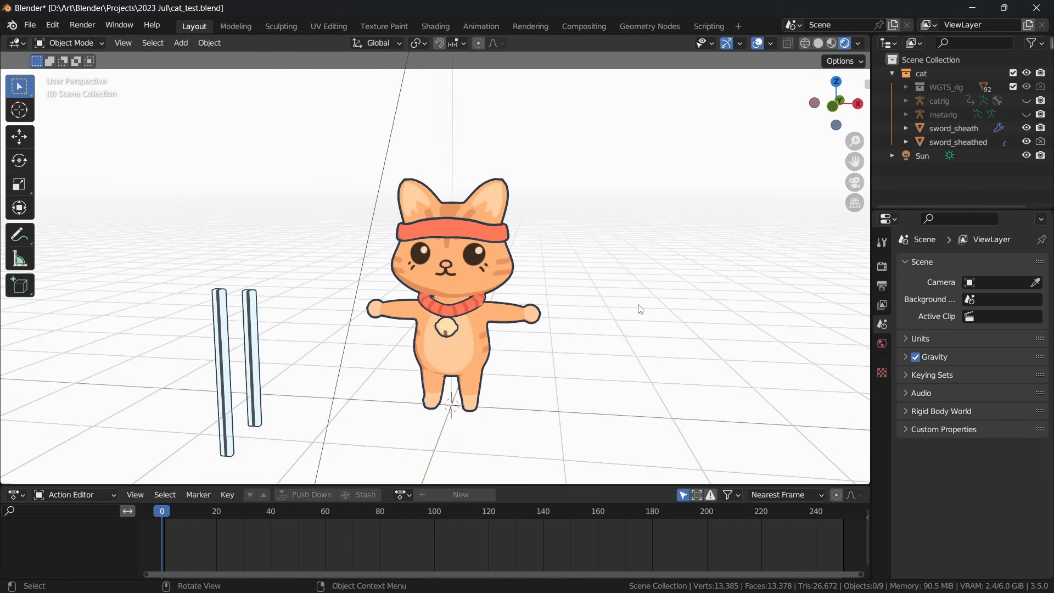
Add a Basic Human (Meta-Rig) armature to the cat scene.
{"action": "key", "text": "shift+a"}
{"action": "mouse_move", "coordinate": [568, 245]}
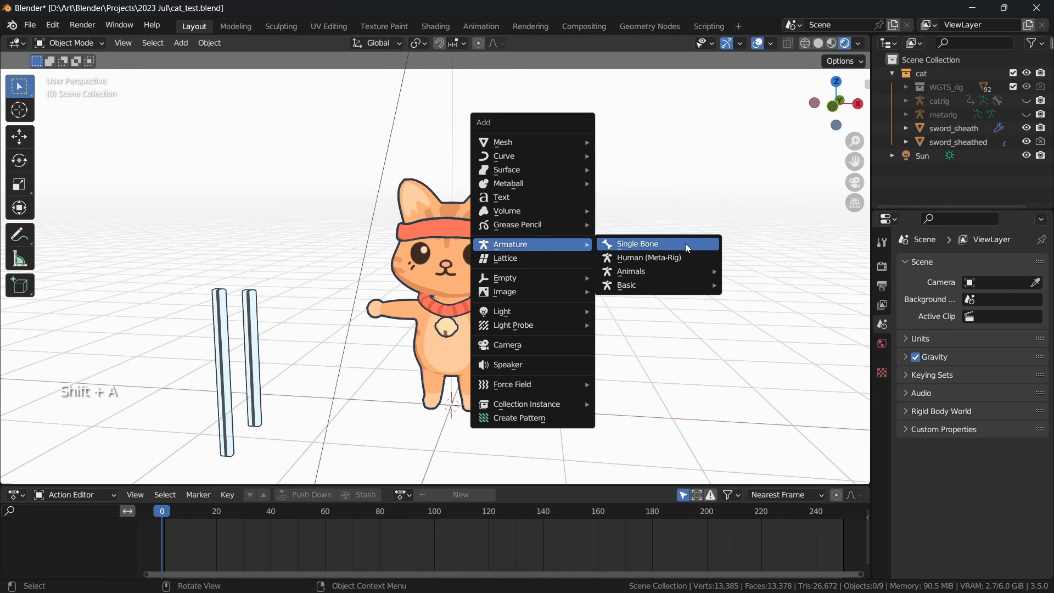
{"action": "mouse_move", "coordinate": [685, 271]}
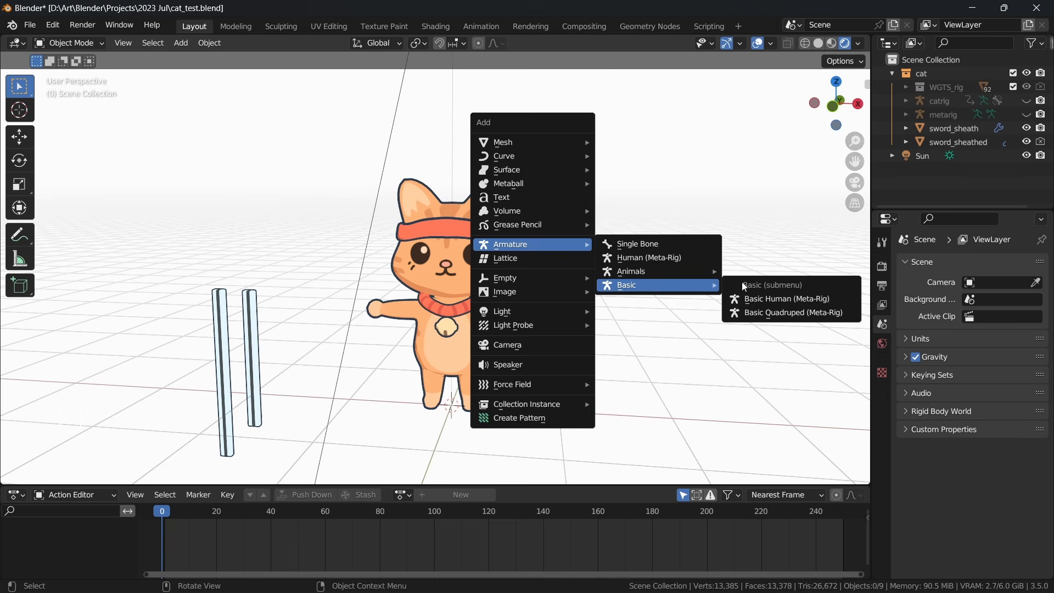
{"action": "left_click", "coordinate": [777, 299]}
Scale down the new human meta-rig, finishing with a 0.575 scale, and move it 0.2 m along X beside the cat.
{"action": "key", "text": "s"}
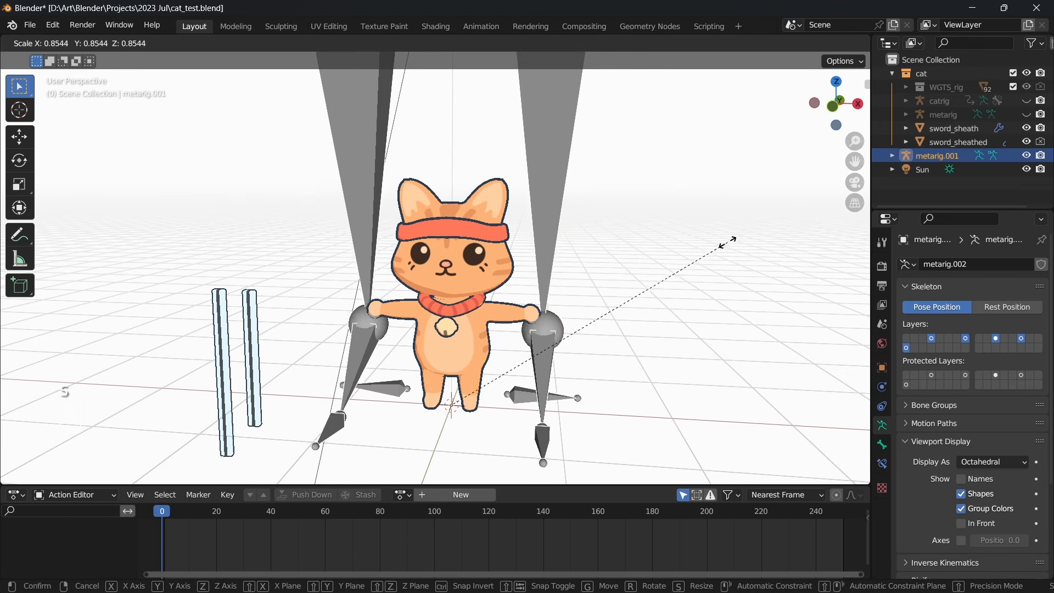
{"action": "left_click", "coordinate": [499, 361]}
{"action": "key", "text": "s"}
{"action": "key", "text": "g"}
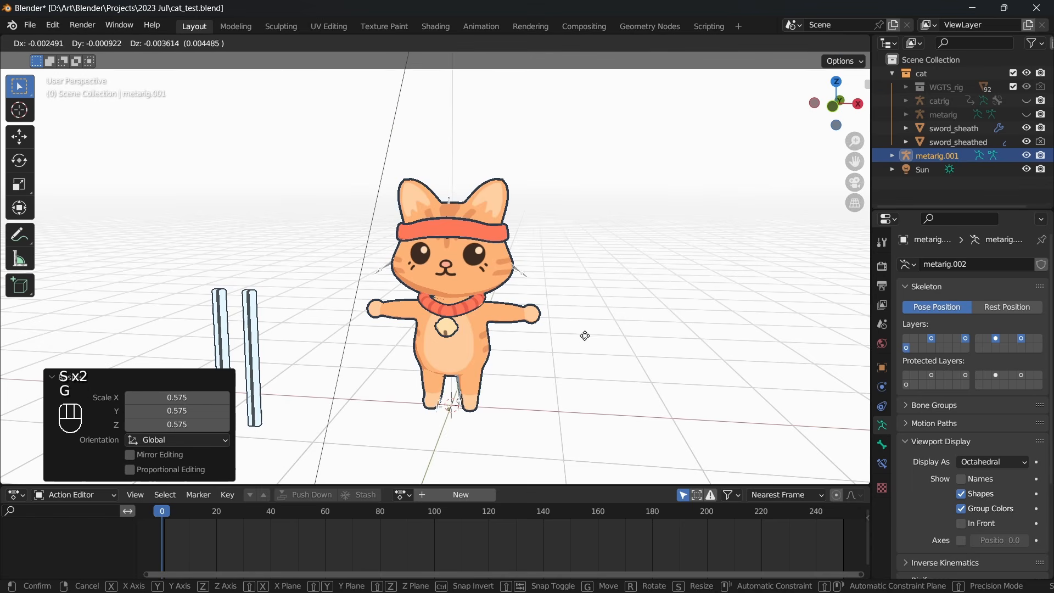
{"action": "key", "text": "x"}
{"action": "left_click", "coordinate": [836, 308], "text": "ctrl"}
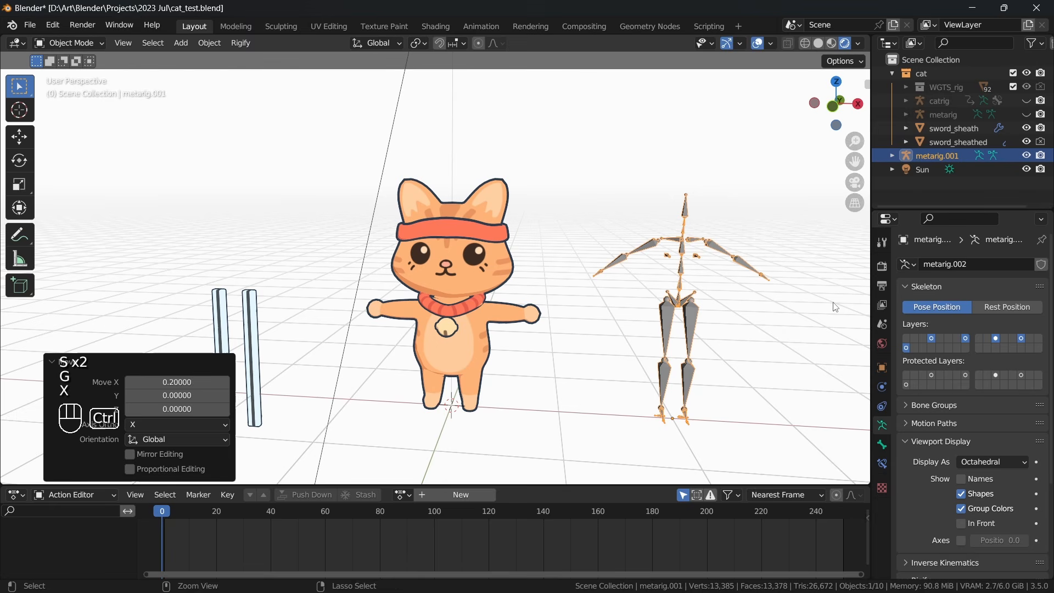
Unhide the cat's metarig and expand its Rigify settings.
{"action": "left_click", "coordinate": [1025, 114]}
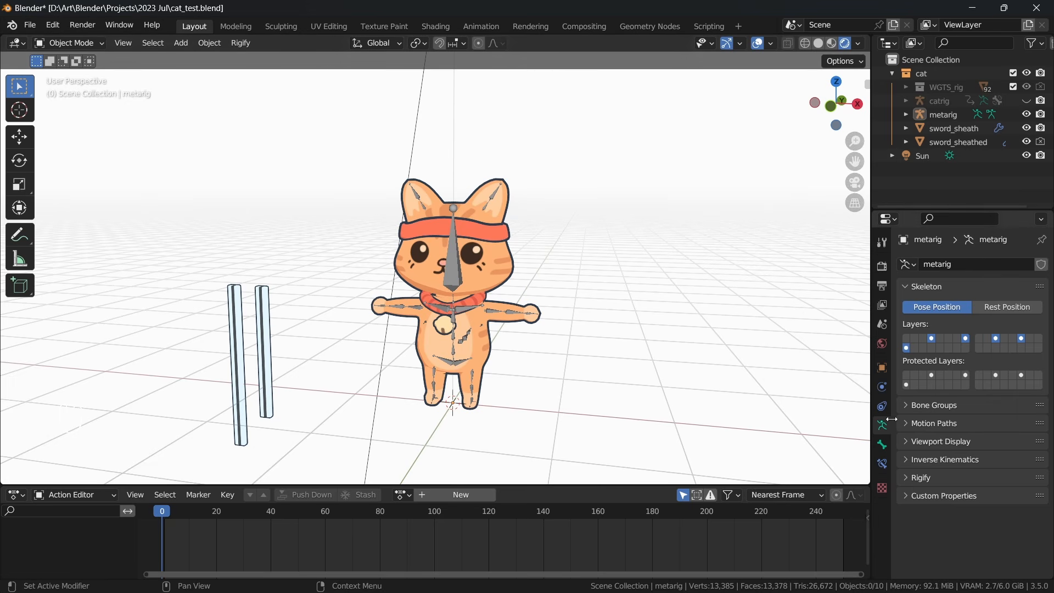
{"action": "left_click", "coordinate": [926, 478]}
{"action": "scroll", "coordinate": [949, 353], "scroll_direction": "down", "scroll_amount": 1}
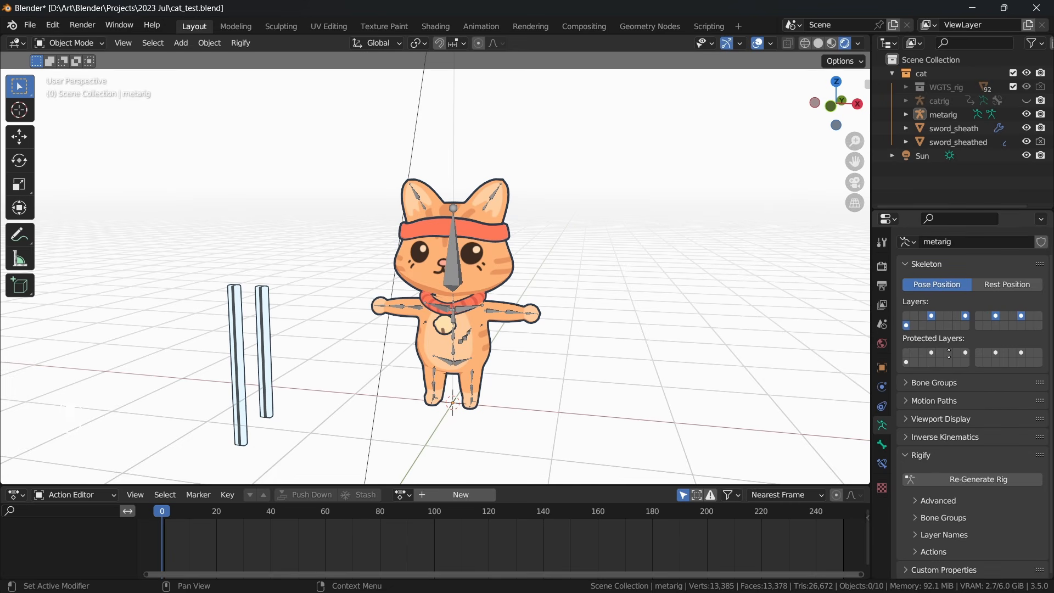
Enter Edit Mode on the metarig and look through the Rigify sample rig types from basic.copy_chain to spines.super_spine.
{"action": "key", "text": "Tab"}
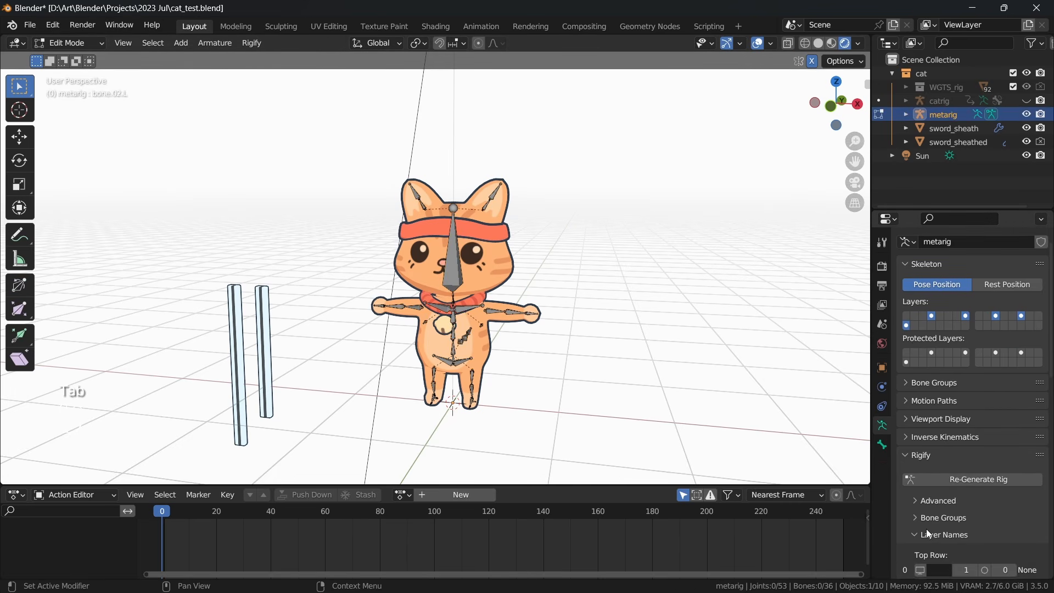
{"action": "left_click", "coordinate": [939, 552]}
{"action": "scroll", "coordinate": [940, 552], "scroll_direction": "down", "scroll_amount": 6}
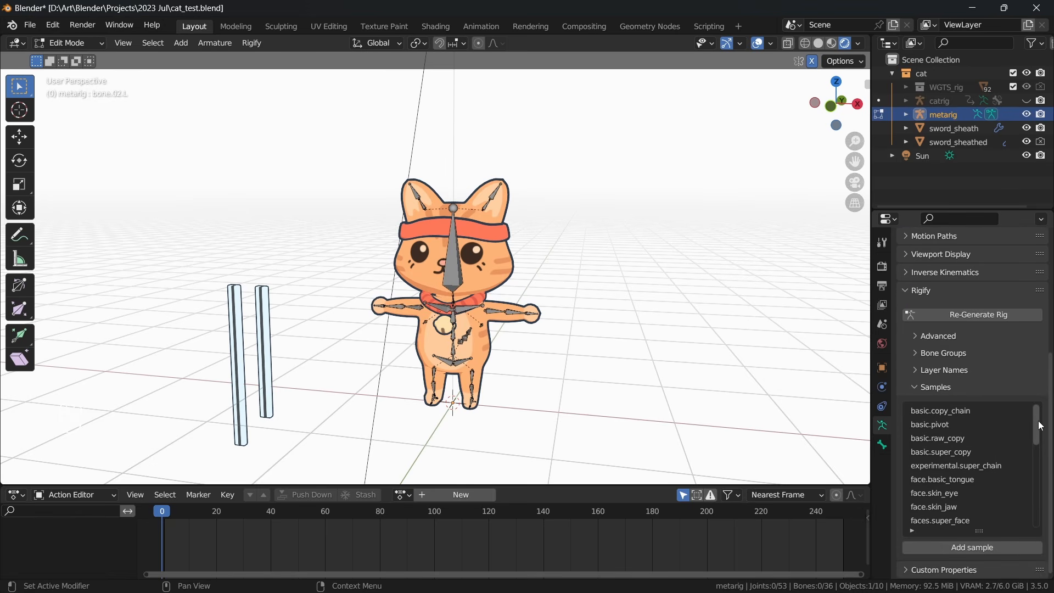
{"action": "left_click_drag", "start_coordinate": [1042, 425], "coordinate": [1033, 516]}
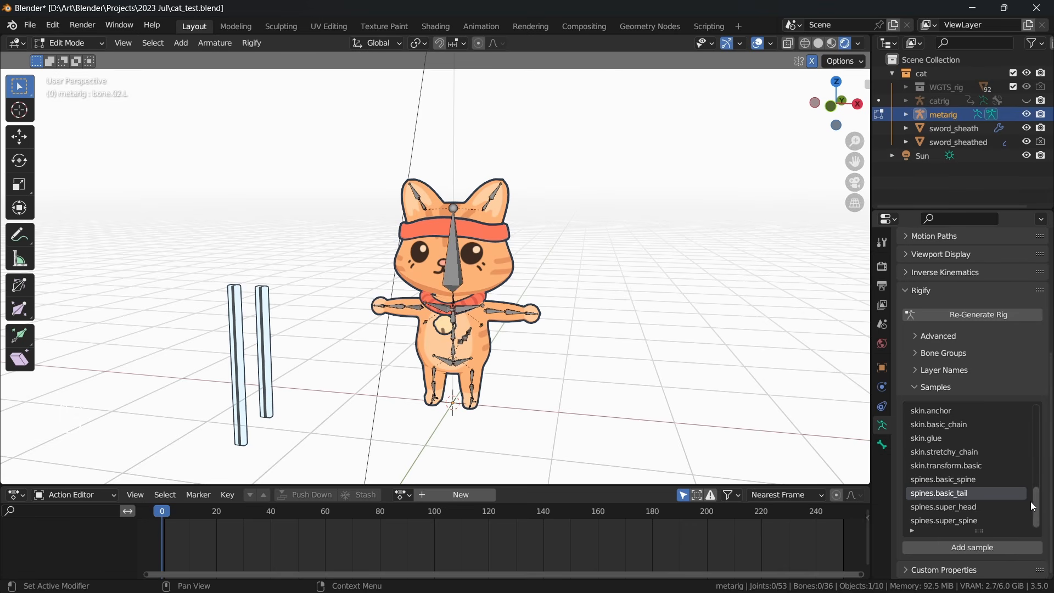
{"action": "left_click_drag", "start_coordinate": [1036, 502], "coordinate": [1039, 425]}
Examine the cat's metarig from the side and select the tail bones to show their placement.
{"action": "middle_click_drag", "start_coordinate": [567, 292], "coordinate": [488, 324]}
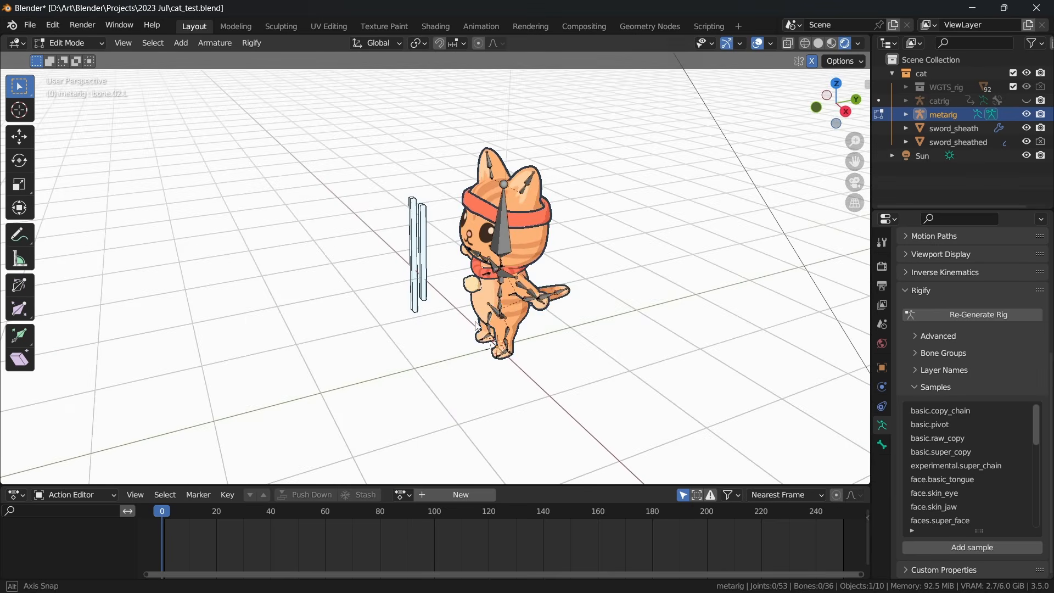
{"action": "middle_click_drag", "start_coordinate": [602, 311], "coordinate": [449, 301], "text": "shift"}
{"action": "left_click_drag", "start_coordinate": [449, 301], "coordinate": [526, 319]}
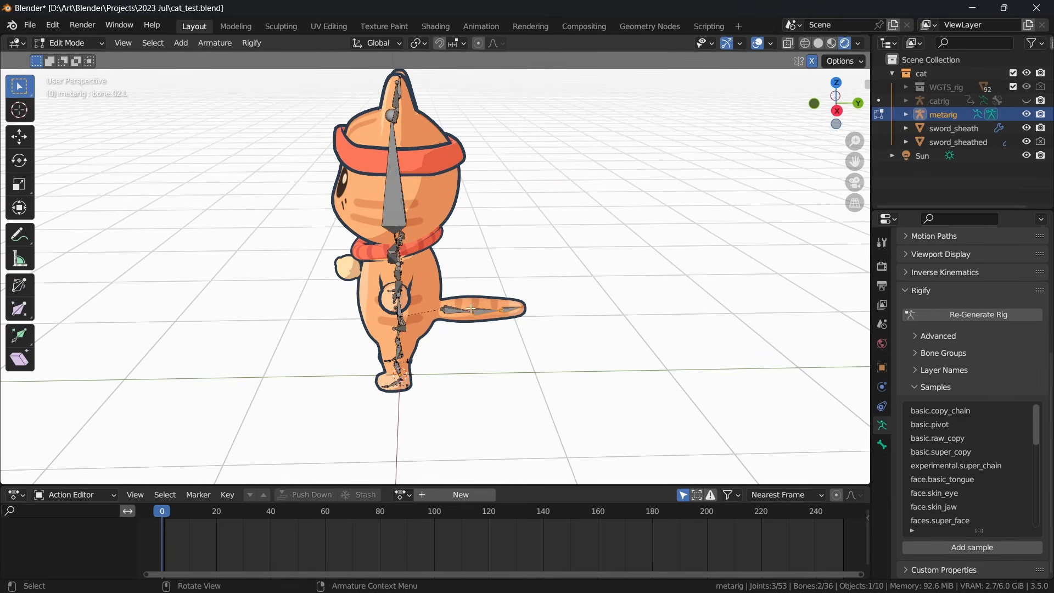
{"action": "left_click_drag", "start_coordinate": [448, 277], "coordinate": [527, 324]}
{"action": "middle_click_drag", "start_coordinate": [512, 324], "coordinate": [849, 382]}
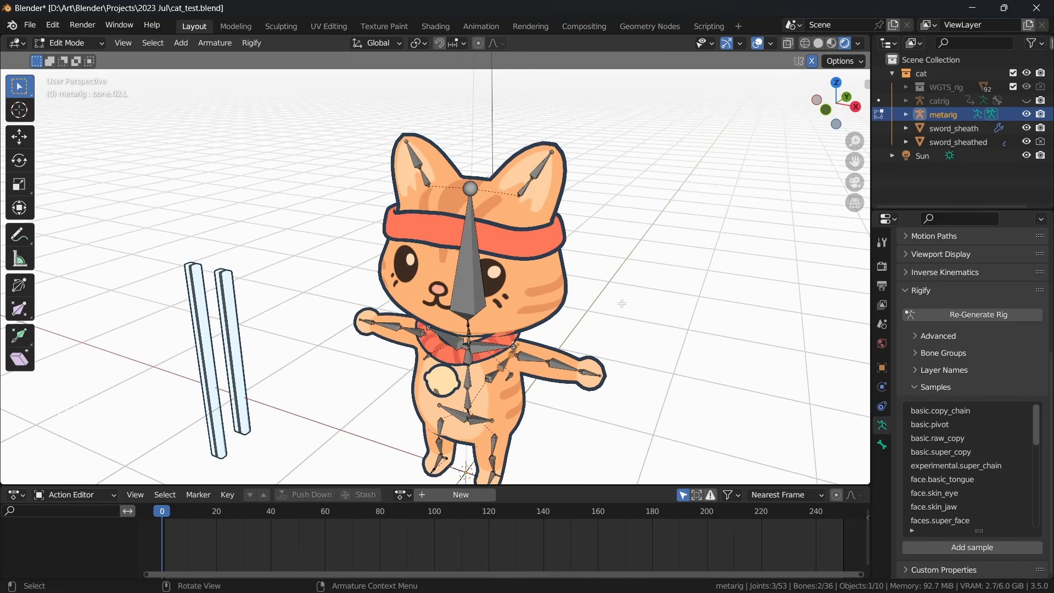
Examine the metarig's ear bones from the front by selecting them on both ears.
{"action": "middle_click_drag", "start_coordinate": [566, 211], "coordinate": [587, 201]}
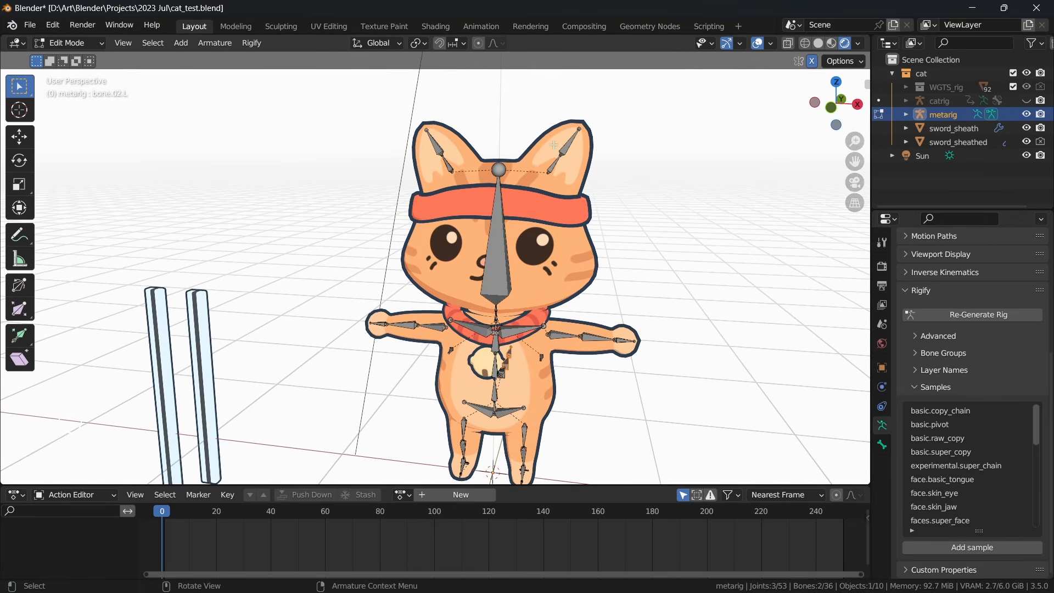
{"action": "left_click_drag", "start_coordinate": [535, 137], "coordinate": [589, 176]}
{"action": "left_click", "coordinate": [430, 132]}
{"action": "middle_click_drag", "start_coordinate": [637, 280], "coordinate": [621, 287], "text": "shift"}
Leave Edit Mode, hide the metarig, and show and select the generated catrig armature.
{"action": "key", "text": "Tab"}
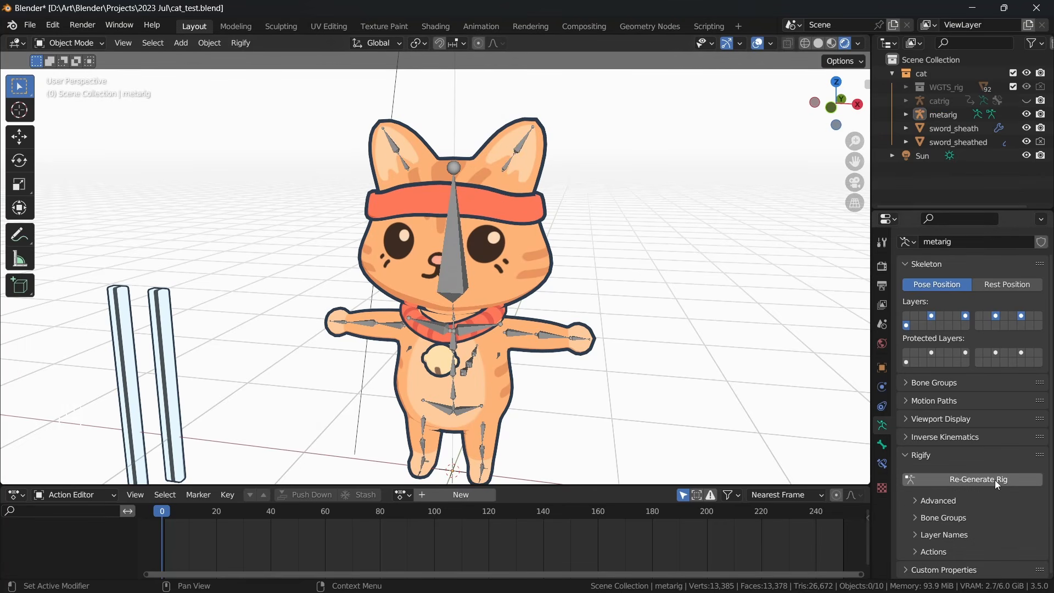
{"action": "left_click", "coordinate": [1027, 114]}
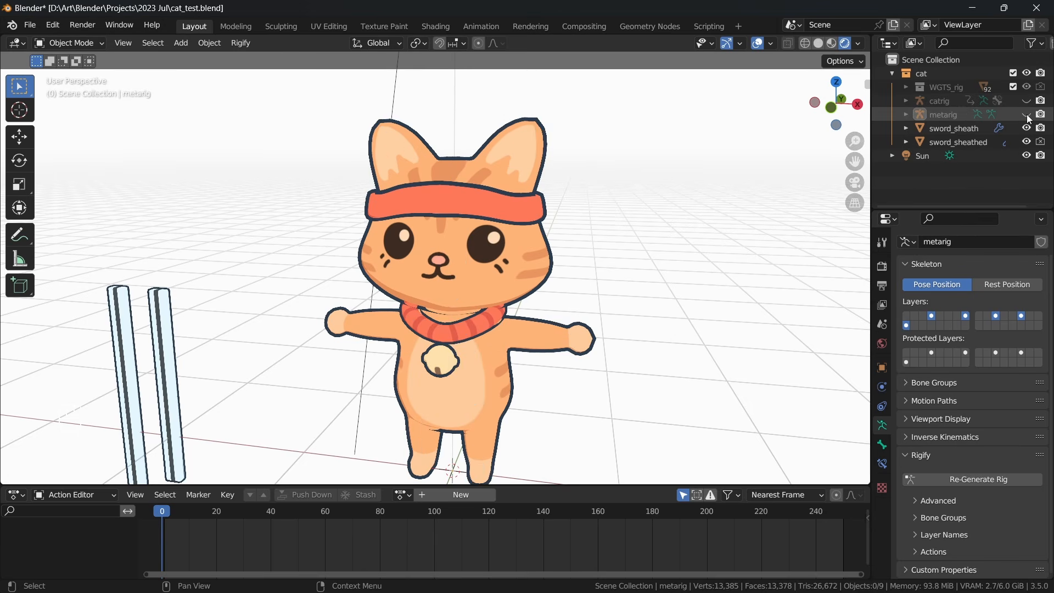
{"action": "left_click", "coordinate": [1027, 101]}
{"action": "middle_click_drag", "start_coordinate": [571, 278], "coordinate": [560, 307], "text": "ctrl"}
{"action": "left_click", "coordinate": [541, 285]}
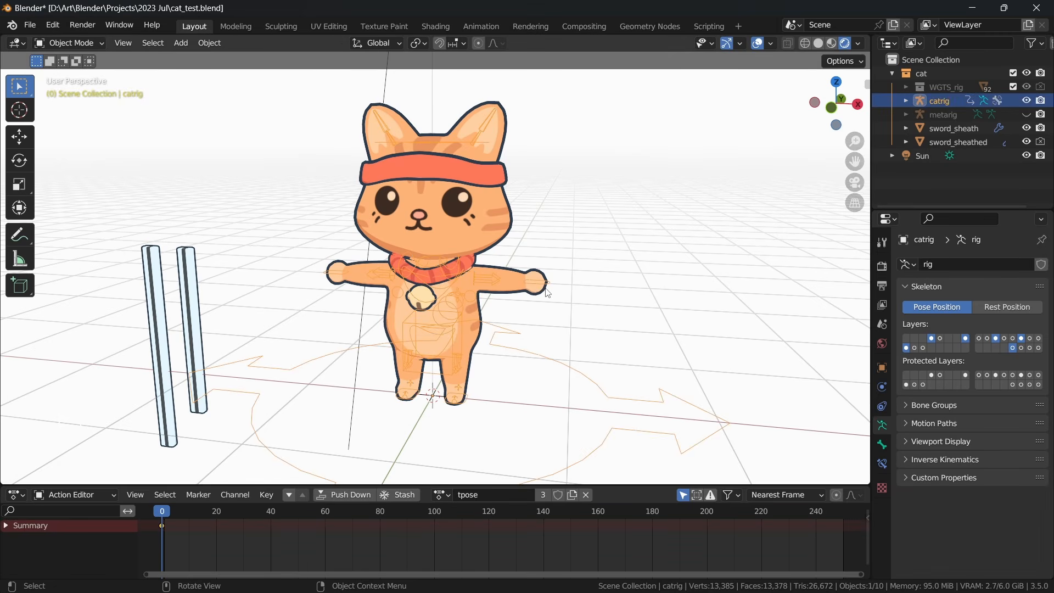
Enter Pose Mode on catrig and try moving the hand_ik.L control.
{"action": "key", "text": "Tab"}
{"action": "left_click", "coordinate": [547, 344]}
{"action": "left_click", "coordinate": [541, 285]}
{"action": "key", "text": "g"}
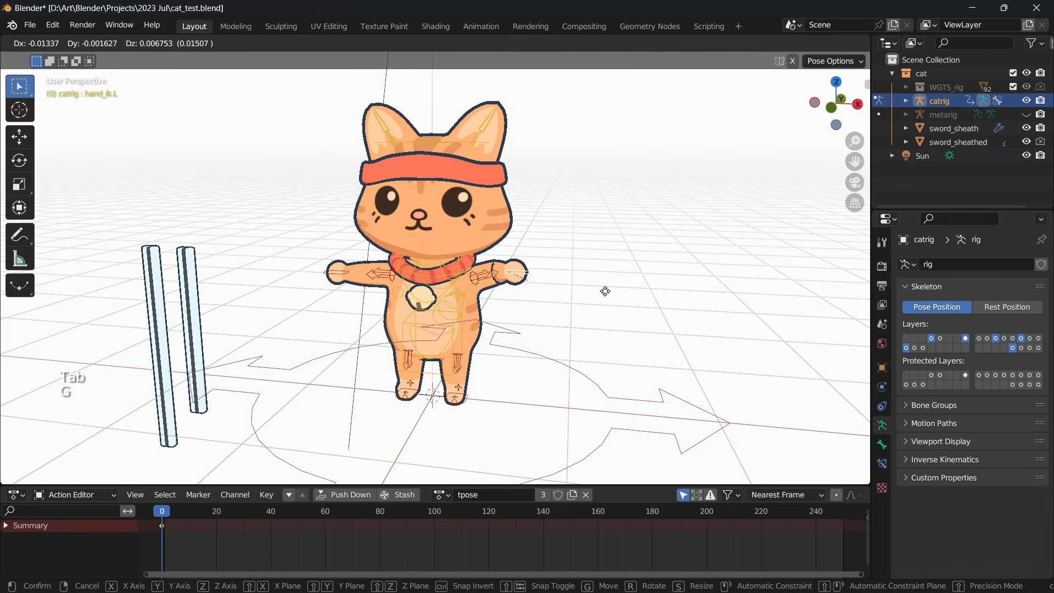
{"action": "left_click", "coordinate": [611, 292]}
Select the catrig's head control and try rotating it freely.
{"action": "left_click", "coordinate": [441, 150]}
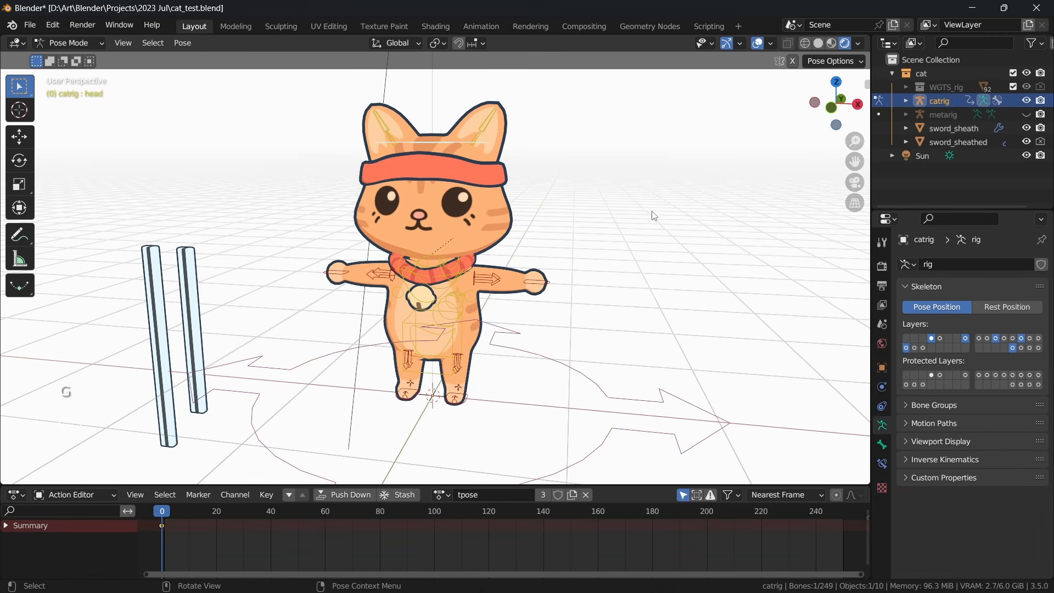
{"action": "key", "text": "r"}
{"action": "key", "text": "r"}
{"action": "left_click", "coordinate": [619, 231]}
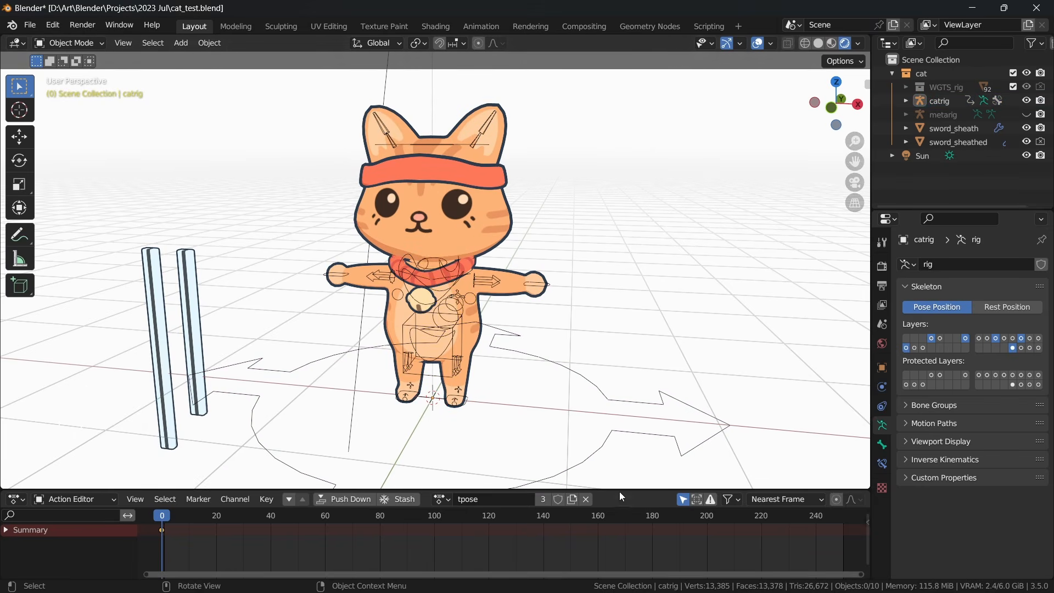
Enlarge the Action Editor, assign the sharpening action to catrig, and play the animation.
{"action": "left_click_drag", "start_coordinate": [619, 491], "coordinate": [565, 451]}
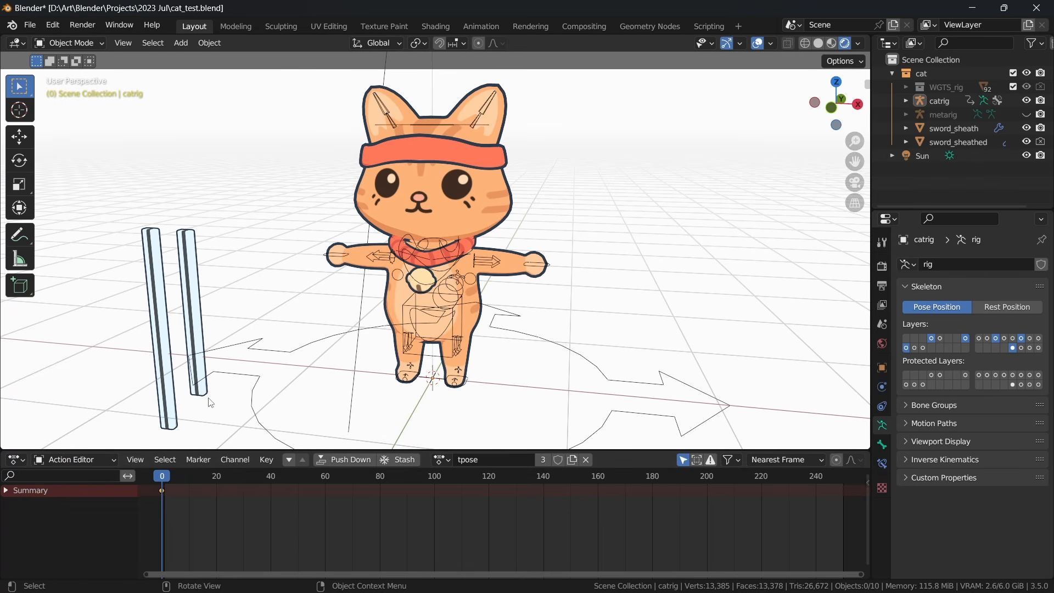
{"action": "left_click", "coordinate": [445, 459]}
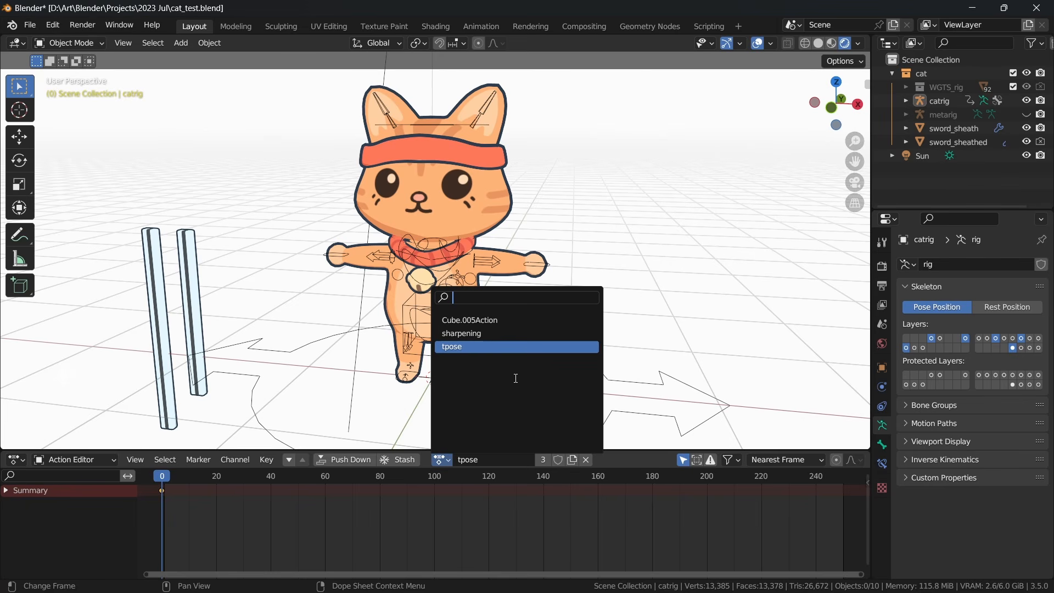
{"action": "left_click", "coordinate": [481, 334]}
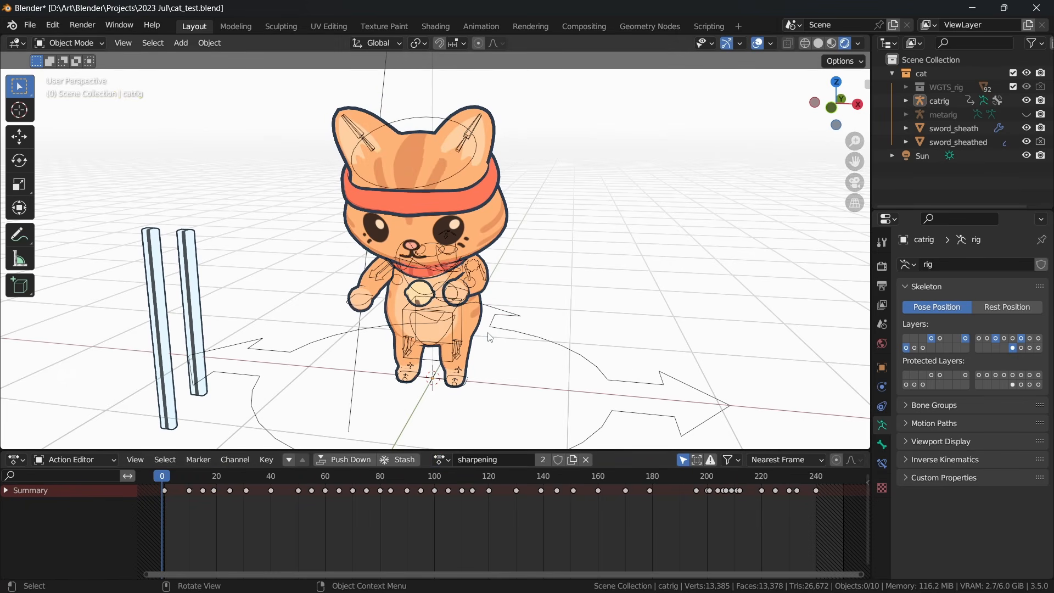
{"action": "key", "text": "shift+space"}
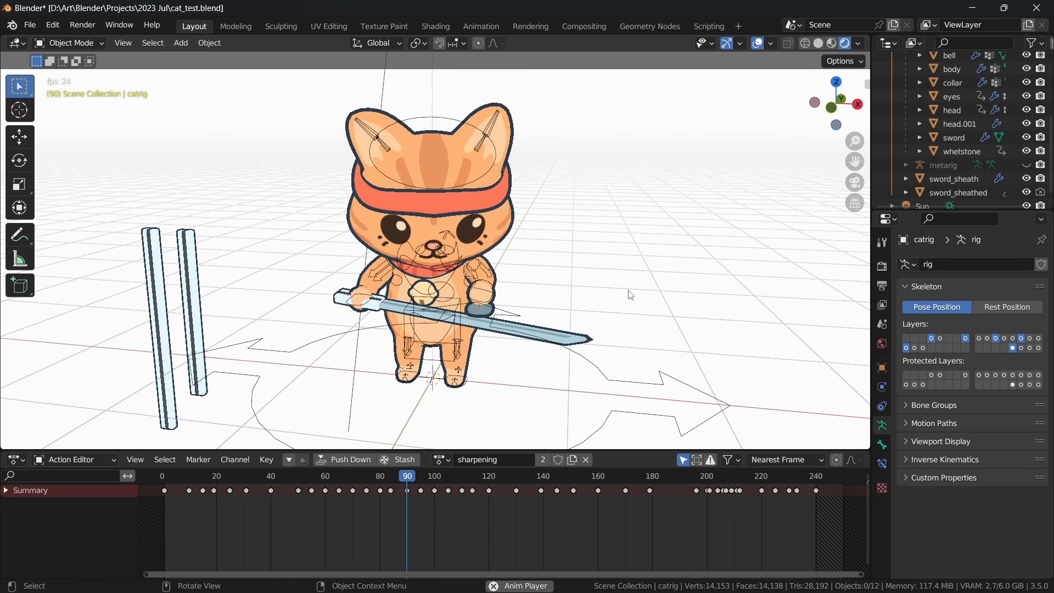
Toggle the viewport overlays and select the cat's eyes object.
{"action": "left_click", "coordinate": [757, 44]}
{"action": "left_click", "coordinate": [453, 222]}
{"action": "middle_click_drag", "start_coordinate": [522, 229], "coordinate": [609, 212]}
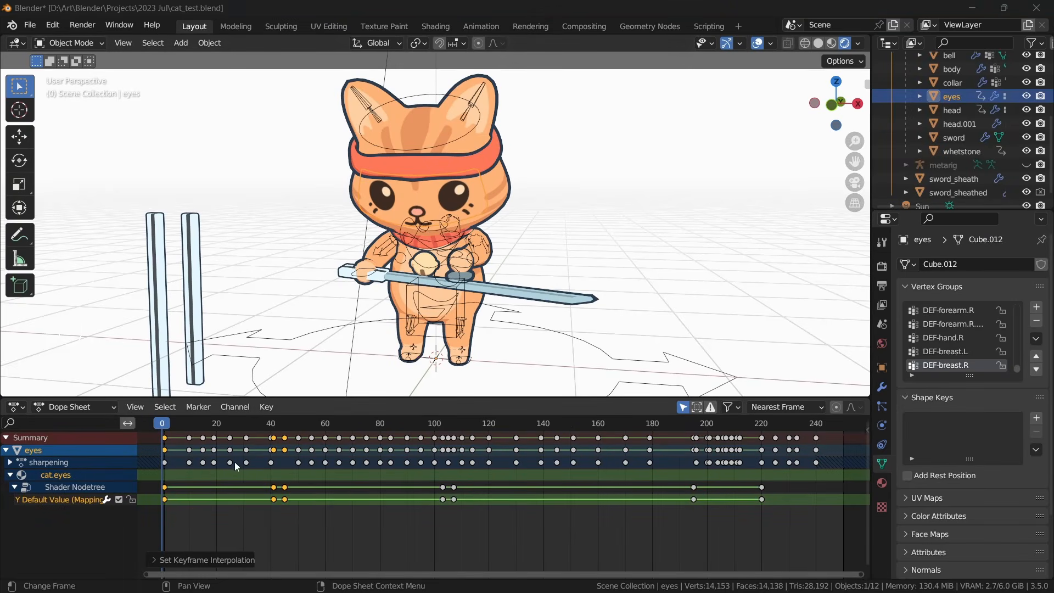
Clear the keyframe selection and preview the eye animation up to about frame 68.
{"action": "left_click", "coordinate": [246, 526]}
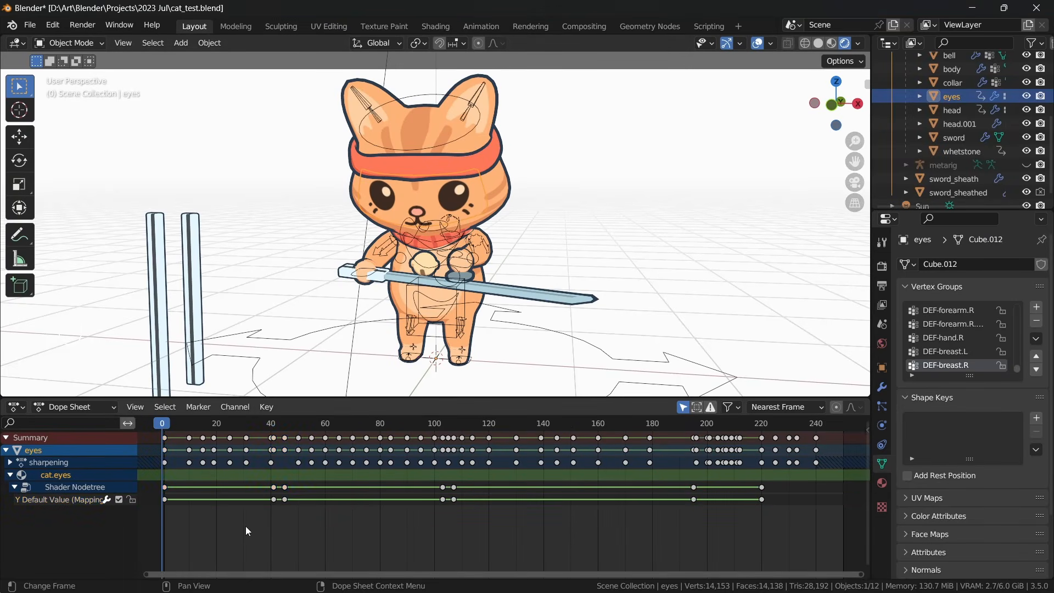
{"action": "key", "text": "shift+space"}
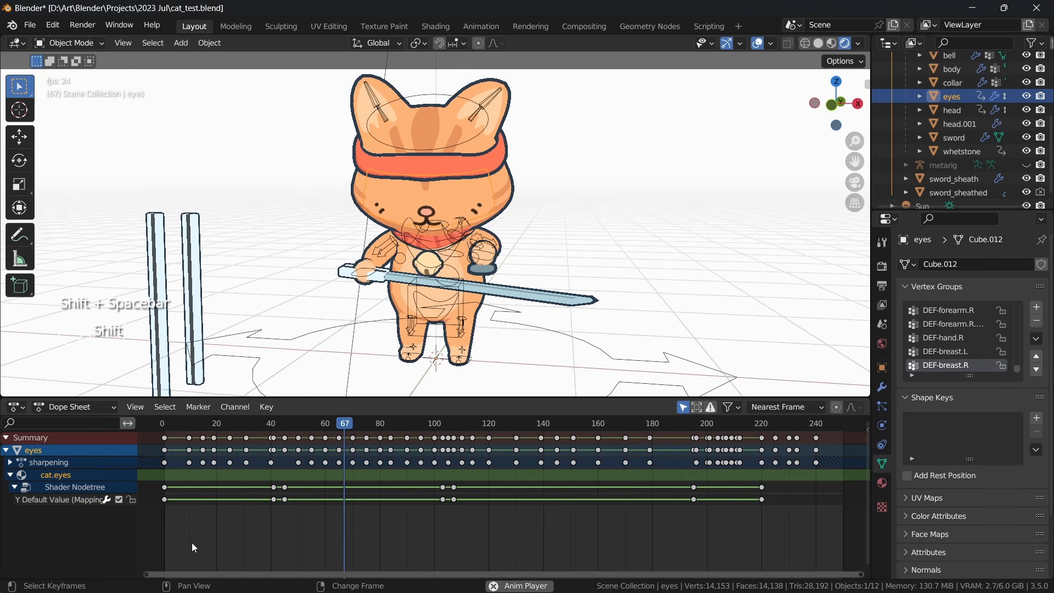
{"action": "key", "text": "shift+space"}
Set the first three keyframes of the cat.eyes mapping channel to Constant interpolation and replay from frame 0.
{"action": "left_click_drag", "start_coordinate": [156, 526], "coordinate": [327, 489]}
{"action": "key", "text": "t"}
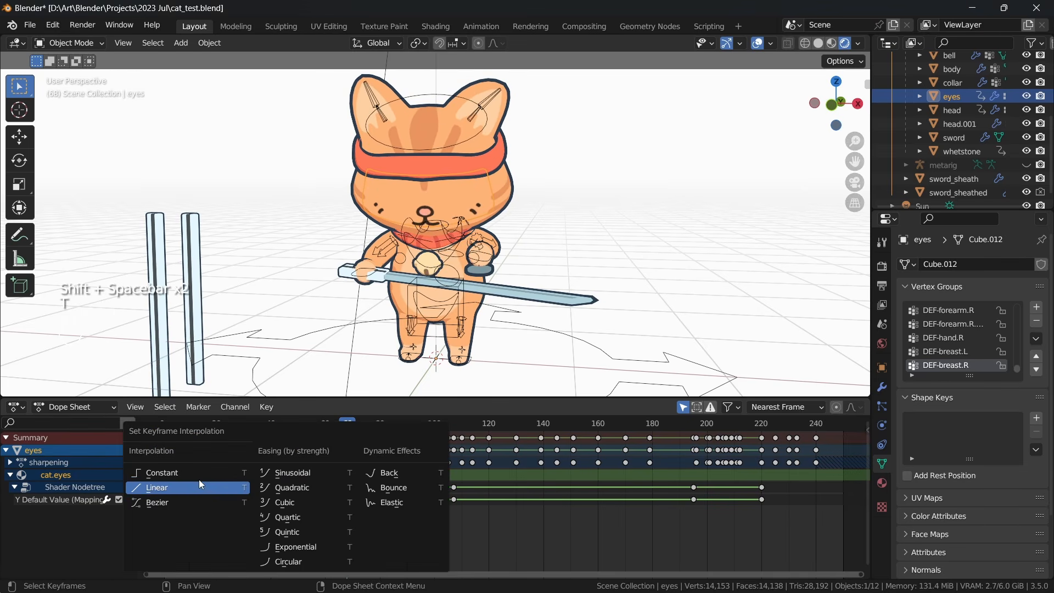
{"action": "left_click", "coordinate": [197, 476]}
{"action": "left_click_drag", "start_coordinate": [345, 427], "coordinate": [162, 423]}
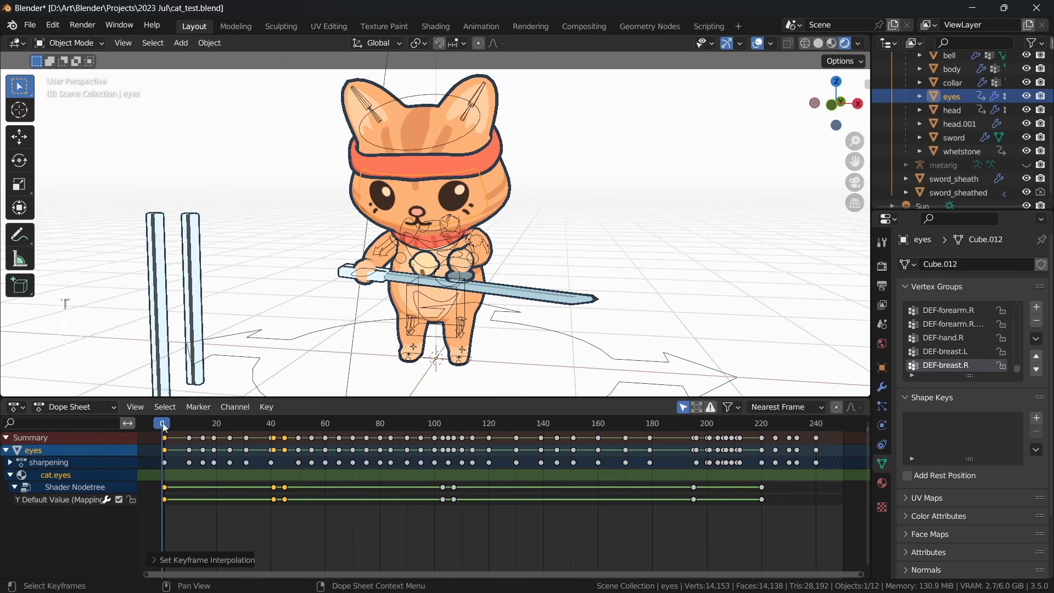
{"action": "left_click", "coordinate": [263, 558]}
{"action": "key", "text": "shift+space"}
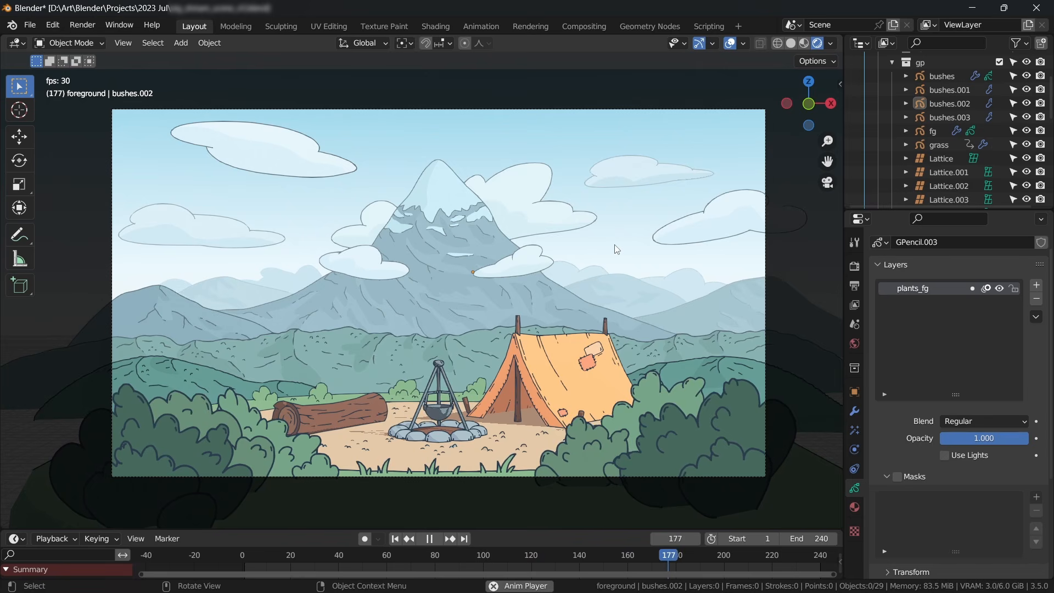
Show the overlays in the campsite scene and inspect the lattices around the foreground, tent and mountains.
{"action": "left_click", "coordinate": [744, 46]}
{"action": "left_click", "coordinate": [661, 193]}
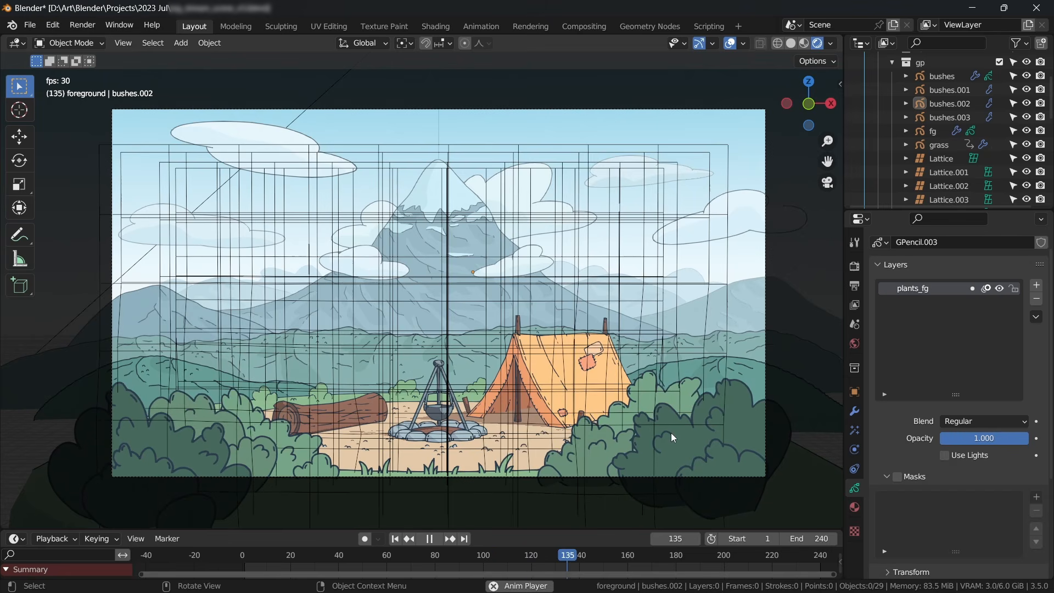
{"action": "middle_click_drag", "start_coordinate": [479, 411], "coordinate": [591, 351]}
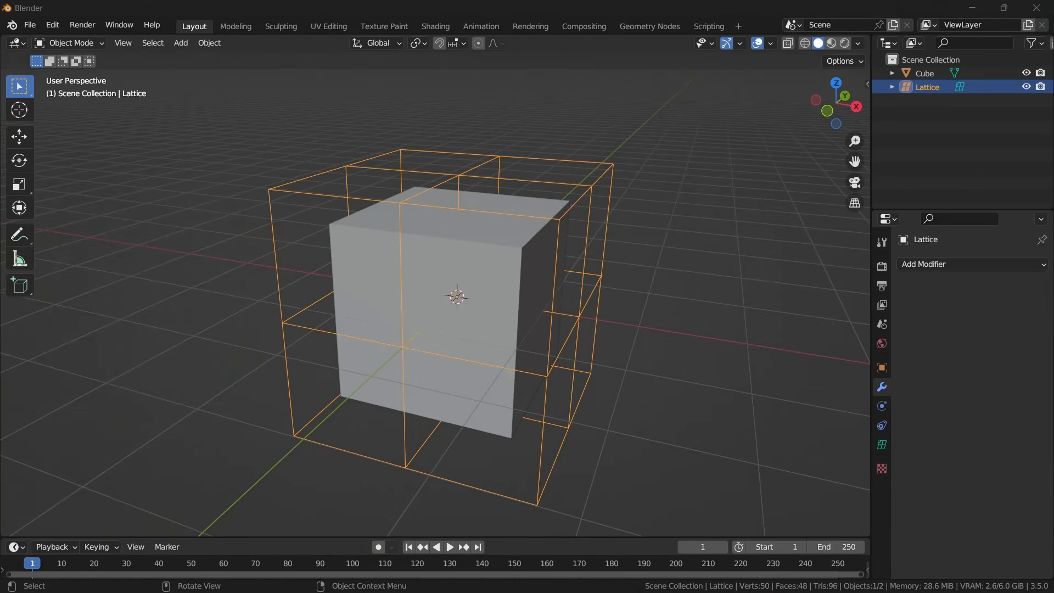
Add a Lattice modifier to the cube and assign the surrounding Lattice as its object.
{"action": "left_click", "coordinate": [484, 259]}
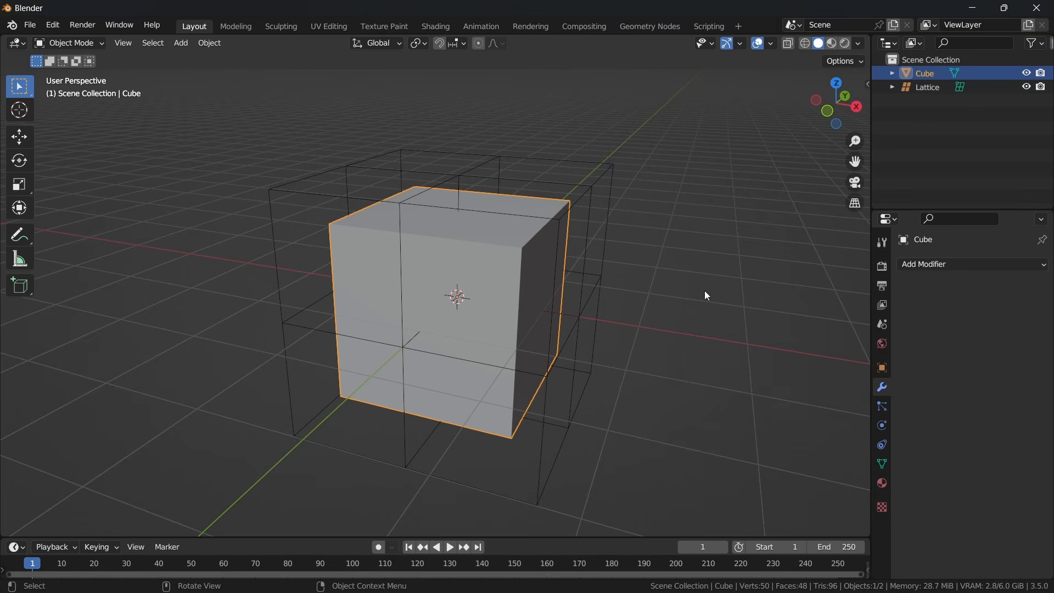
{"action": "left_click", "coordinate": [932, 266]}
{"action": "left_click", "coordinate": [909, 391]}
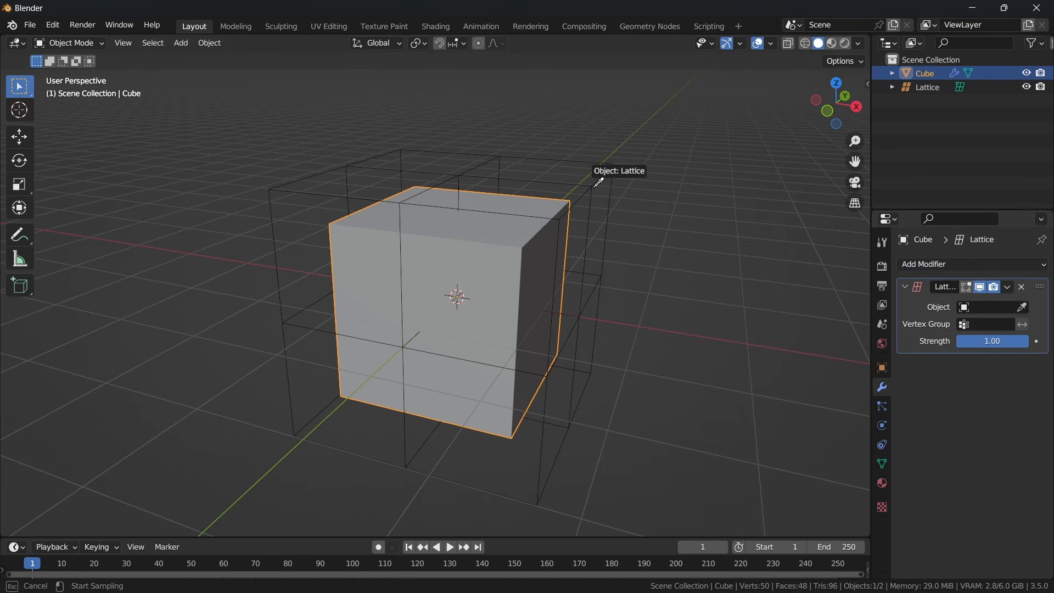
{"action": "left_click", "coordinate": [598, 184]}
Select the lattice around the cube and move the three points of one upper edge inward and down to deform it.
{"action": "left_click", "coordinate": [591, 195]}
{"action": "key", "text": "Tab"}
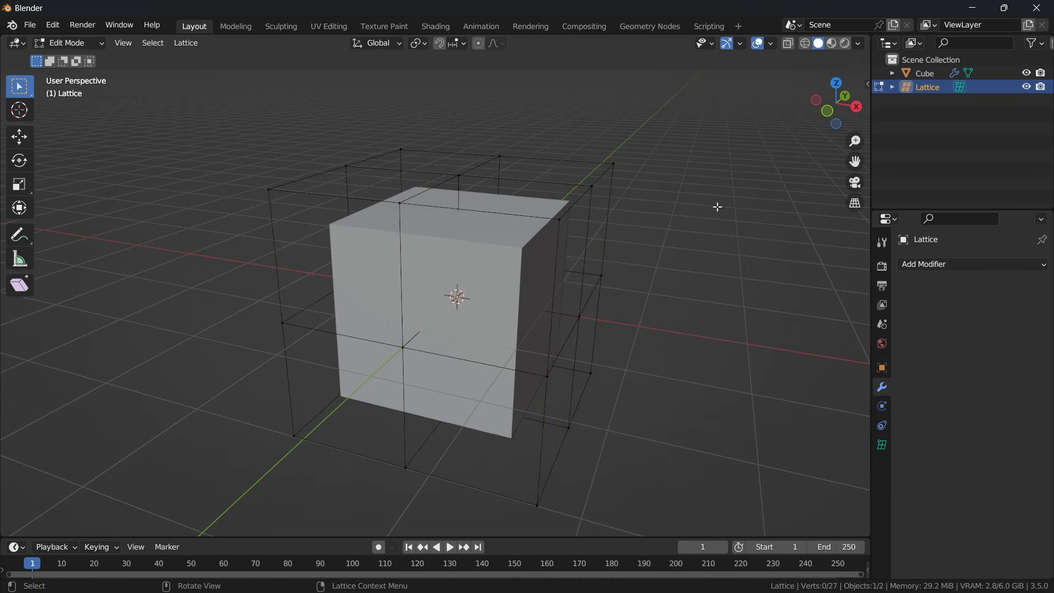
{"action": "left_click_drag", "start_coordinate": [535, 153], "coordinate": [673, 245]}
{"action": "key", "text": "g"}
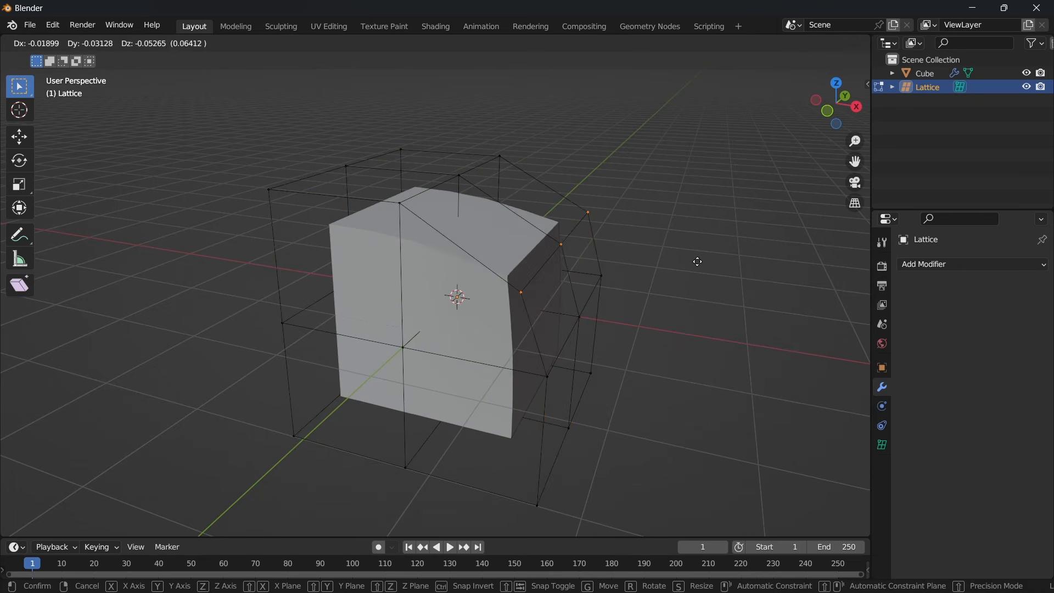
{"action": "left_click", "coordinate": [651, 265]}
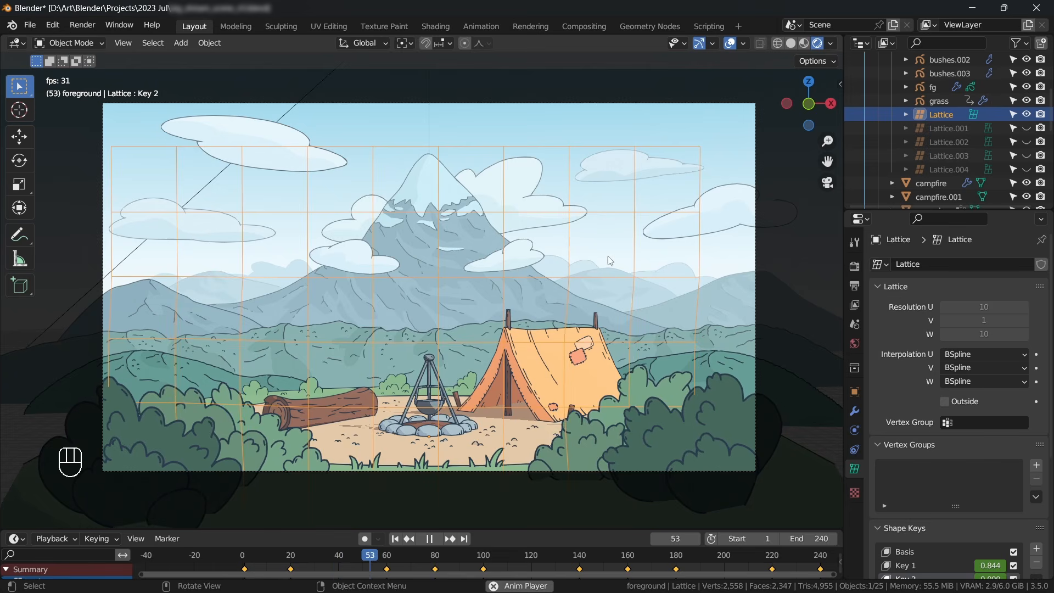
Examine the foreground bushes' Lattice modifier and the interpolation settings and shape keys of the lattice driving it.
{"action": "left_click", "coordinate": [664, 436]}
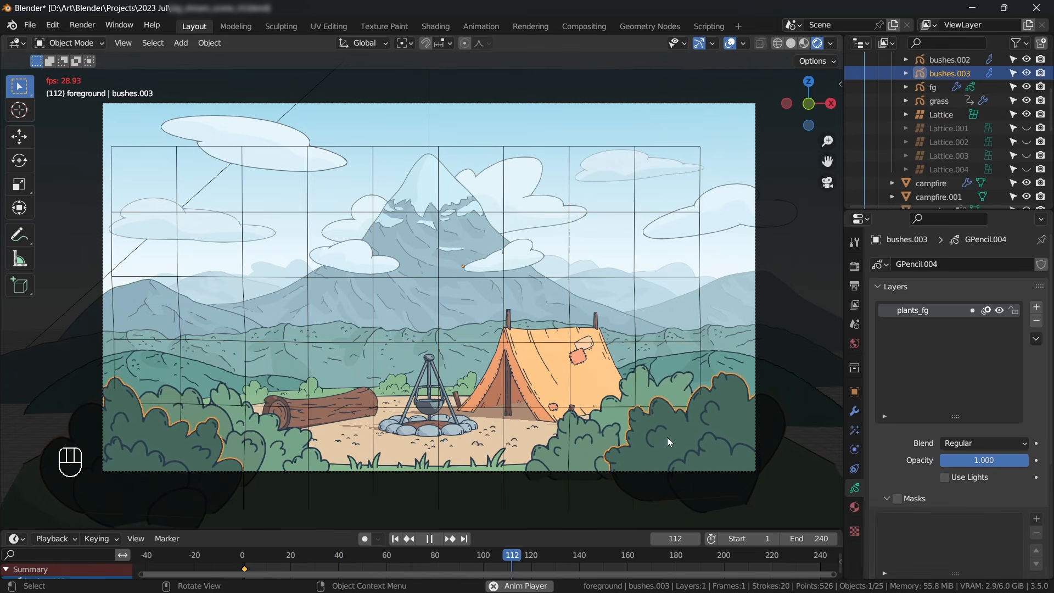
{"action": "left_click", "coordinate": [855, 411]}
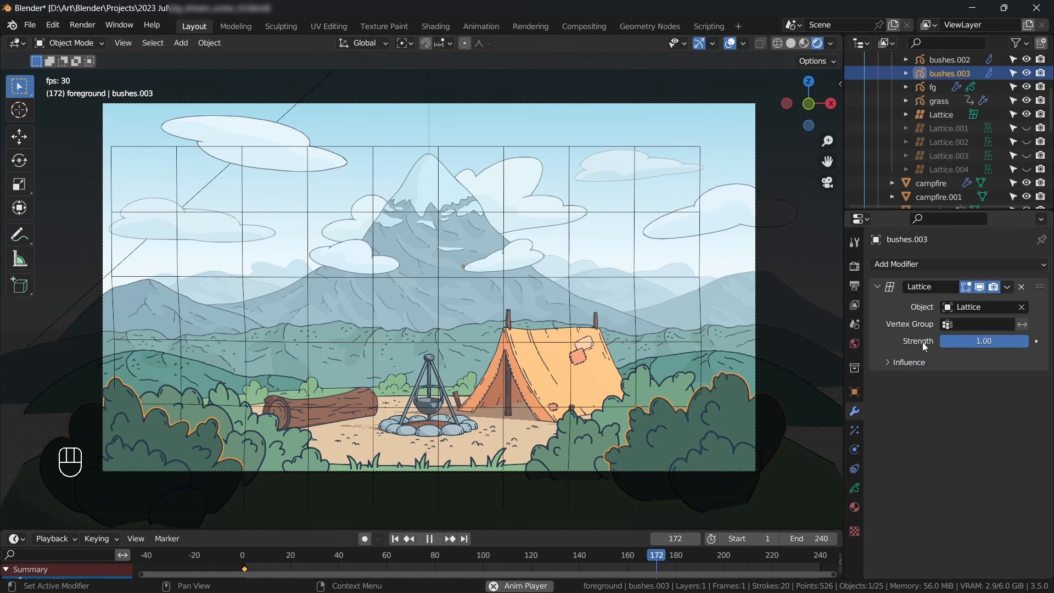
{"action": "left_click", "coordinate": [638, 212]}
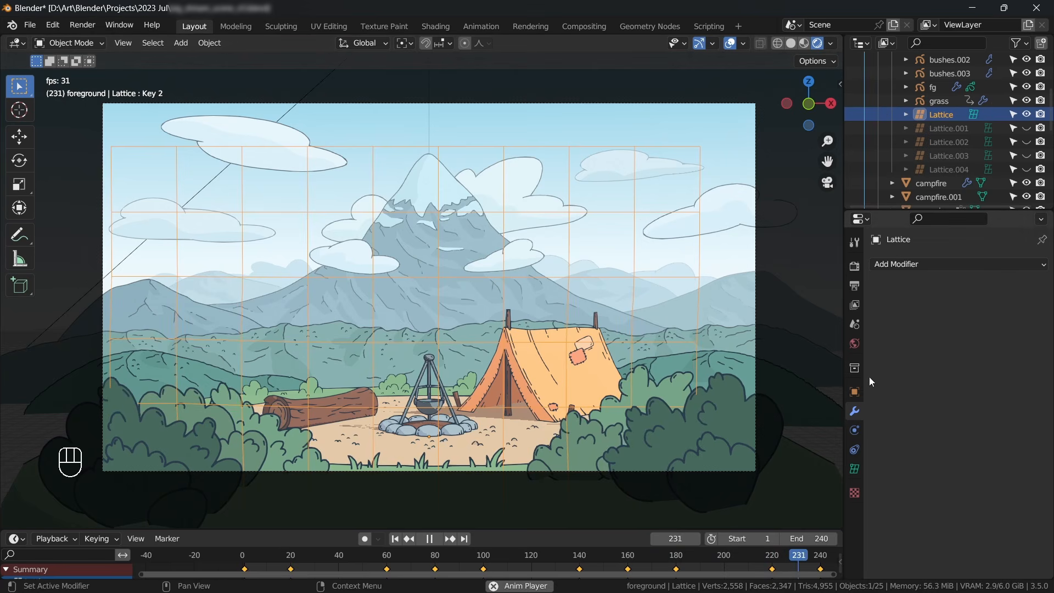
{"action": "left_click", "coordinate": [857, 472]}
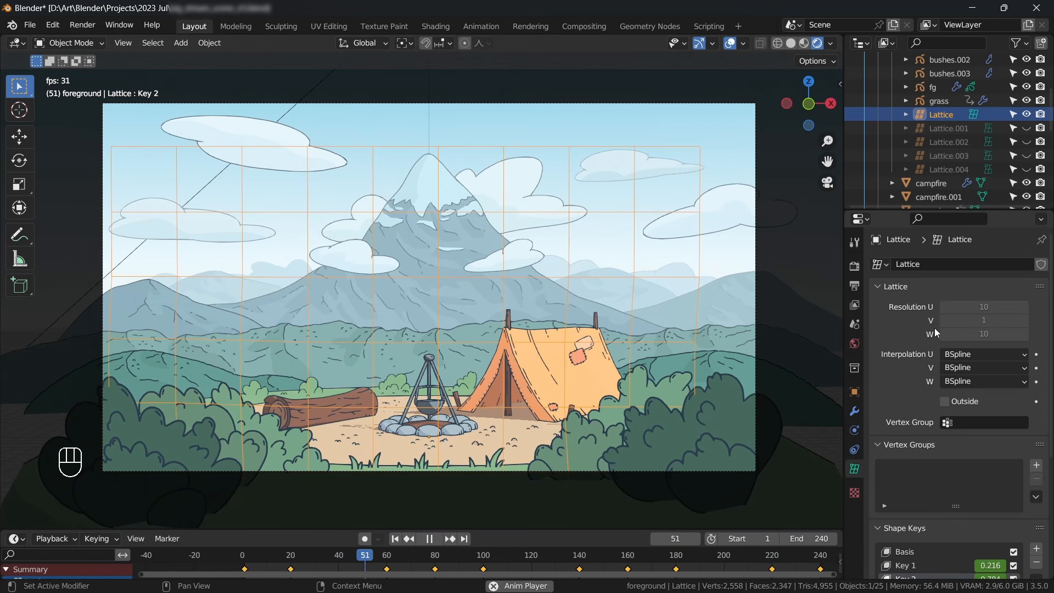
{"action": "middle_click_drag", "start_coordinate": [803, 373], "coordinate": [783, 241]}
{"action": "left_click", "coordinate": [828, 182]}
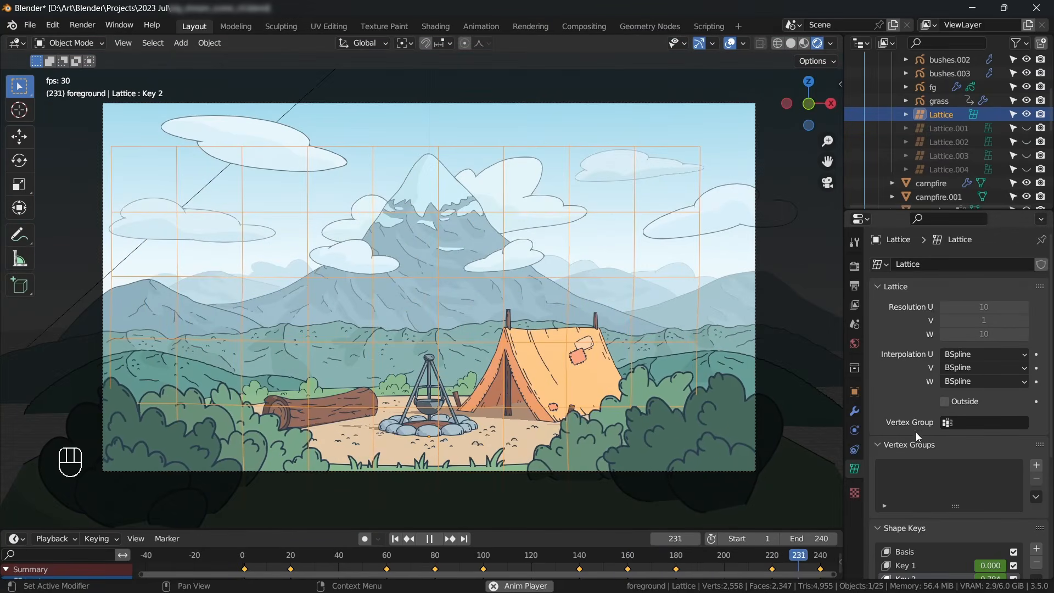
{"action": "scroll", "coordinate": [920, 235], "scroll_direction": "down", "scroll_amount": 8}
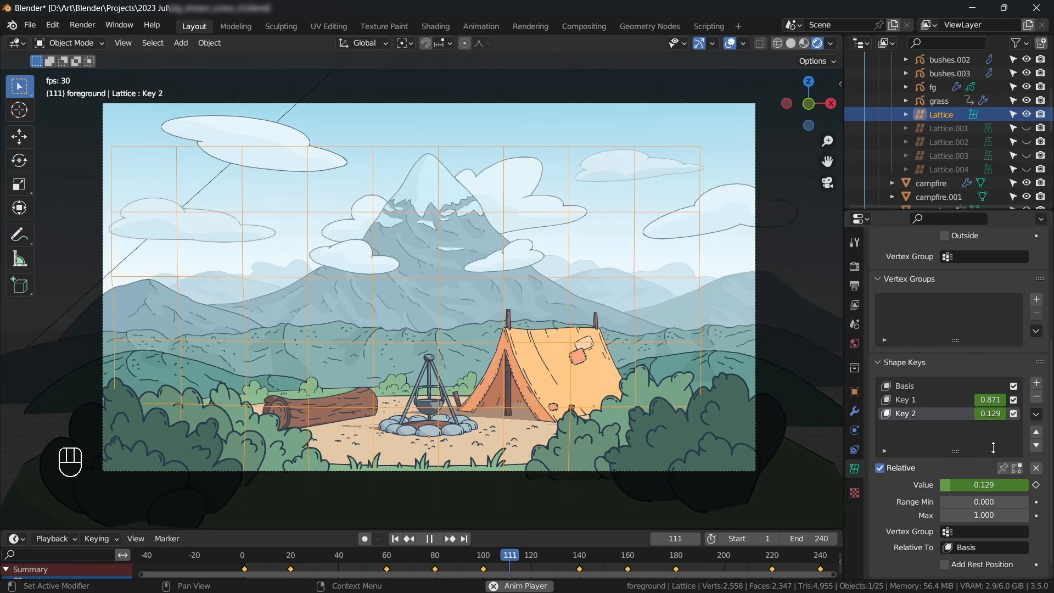
Stop playback and move a lattice point near the bushes beside the tent while editing shape key Key 1.
{"action": "key", "text": "Escape"}
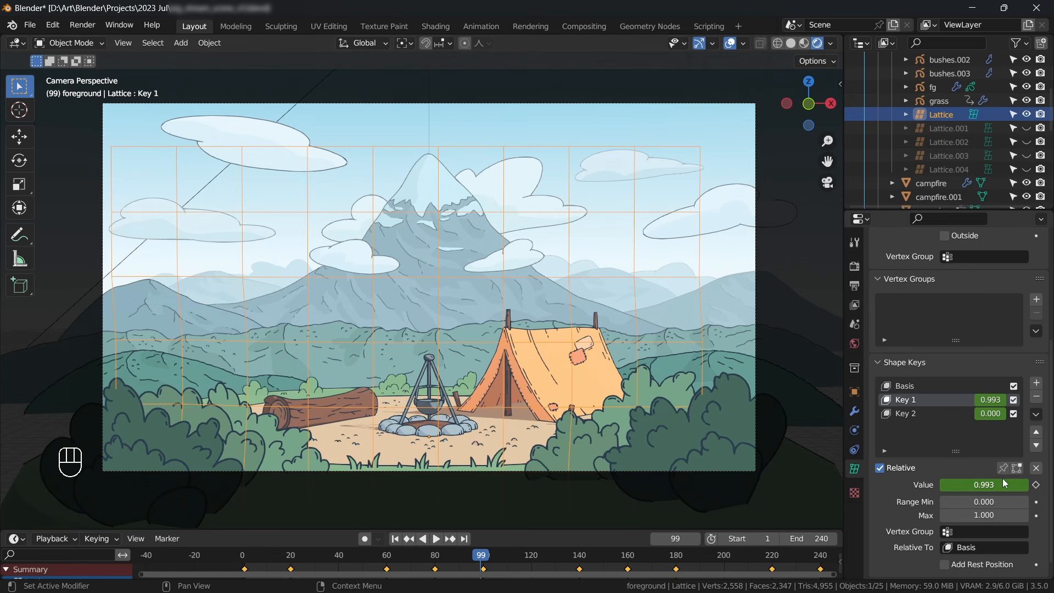
{"action": "mouse_move", "coordinate": [992, 485]}
{"action": "left_mouse_down"}
{"action": "mouse_move", "coordinate": [909, 488]}
{"action": "mouse_move", "coordinate": [987, 486]}
{"action": "left_mouse_up"}
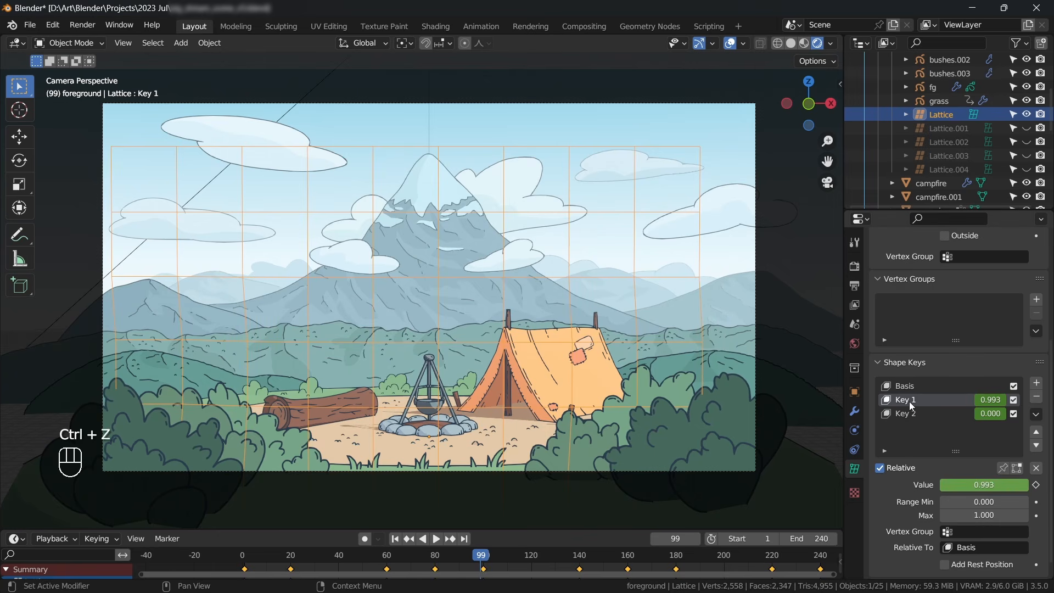
{"action": "key", "text": "Tab"}
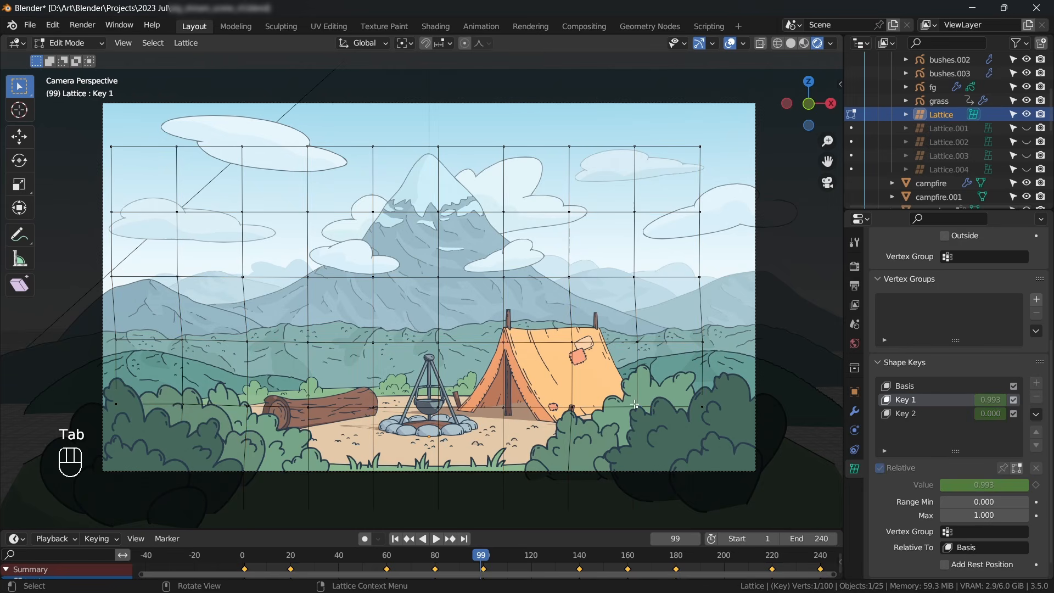
{"action": "key", "text": "g"}
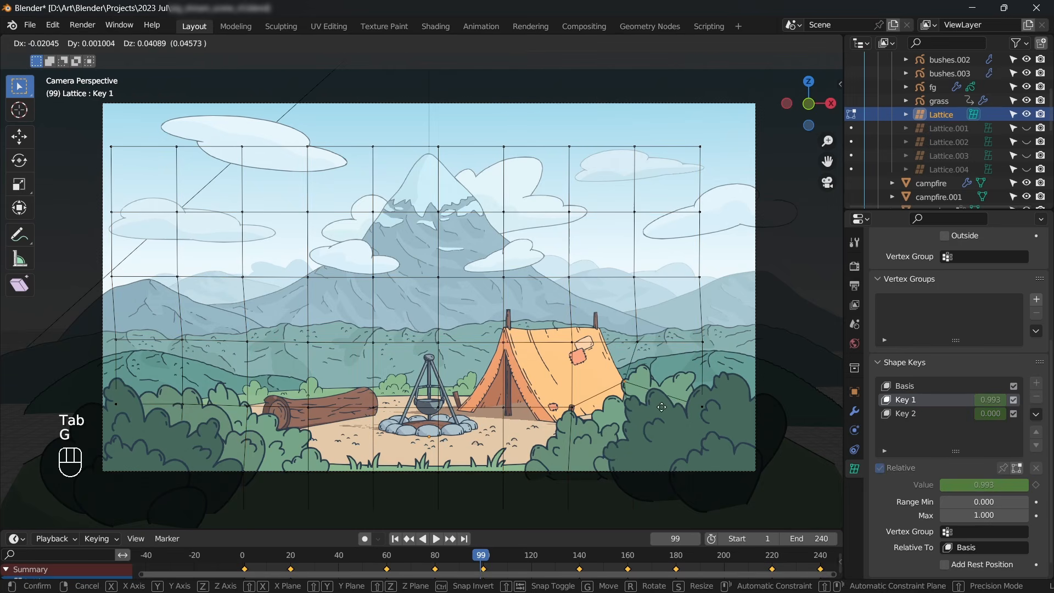
{"action": "left_click", "coordinate": [645, 386]}
{"action": "key", "text": "Tab"}
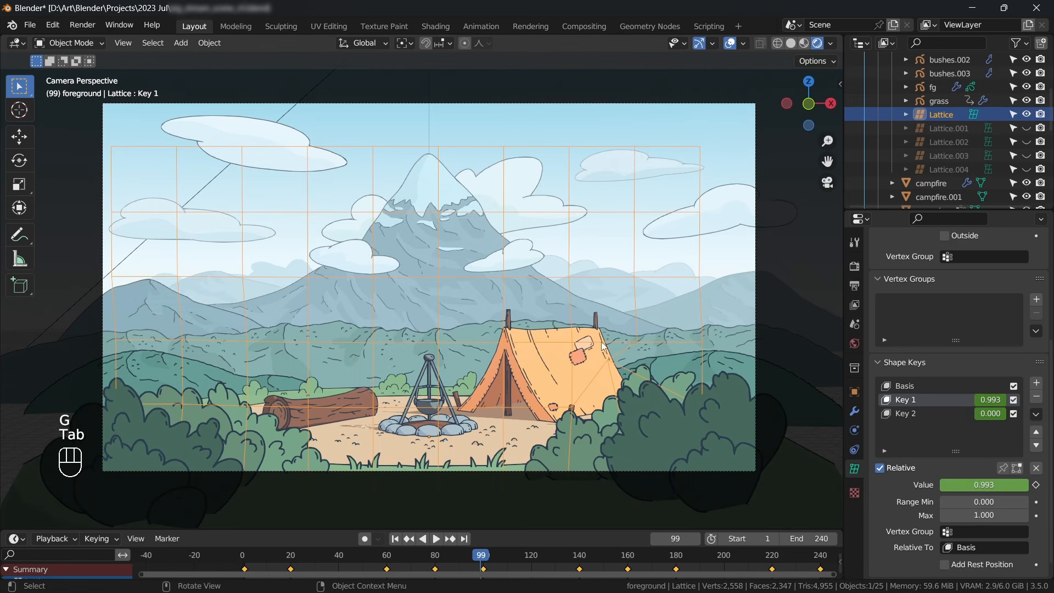
Play the campsite animation, return to frame 1 and replay it to review the bush movement.
{"action": "key", "text": "shift+space"}
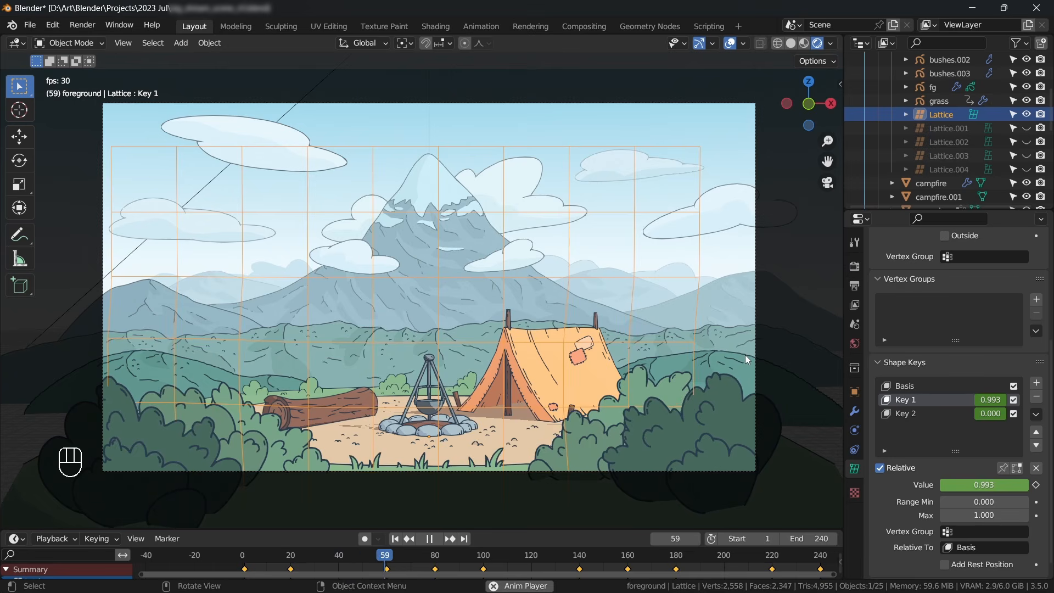
{"action": "key", "text": "shift+space"}
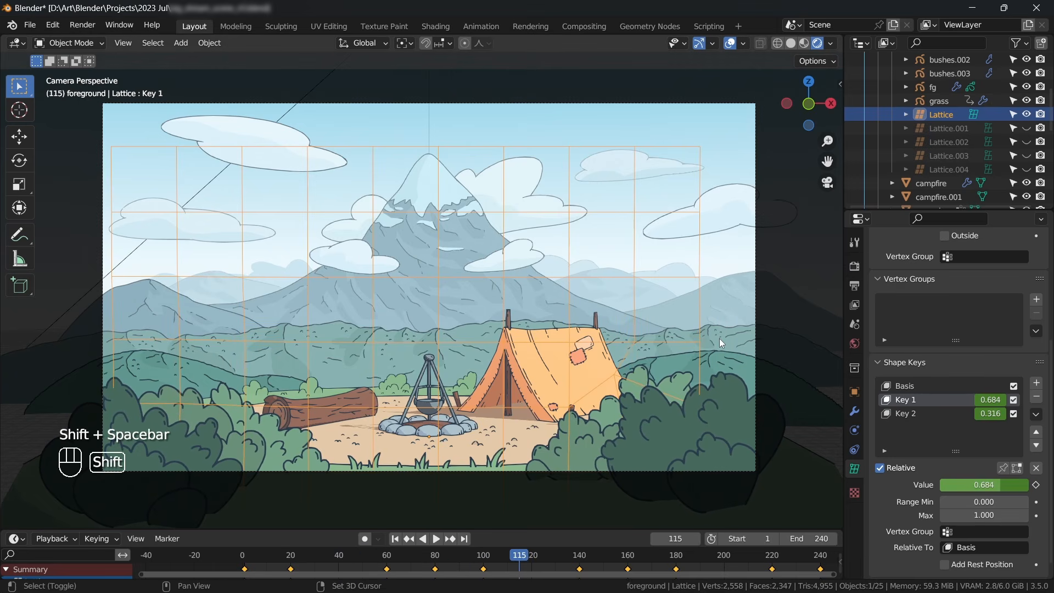
{"action": "key", "text": "shift+Left"}
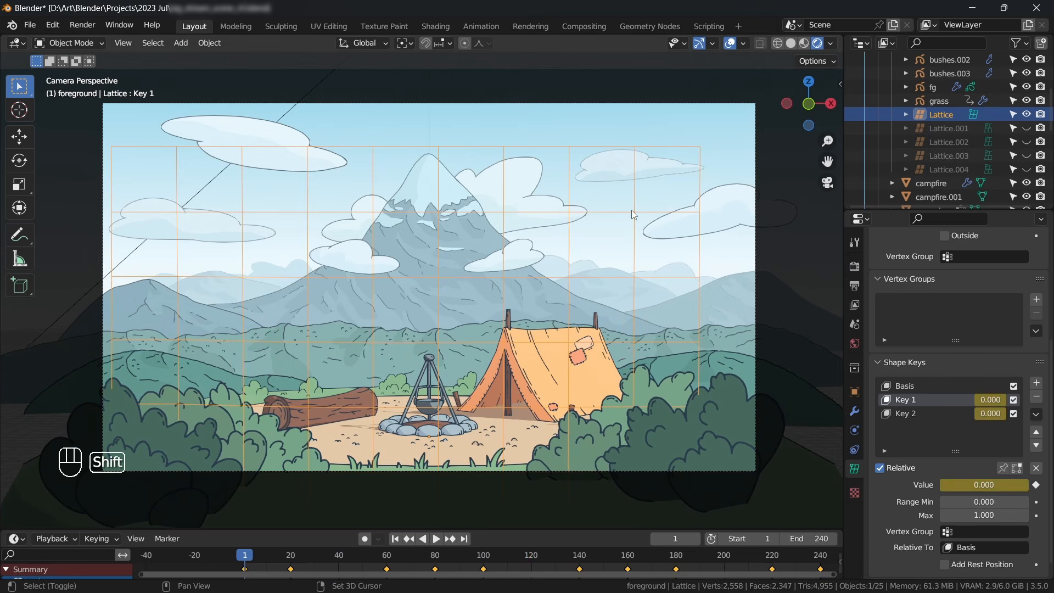
{"action": "key", "text": "shift+space"}
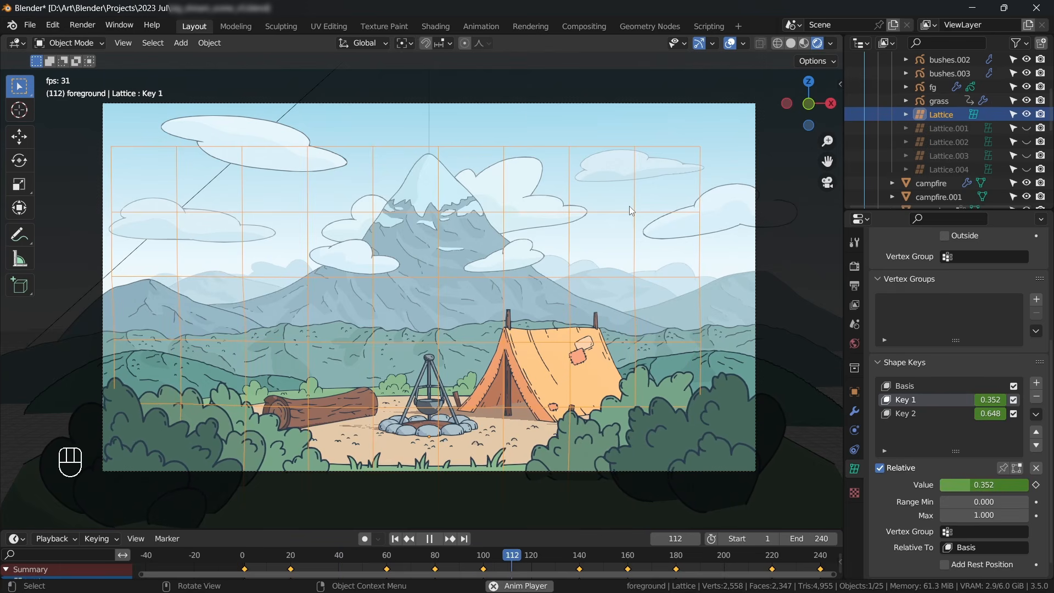
{"action": "left_click", "coordinate": [743, 43]}
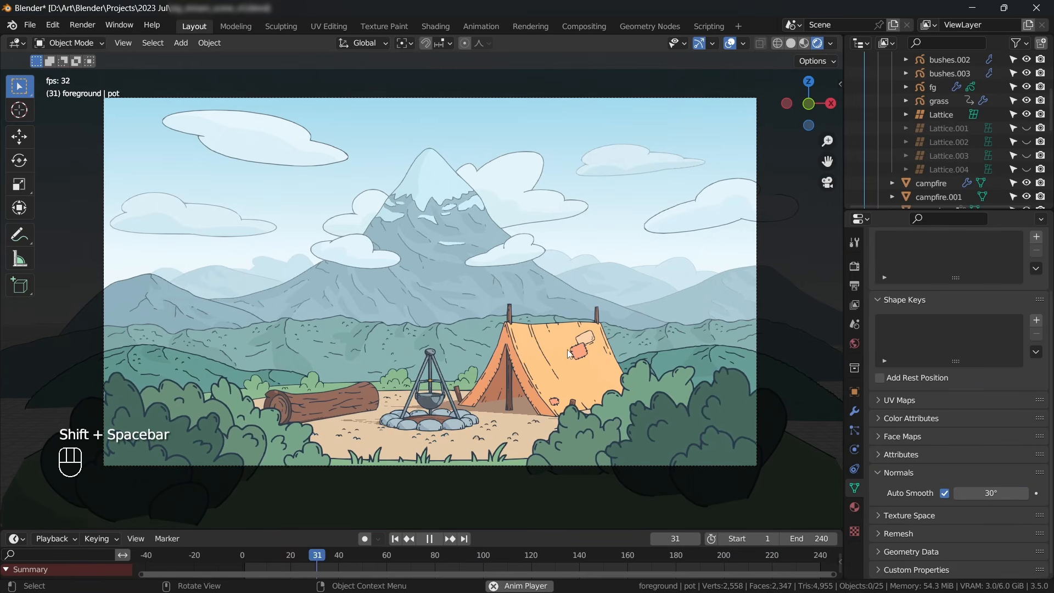
Select the cooking pot above the campfire and examine its swinging animation up close.
{"action": "left_click", "coordinate": [479, 406]}
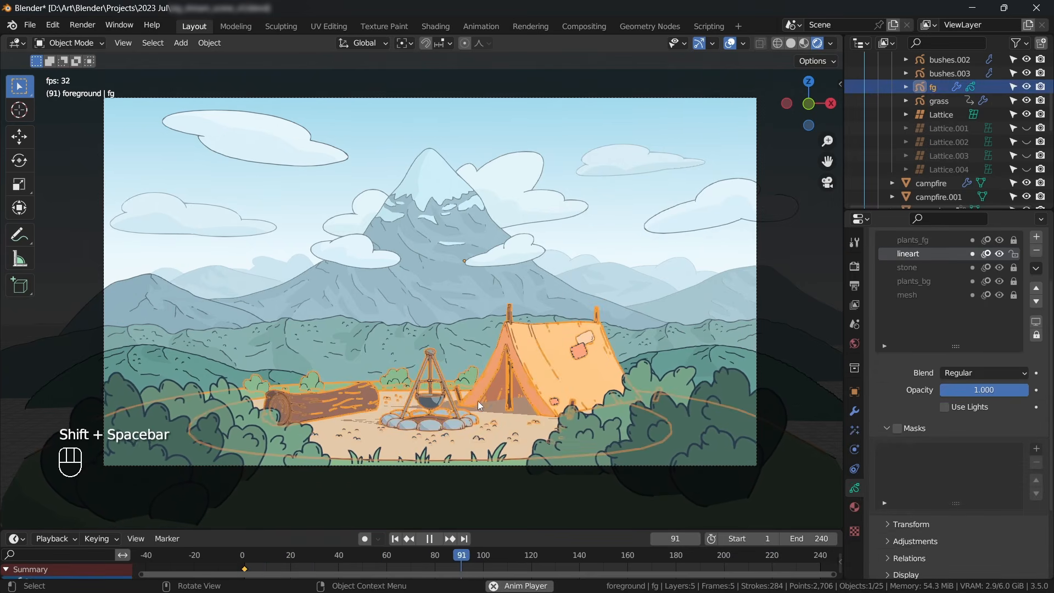
{"action": "left_click", "coordinate": [437, 406]}
{"action": "scroll", "coordinate": [454, 413], "scroll_direction": "up", "scroll_amount": 8}
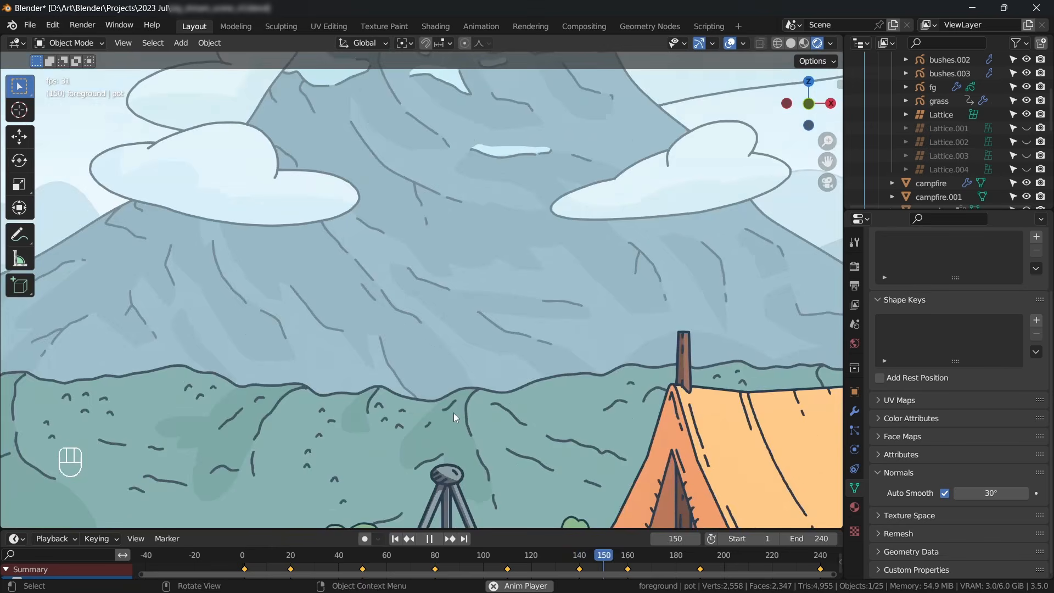
{"action": "middle_click_drag", "start_coordinate": [474, 427], "coordinate": [462, 107], "text": "shift"}
{"action": "scroll", "coordinate": [476, 226], "scroll_direction": "up", "scroll_amount": 3}
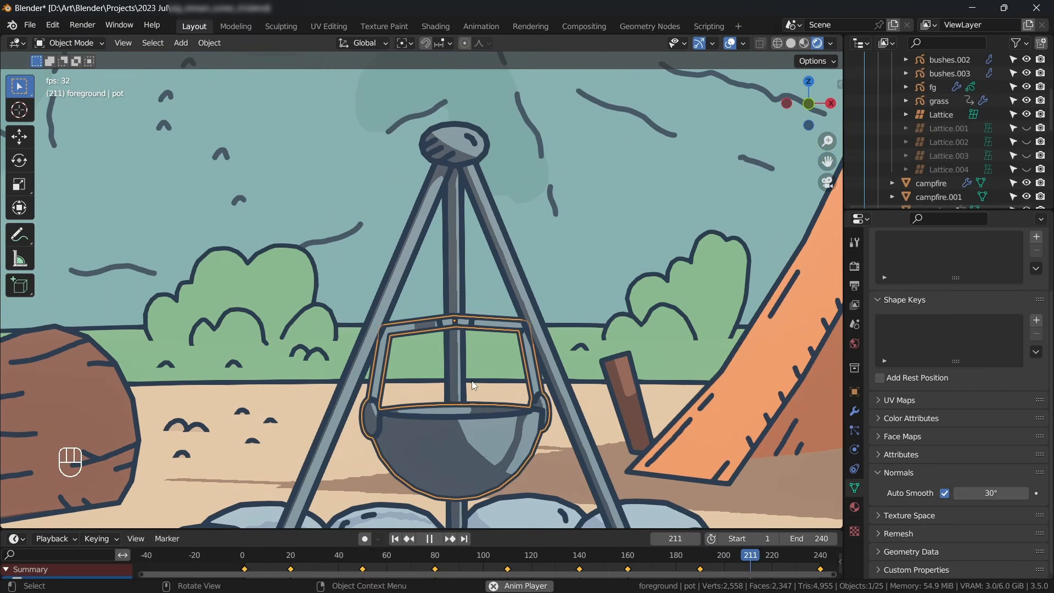
{"action": "middle_click_drag", "start_coordinate": [470, 380], "coordinate": [460, 291], "text": "shift"}
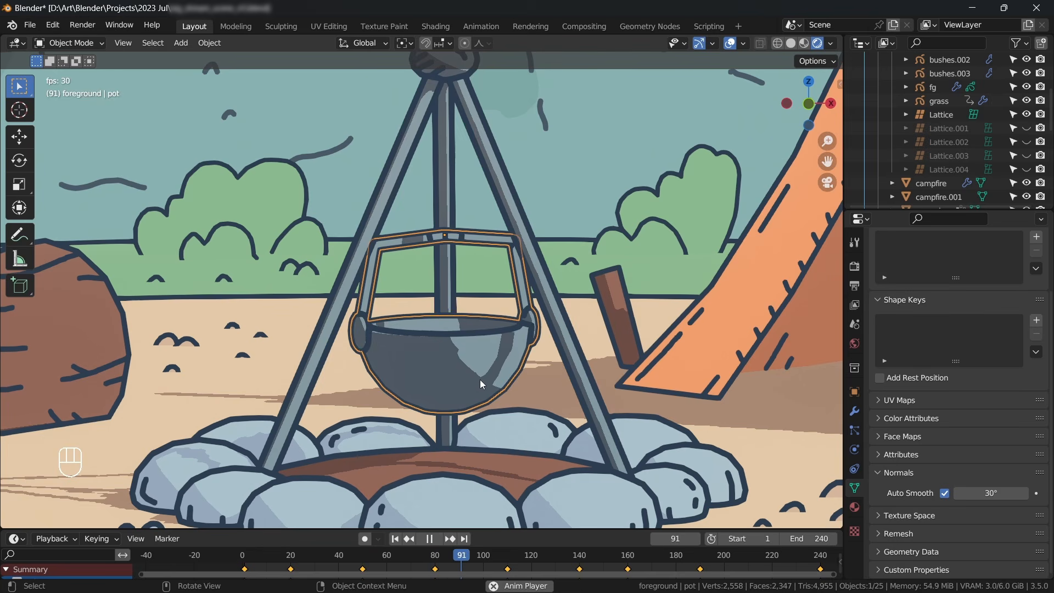
{"action": "key", "text": "shift"}
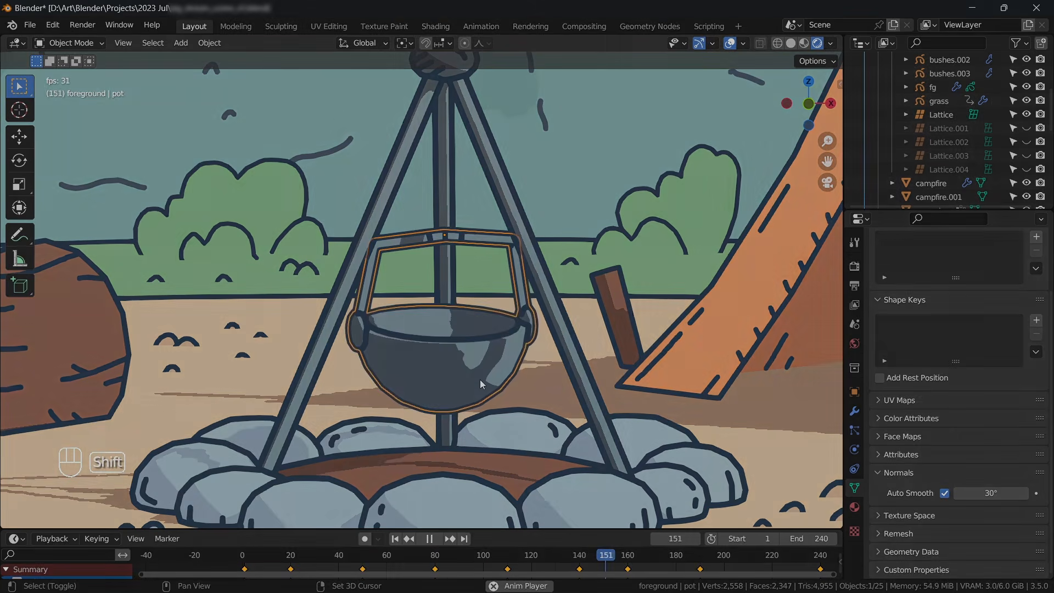
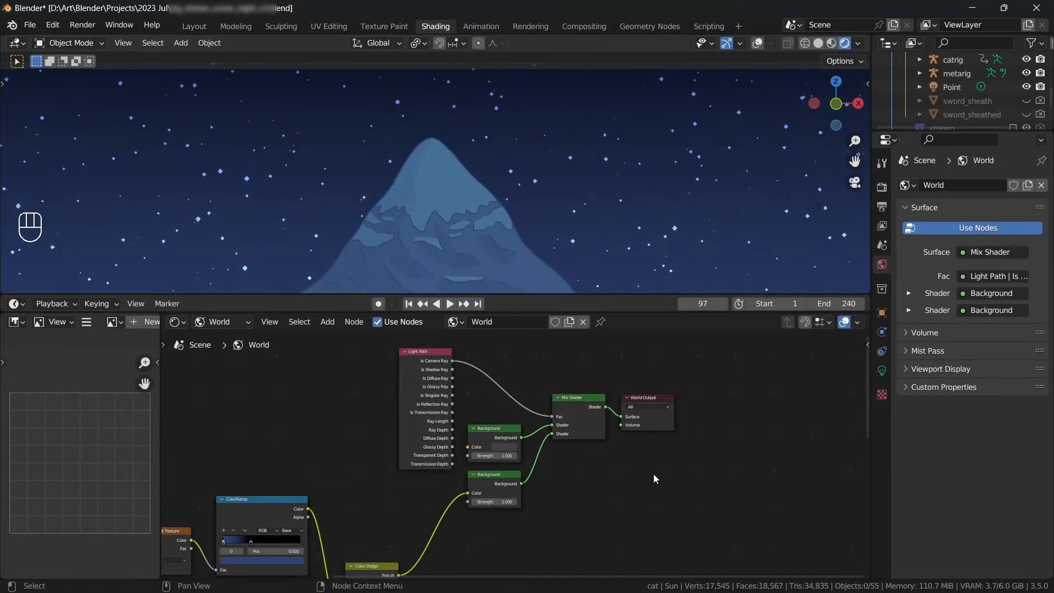
Examine the night sky's World shader mix and gradient nodes, trying a shift of the gradient ColorRamp's black stop and undoing it.
{"action": "scroll", "coordinate": [610, 430], "scroll_direction": "up", "scroll_amount": 4}
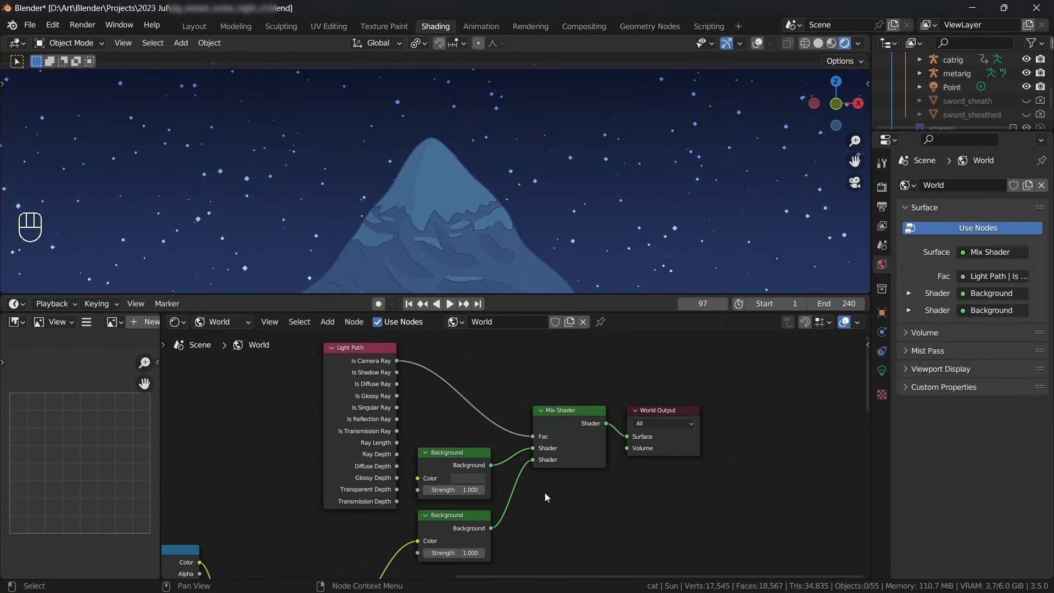
{"action": "scroll", "coordinate": [545, 492], "scroll_direction": "down", "scroll_amount": 1}
{"action": "middle_click_drag", "start_coordinate": [515, 523], "coordinate": [646, 456]}
{"action": "middle_click_drag", "start_coordinate": [437, 506], "coordinate": [659, 401]}
{"action": "middle_click_drag", "start_coordinate": [398, 513], "coordinate": [434, 520]}
{"action": "mouse_move", "coordinate": [480, 457]}
{"action": "left_mouse_down"}
{"action": "mouse_move", "coordinate": [465, 458]}
{"action": "mouse_move", "coordinate": [474, 459]}
{"action": "left_mouse_up"}
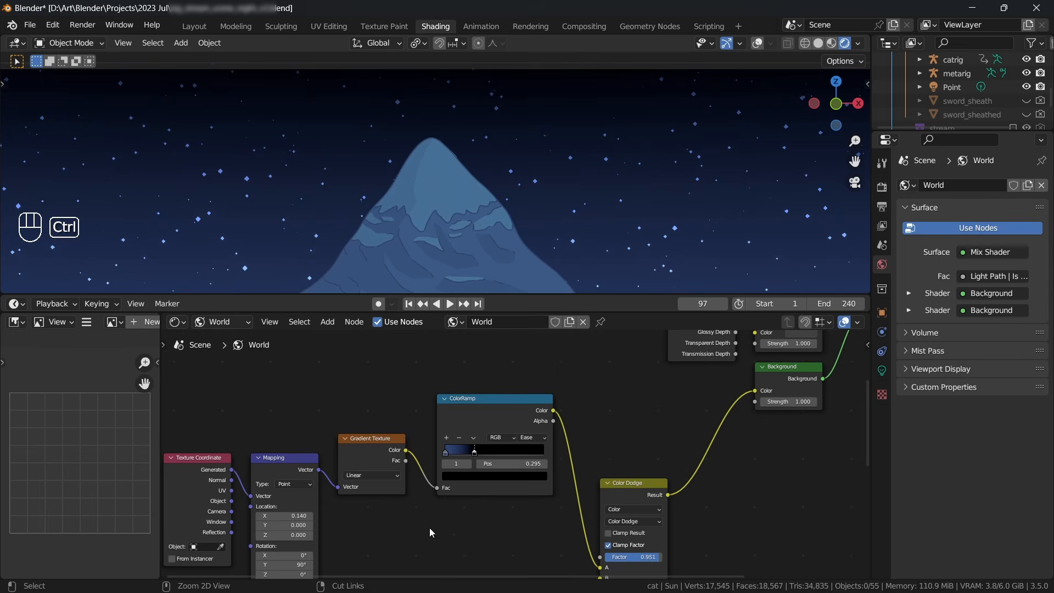
{"action": "key", "text": "ctrl+z"}
Examine the star node chain of Texture Coordinate, Mapping, Voronoi Texture and its ColorRamp.
{"action": "middle_click_drag", "start_coordinate": [407, 548], "coordinate": [528, 298]}
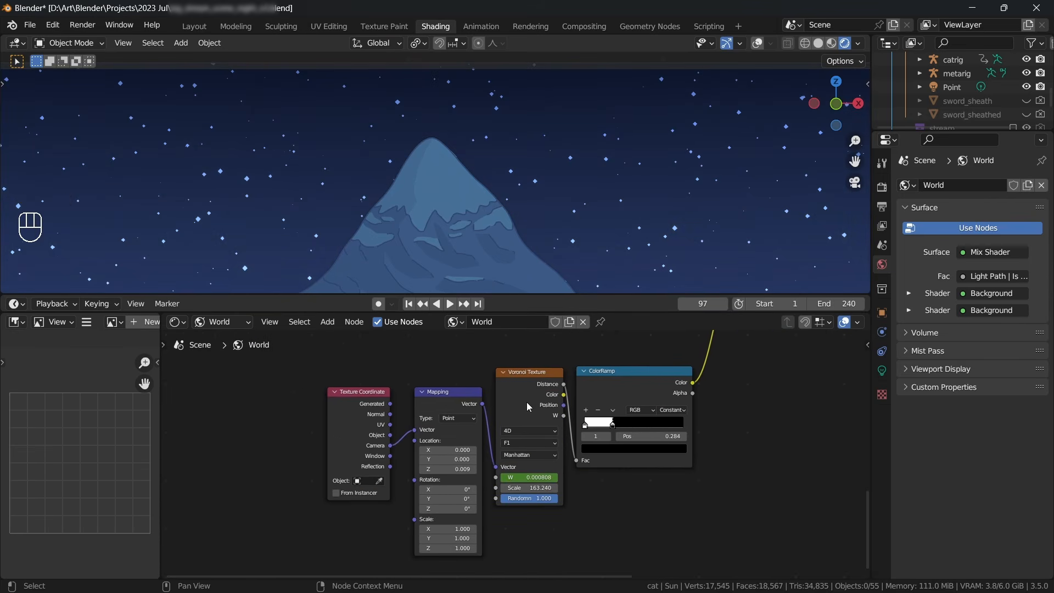
{"action": "middle_click_drag", "start_coordinate": [496, 370], "coordinate": [470, 374]}
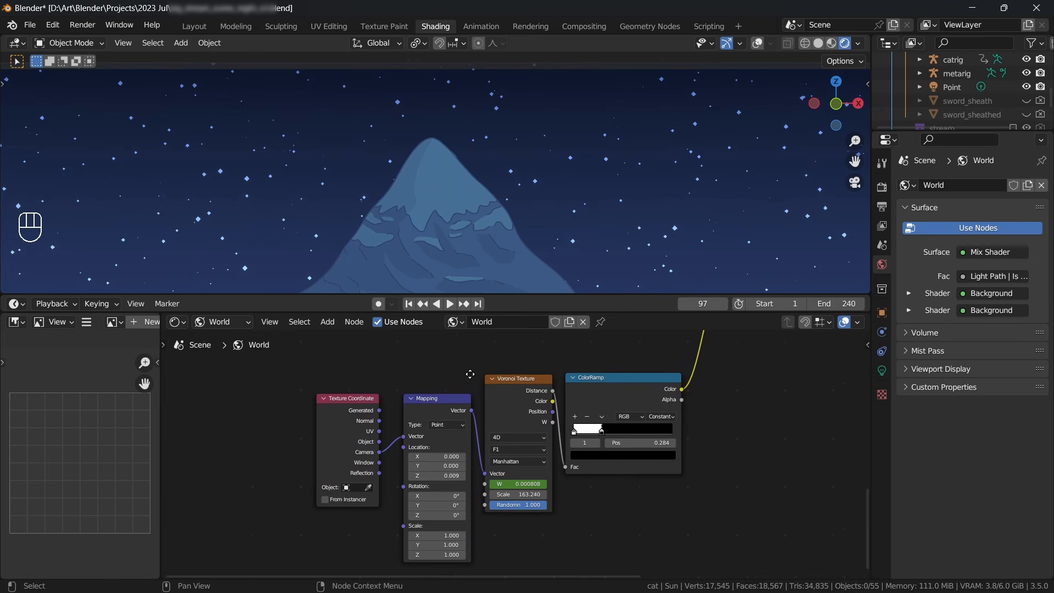
{"action": "left_click", "coordinate": [353, 397]}
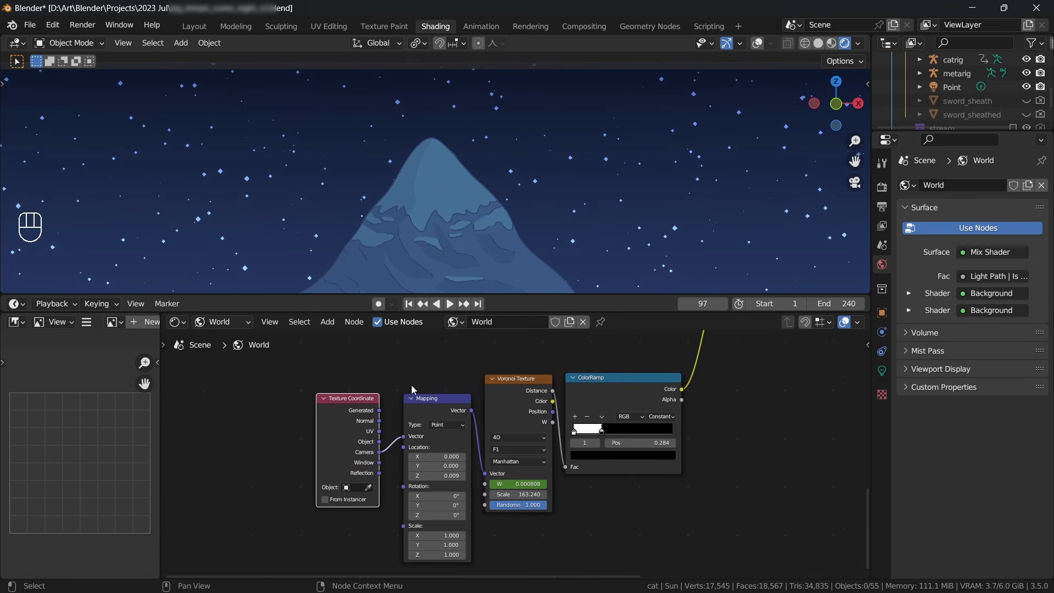
{"action": "left_click", "coordinate": [435, 398]}
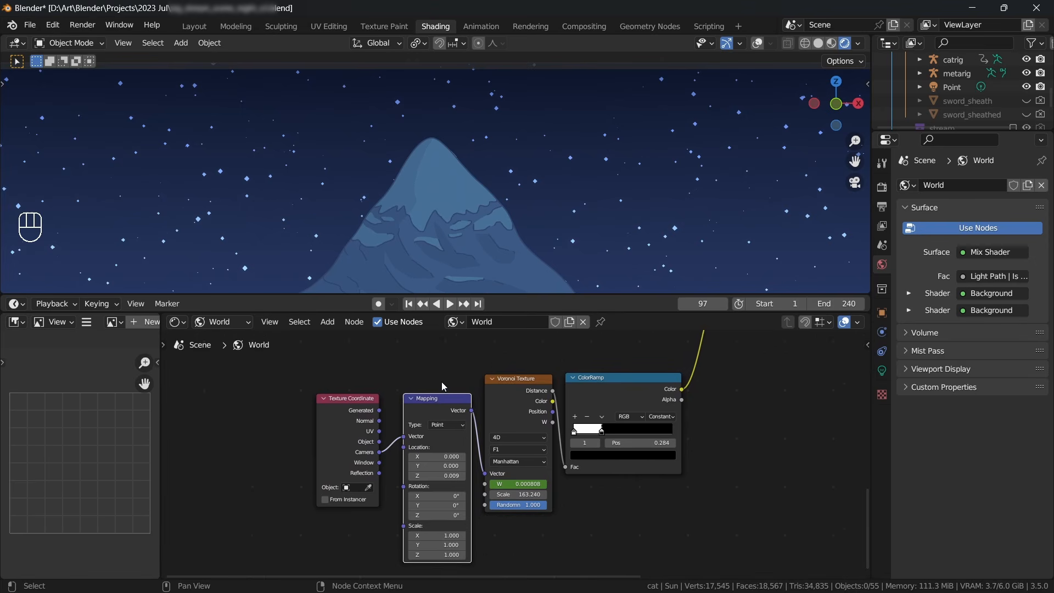
{"action": "left_click", "coordinate": [336, 427]}
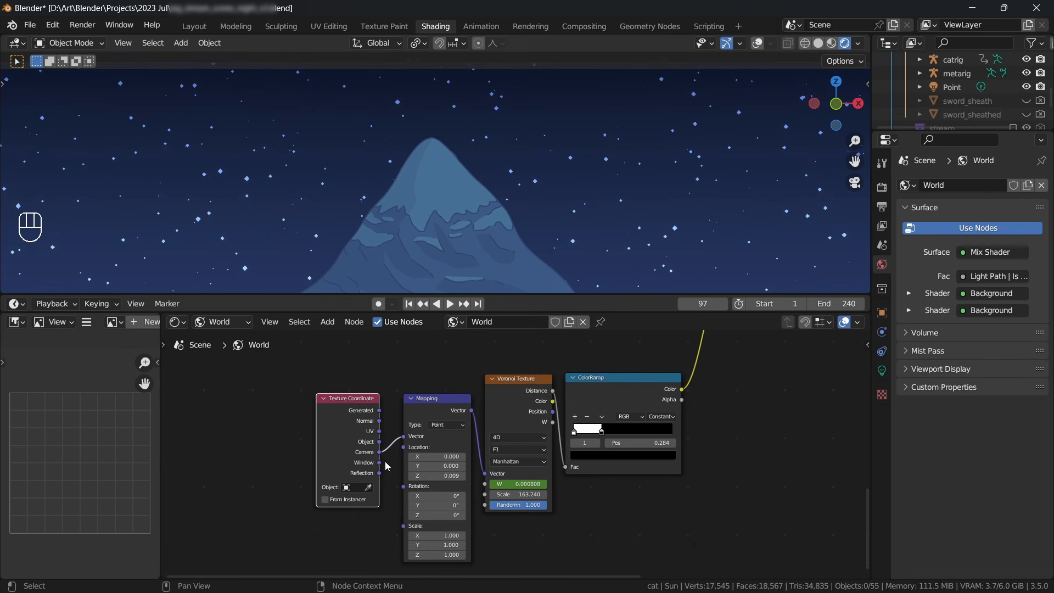
{"action": "scroll", "coordinate": [385, 463], "scroll_direction": "up", "scroll_amount": 3}
{"action": "scroll", "coordinate": [362, 457], "scroll_direction": "down", "scroll_amount": 1}
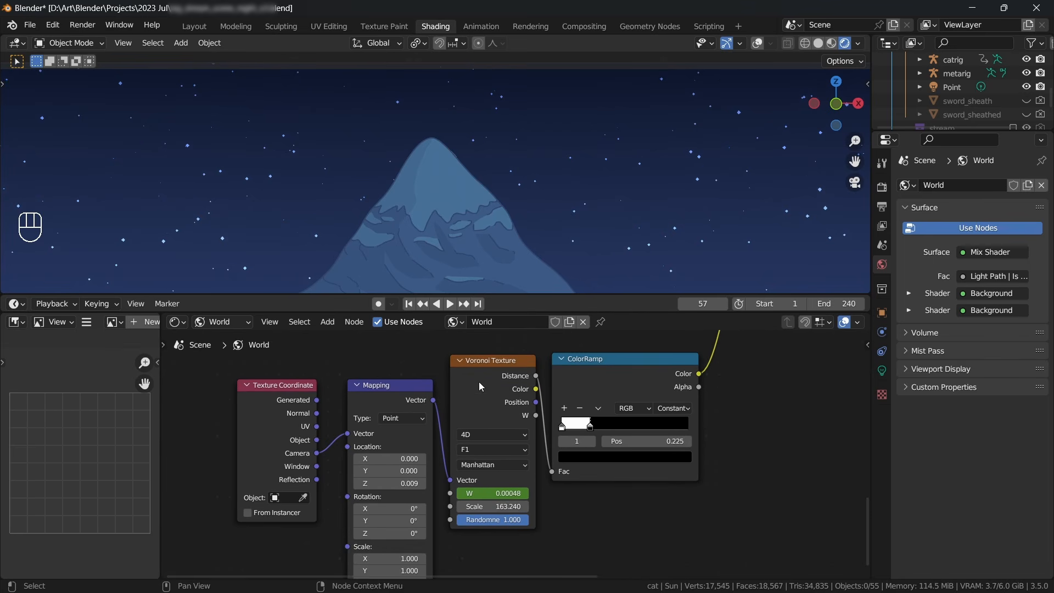
Preview the star Voronoi Texture by itself on the sky and check its dimension, feature and distance metric options.
{"action": "left_click", "coordinate": [486, 369], "text": "ctrl+shift"}
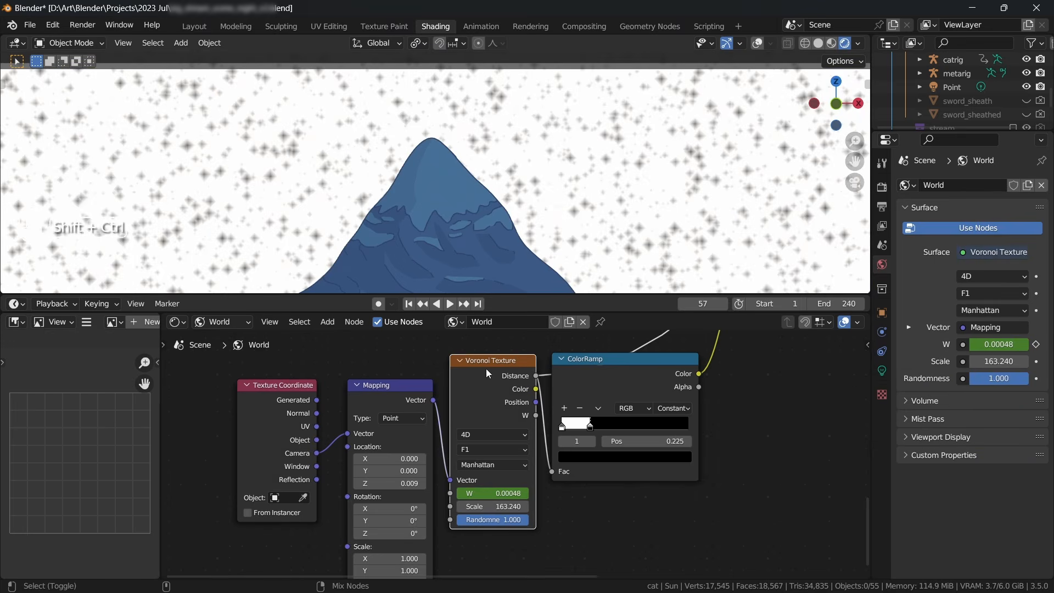
{"action": "left_click", "coordinate": [486, 433]}
{"action": "left_click", "coordinate": [486, 433]}
{"action": "left_click", "coordinate": [480, 448]}
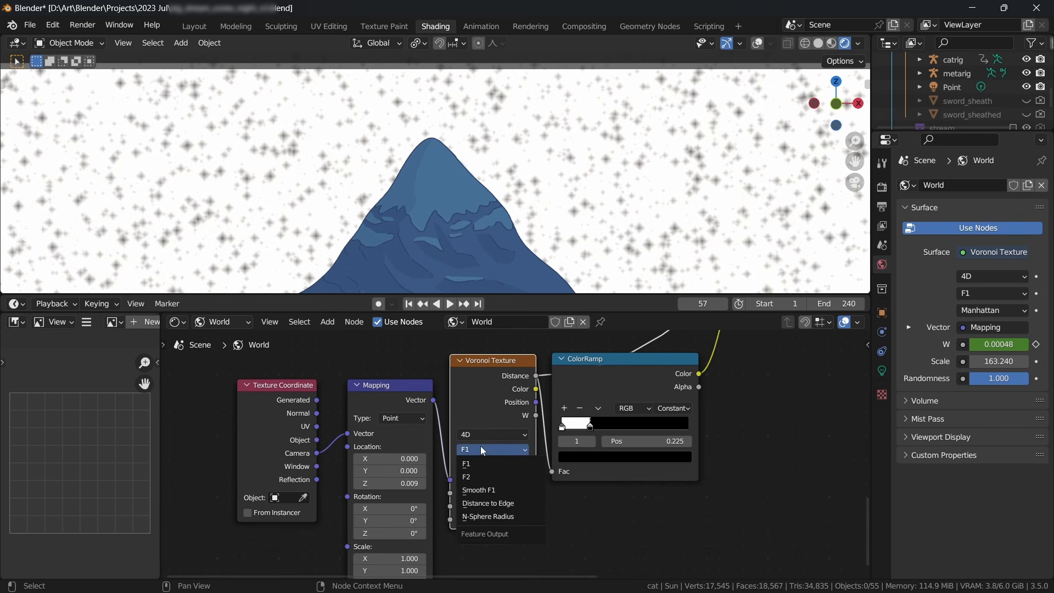
{"action": "left_click", "coordinate": [489, 464]}
{"action": "left_click", "coordinate": [493, 461]}
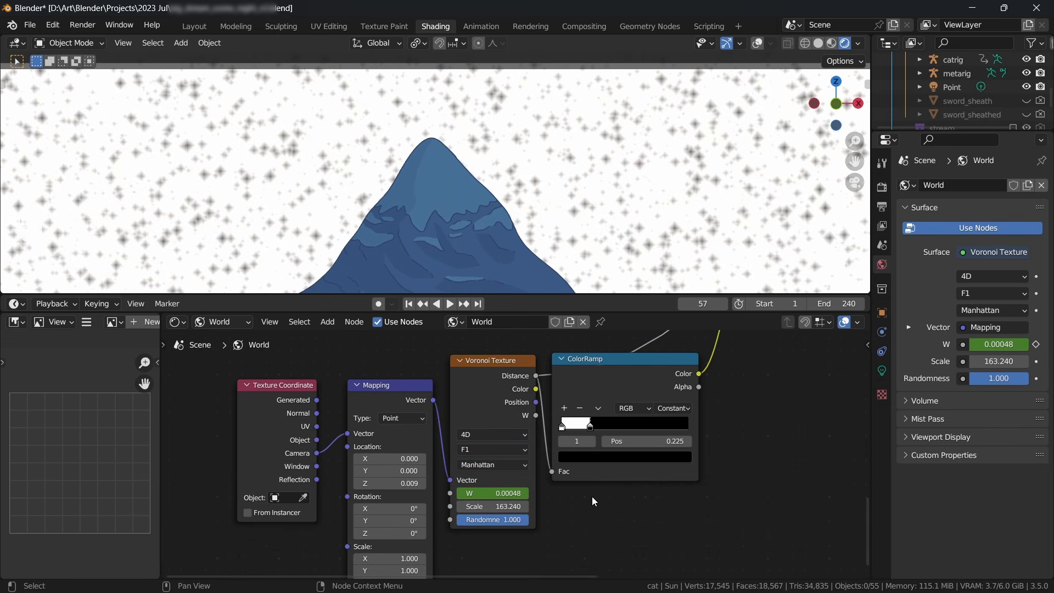
{"action": "middle_click_drag", "start_coordinate": [497, 416], "coordinate": [441, 434]}
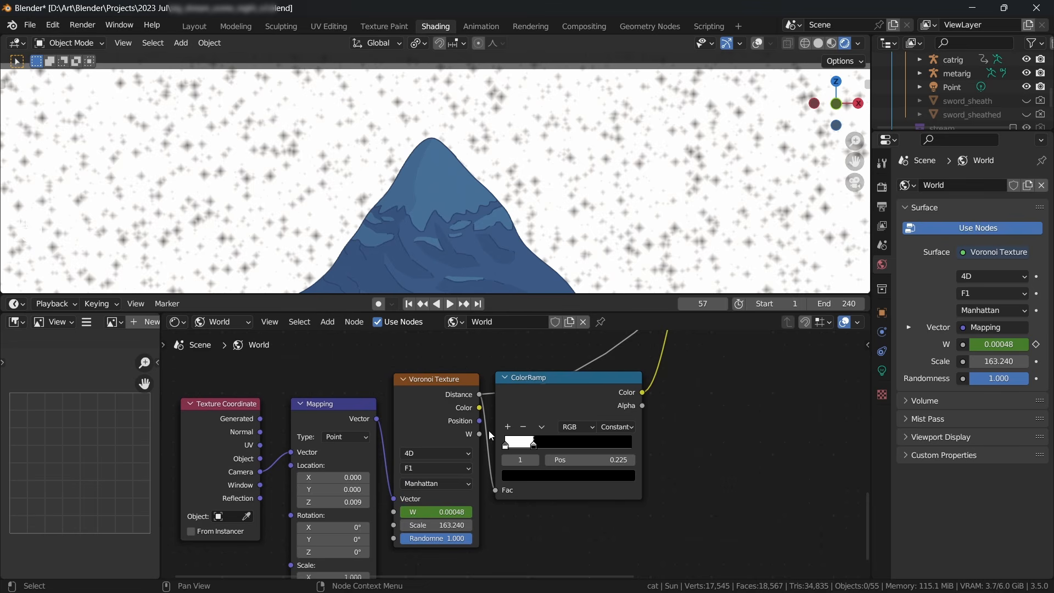
{"action": "middle_click_drag", "start_coordinate": [511, 491], "coordinate": [443, 517]}
Preview the star ColorRamp on its own, trying a shift of its black stop to a higher position and undoing it.
{"action": "left_click", "coordinate": [466, 434], "text": "ctrl+shift"}
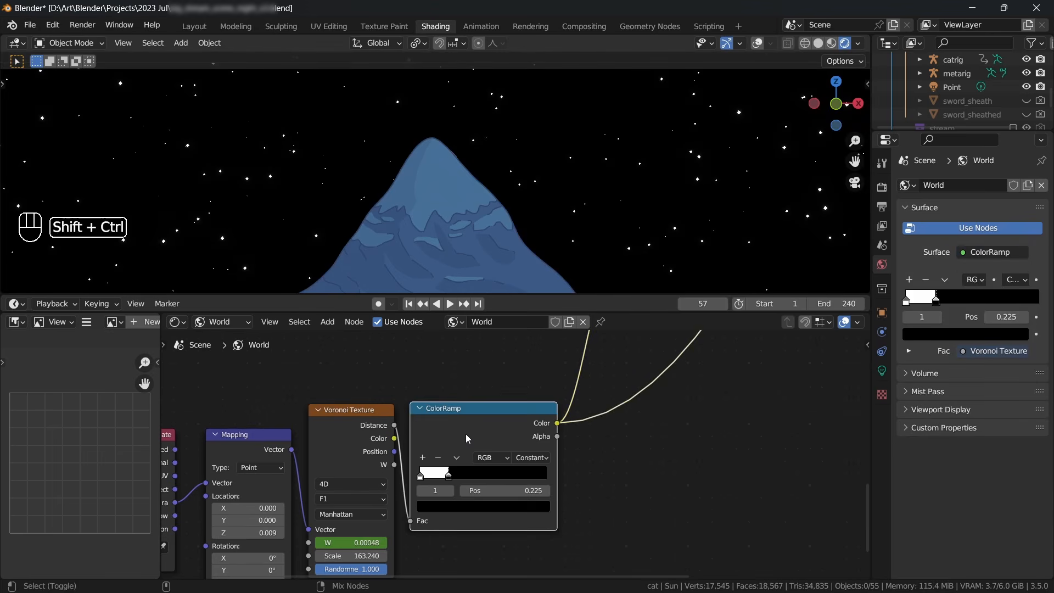
{"action": "middle_click_drag", "start_coordinate": [622, 463], "coordinate": [667, 455]}
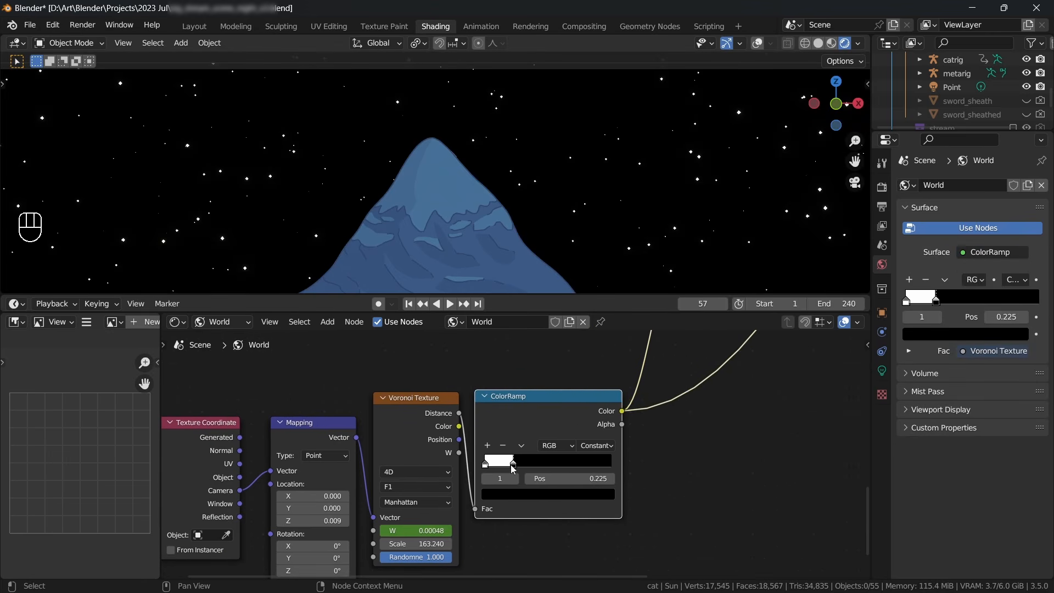
{"action": "left_click_drag", "start_coordinate": [512, 468], "coordinate": [546, 467]}
{"action": "key", "text": "ctrl+z"}
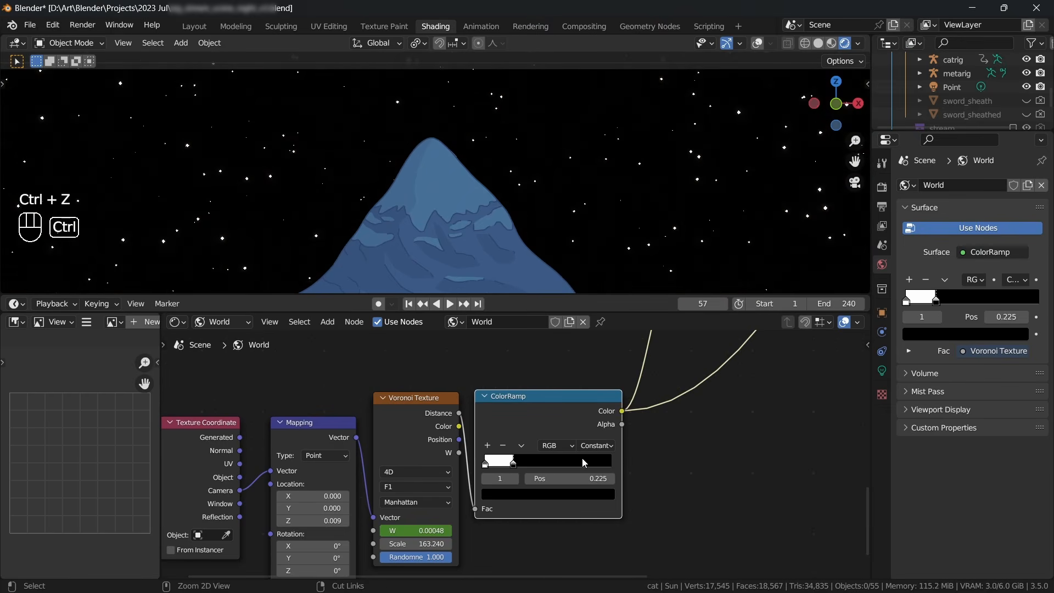
Preview the Color Dodge node that blends the gradient with the stars, and reconnect the Mix Shader to the World Output.
{"action": "mouse_move", "coordinate": [588, 388]}
{"action": "middle_mouse_down"}
{"action": "mouse_move", "coordinate": [574, 406]}
{"action": "mouse_move", "coordinate": [578, 521]}
{"action": "middle_mouse_up"}
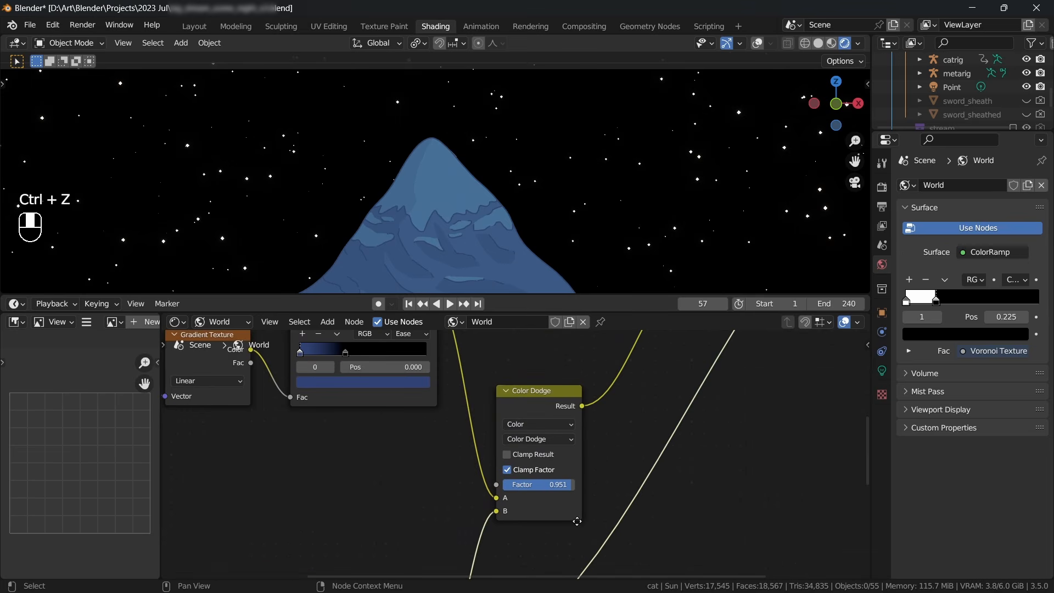
{"action": "middle_click_drag", "start_coordinate": [498, 416], "coordinate": [478, 400]}
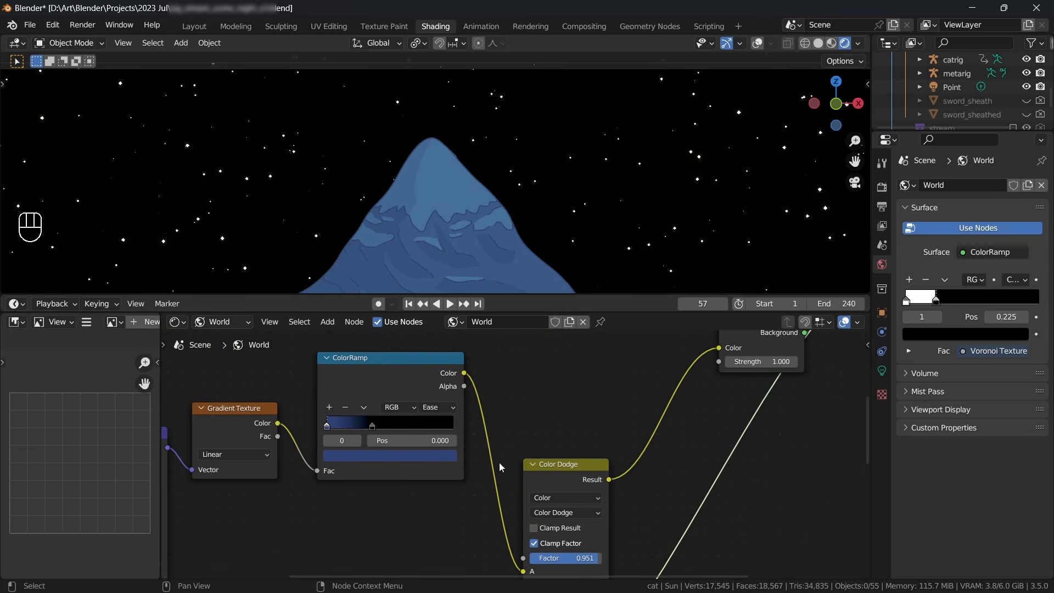
{"action": "middle_click_drag", "start_coordinate": [499, 463], "coordinate": [434, 397]}
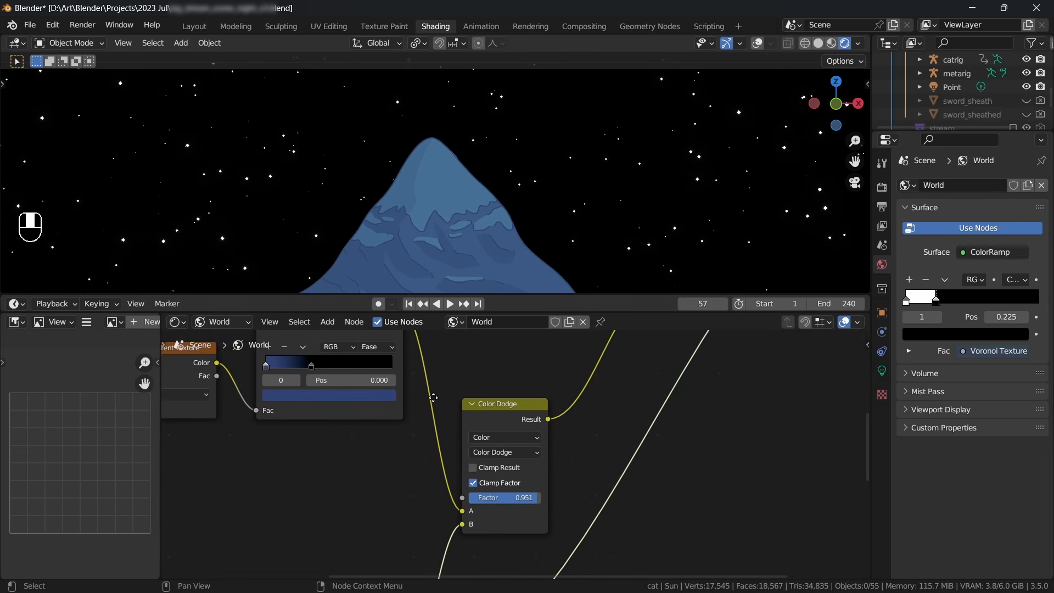
{"action": "left_click", "coordinate": [496, 405], "text": "ctrl+shift"}
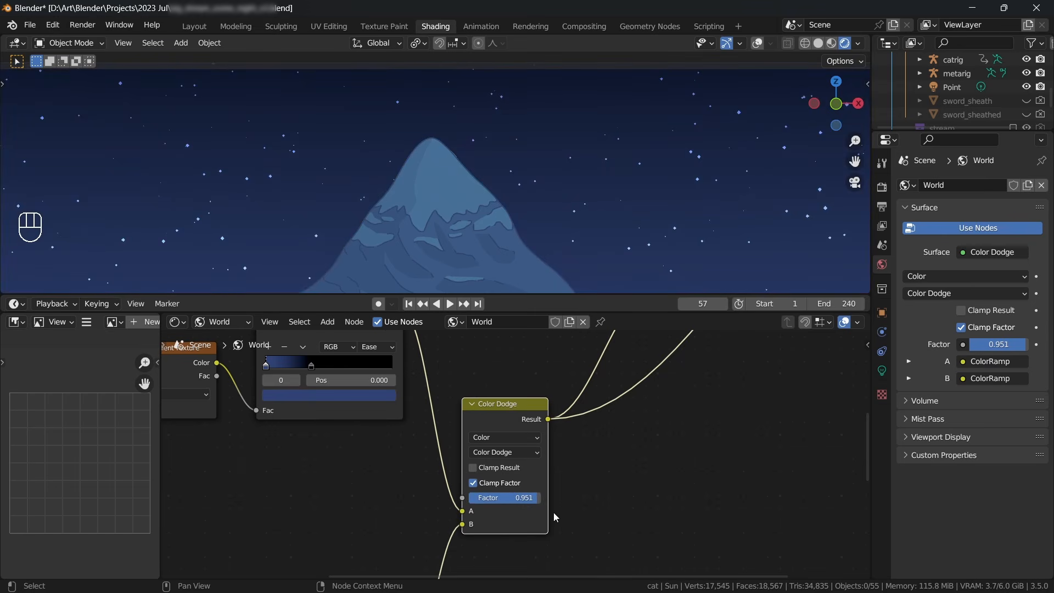
{"action": "mouse_move", "coordinate": [654, 371]}
{"action": "middle_mouse_down"}
{"action": "mouse_move", "coordinate": [582, 420]}
{"action": "mouse_move", "coordinate": [544, 477]}
{"action": "mouse_move", "coordinate": [508, 464]}
{"action": "mouse_move", "coordinate": [420, 533]}
{"action": "middle_mouse_up"}
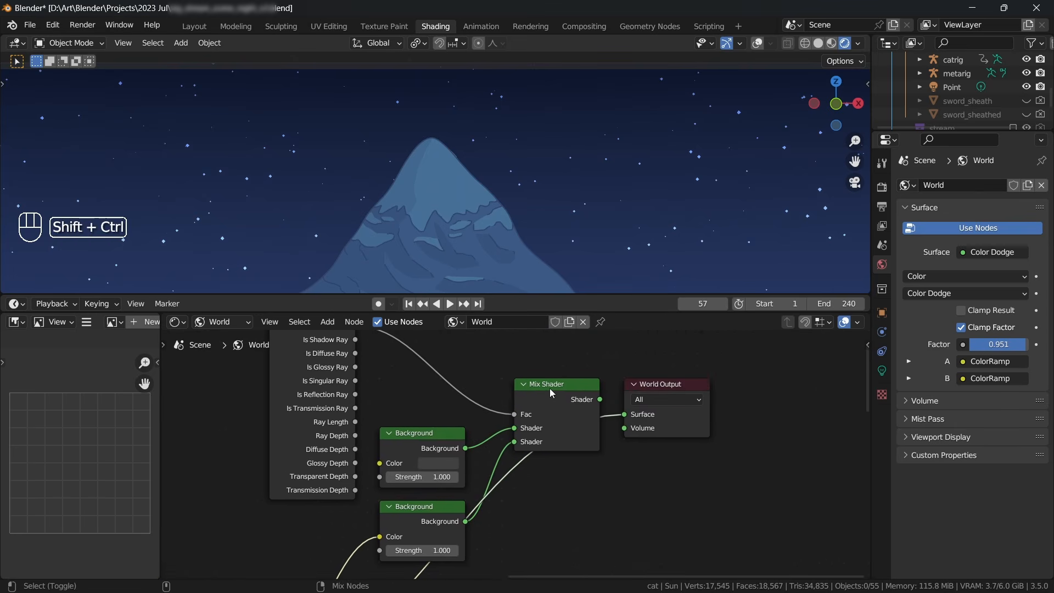
{"action": "left_click", "coordinate": [549, 387], "text": "ctrl+shift"}
Try a W value of 0.220 on the star Voronoi Texture, undo it and play the animation.
{"action": "middle_click_drag", "start_coordinate": [624, 444], "coordinate": [580, 496]}
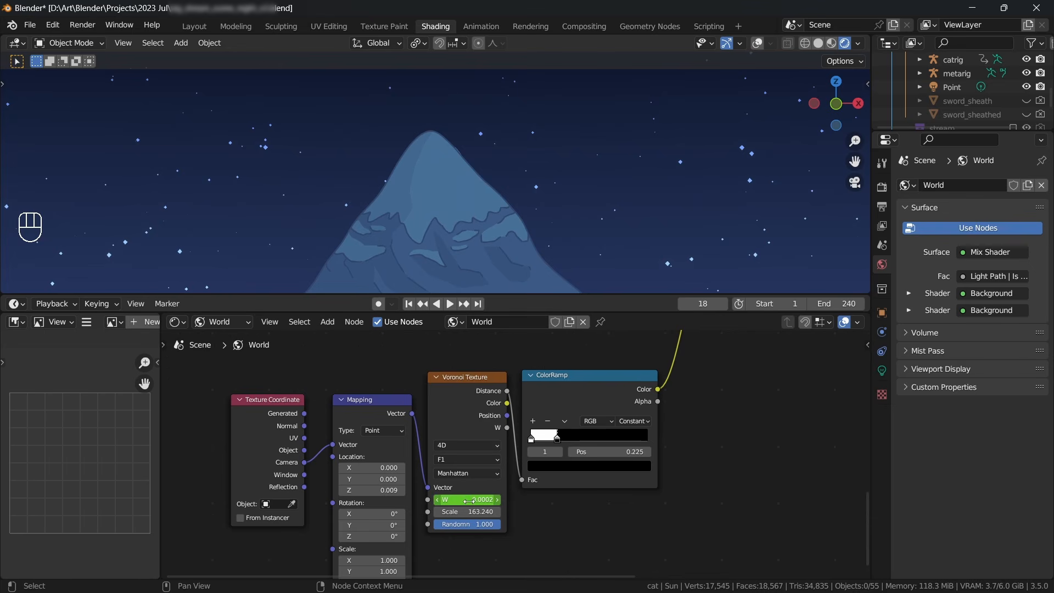
{"action": "left_click_drag", "start_coordinate": [471, 499], "coordinate": [495, 499], "text": "shift"}
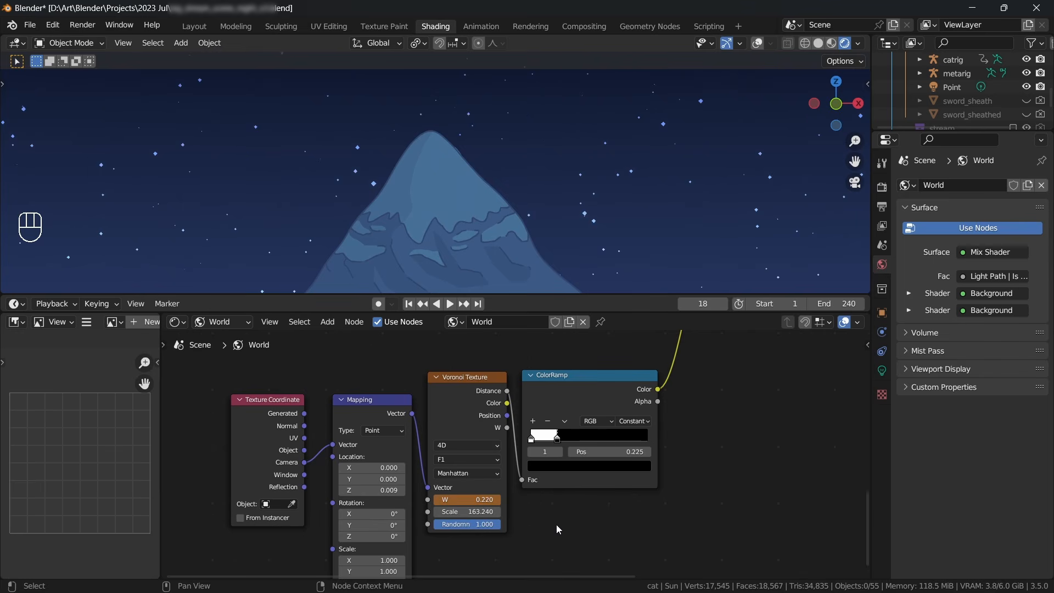
{"action": "key", "text": "ctrl+z"}
{"action": "key", "text": "shift+space"}
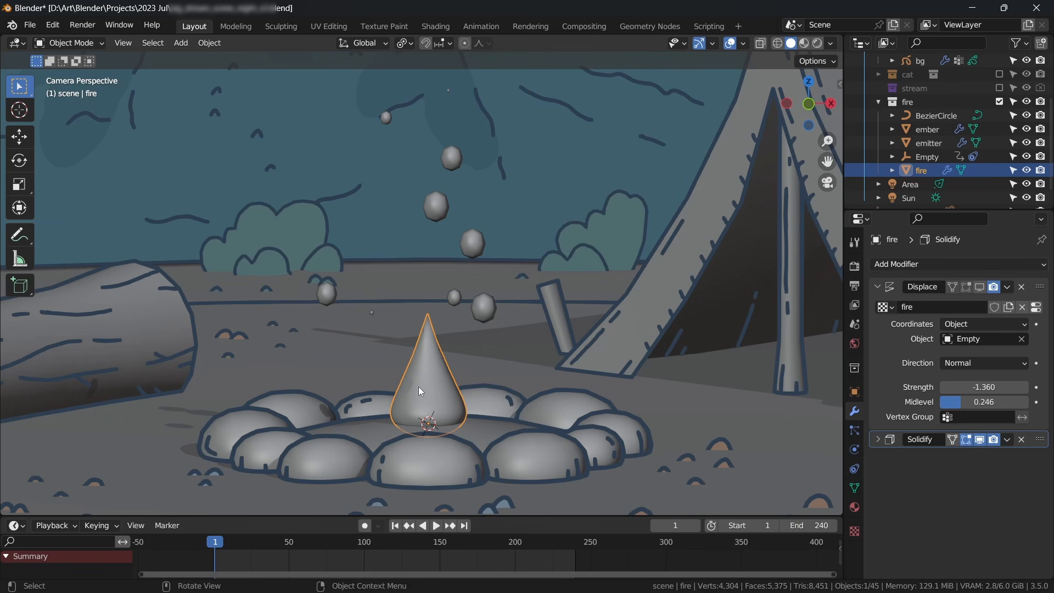
Enable the fire object's Displace modifier in the viewport and play the animation to review the flame.
{"action": "left_click", "coordinate": [981, 287]}
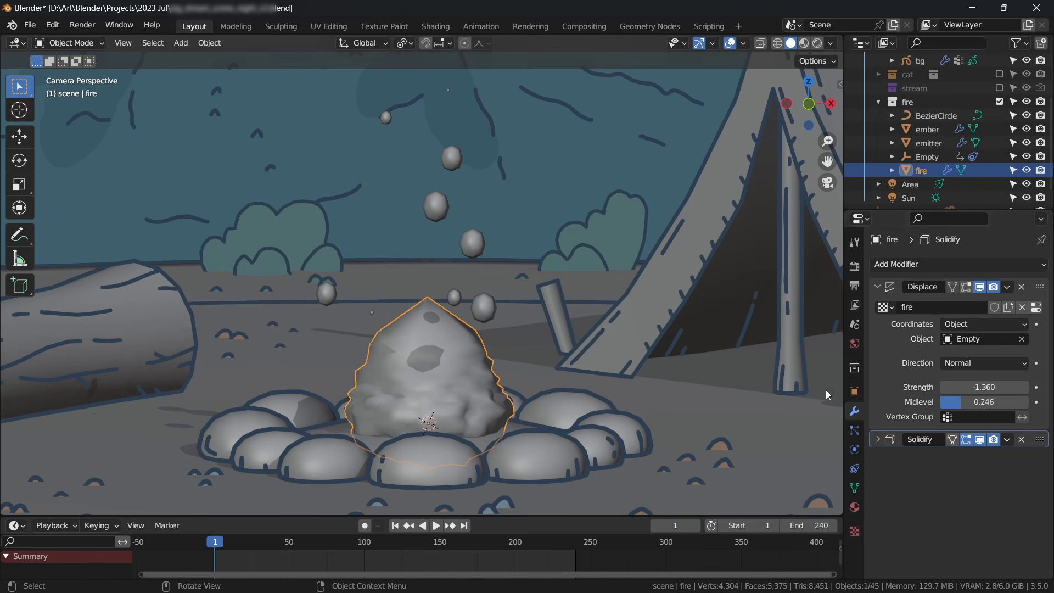
{"action": "key", "text": "space"}
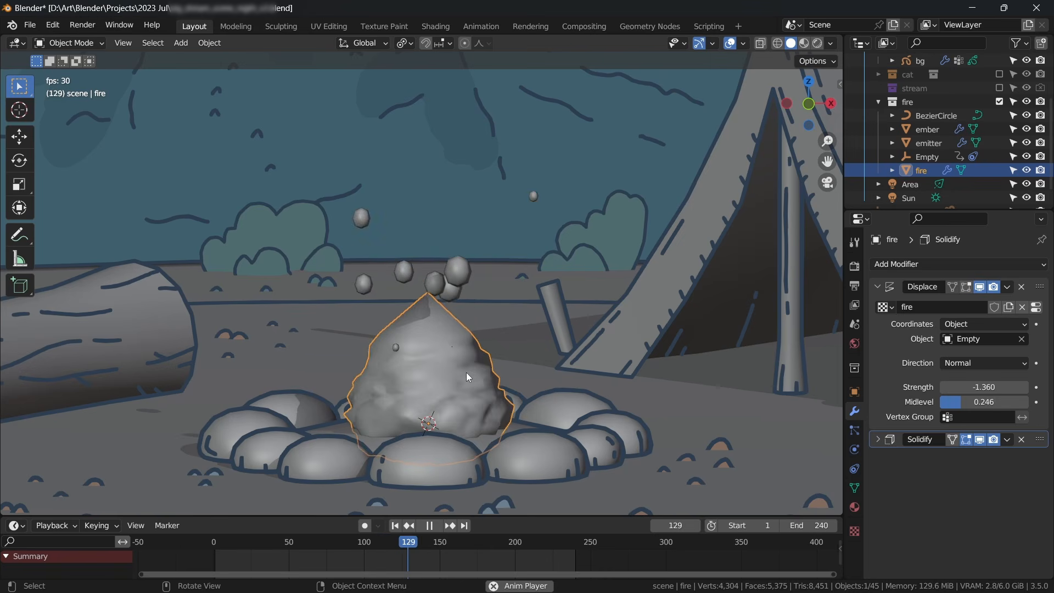
{"action": "key", "text": "Escape"}
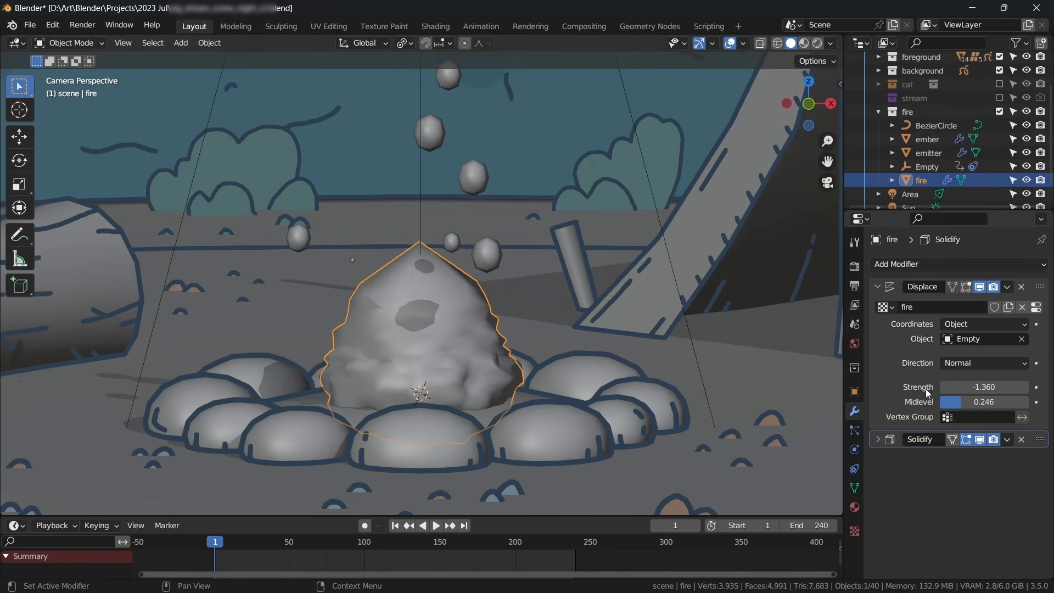
Examine the fire's displacement texture, keeping the Musgrave type, and the Displace modifier's Object coordinates that use the Empty.
{"action": "left_click", "coordinate": [861, 529]}
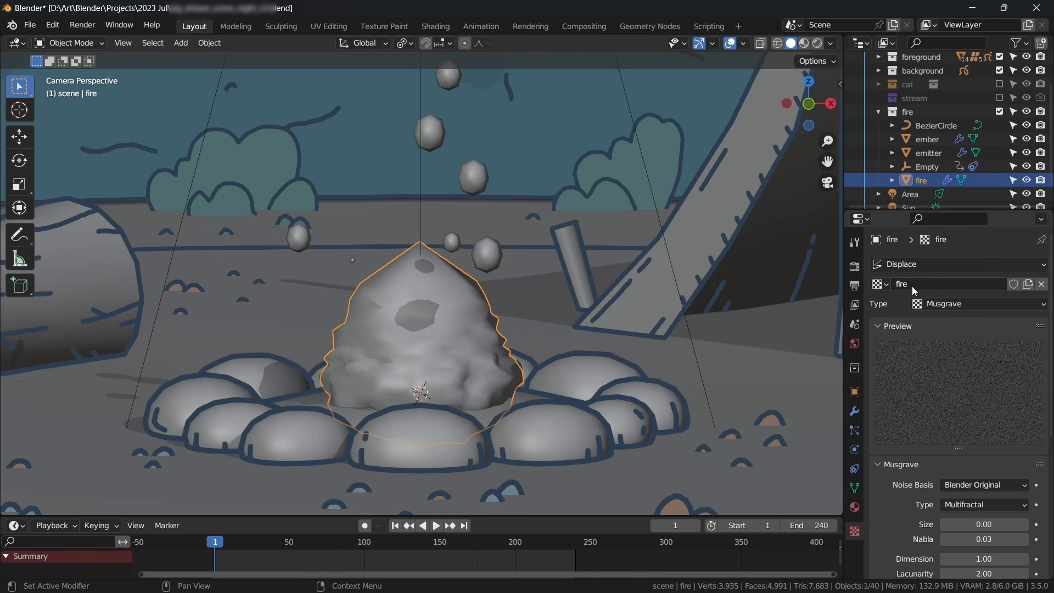
{"action": "left_click", "coordinate": [940, 304]}
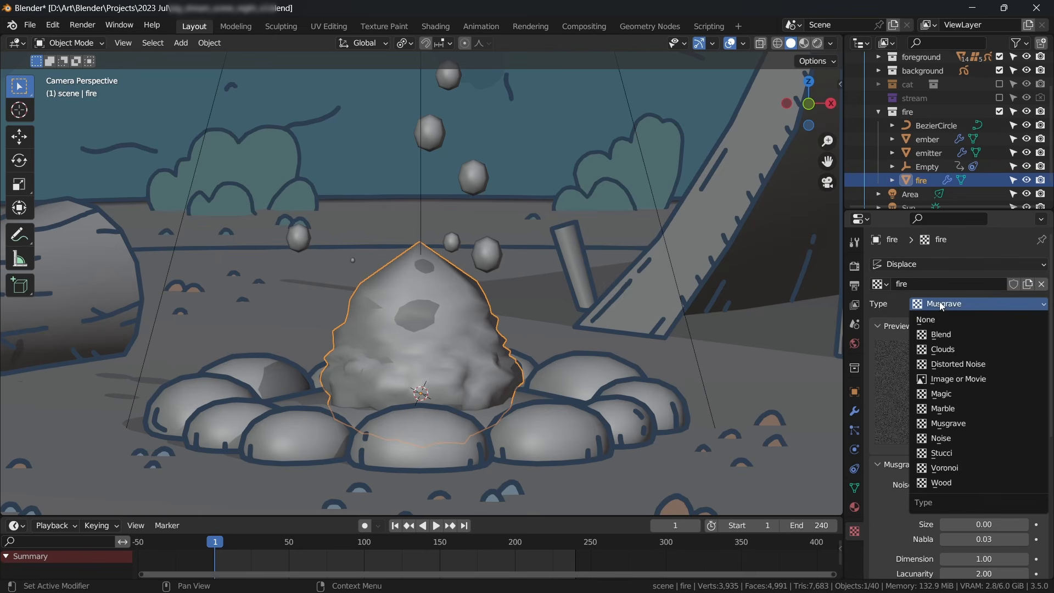
{"action": "left_click", "coordinate": [953, 423]}
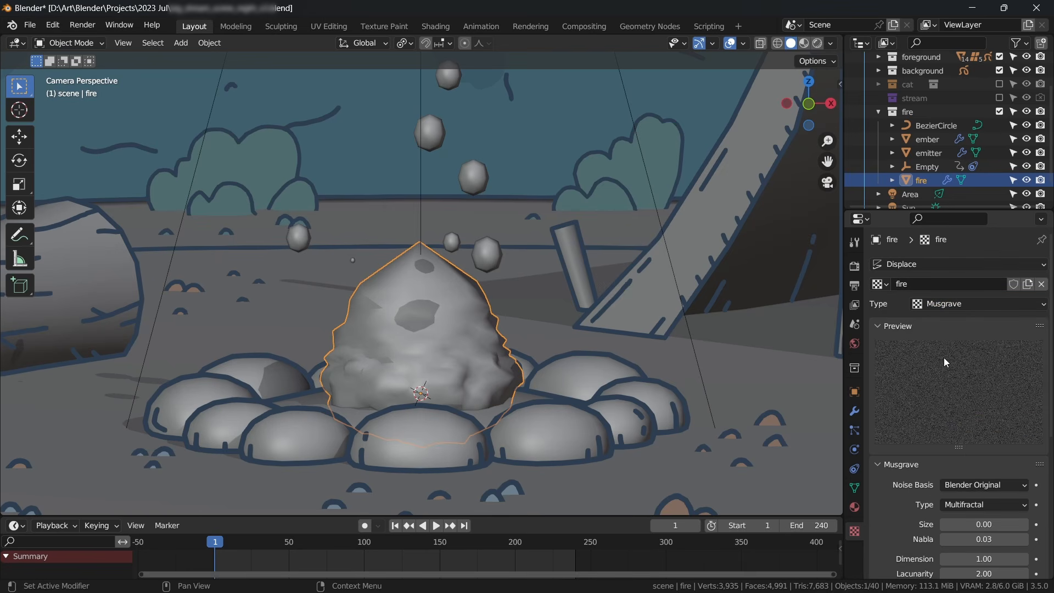
{"action": "left_click", "coordinate": [854, 411]}
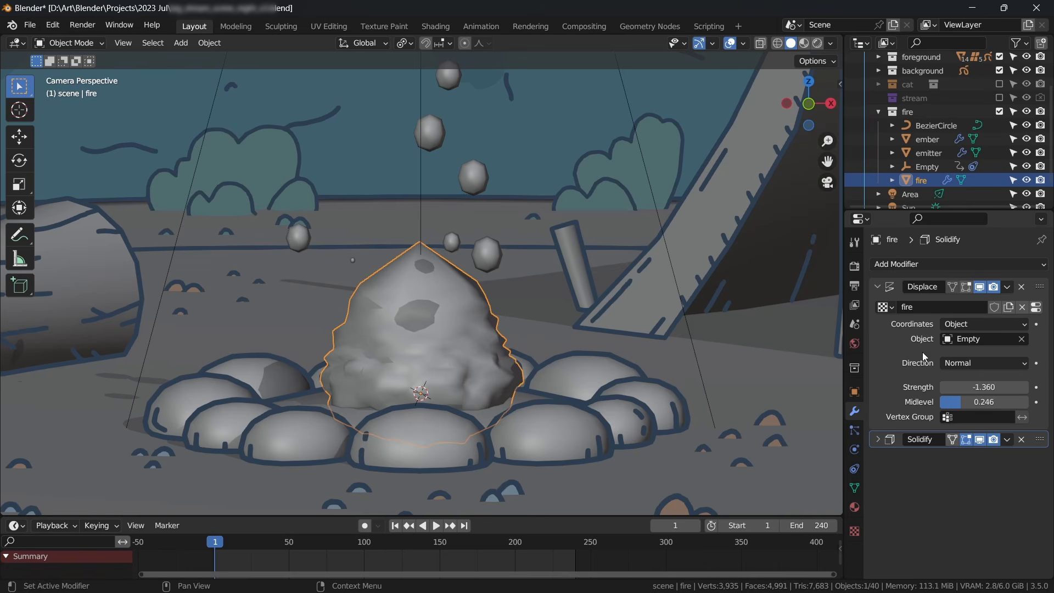
{"action": "left_click", "coordinate": [967, 318]}
{"action": "left_click", "coordinate": [967, 321]}
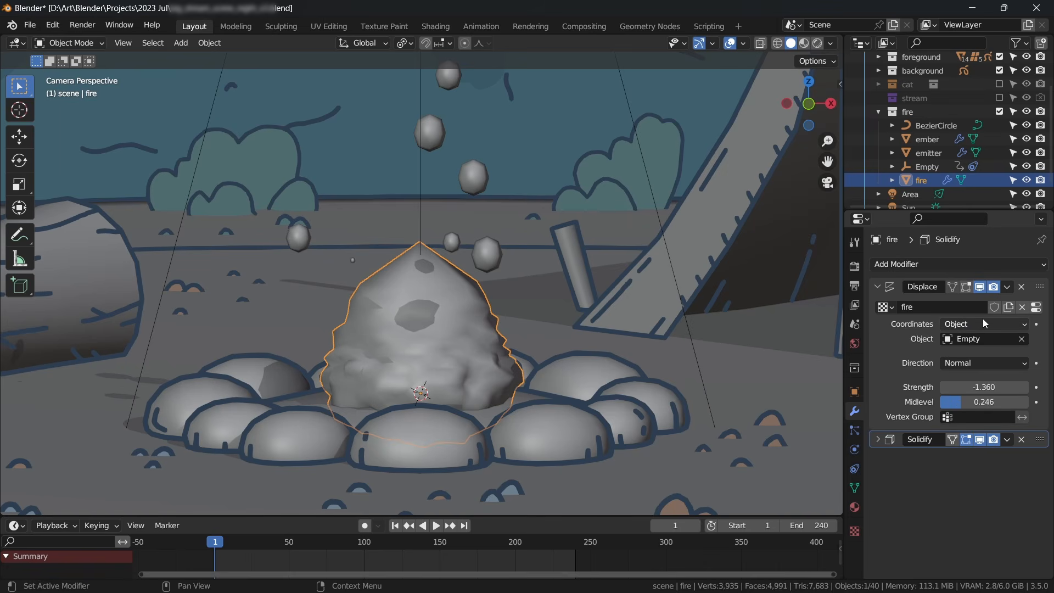
{"action": "left_click", "coordinate": [945, 343]}
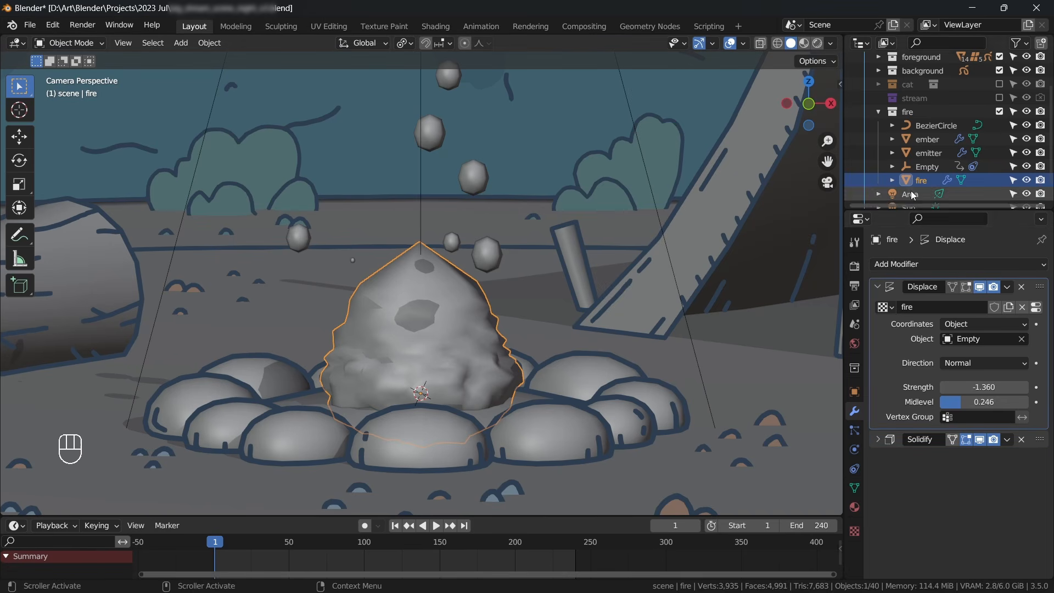
Select the Empty that drives the fire's displacement, view it in perspective and try moving it, cancelling the move.
{"action": "left_click", "coordinate": [927, 166]}
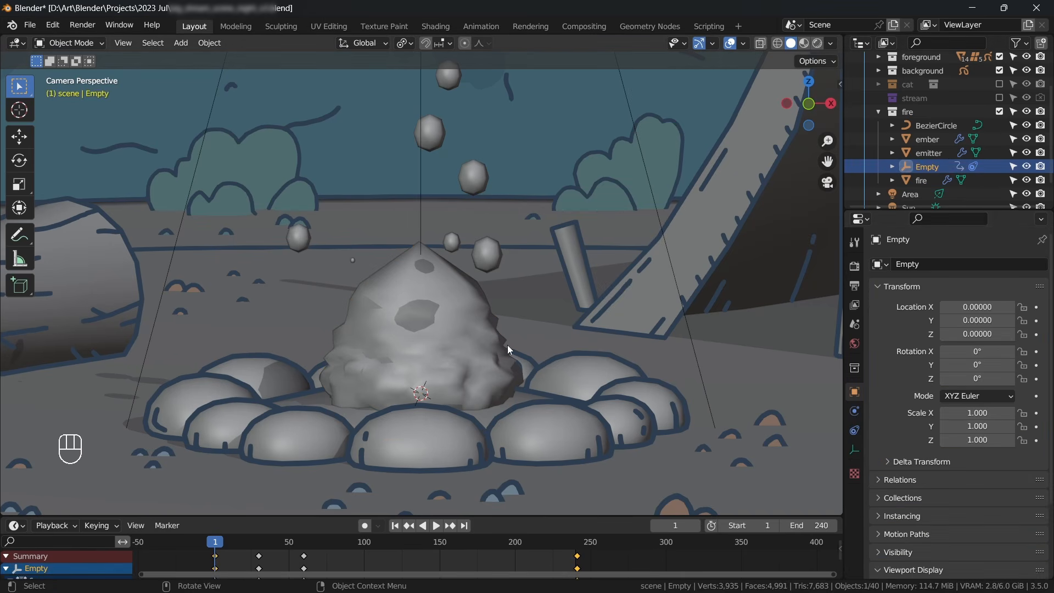
{"action": "key", "text": "g"}
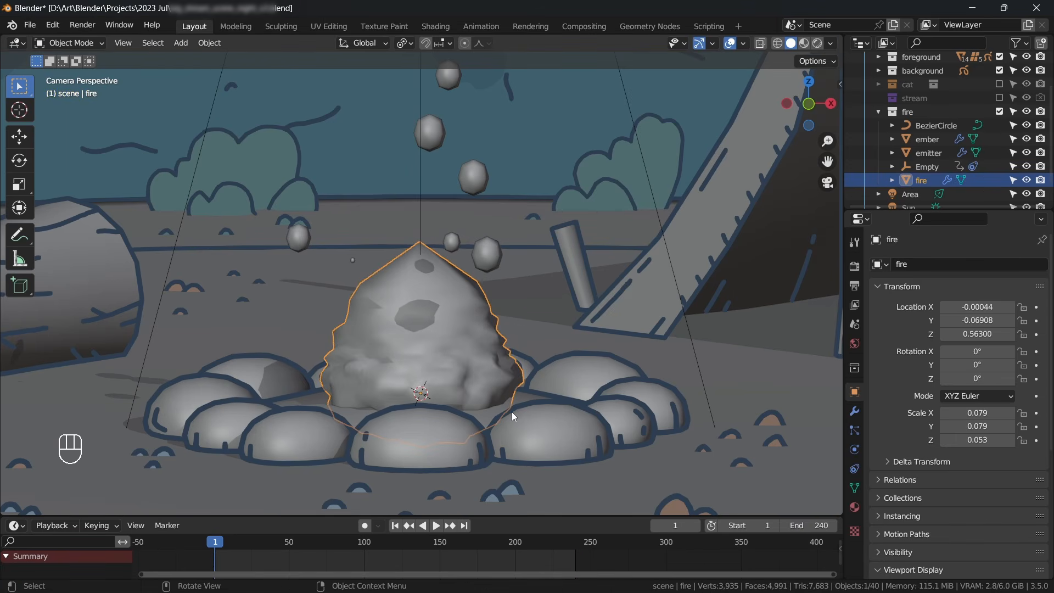
{"action": "middle_click_drag", "start_coordinate": [512, 412], "coordinate": [456, 362]}
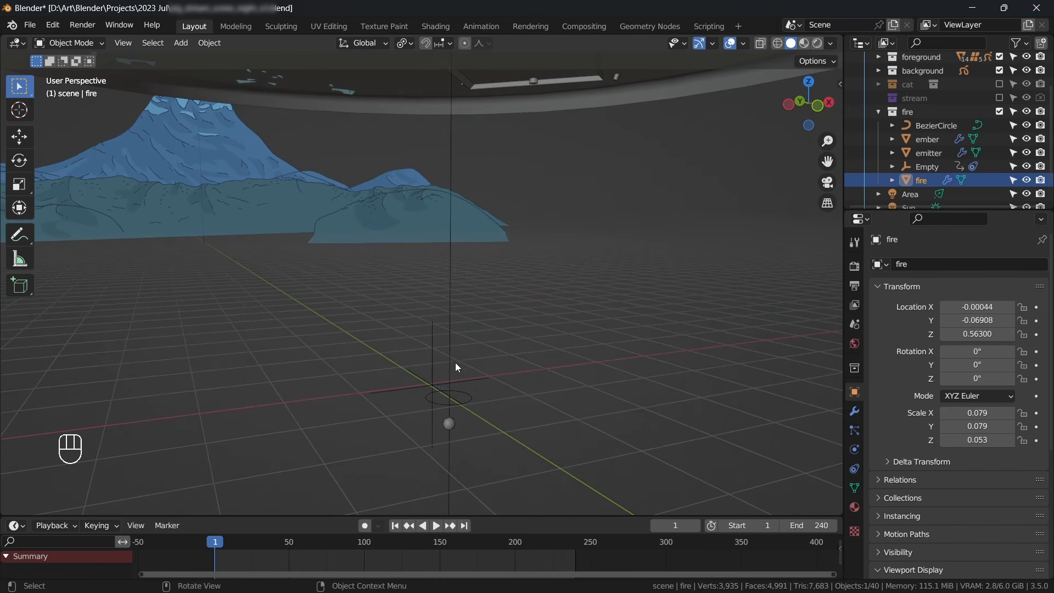
{"action": "left_click", "coordinate": [438, 361]}
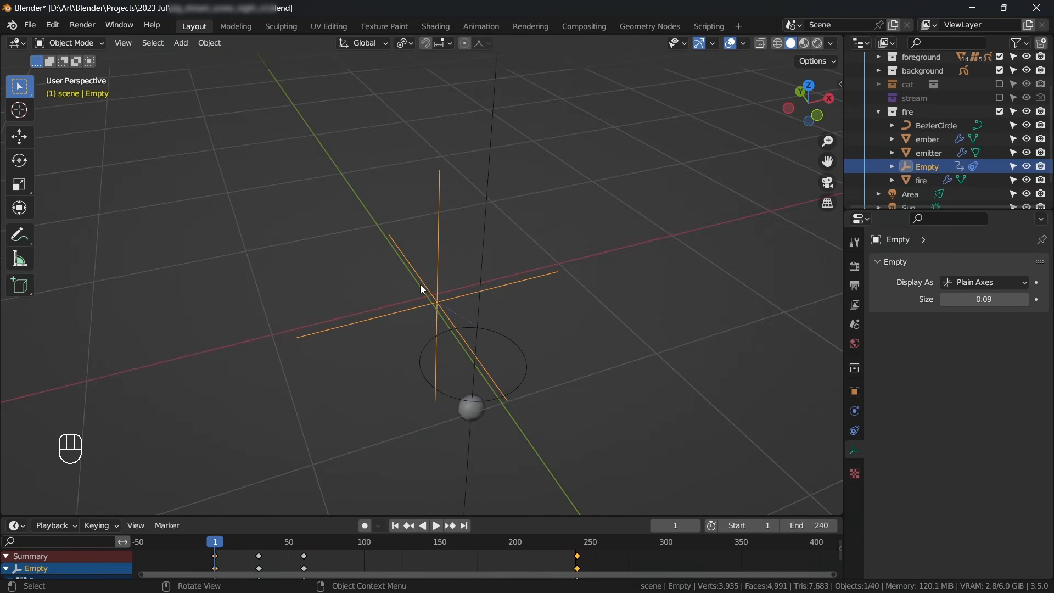
{"action": "key", "text": "g"}
{"action": "right_click", "coordinate": [439, 250]}
Examine the BezierCircle path and the Empty's Follow Path constraint that targets it.
{"action": "left_click", "coordinate": [523, 354]}
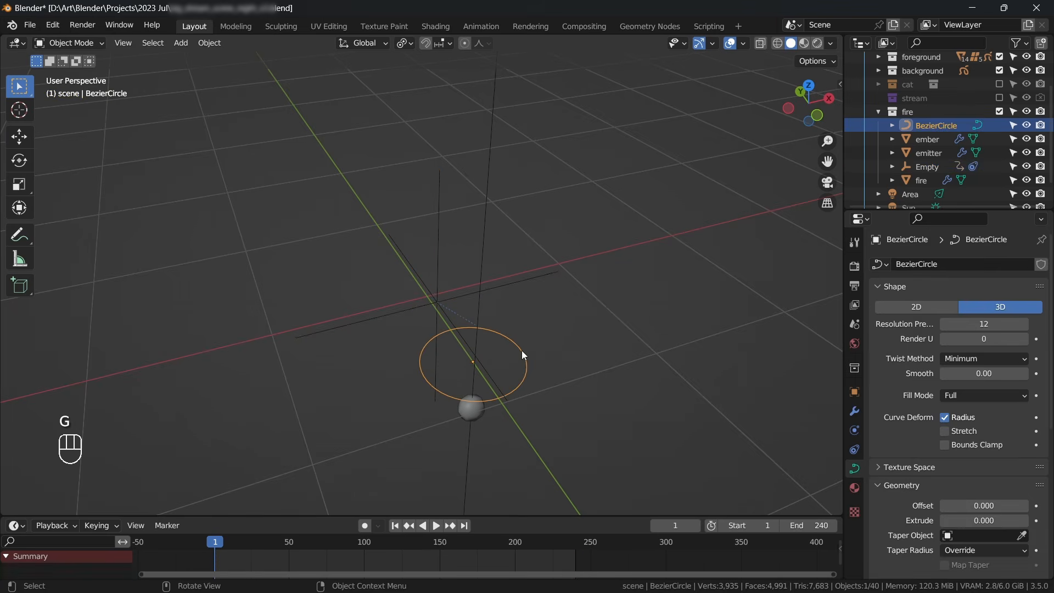
{"action": "left_click", "coordinate": [439, 286]}
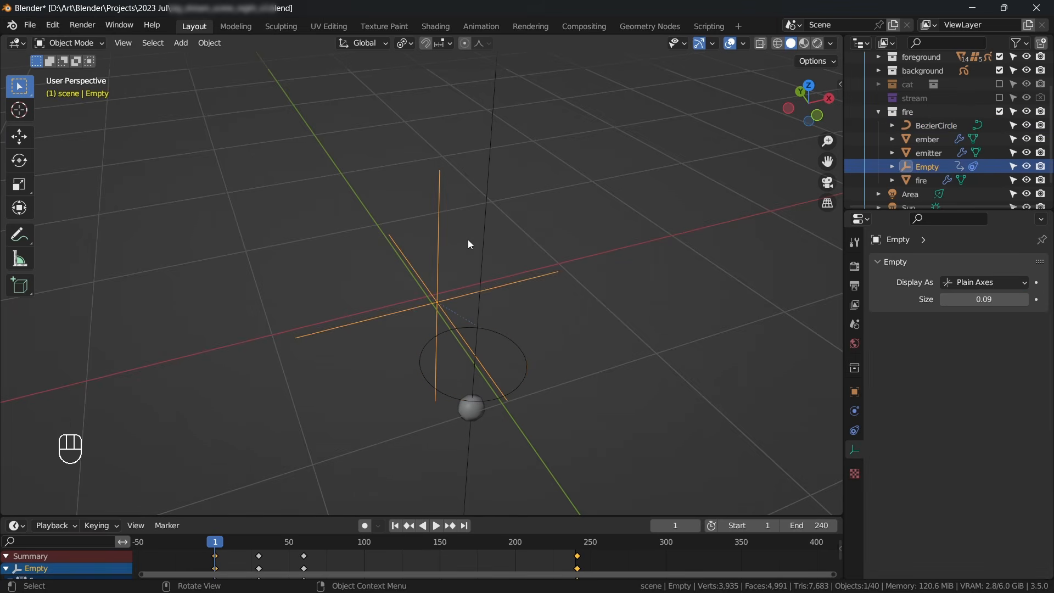
{"action": "left_click", "coordinate": [855, 431]}
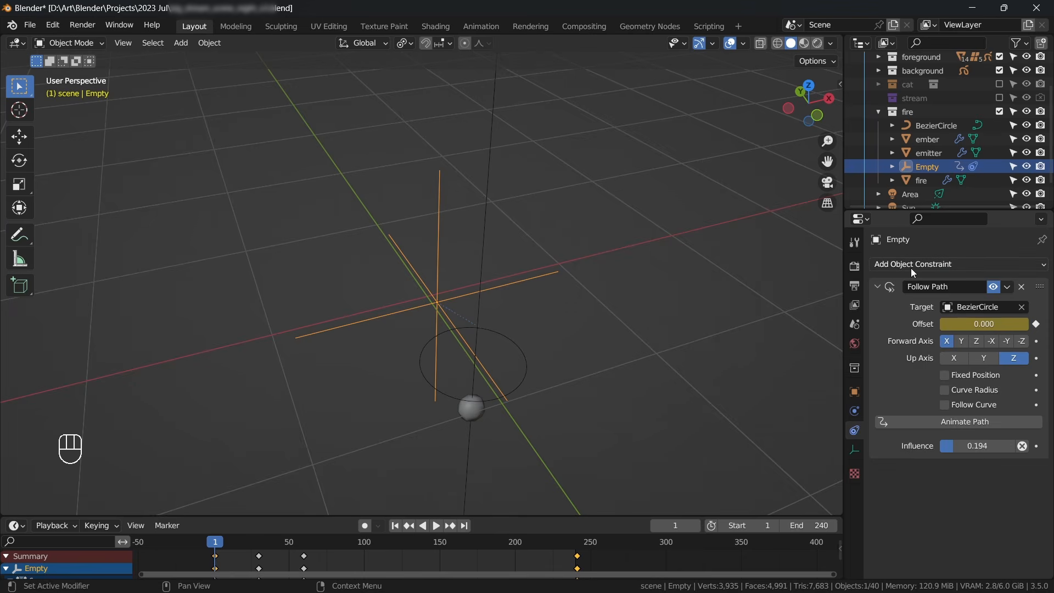
{"action": "left_click", "coordinate": [937, 266]}
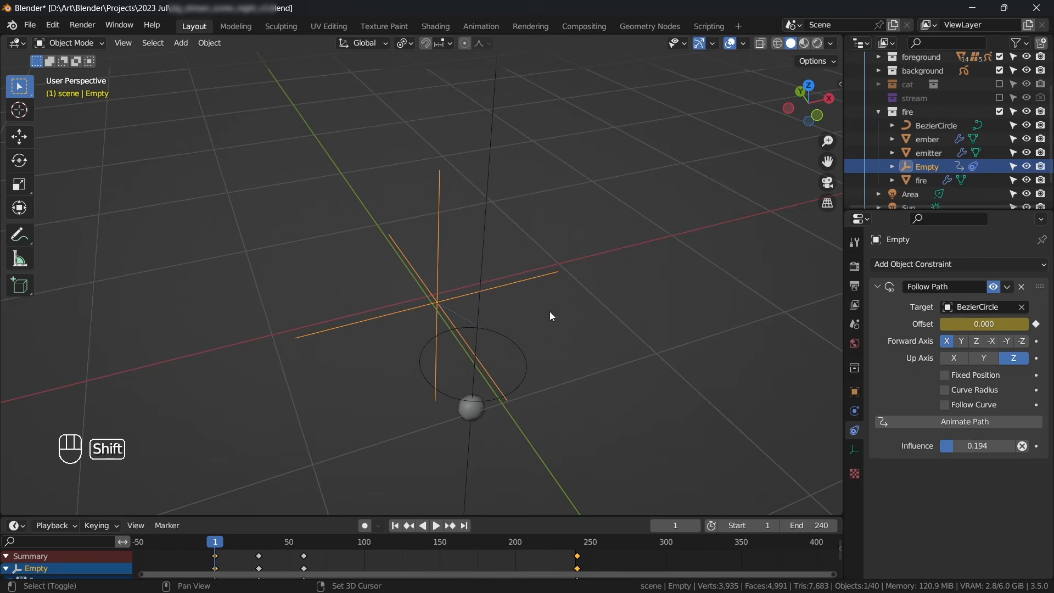
Play the Empty's path animation, trying a Follow Path influence of 1.000 and undoing it.
{"action": "key", "text": "shift+space"}
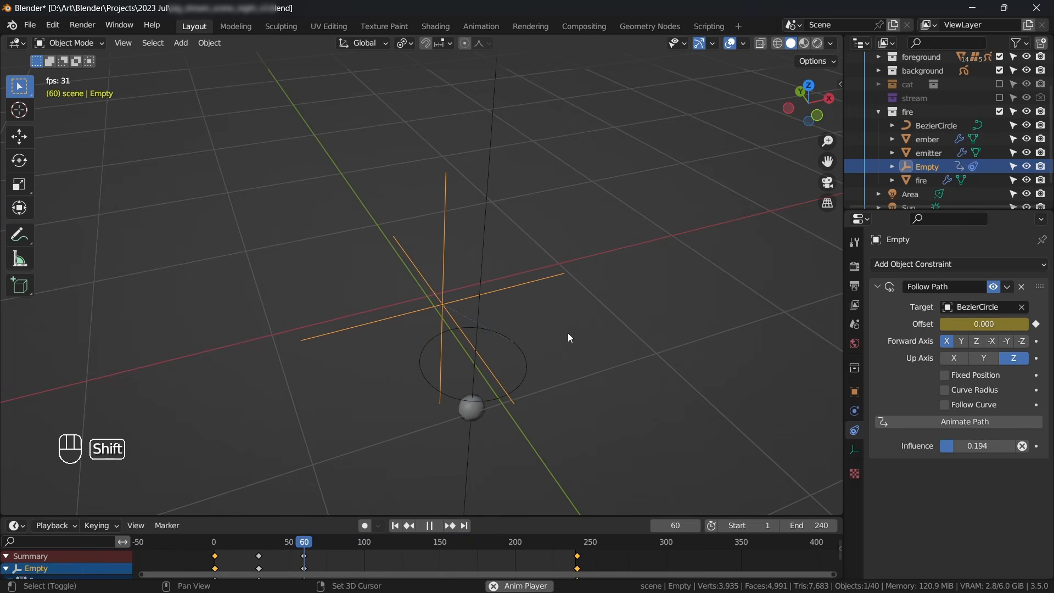
{"action": "key", "text": "shift+space"}
{"action": "left_click_drag", "start_coordinate": [955, 446], "coordinate": [1016, 446]}
{"action": "key", "text": "shift+space"}
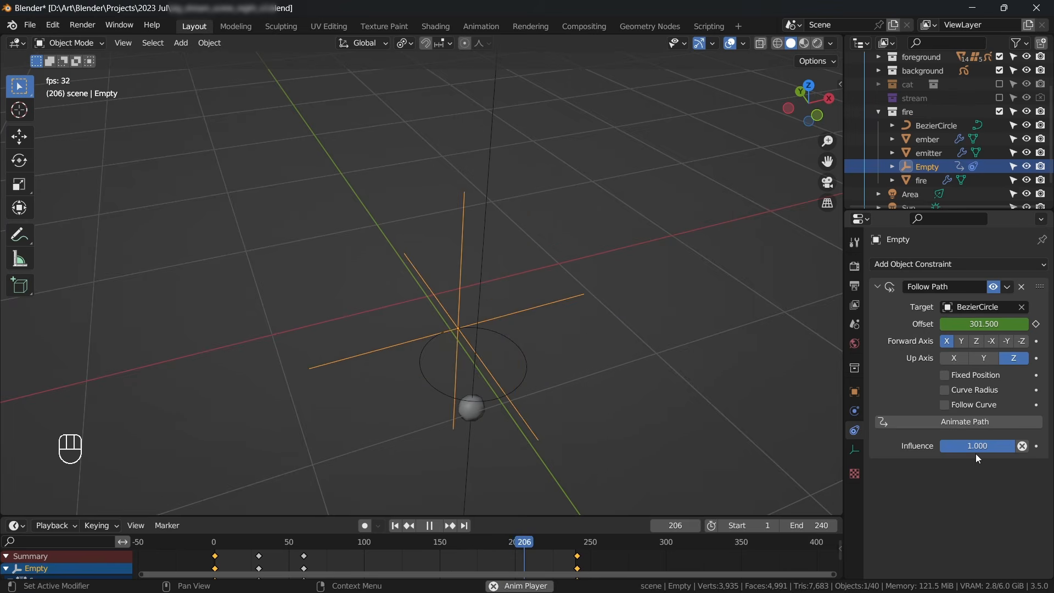
{"action": "key", "text": "ctrl+z"}
{"action": "key", "text": "shift+space"}
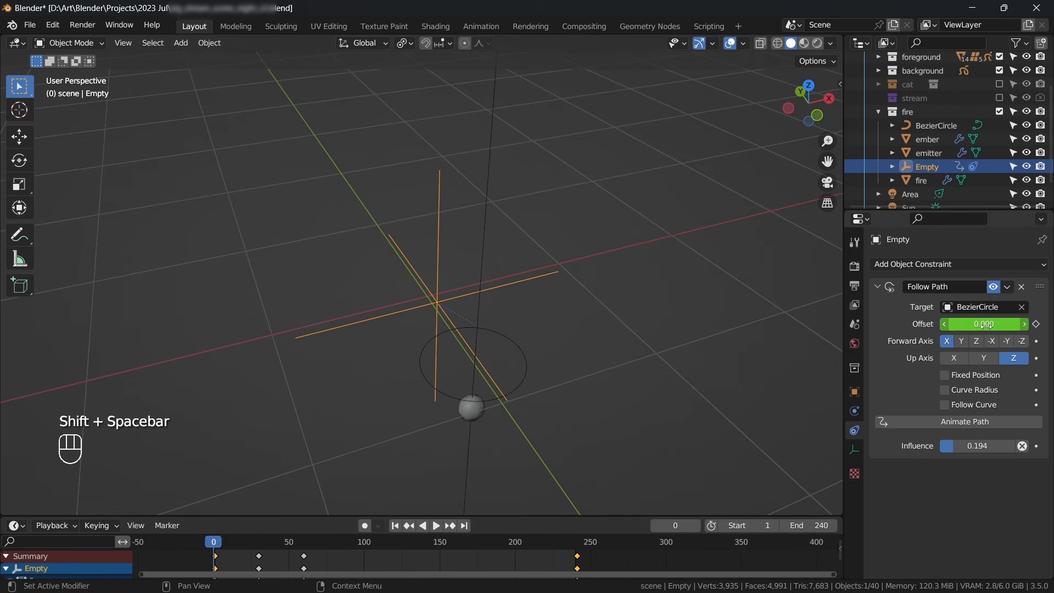
Scrub the Empty's path animation to its end and examine the fire material's Gradient Texture, ColorRamp and Emission nodes.
{"action": "left_click_drag", "start_coordinate": [218, 546], "coordinate": [581, 546]}
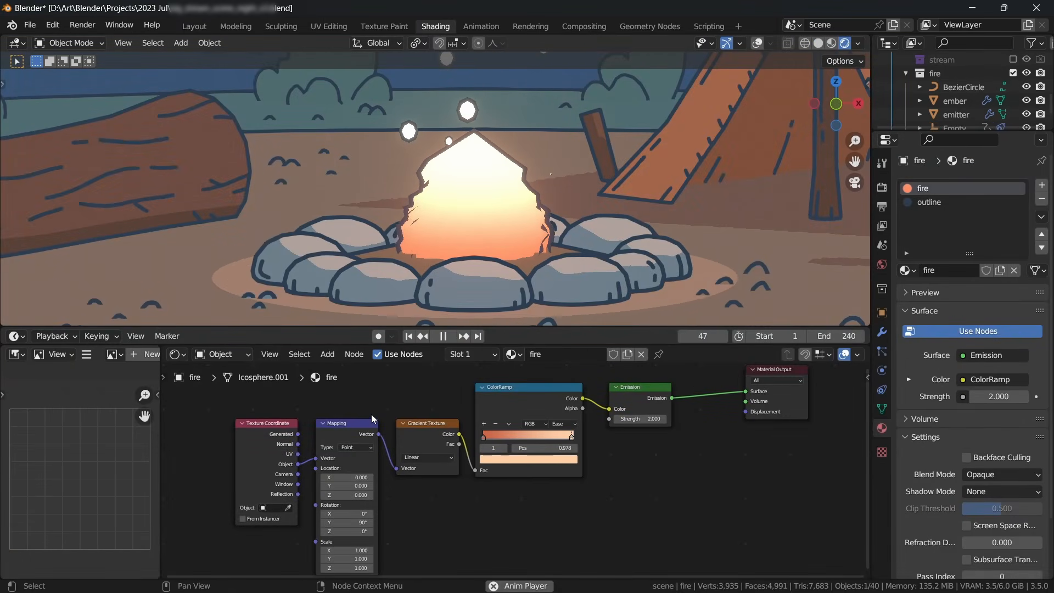
{"action": "left_click_drag", "start_coordinate": [271, 394], "coordinate": [480, 477]}
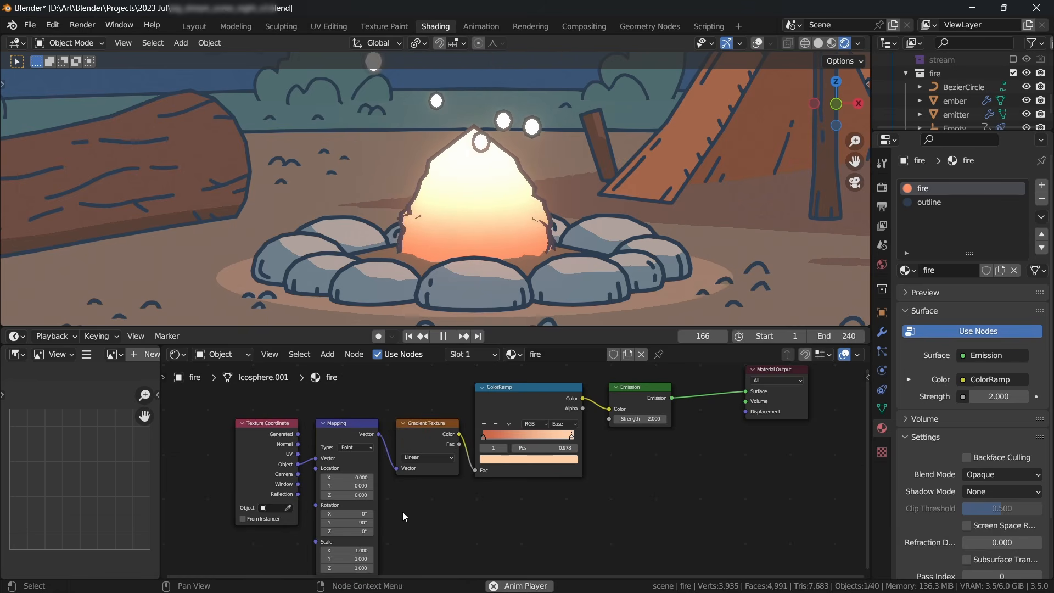
{"action": "middle_click_drag", "start_coordinate": [404, 505], "coordinate": [429, 512]}
{"action": "scroll", "coordinate": [523, 500], "scroll_direction": "up", "scroll_amount": 1}
{"action": "middle_click_drag", "start_coordinate": [522, 500], "coordinate": [365, 538]}
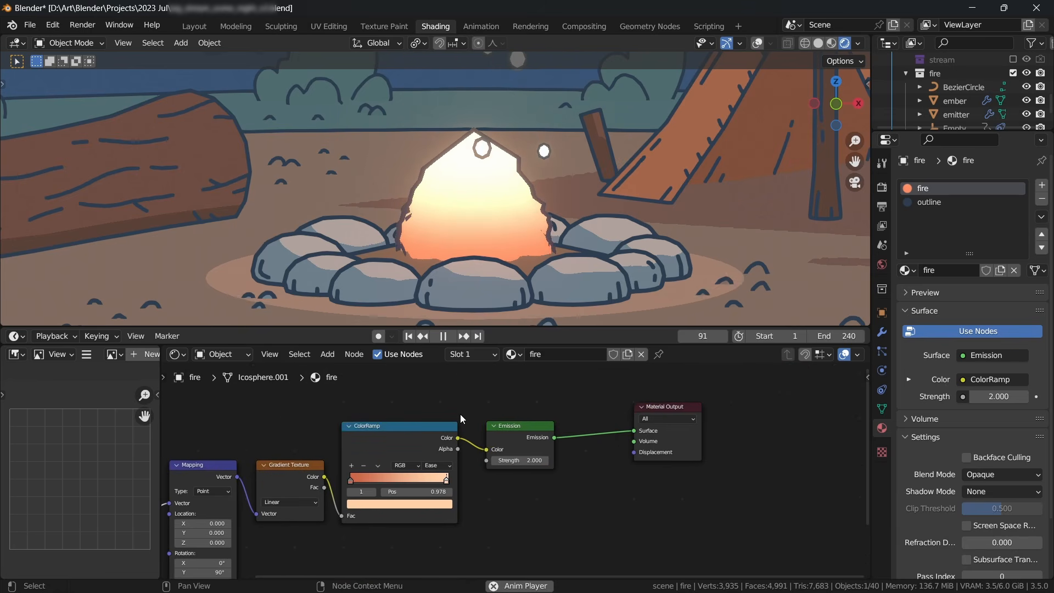
{"action": "middle_click_drag", "start_coordinate": [596, 489], "coordinate": [542, 511]}
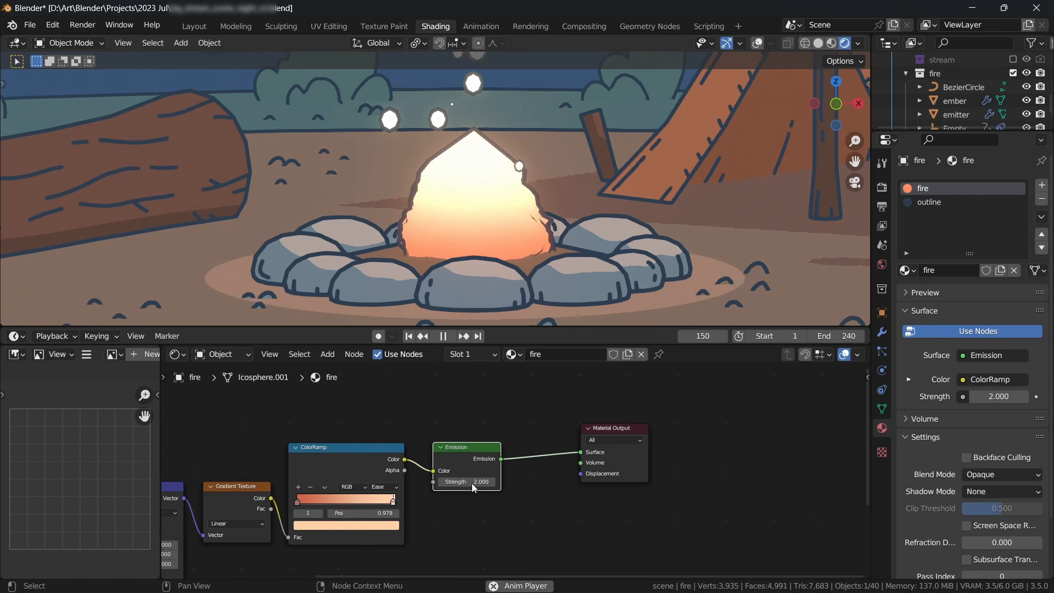
{"action": "middle_click_drag", "start_coordinate": [420, 486], "coordinate": [429, 454]}
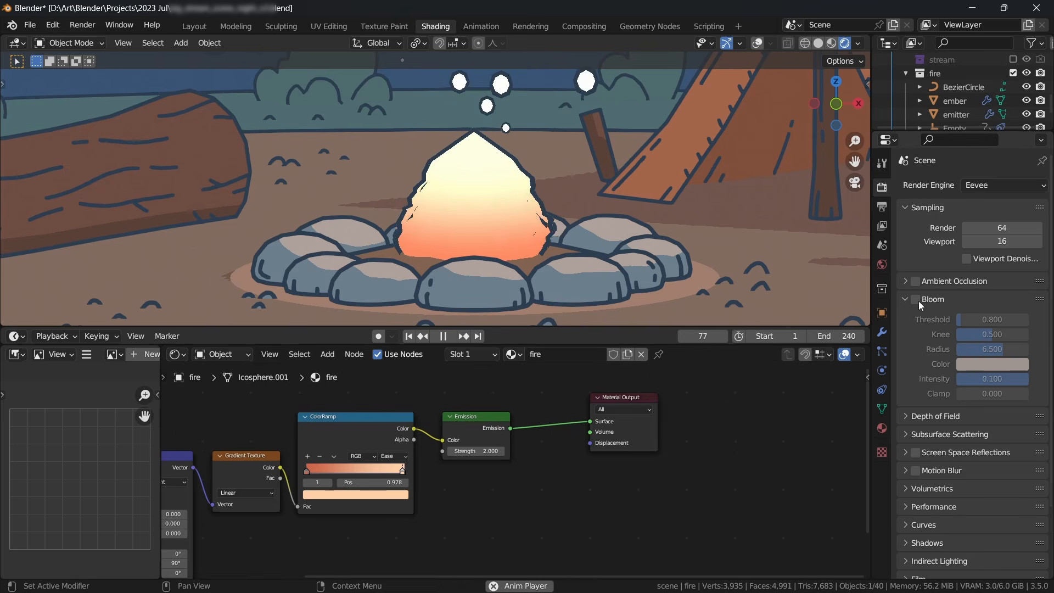
Enable Bloom in the Eevee render settings and return to the fire object's modifiers.
{"action": "left_click", "coordinate": [916, 300]}
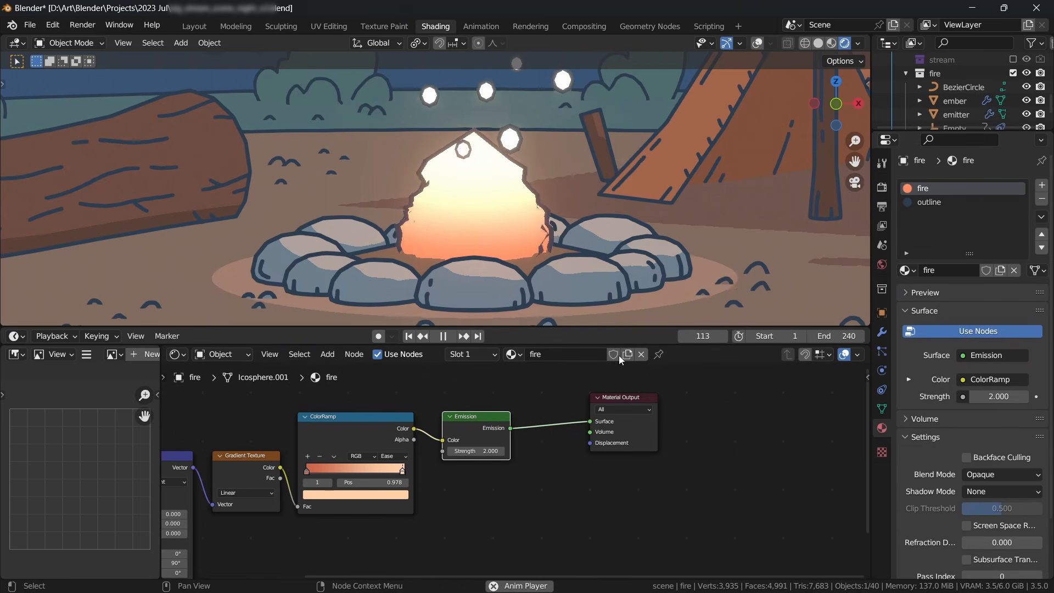
{"action": "left_click", "coordinate": [882, 333]}
{"action": "left_click", "coordinate": [905, 361]}
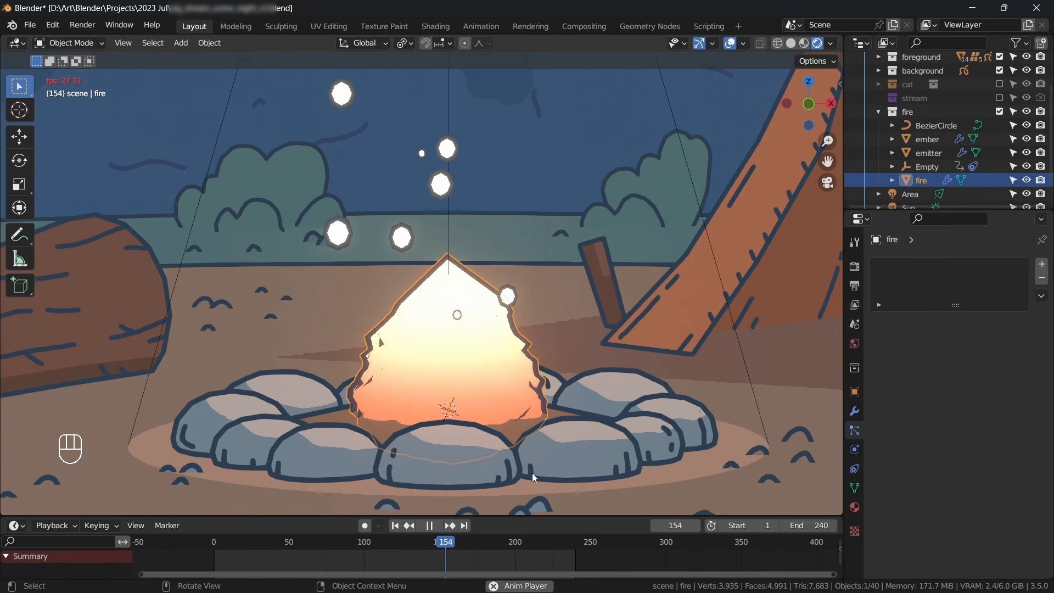
Select the emitter and examine its fire particle system's Emission, Render, Field Weights and Velocity settings, including the ember instance object.
{"action": "left_click", "coordinate": [927, 154]}
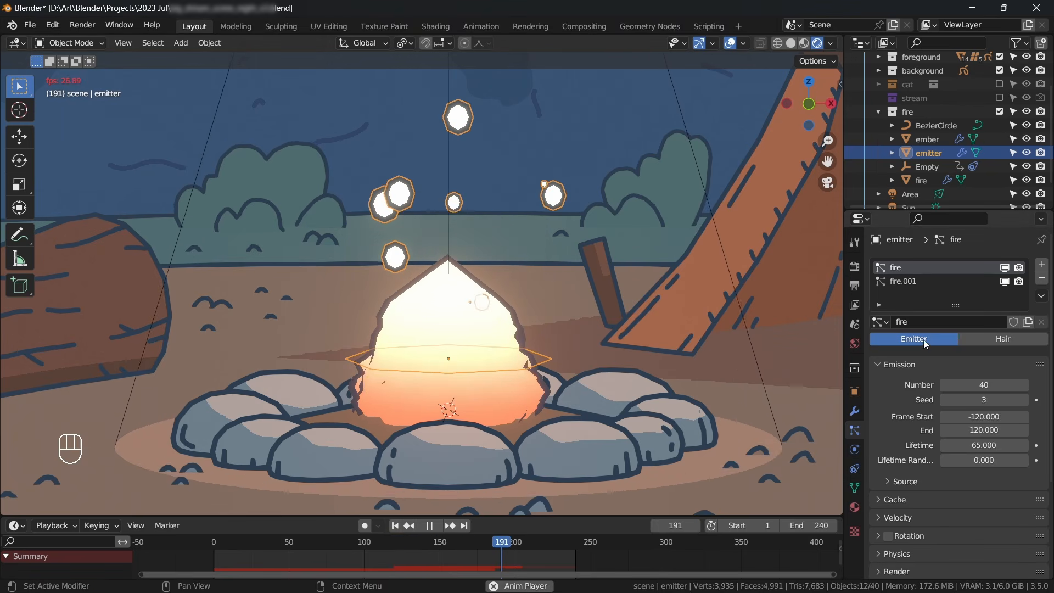
{"action": "scroll", "coordinate": [910, 344], "scroll_direction": "down", "scroll_amount": 6}
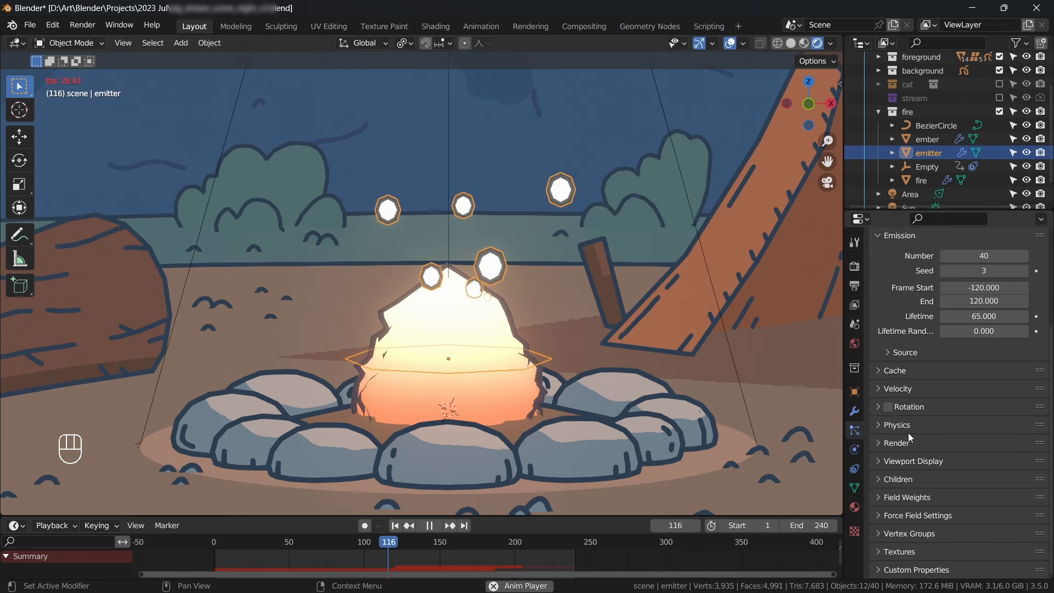
{"action": "left_click", "coordinate": [880, 444]}
{"action": "scroll", "coordinate": [928, 455], "scroll_direction": "down", "scroll_amount": 3}
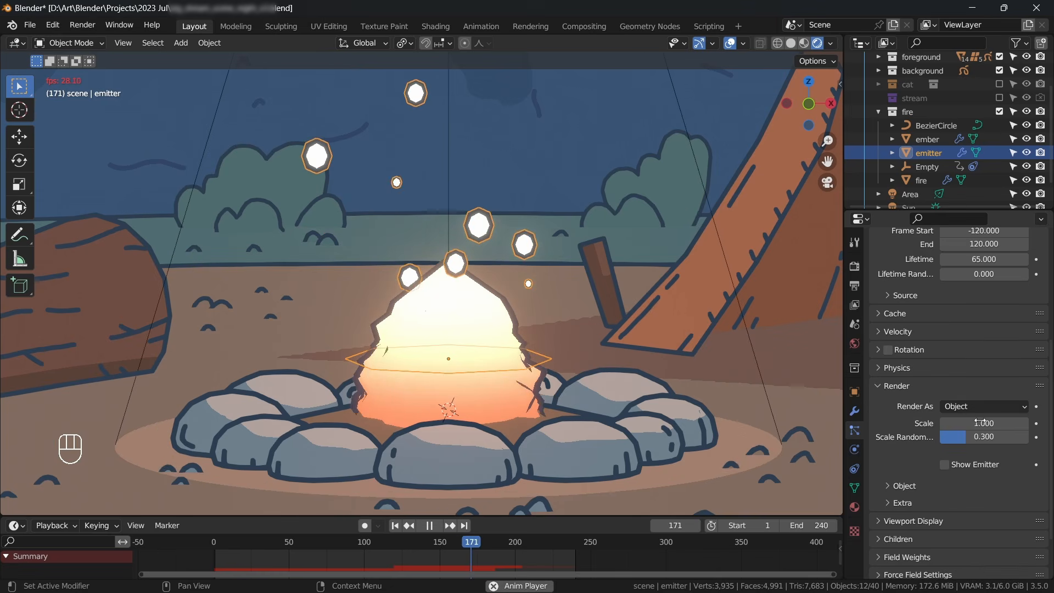
{"action": "left_click", "coordinate": [903, 486]}
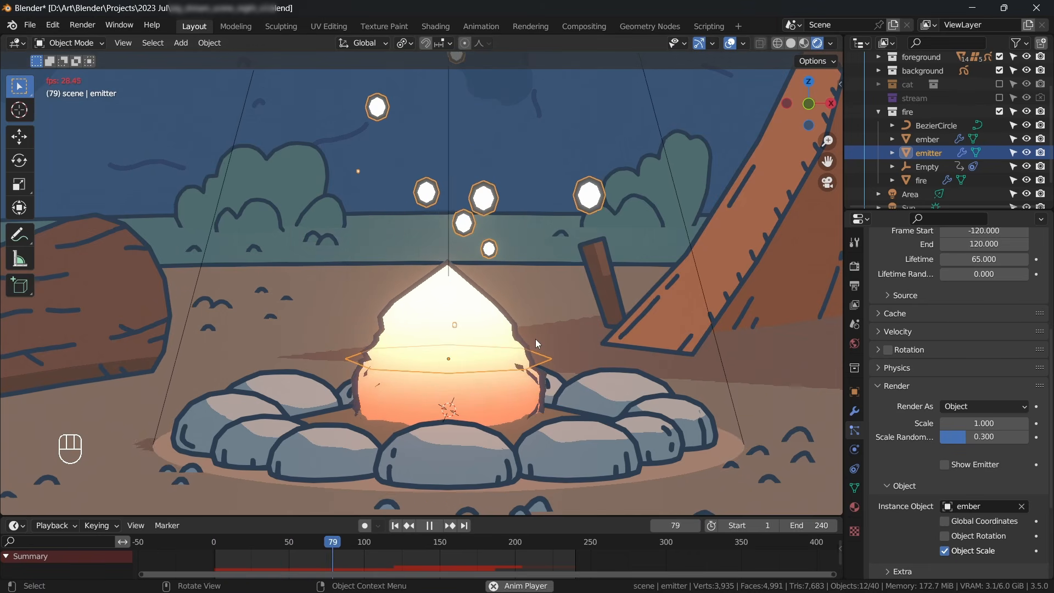
{"action": "scroll", "coordinate": [917, 500], "scroll_direction": "down", "scroll_amount": 5}
{"action": "left_click", "coordinate": [917, 496]}
{"action": "scroll", "coordinate": [977, 472], "scroll_direction": "down", "scroll_amount": 4}
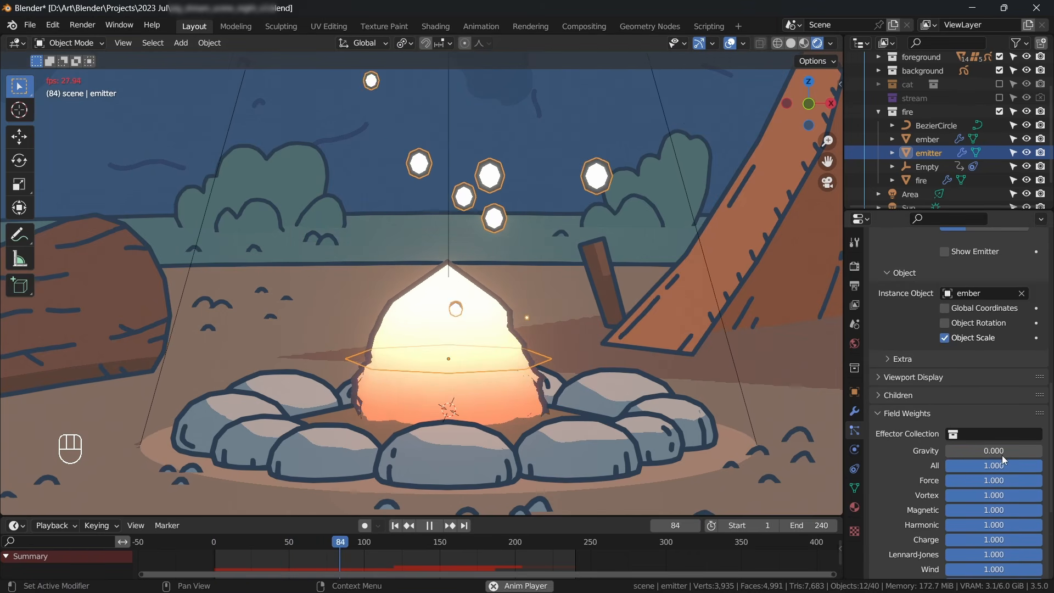
{"action": "left_click", "coordinate": [914, 413]}
{"action": "scroll", "coordinate": [916, 348], "scroll_direction": "up", "scroll_amount": 5}
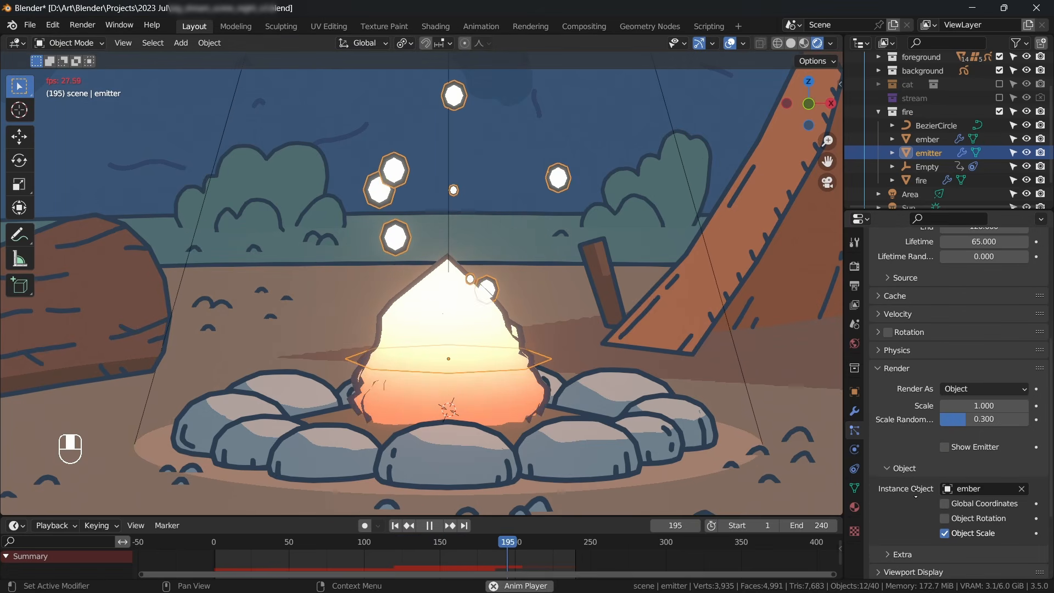
{"action": "left_click", "coordinate": [901, 336]}
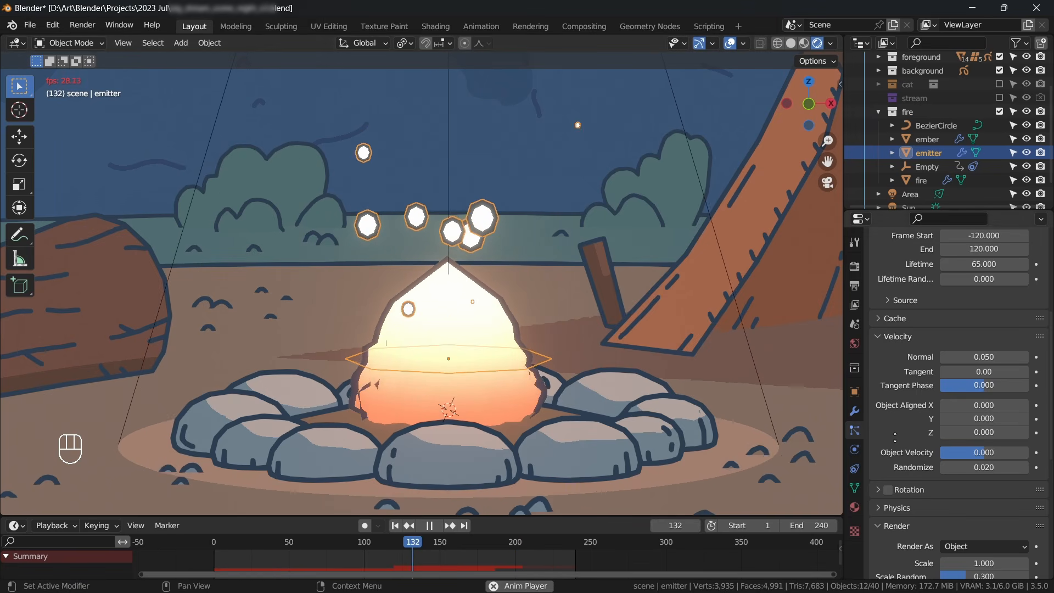
Examine the particle system's scale Blend texture, including its Color Ramp and its Influence on Size.
{"action": "scroll", "coordinate": [891, 436], "scroll_direction": "down", "scroll_amount": 8}
{"action": "scroll", "coordinate": [908, 418], "scroll_direction": "down", "scroll_amount": 5}
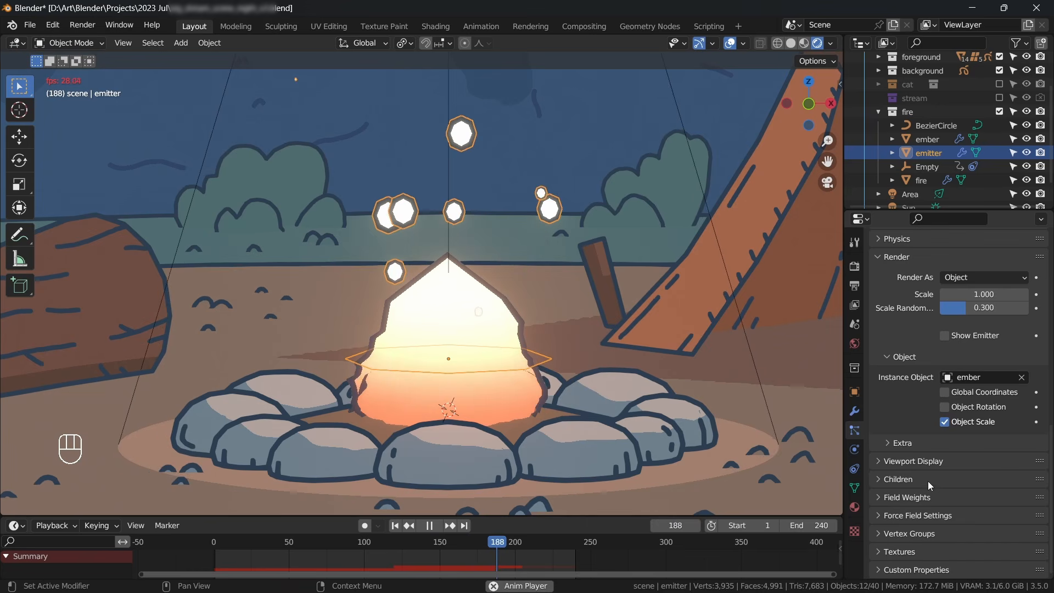
{"action": "scroll", "coordinate": [930, 364], "scroll_direction": "down", "scroll_amount": 5}
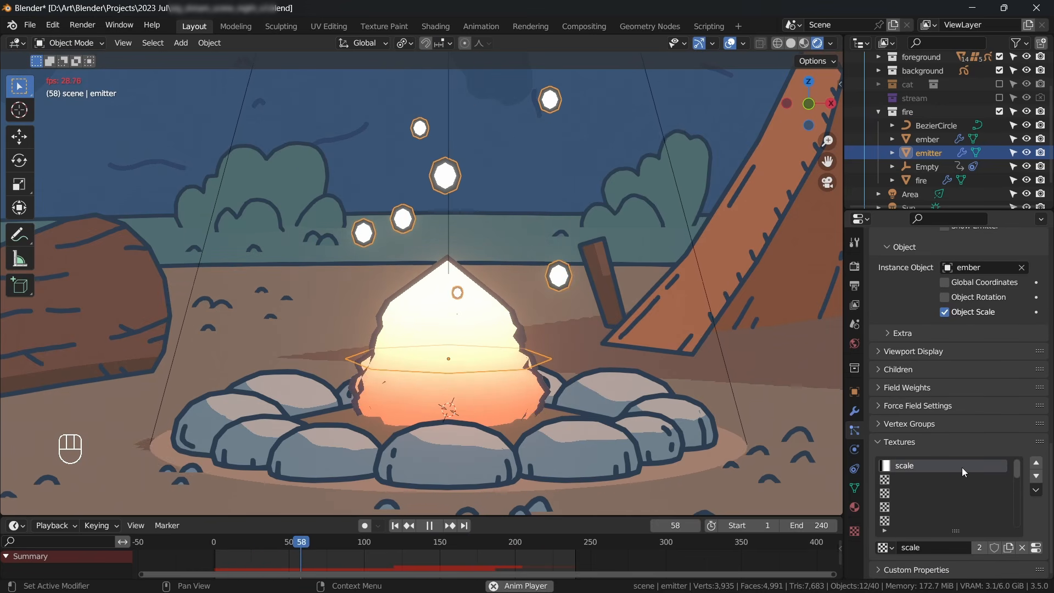
{"action": "left_click", "coordinate": [855, 531]}
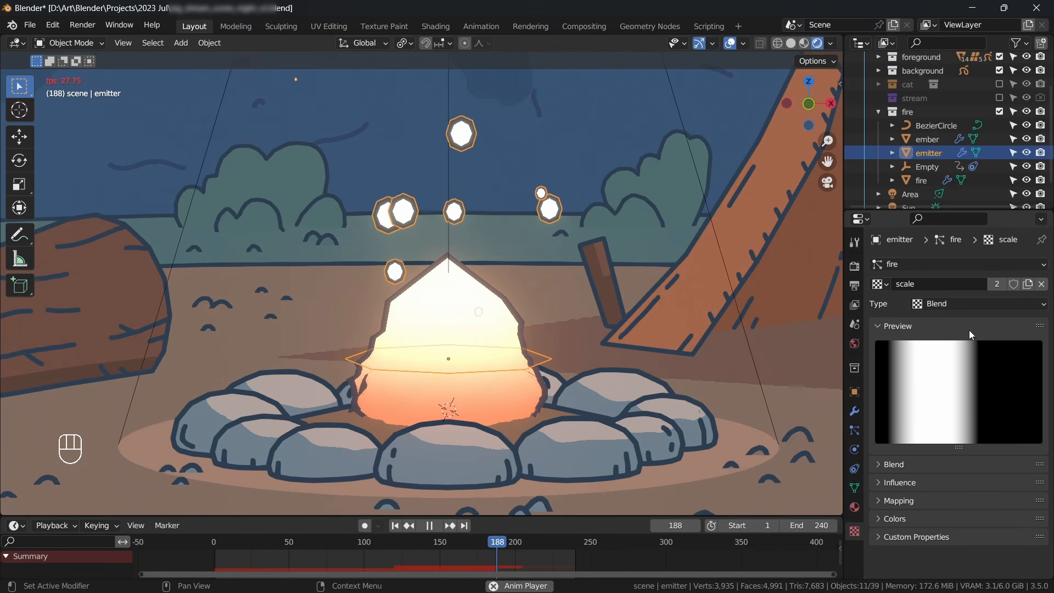
{"action": "left_click", "coordinate": [906, 518]}
{"action": "scroll", "coordinate": [928, 385], "scroll_direction": "down", "scroll_amount": 6}
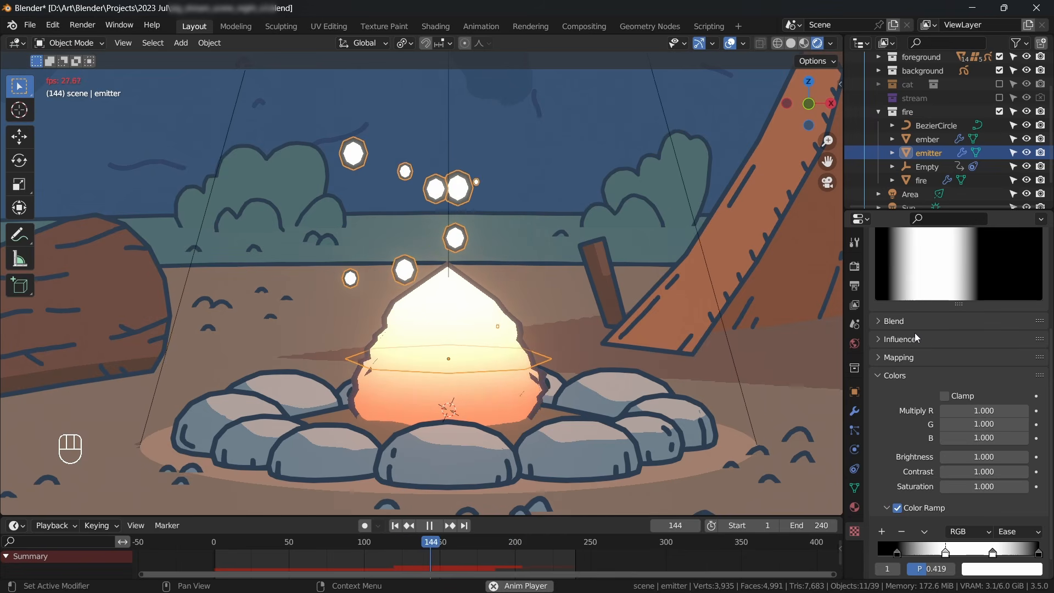
{"action": "left_click", "coordinate": [882, 339]}
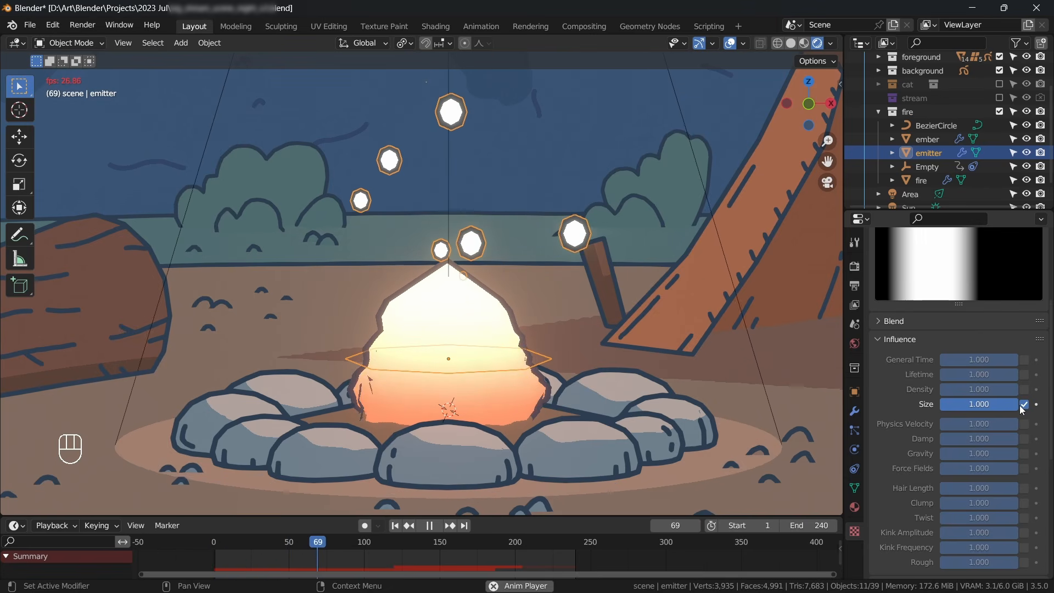
{"action": "scroll", "coordinate": [988, 351], "scroll_direction": "up", "scroll_amount": 3}
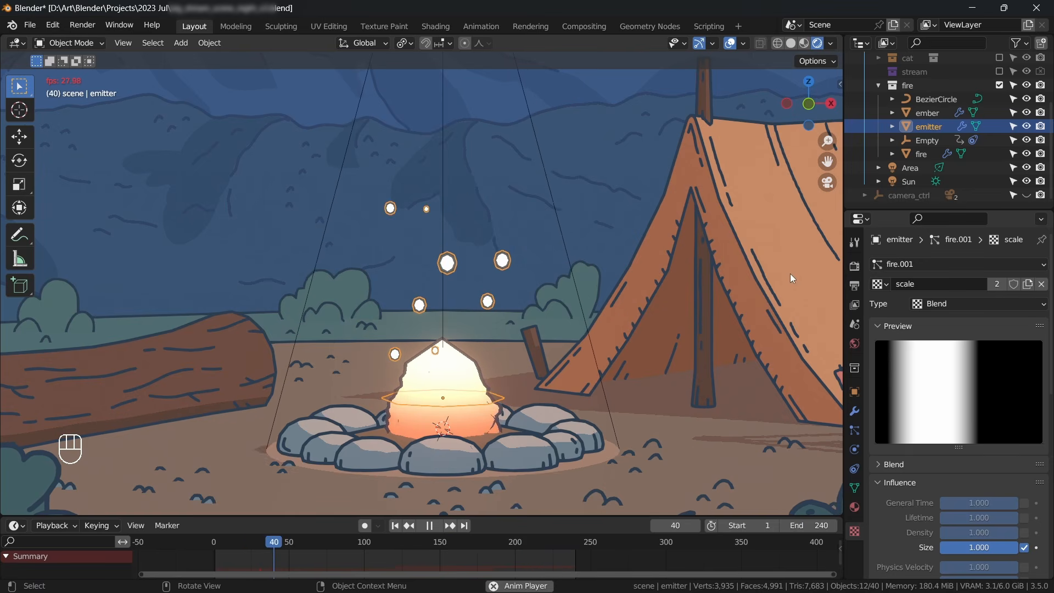
Compare the emission frame ranges of the emitter's fire and fire.001 particle systems.
{"action": "left_click", "coordinate": [854, 413]}
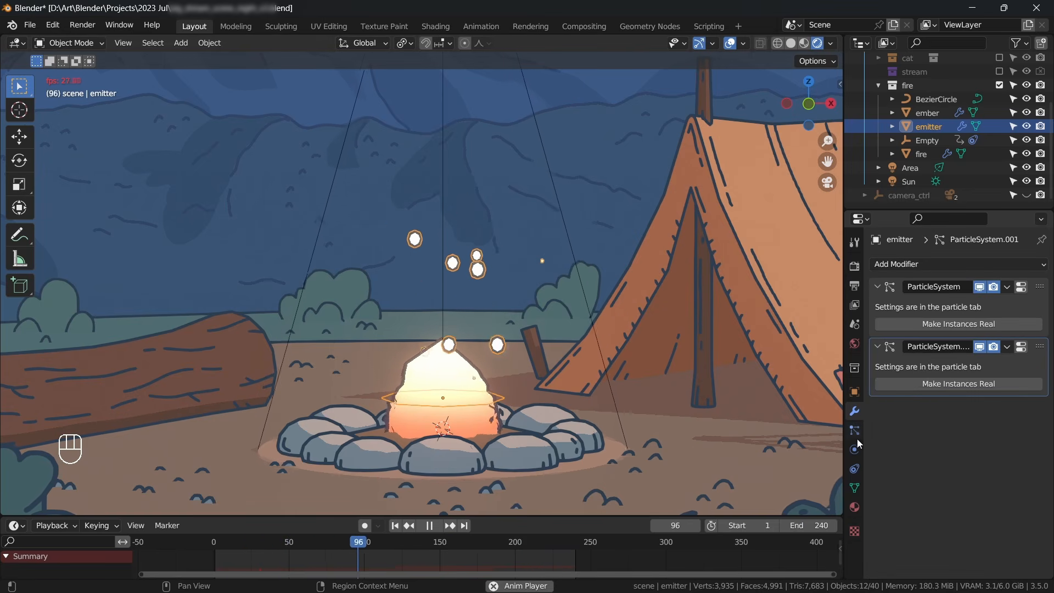
{"action": "left_click", "coordinate": [855, 432]}
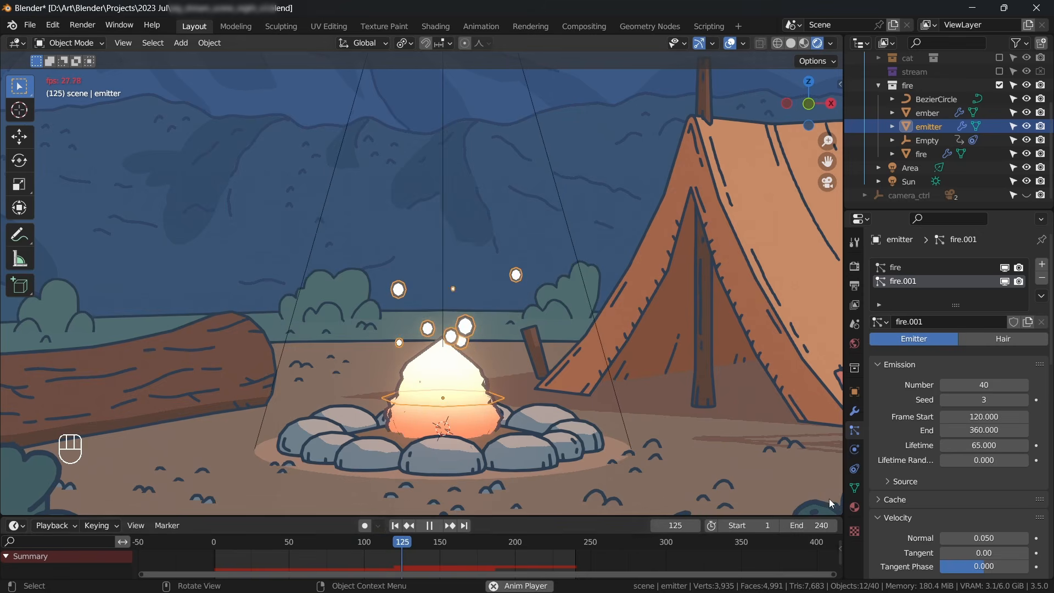
{"action": "left_click", "coordinate": [898, 268]}
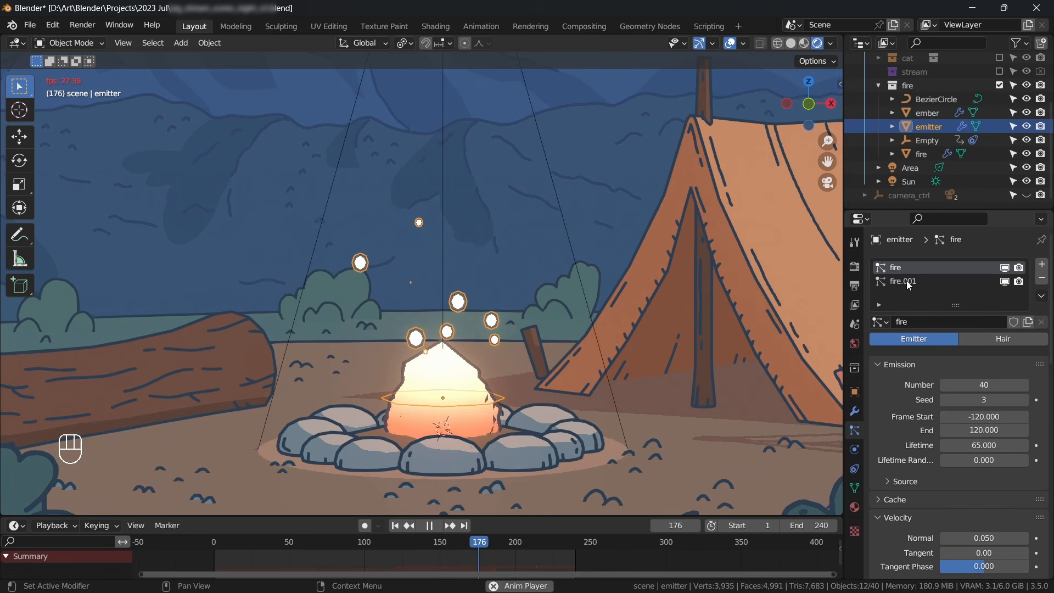
{"action": "left_click", "coordinate": [910, 283]}
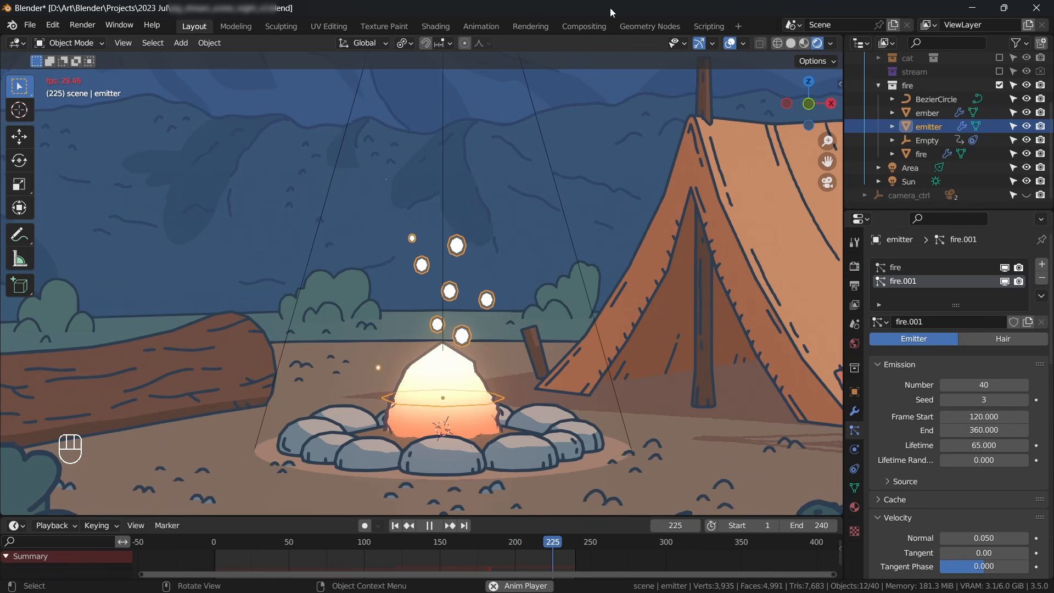
Select the Area spot light above the fire and try varying its keyframed spot Size.
{"action": "left_click", "coordinate": [911, 167]}
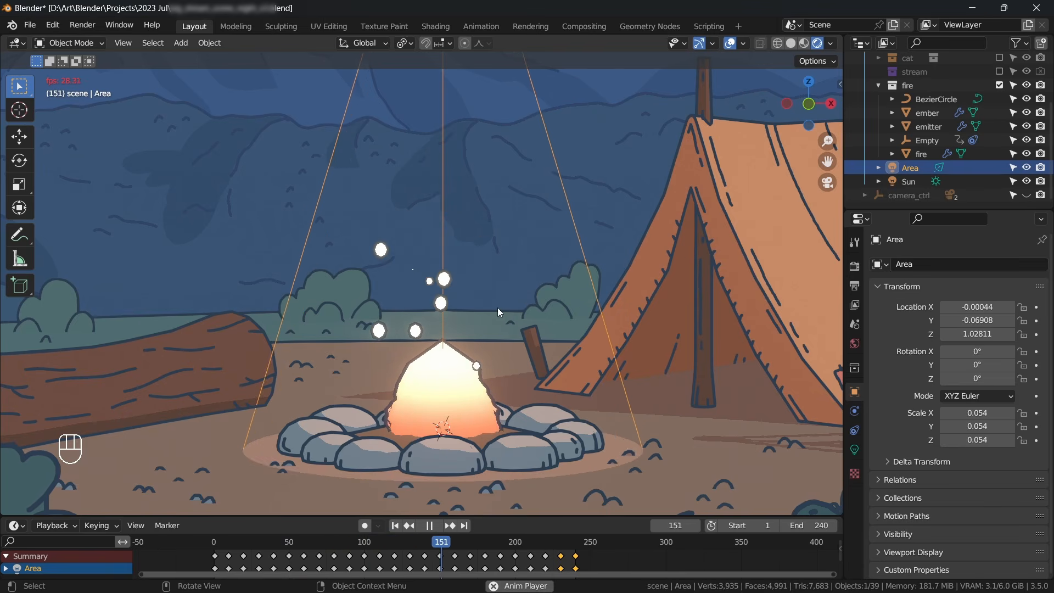
{"action": "left_click", "coordinate": [855, 450]}
{"action": "left_click_drag", "start_coordinate": [985, 485], "coordinate": [1011, 484]}
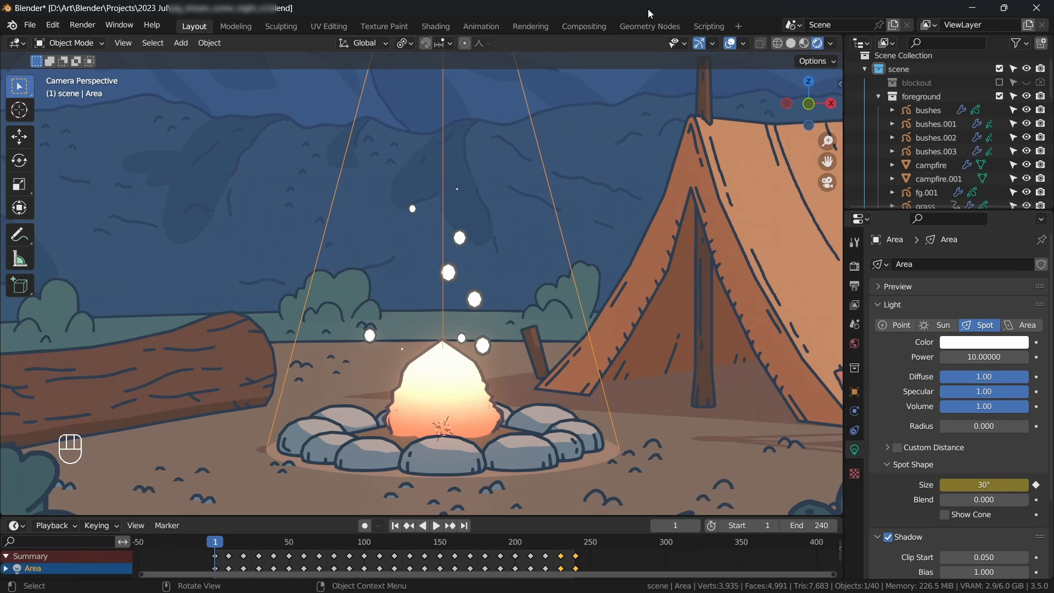
Open the compositing node tree and preview the Ellipse Mask node through the Viewer.
{"action": "left_click", "coordinate": [583, 26]}
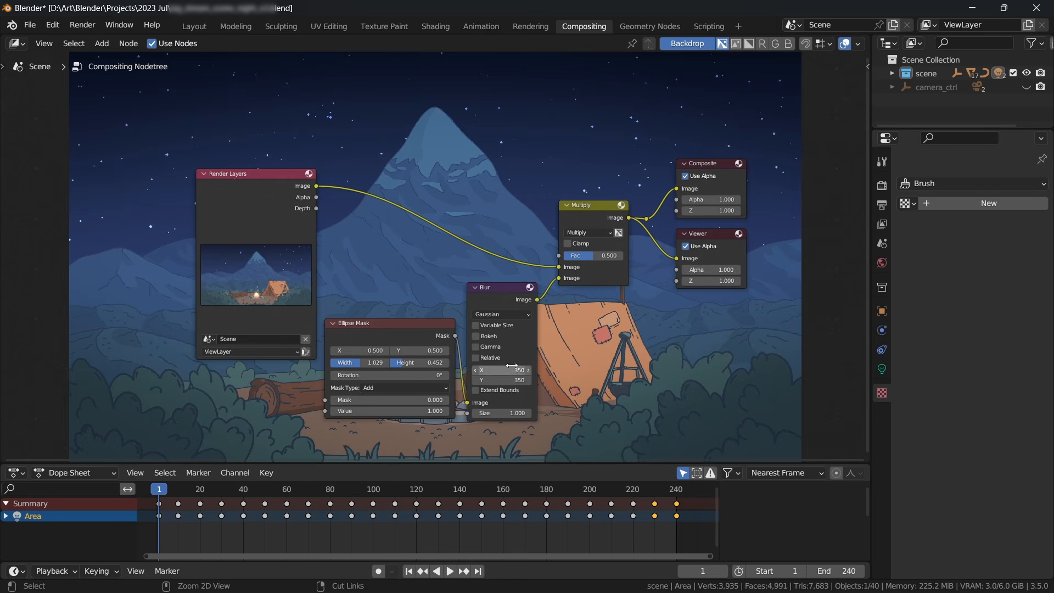
{"action": "scroll", "coordinate": [494, 335], "scroll_direction": "up", "scroll_amount": 2}
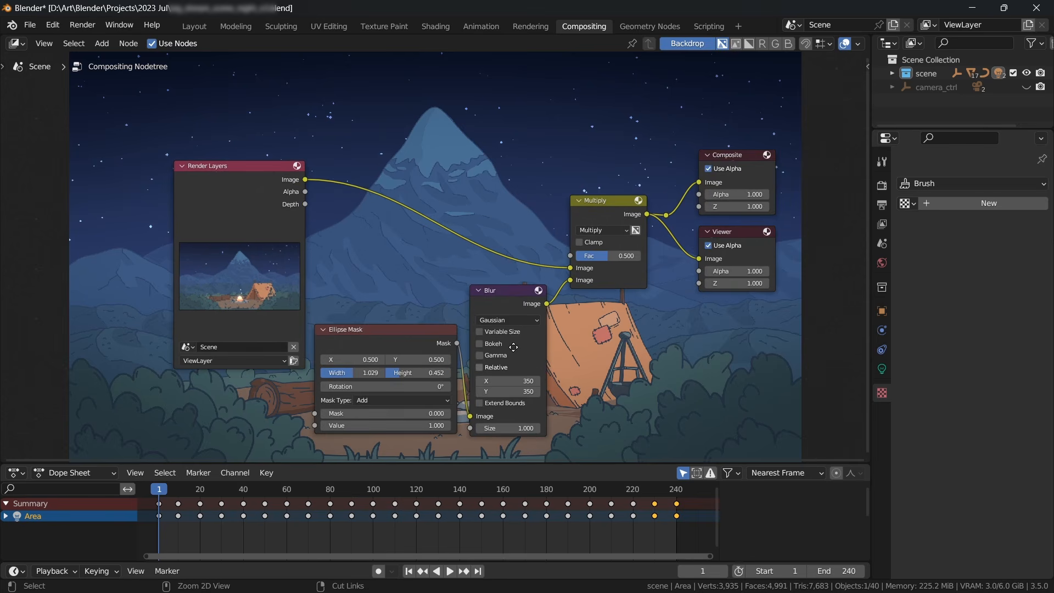
{"action": "left_click", "coordinate": [382, 335], "text": "ctrl+shift"}
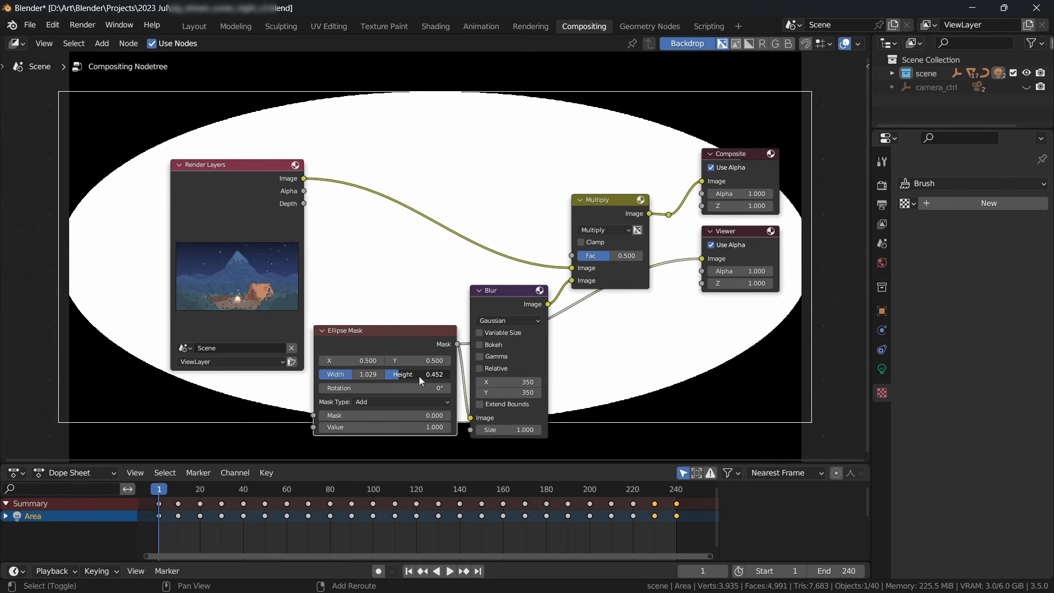
Try an Ellipse Mask Height of 0.473, undo it and save the file.
{"action": "left_click_drag", "start_coordinate": [420, 378], "coordinate": [465, 374]}
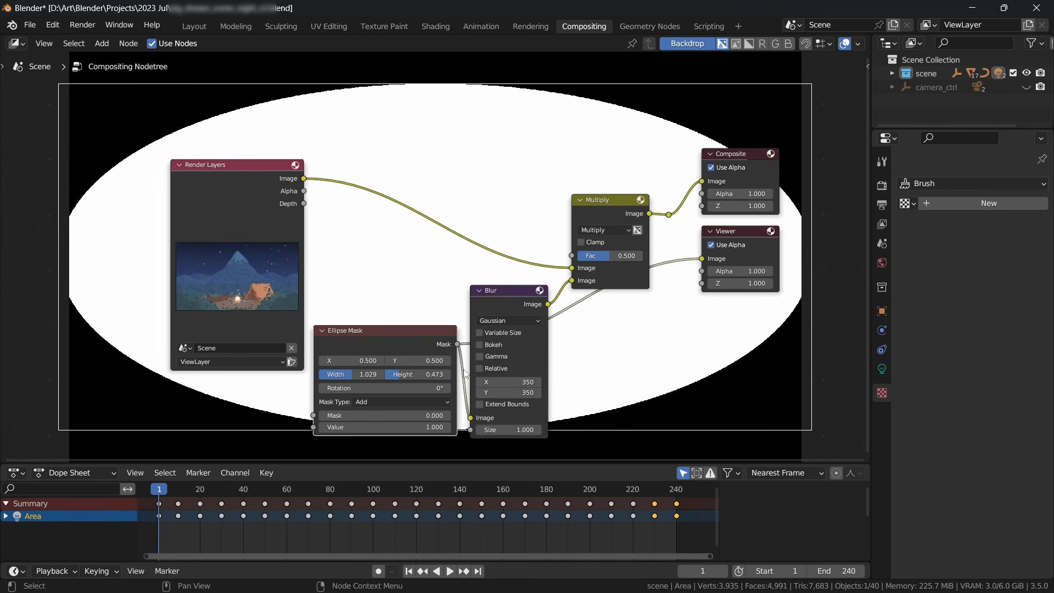
{"action": "key", "text": "ctrl+z"}
{"action": "key", "text": "ctrl+s"}
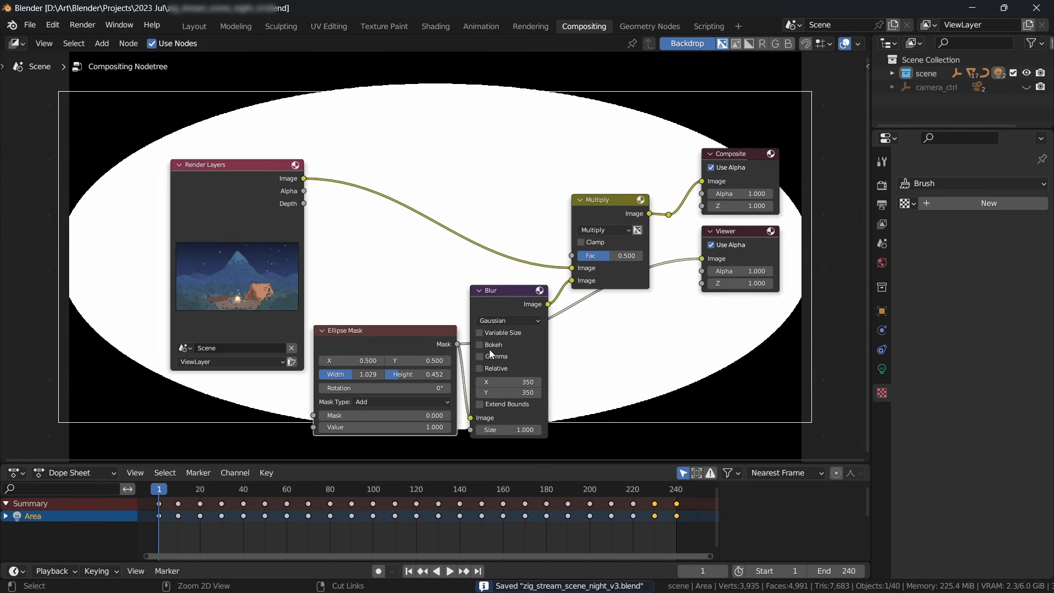
Preview the blurred vignette mask from the Blur node, and switch the Viewer back to the Multiply node.
{"action": "left_click", "coordinate": [512, 298], "text": "ctrl+shift"}
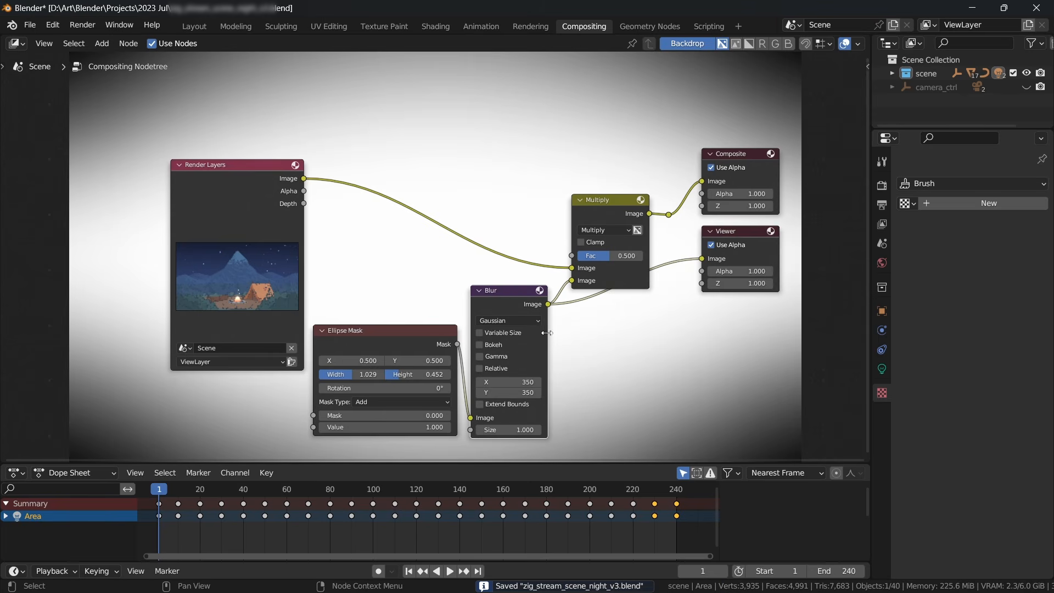
{"action": "left_click", "coordinate": [609, 203], "text": "ctrl+shift"}
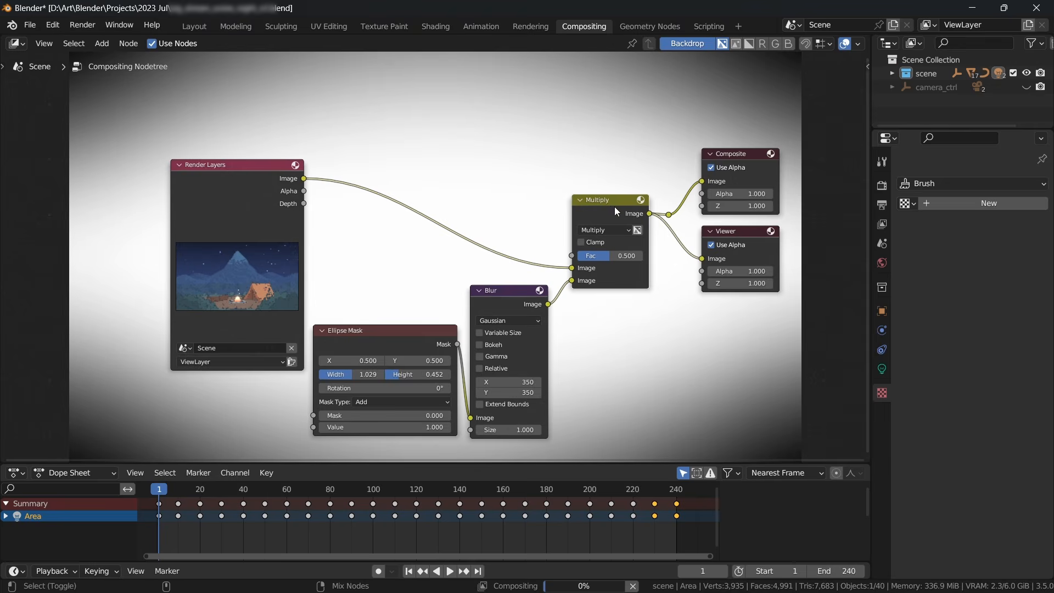